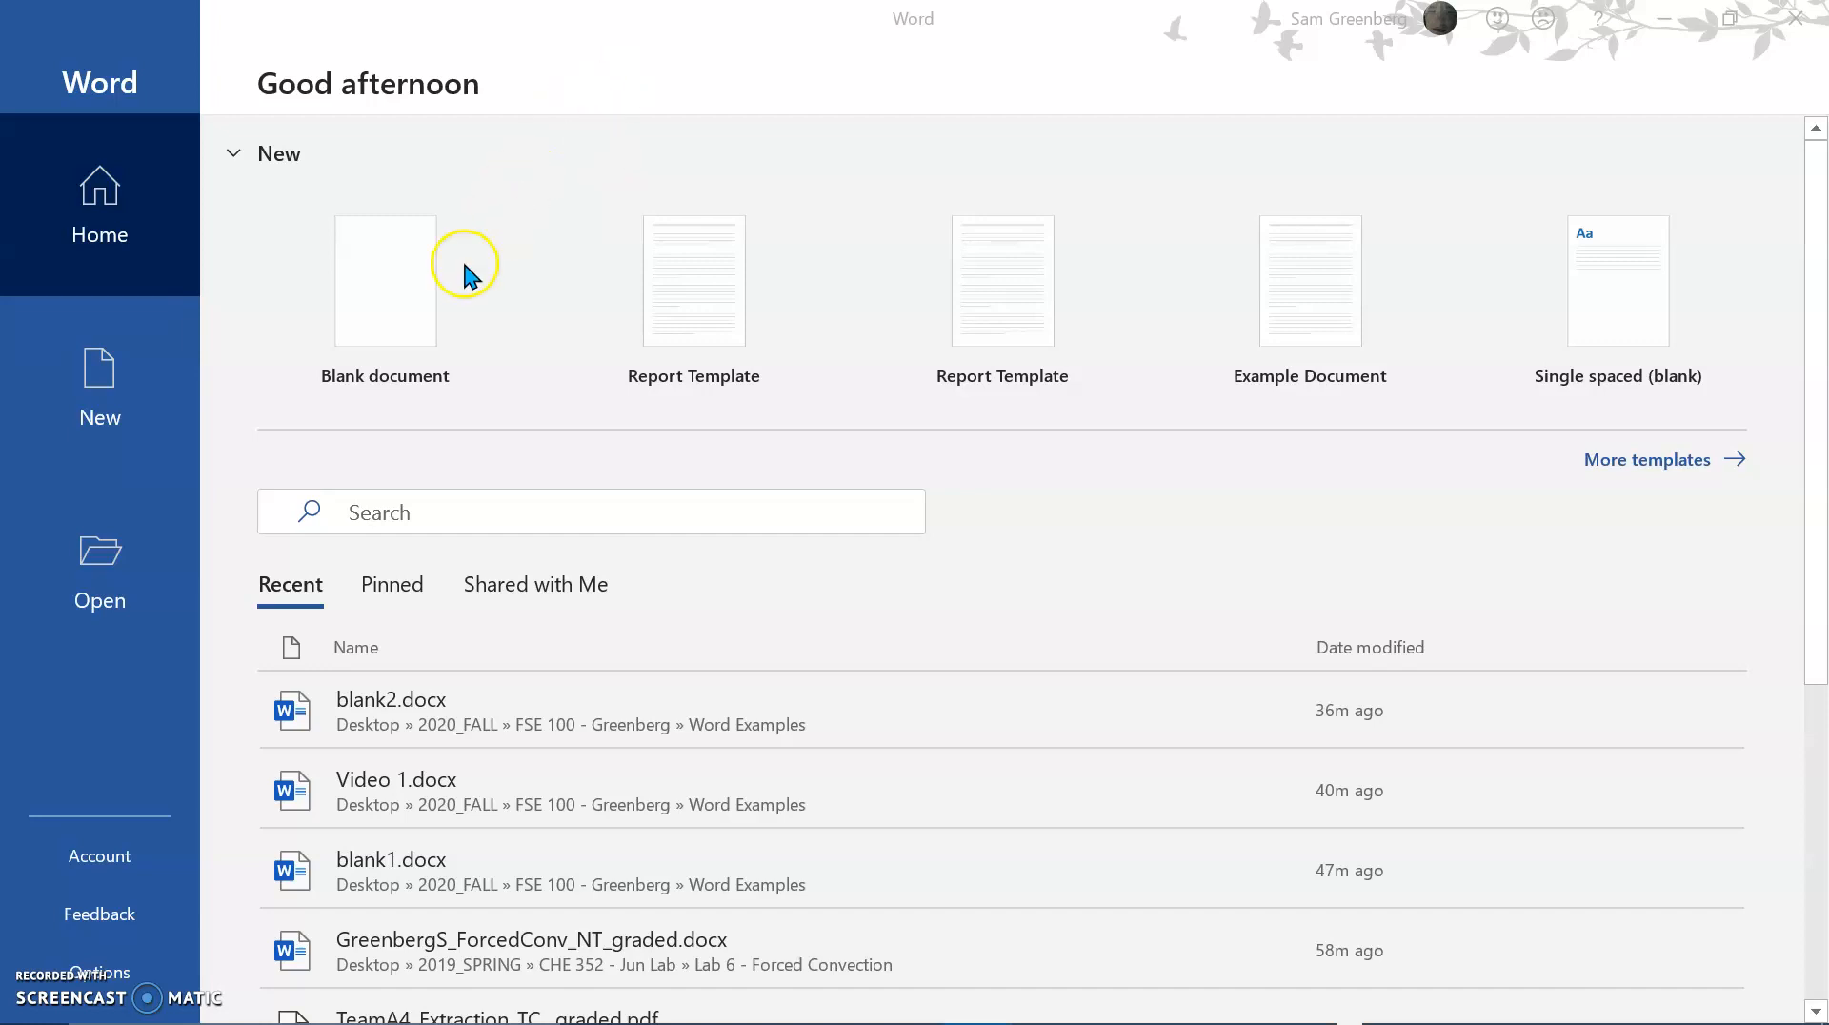
Create a blank document and enter the lines "Times New Roman", "12 pt font" and "Double Spaced".
{"action": "left_click", "coordinate": [411, 299]}
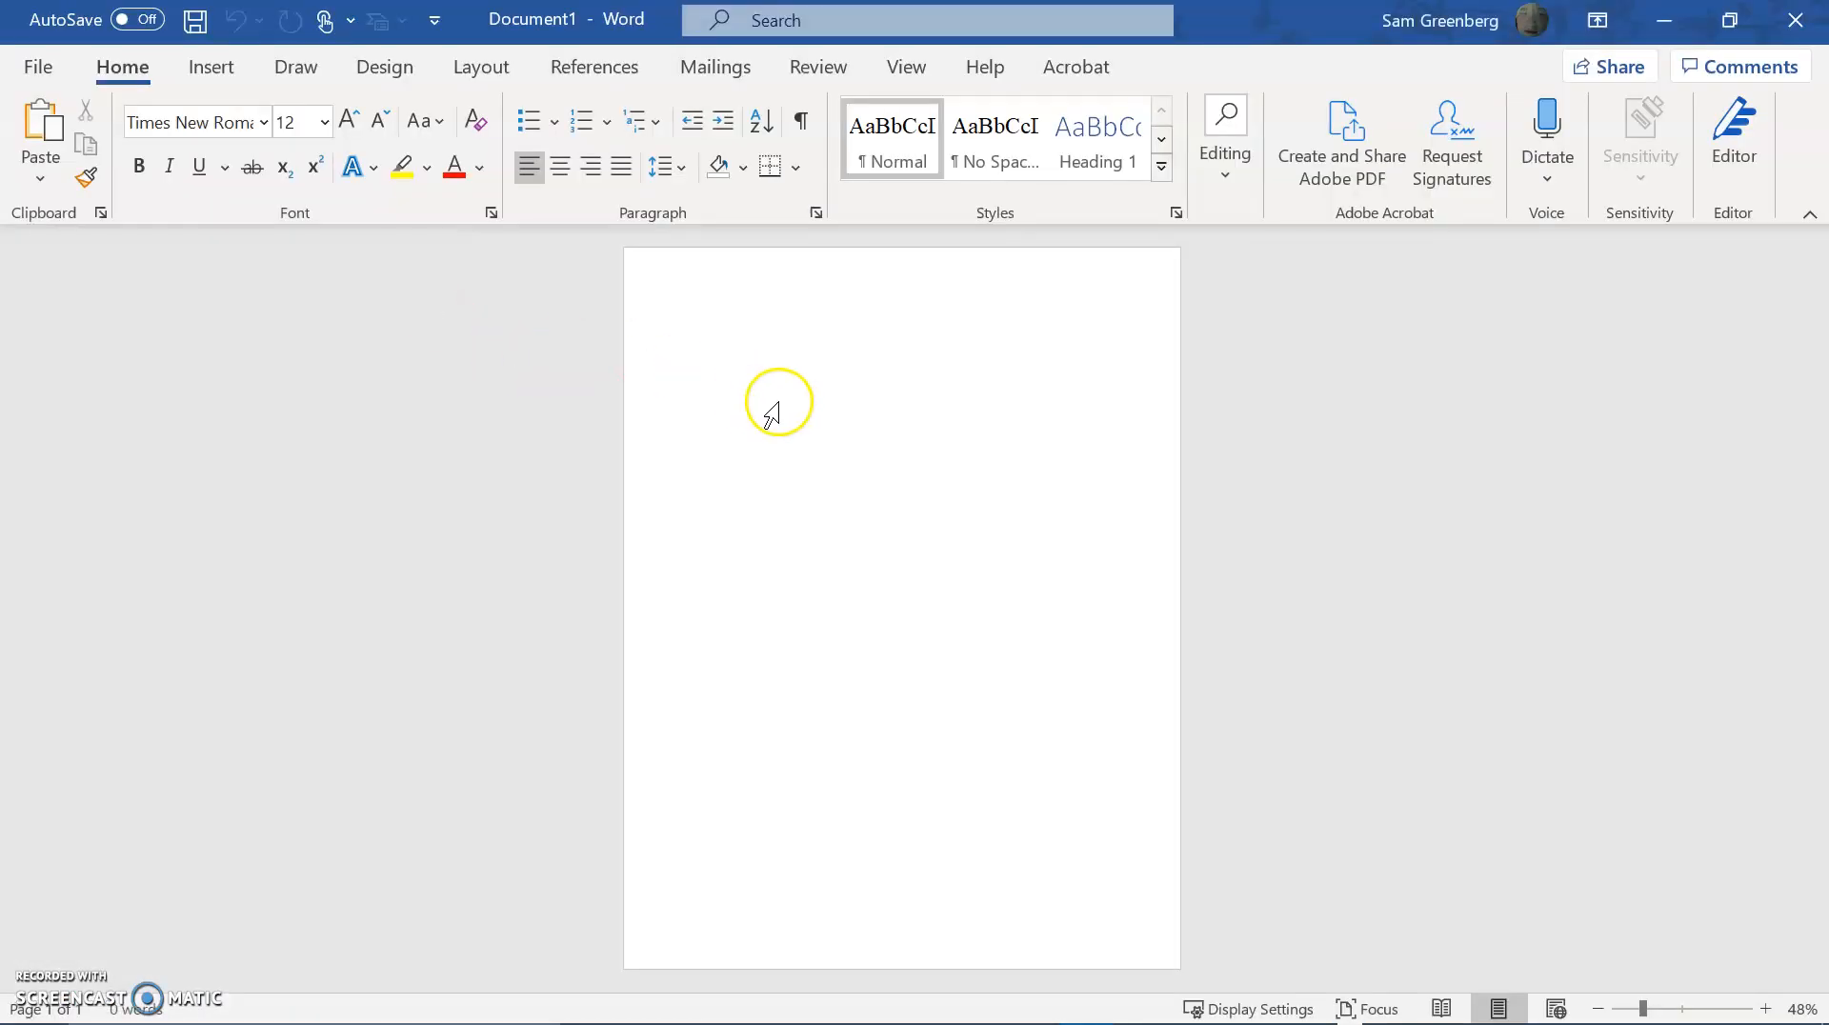
{"action": "scroll", "coordinate": [783, 405], "scroll_direction": "up", "scroll_amount": 5}
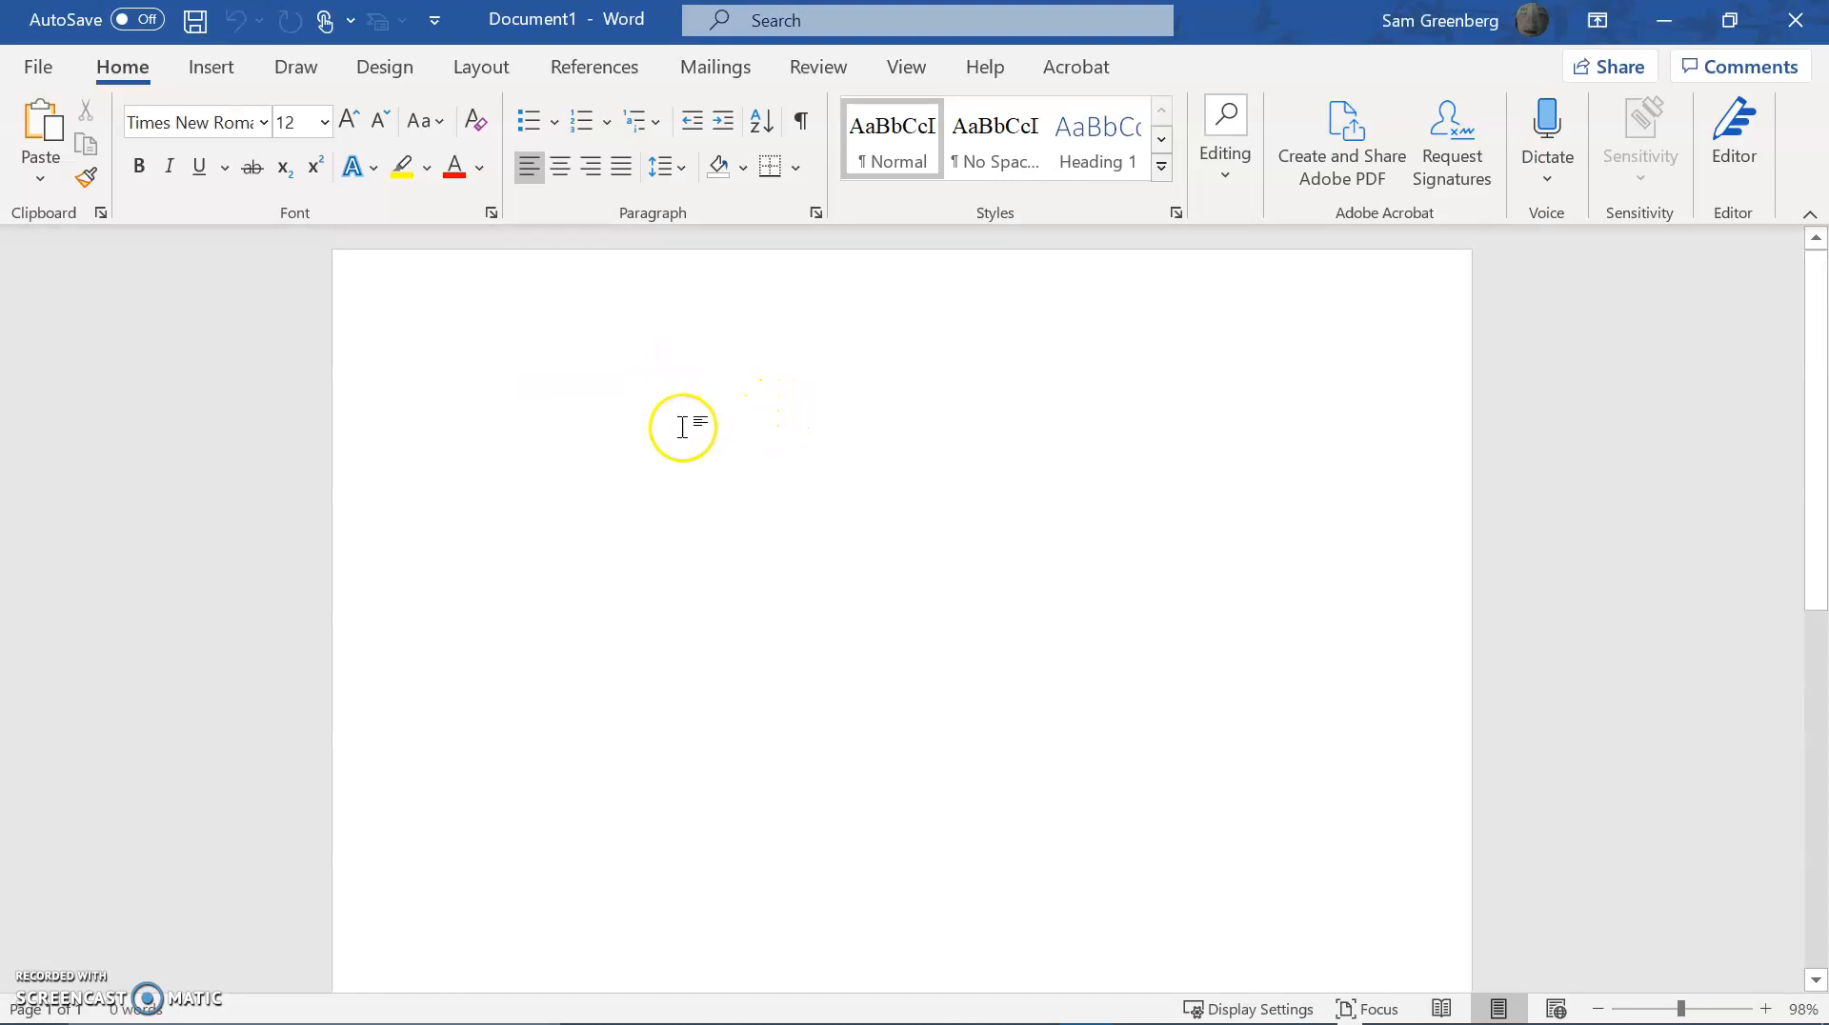
{"action": "type", "text": "T"}
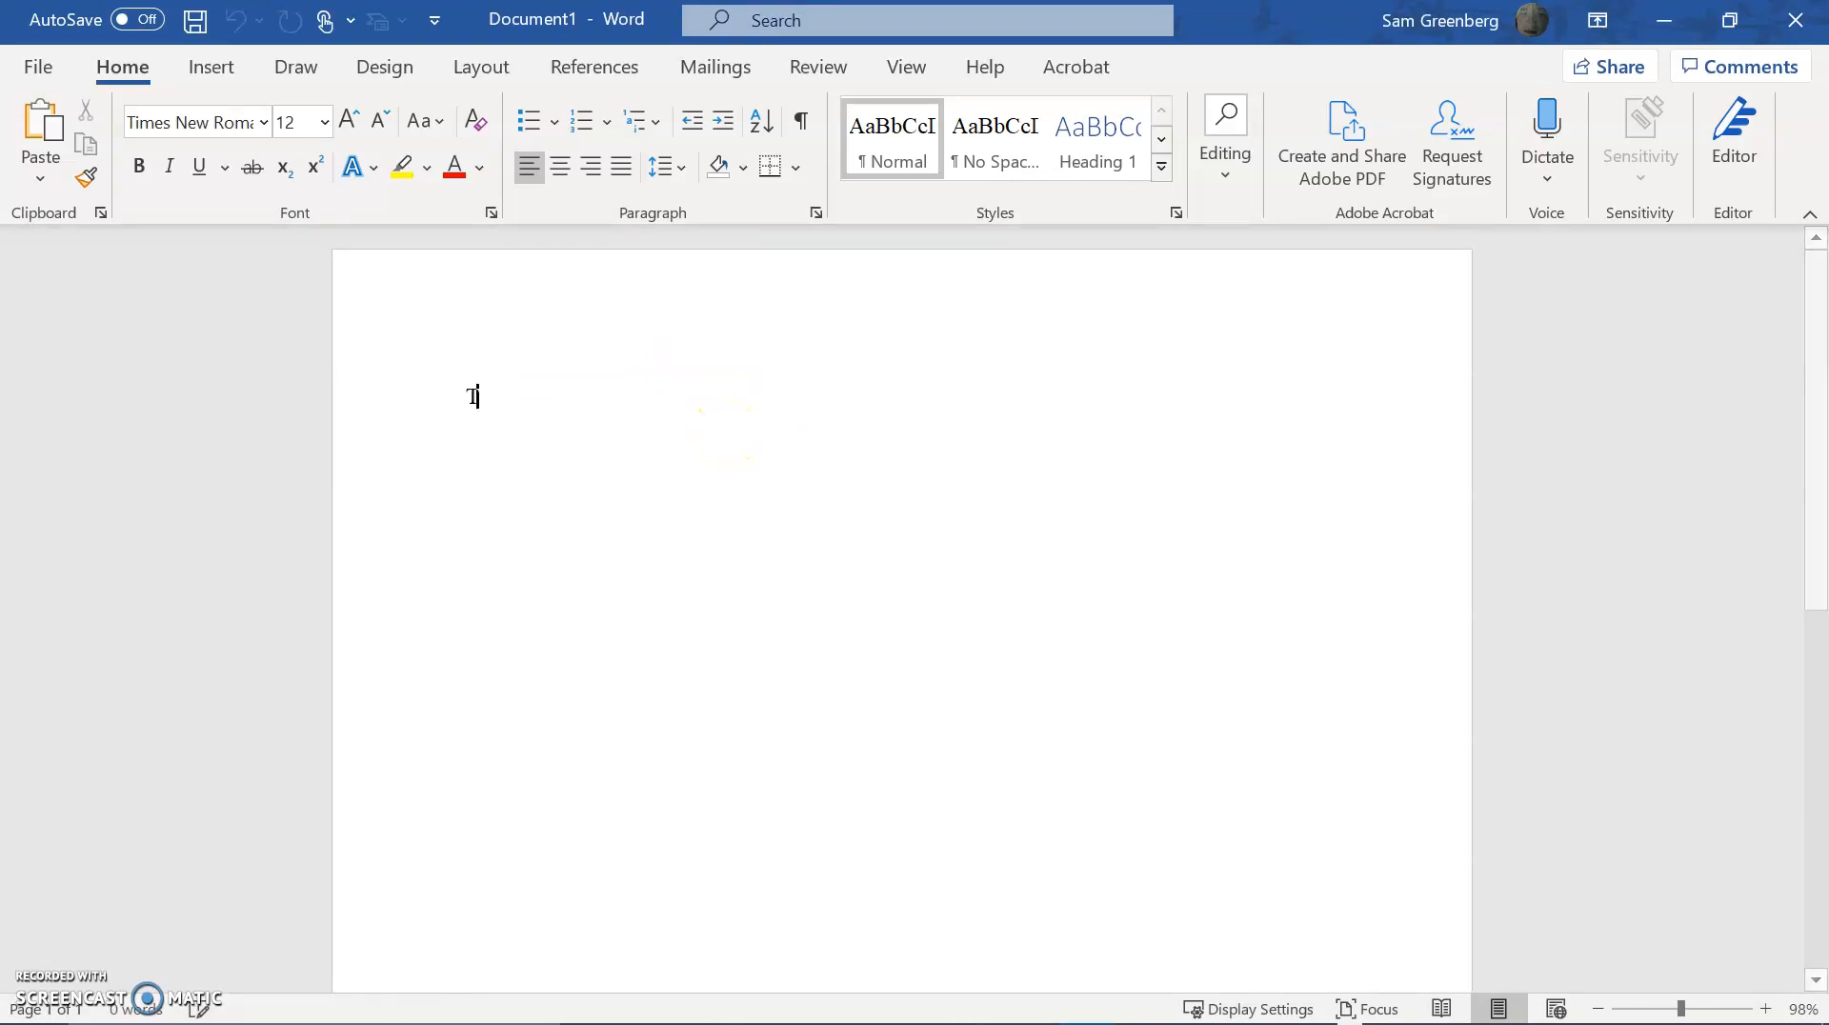
{"action": "type", "text": "imes New Roman"}
{"action": "key", "text": "Return"}
{"action": "type", "text": "12 pt fon"}
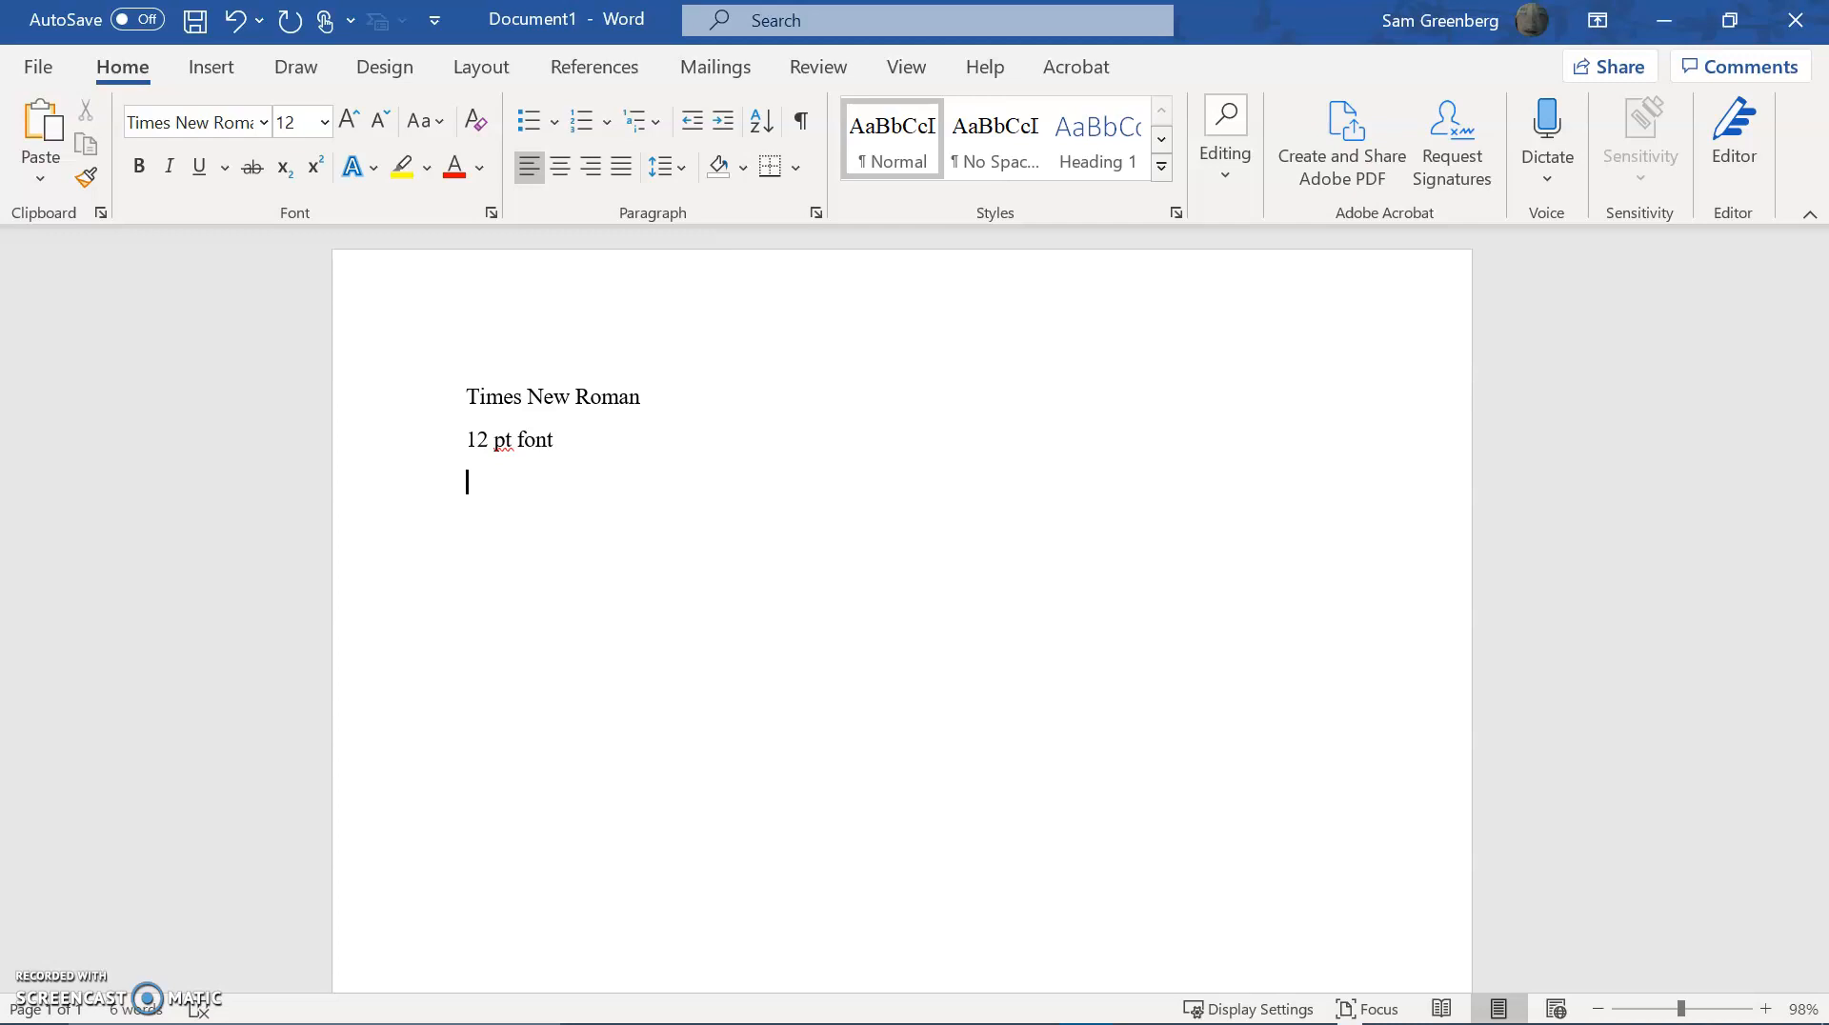
{"action": "type", "text": "t"}
{"action": "key", "text": "Return"}
{"action": "type", "text": "Double Spaced"}
Change "Double" to "Single" in the third line and add a fourth line reading "Justified".
{"action": "key", "text": "Home"}
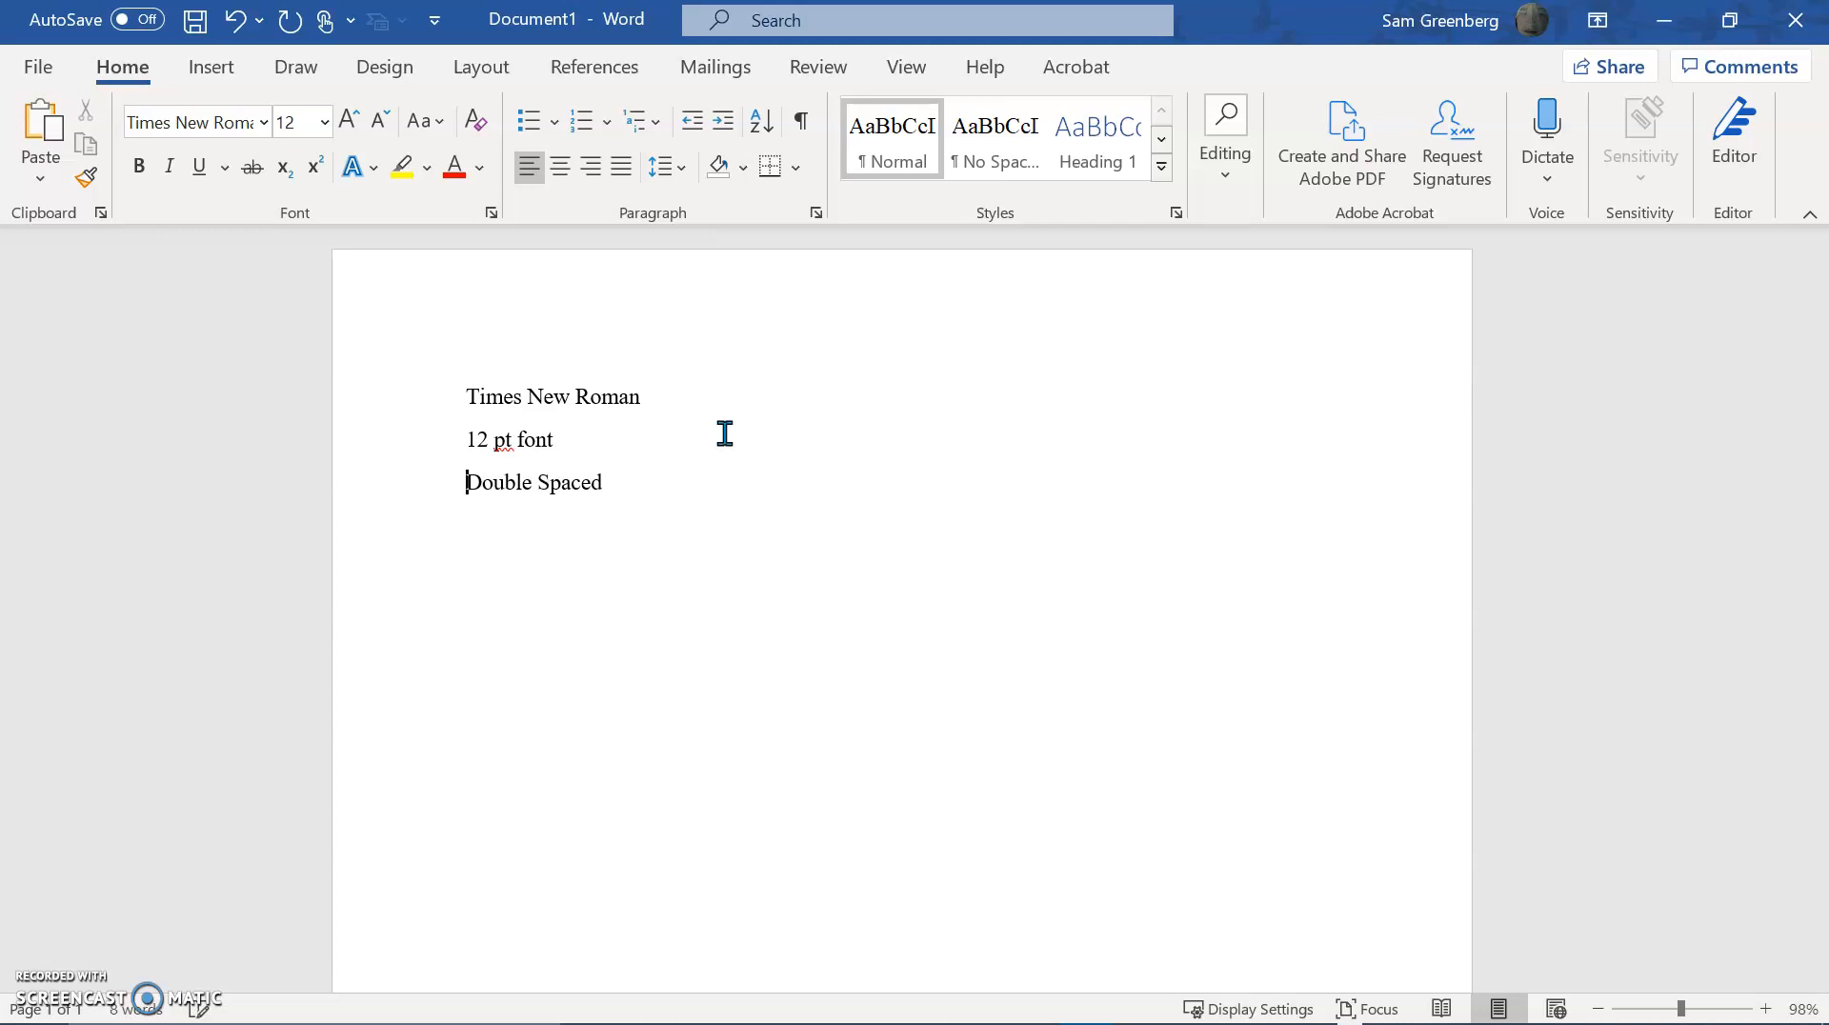
{"action": "key", "text": "ctrl+shift+Right"}
{"action": "type", "text": "Single"}
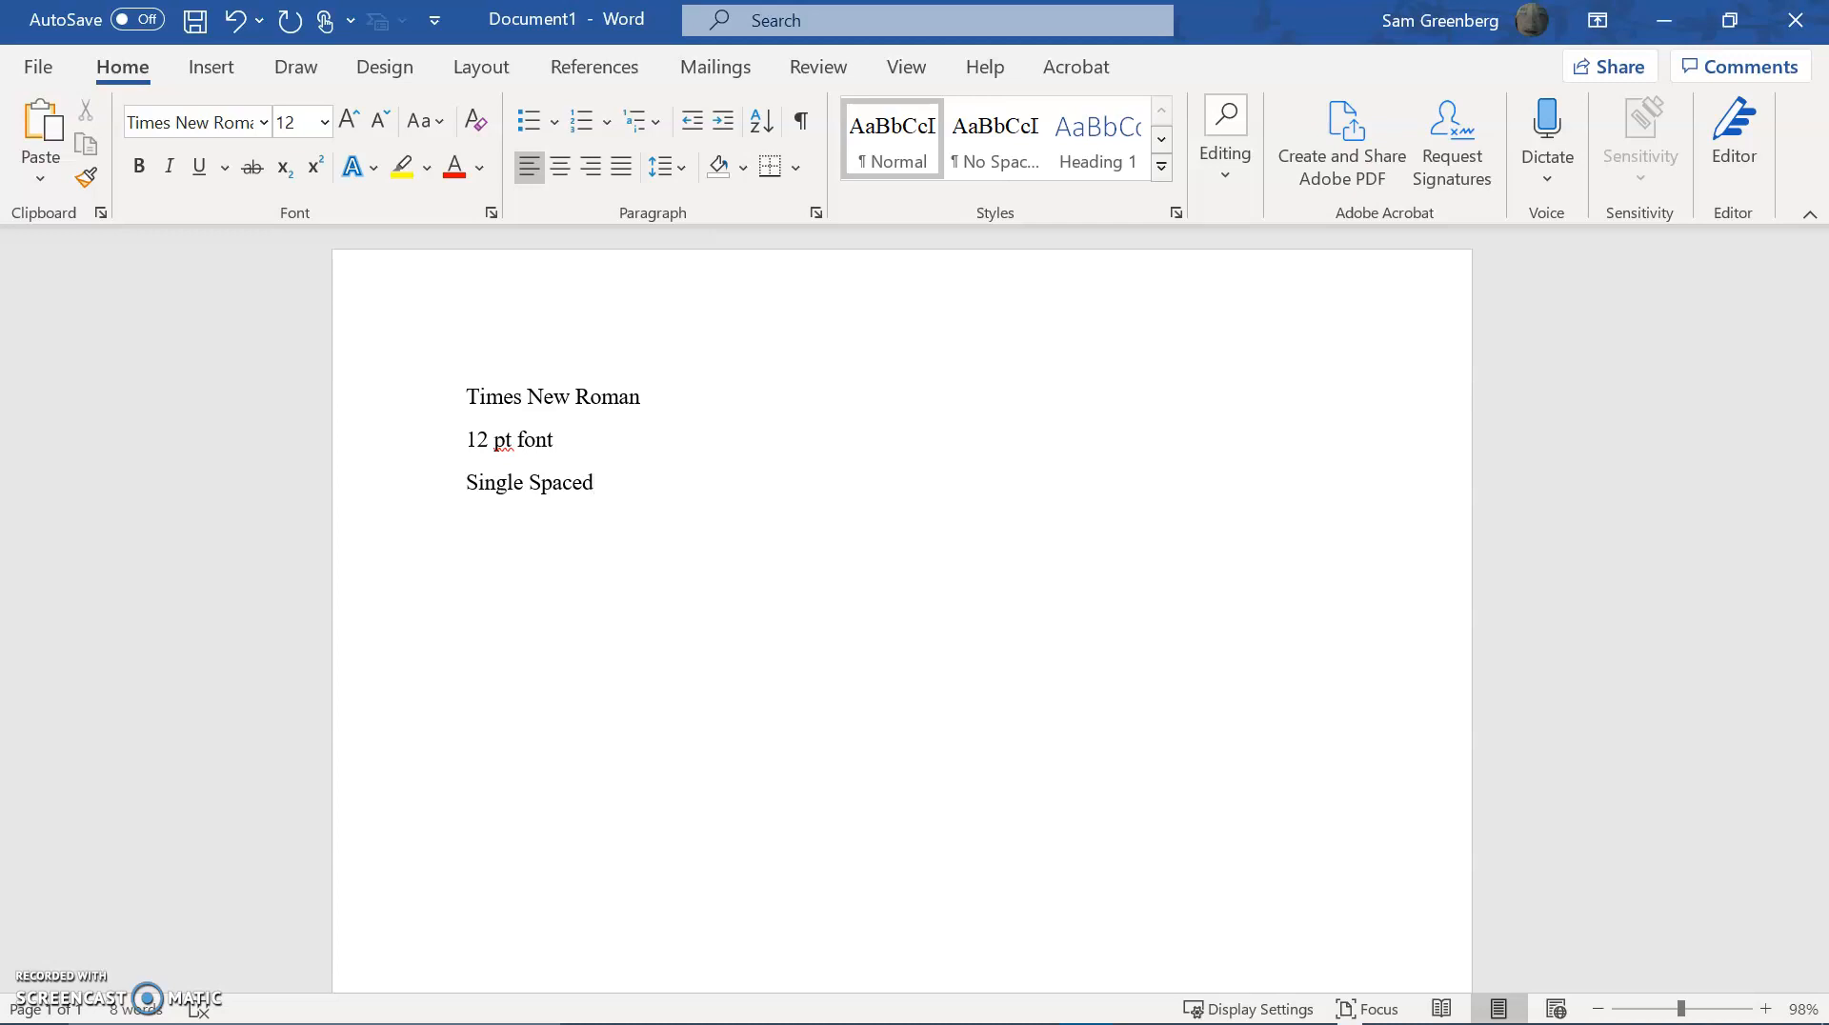
{"action": "type", "text": "Left-Aligned"}
{"action": "key", "text": "shift+Home"}
{"action": "type", "text": "Justified"}
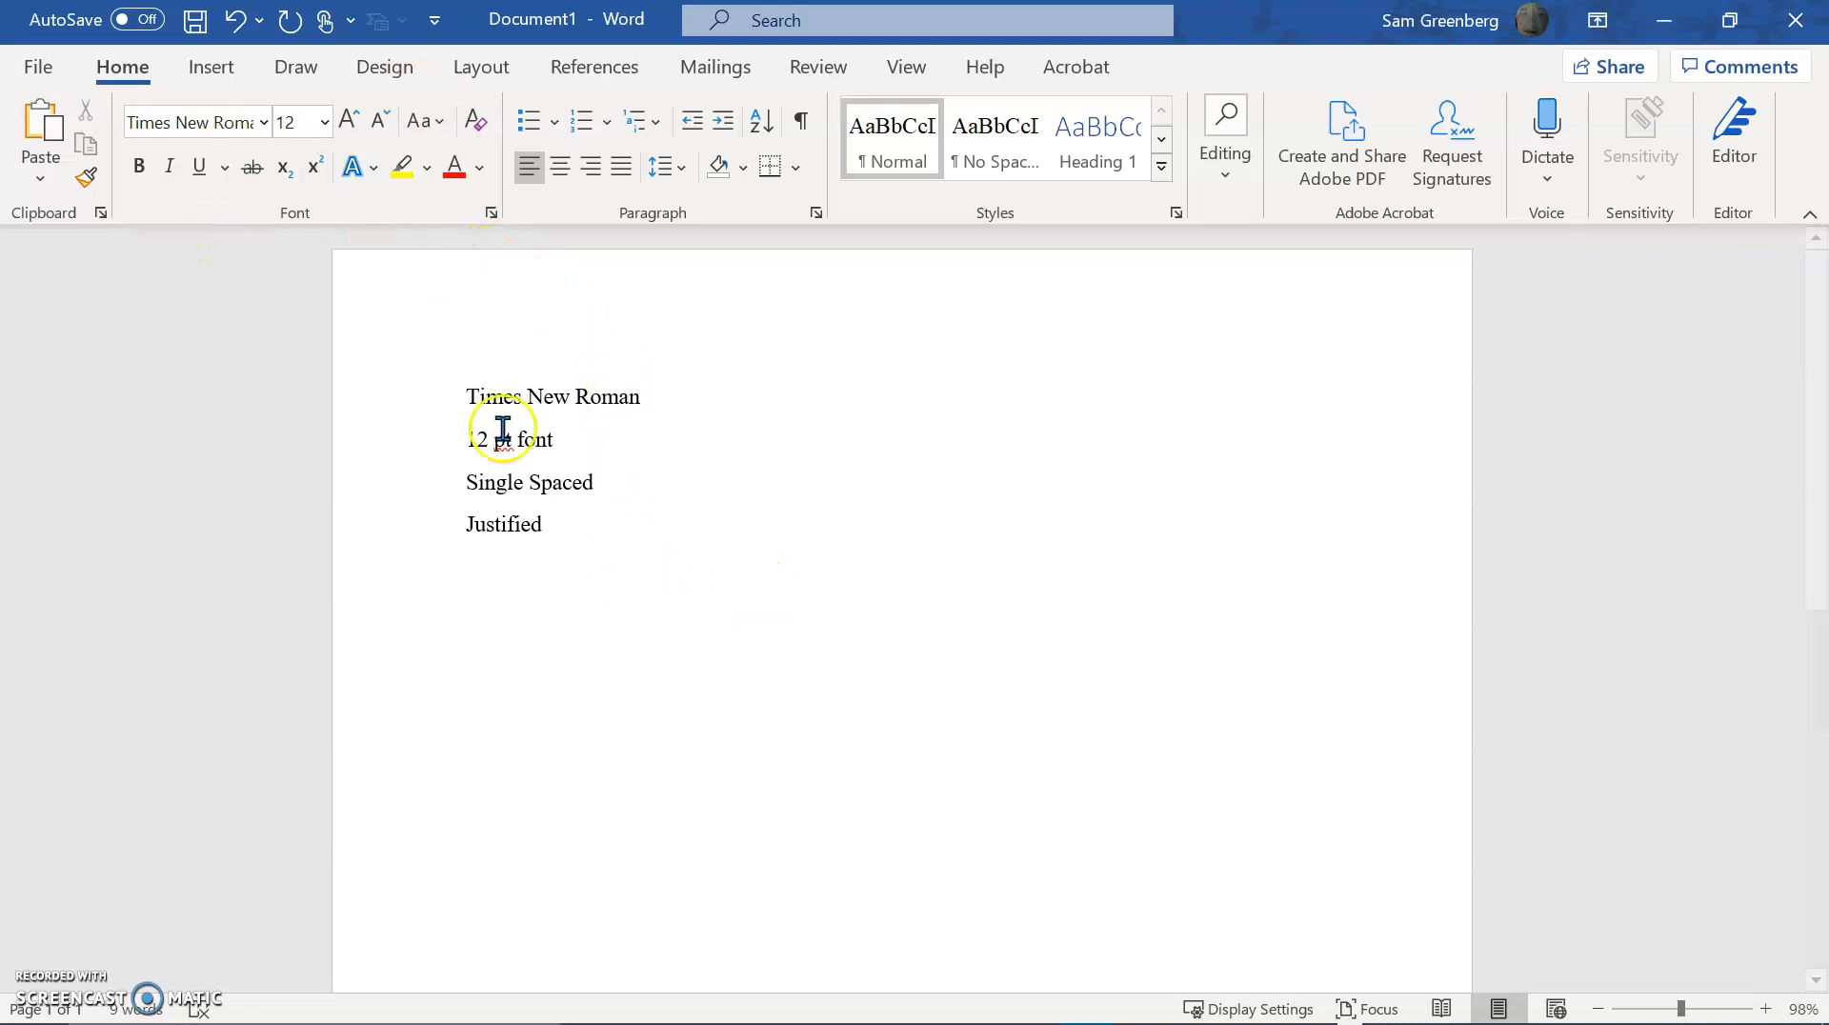
{"action": "left_click_drag", "start_coordinate": [557, 528], "coordinate": [368, 302]}
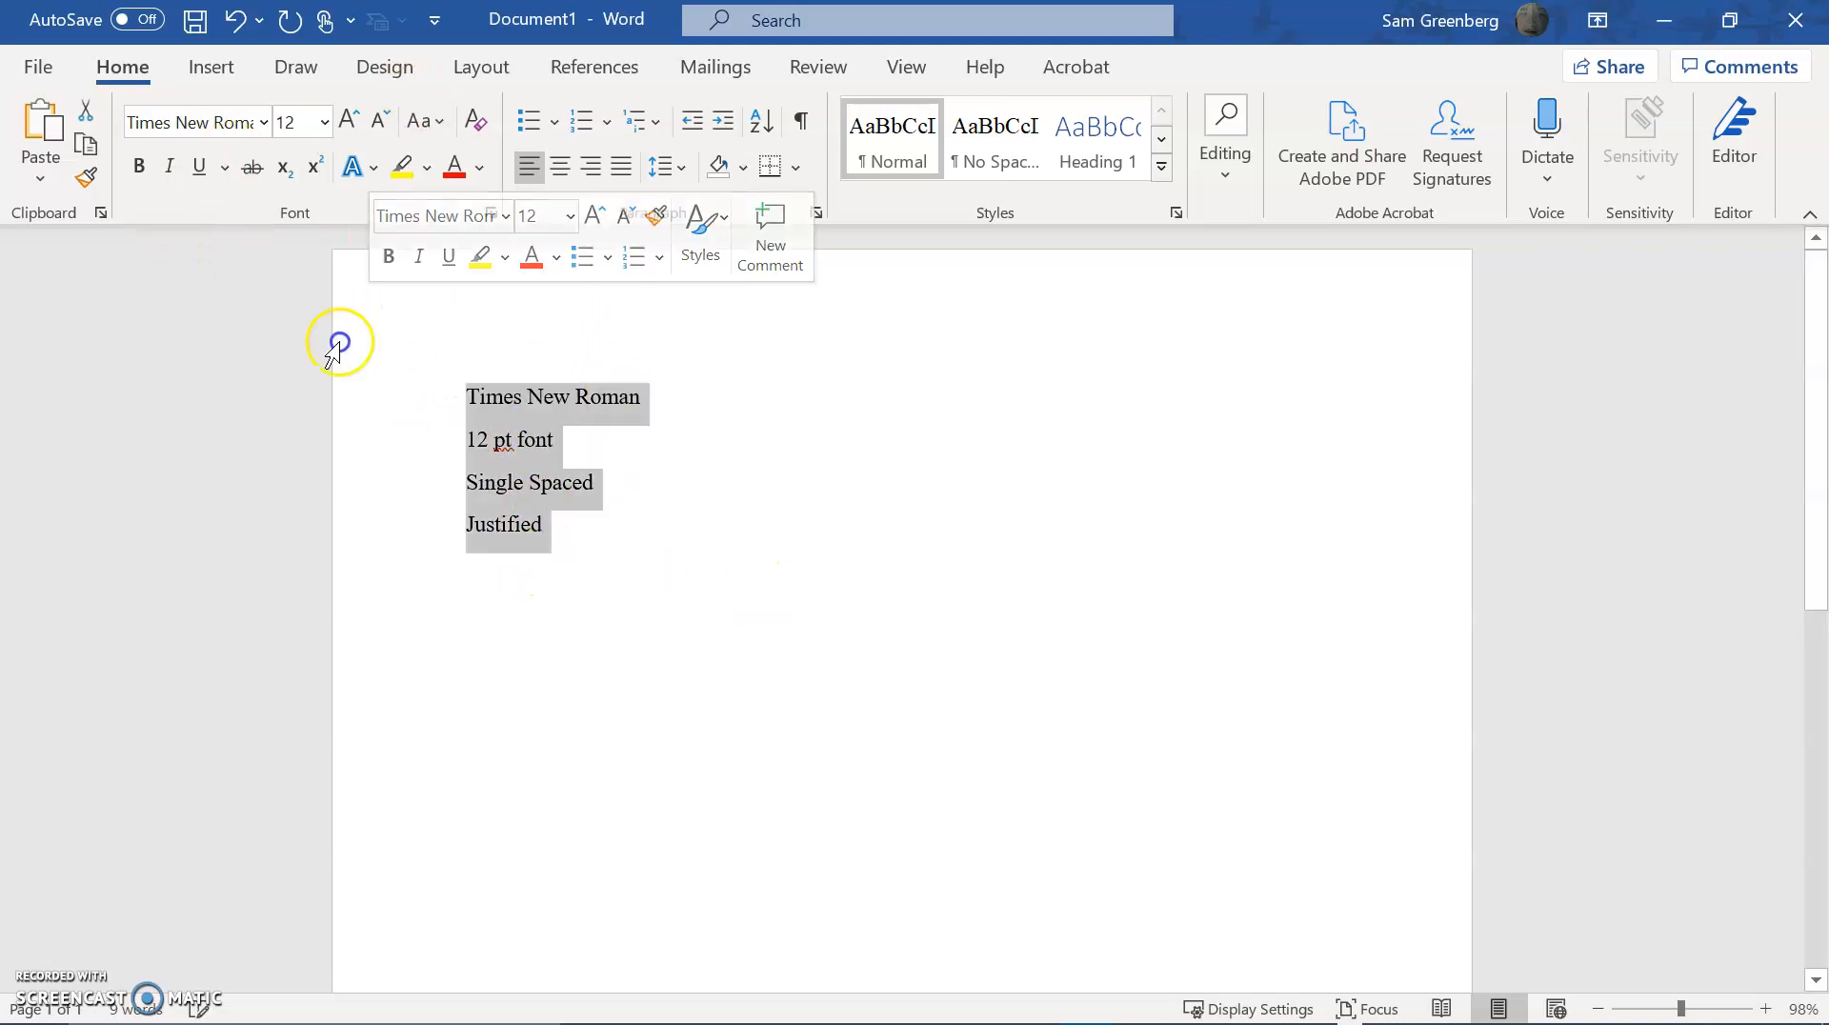
{"action": "key", "text": "Delete"}
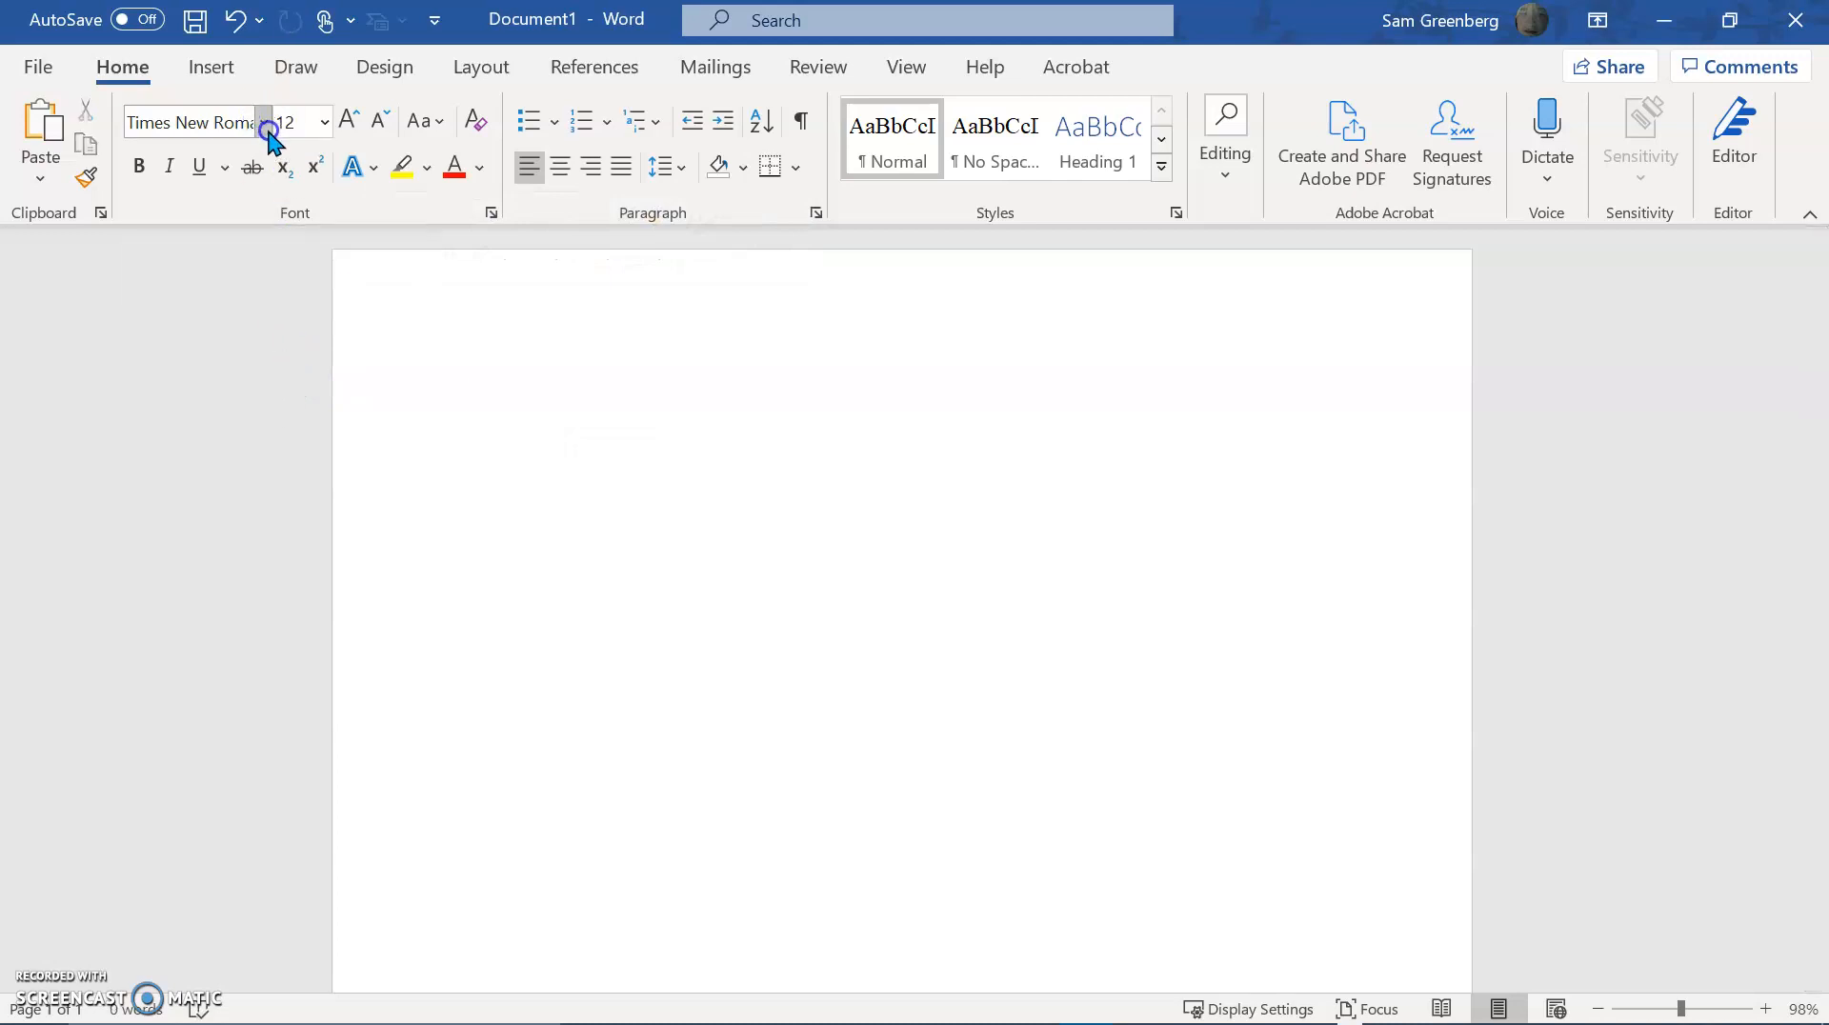
{"action": "left_click", "coordinate": [264, 122]}
{"action": "left_click", "coordinate": [247, 249]}
{"action": "left_click", "coordinate": [295, 122]}
{"action": "type", "text": "11"}
{"action": "key", "text": "Return"}
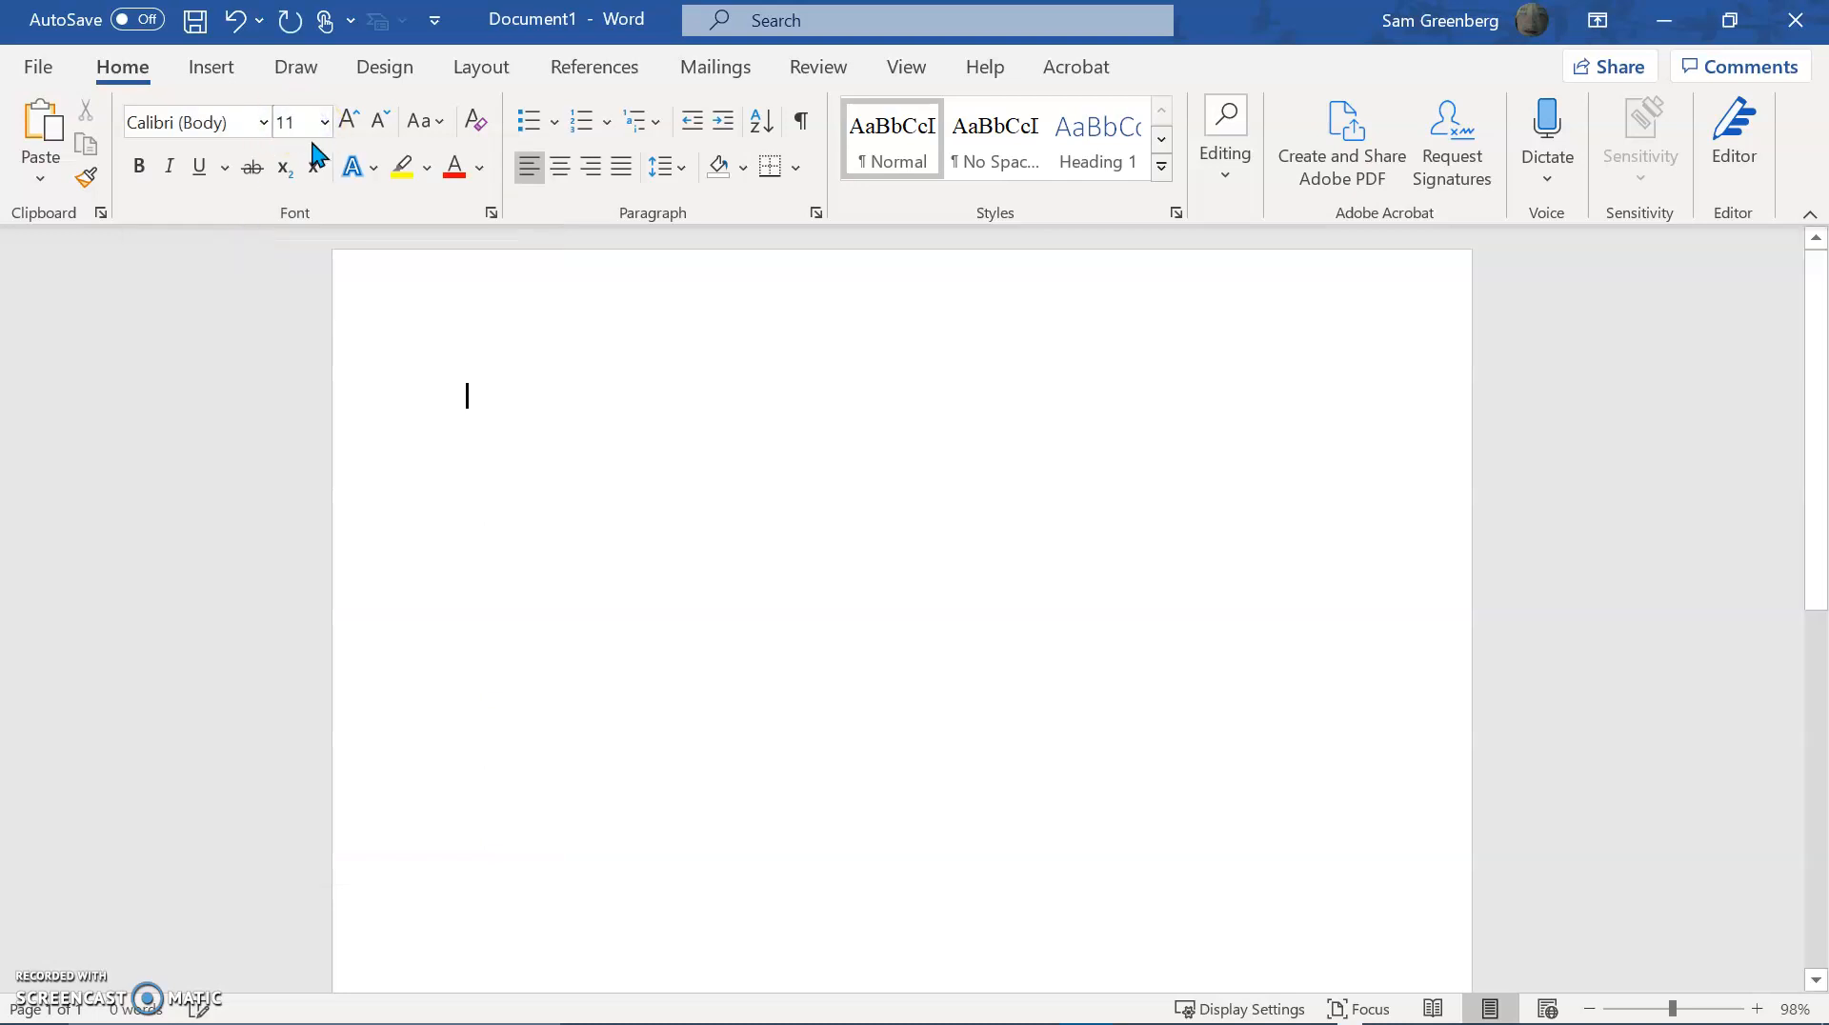
{"action": "left_click", "coordinate": [516, 393]}
{"action": "key", "text": "ctrl+z"}
{"action": "key", "text": "ctrl+z"}
{"action": "key", "text": "ctrl+z"}
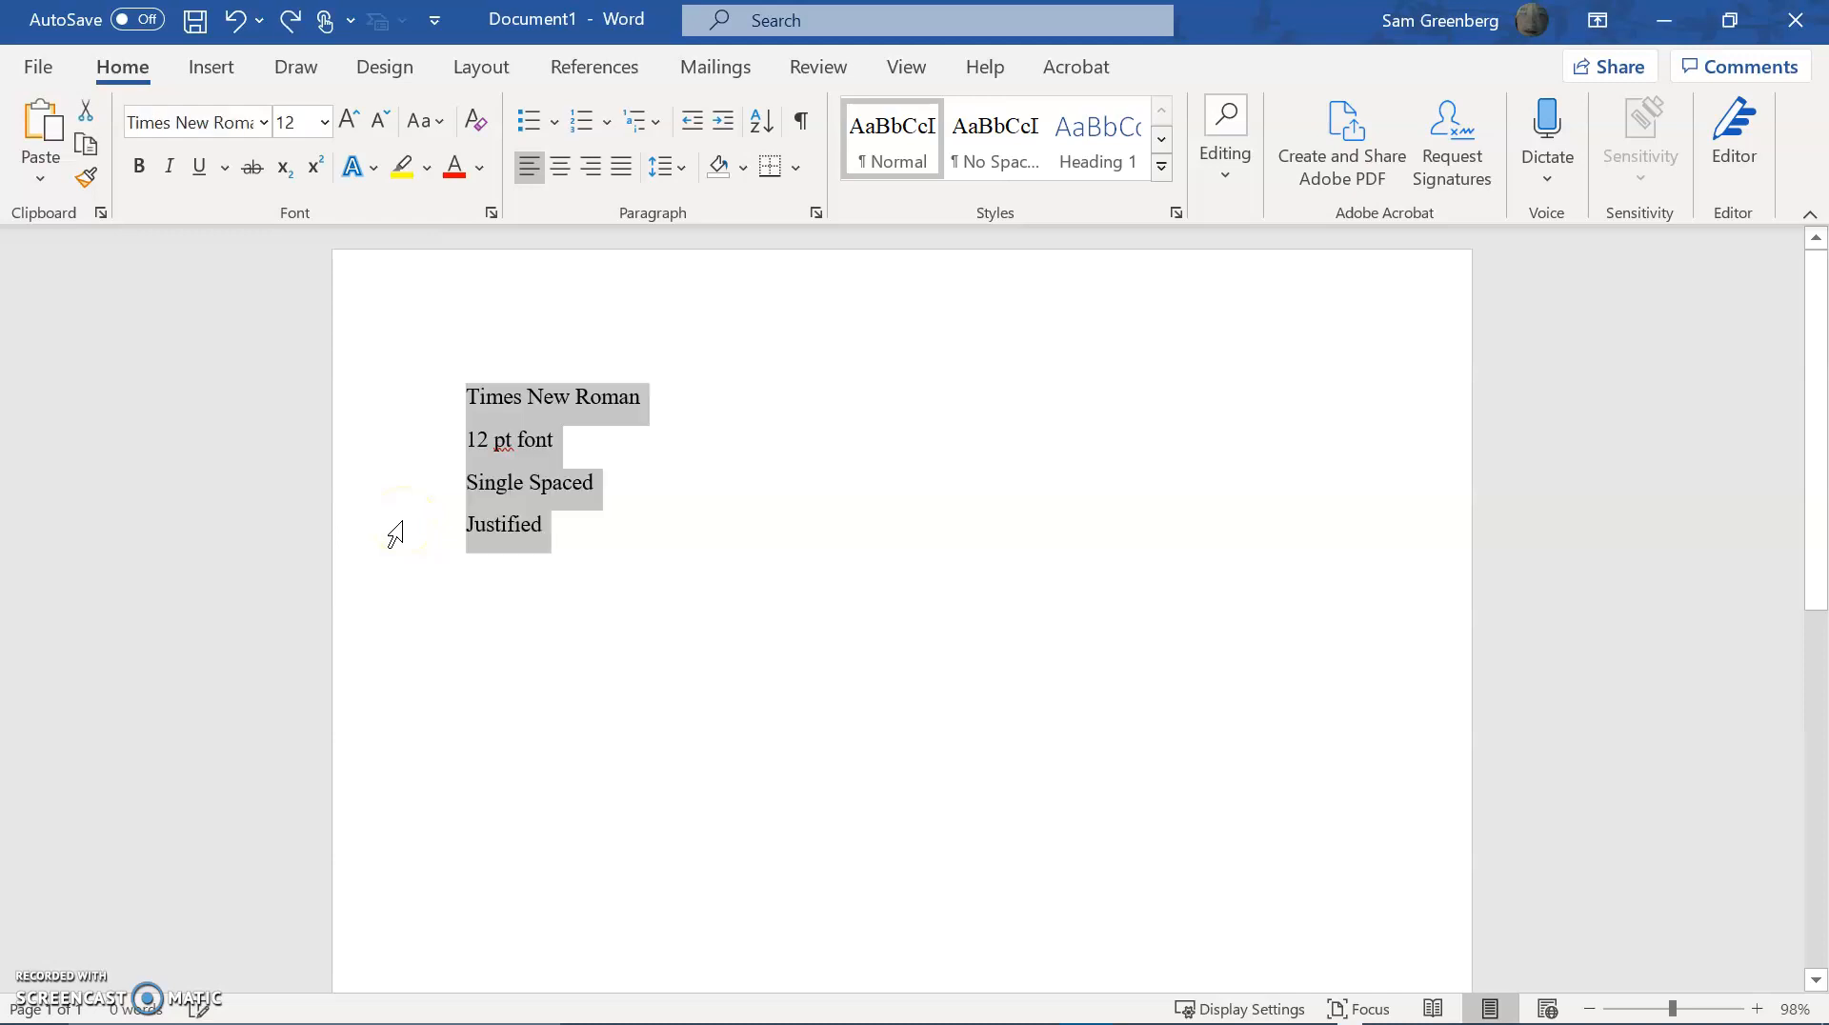
Set the four selected lines to the Calibri Light font at size 11.
{"action": "left_click", "coordinate": [143, 122]}
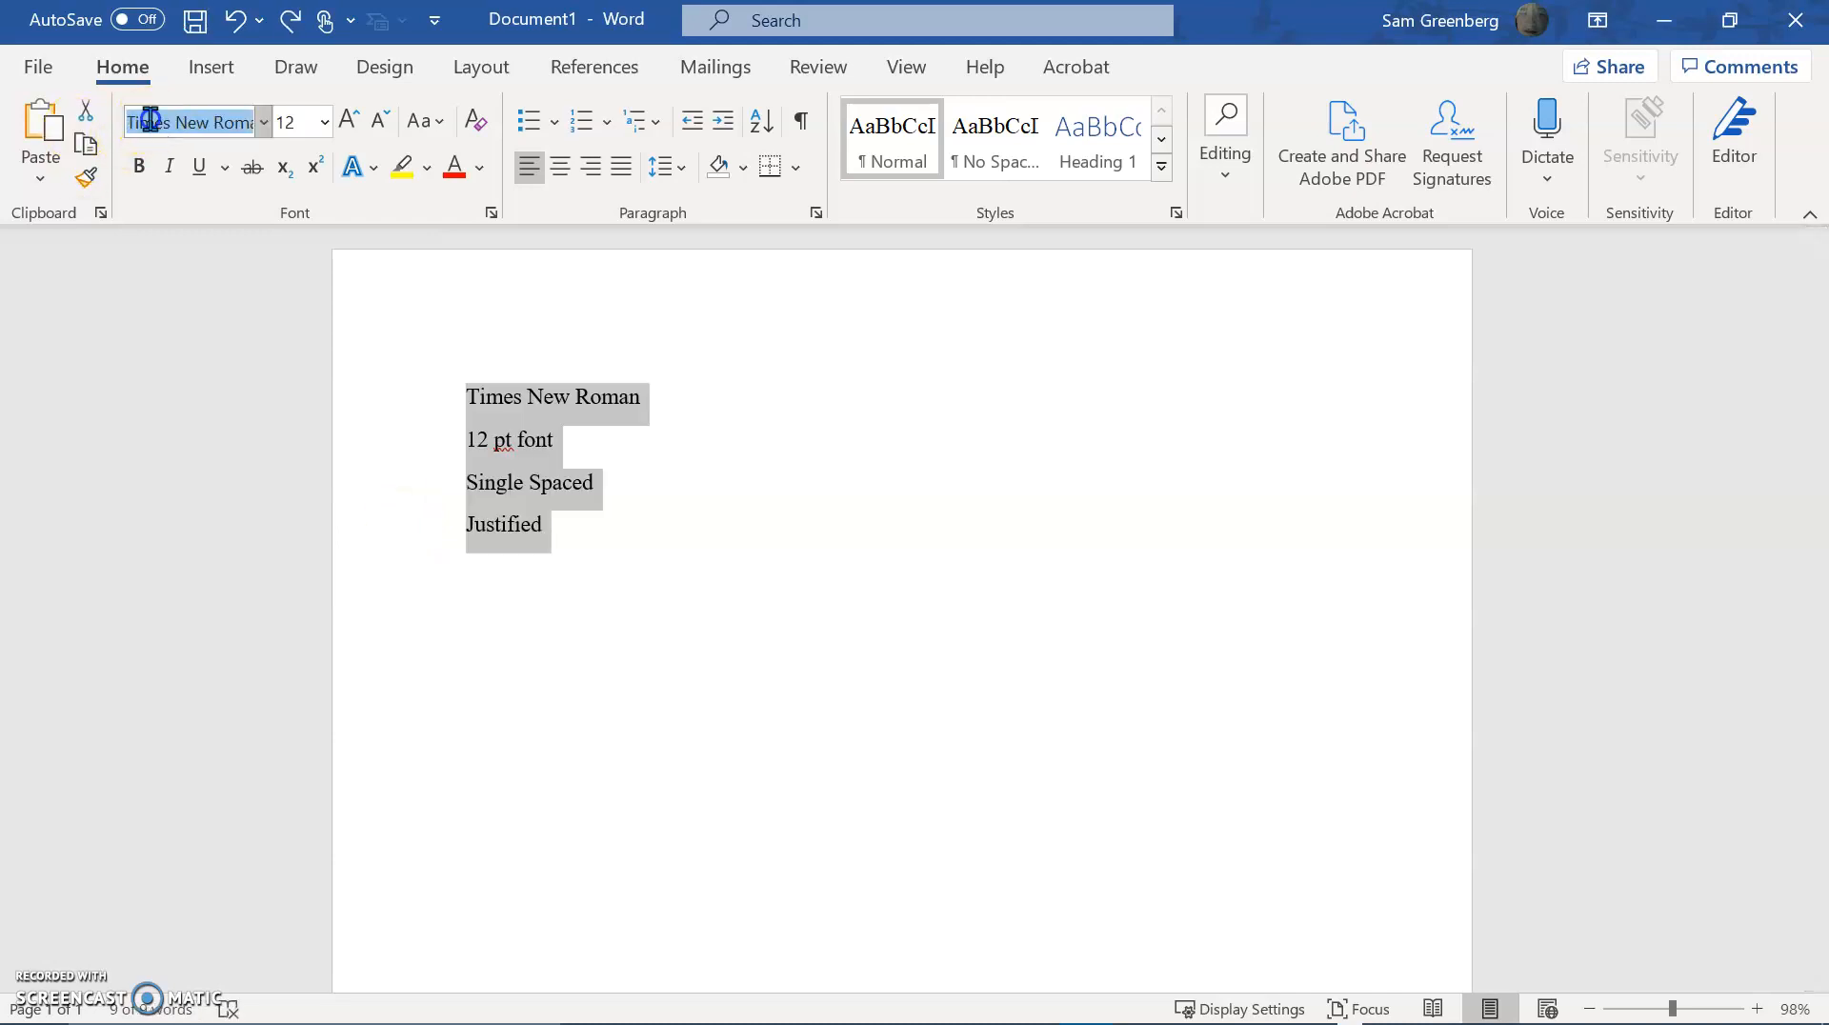
{"action": "type", "text": "Calibri Light"}
{"action": "key", "text": "Return"}
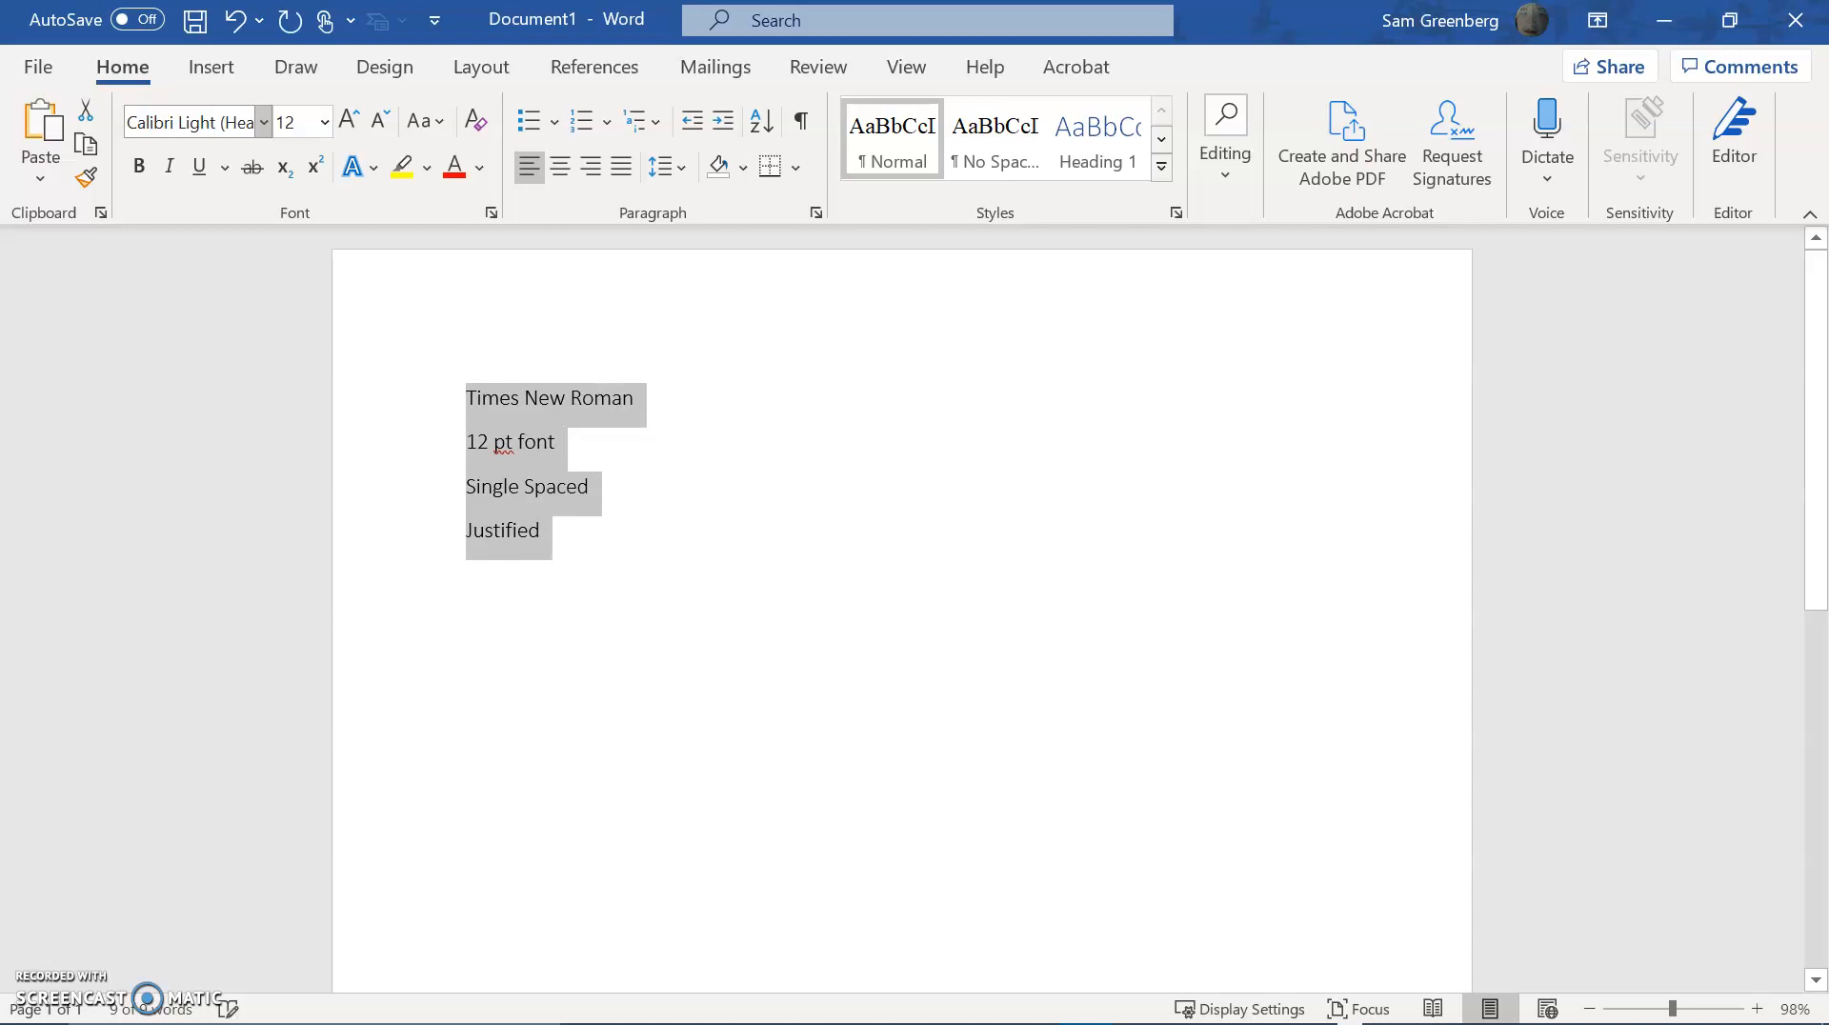
{"action": "left_click", "coordinate": [325, 122]}
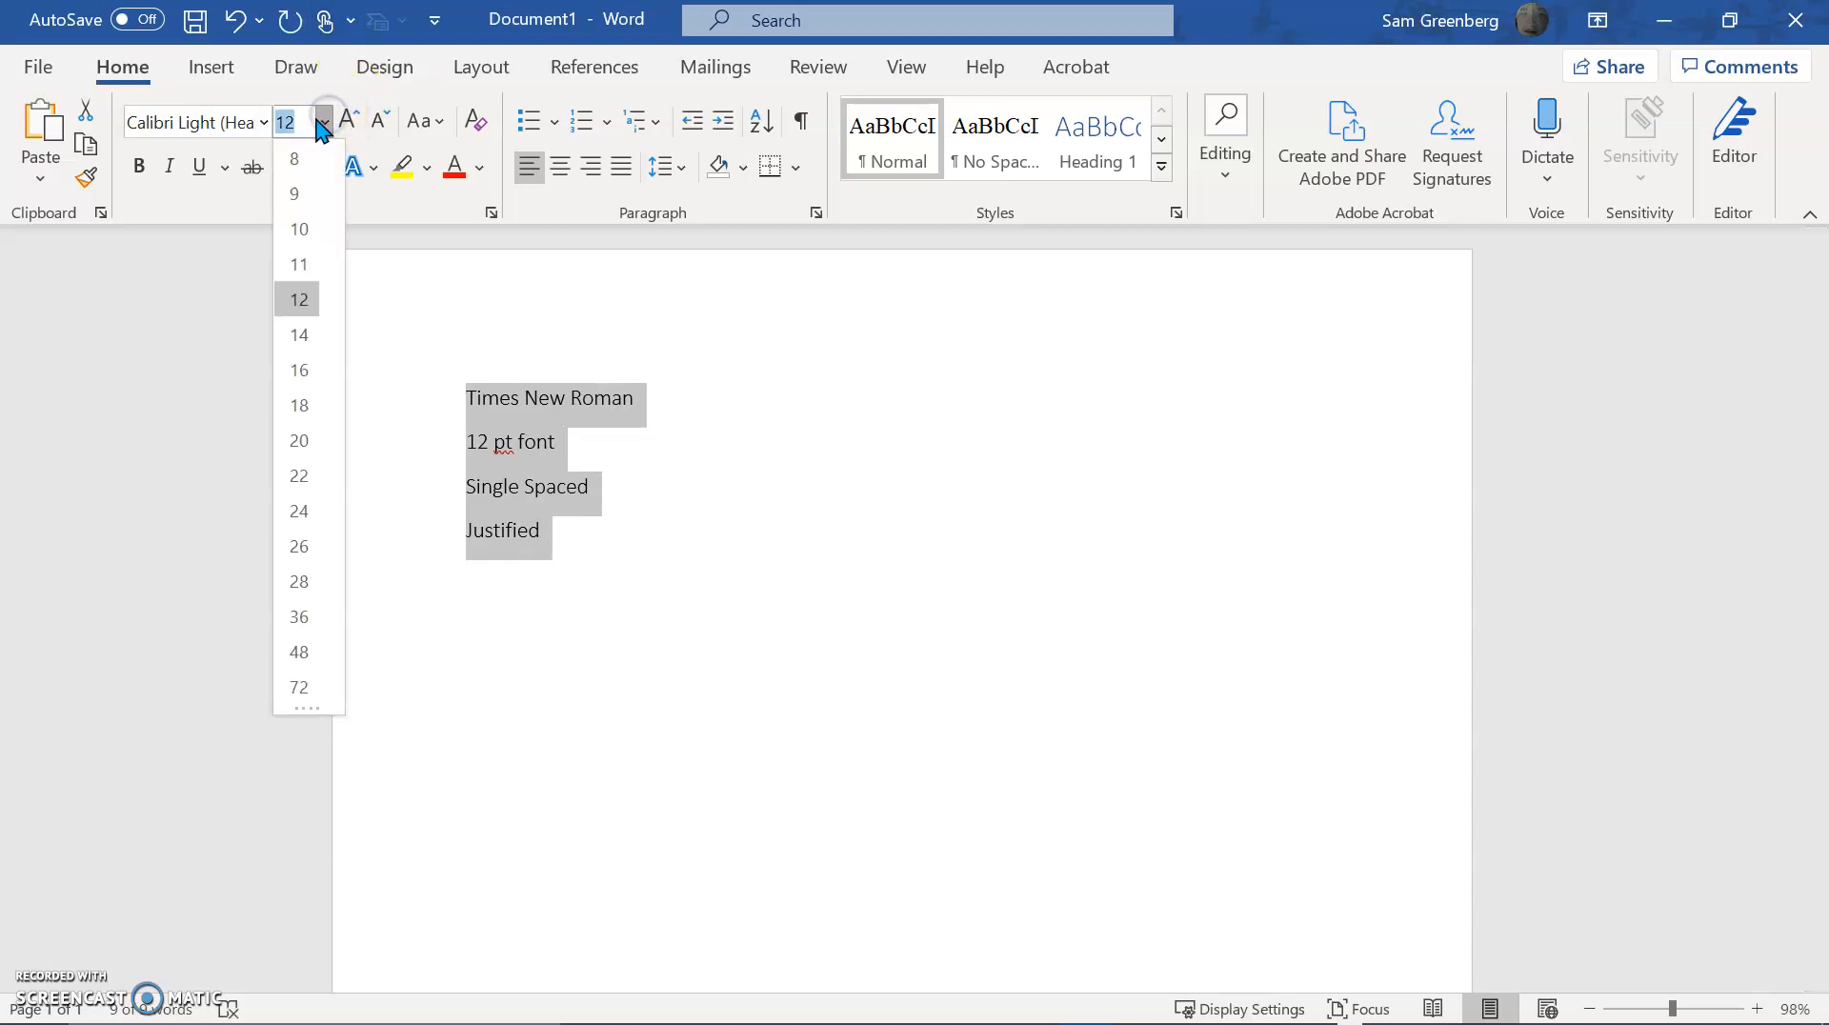
{"action": "key", "text": "Up"}
{"action": "key", "text": "Return"}
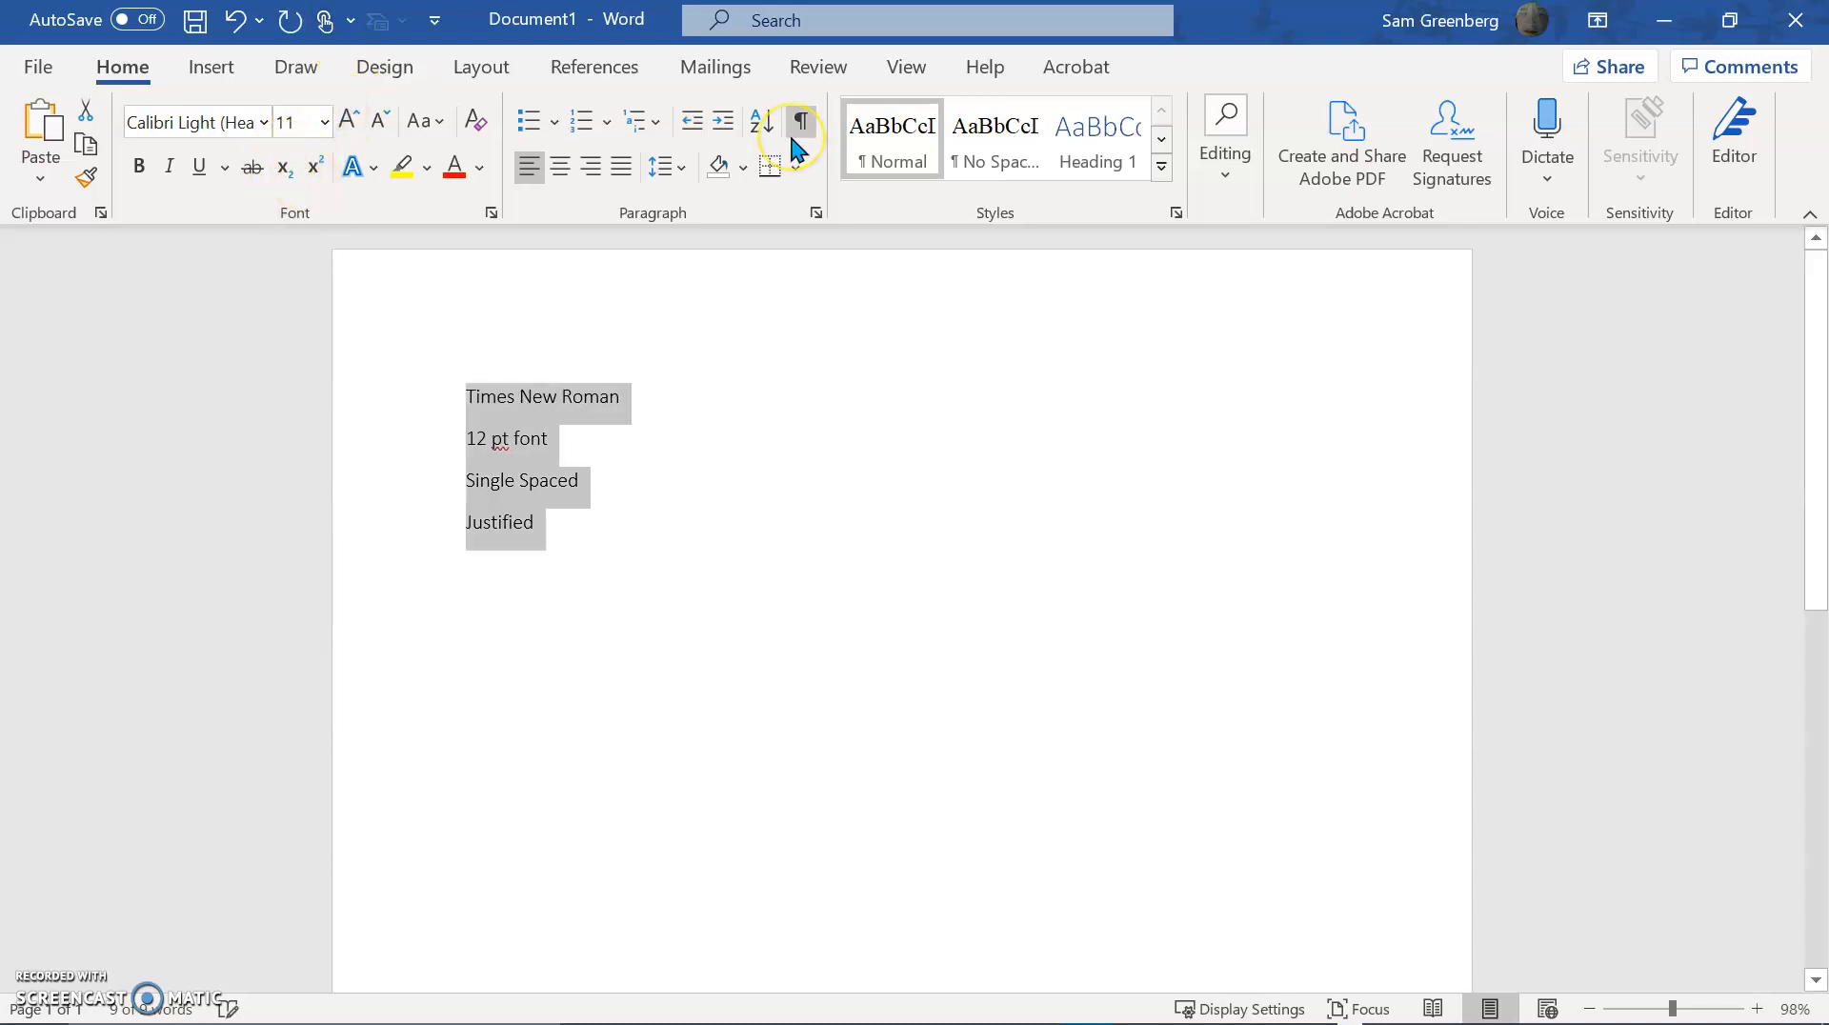
{"action": "left_click", "coordinate": [267, 122]}
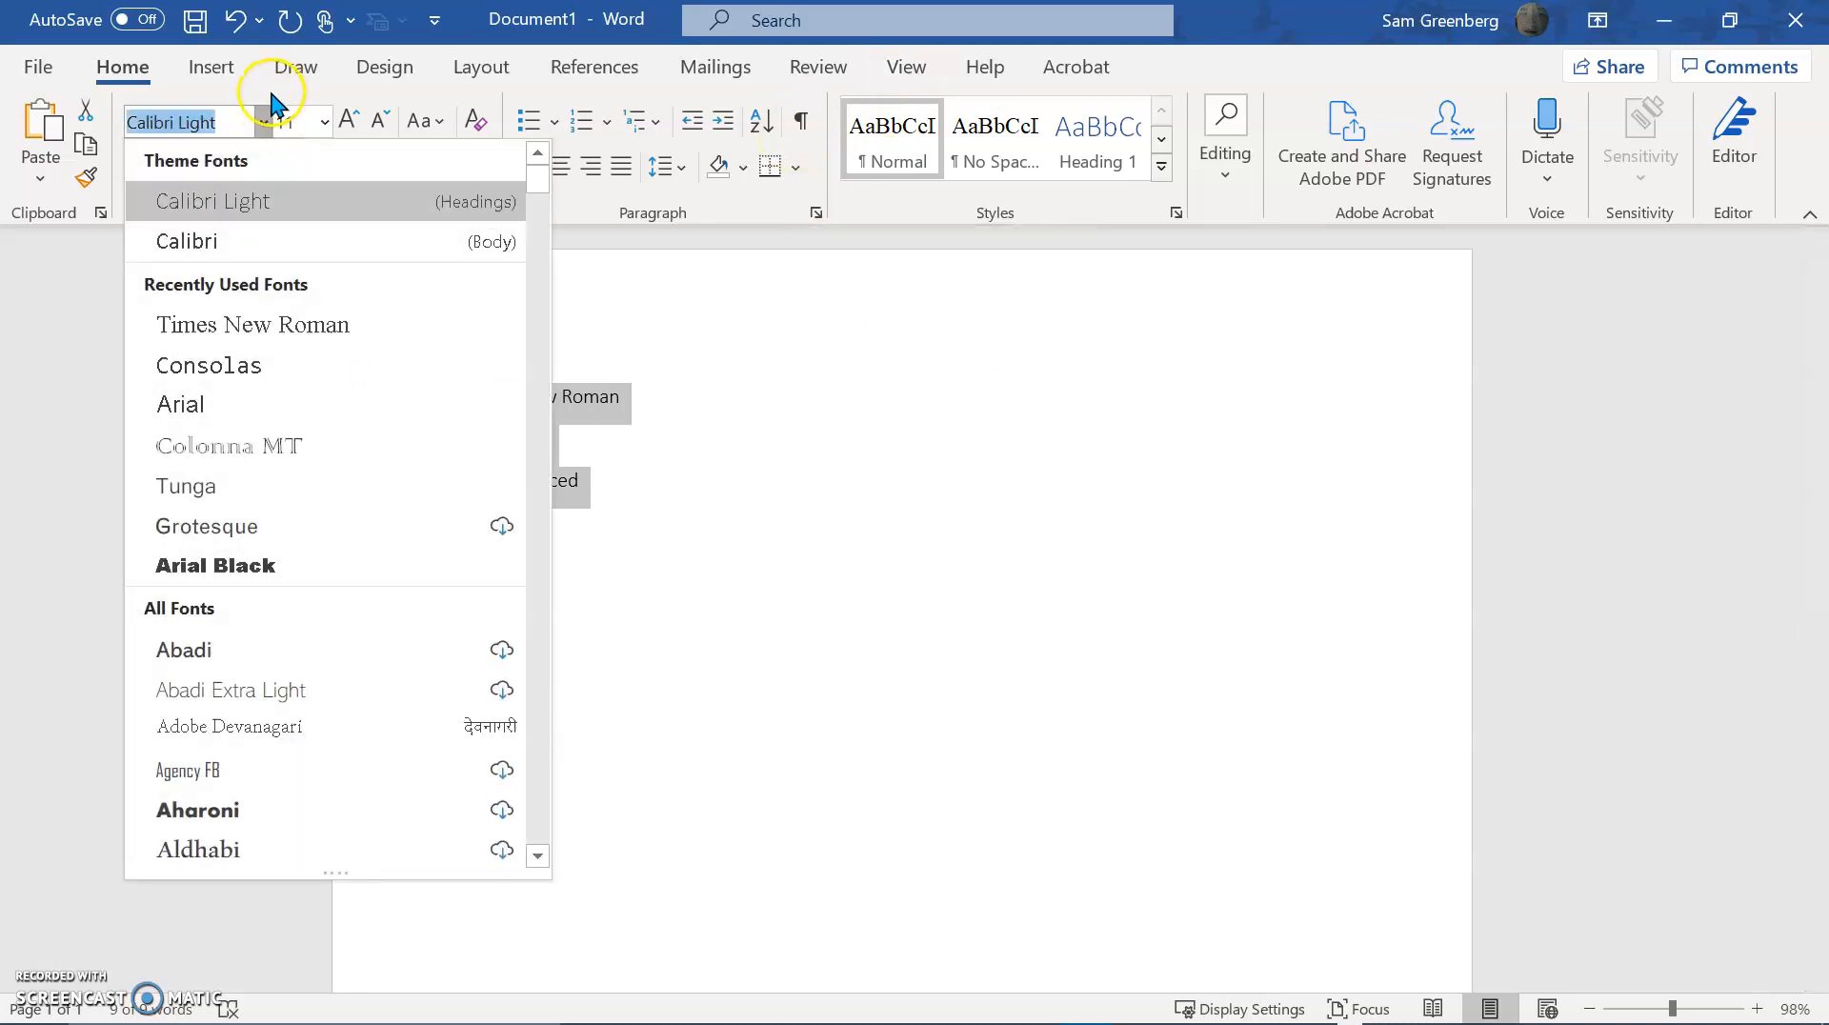
{"action": "left_click", "coordinate": [257, 115]}
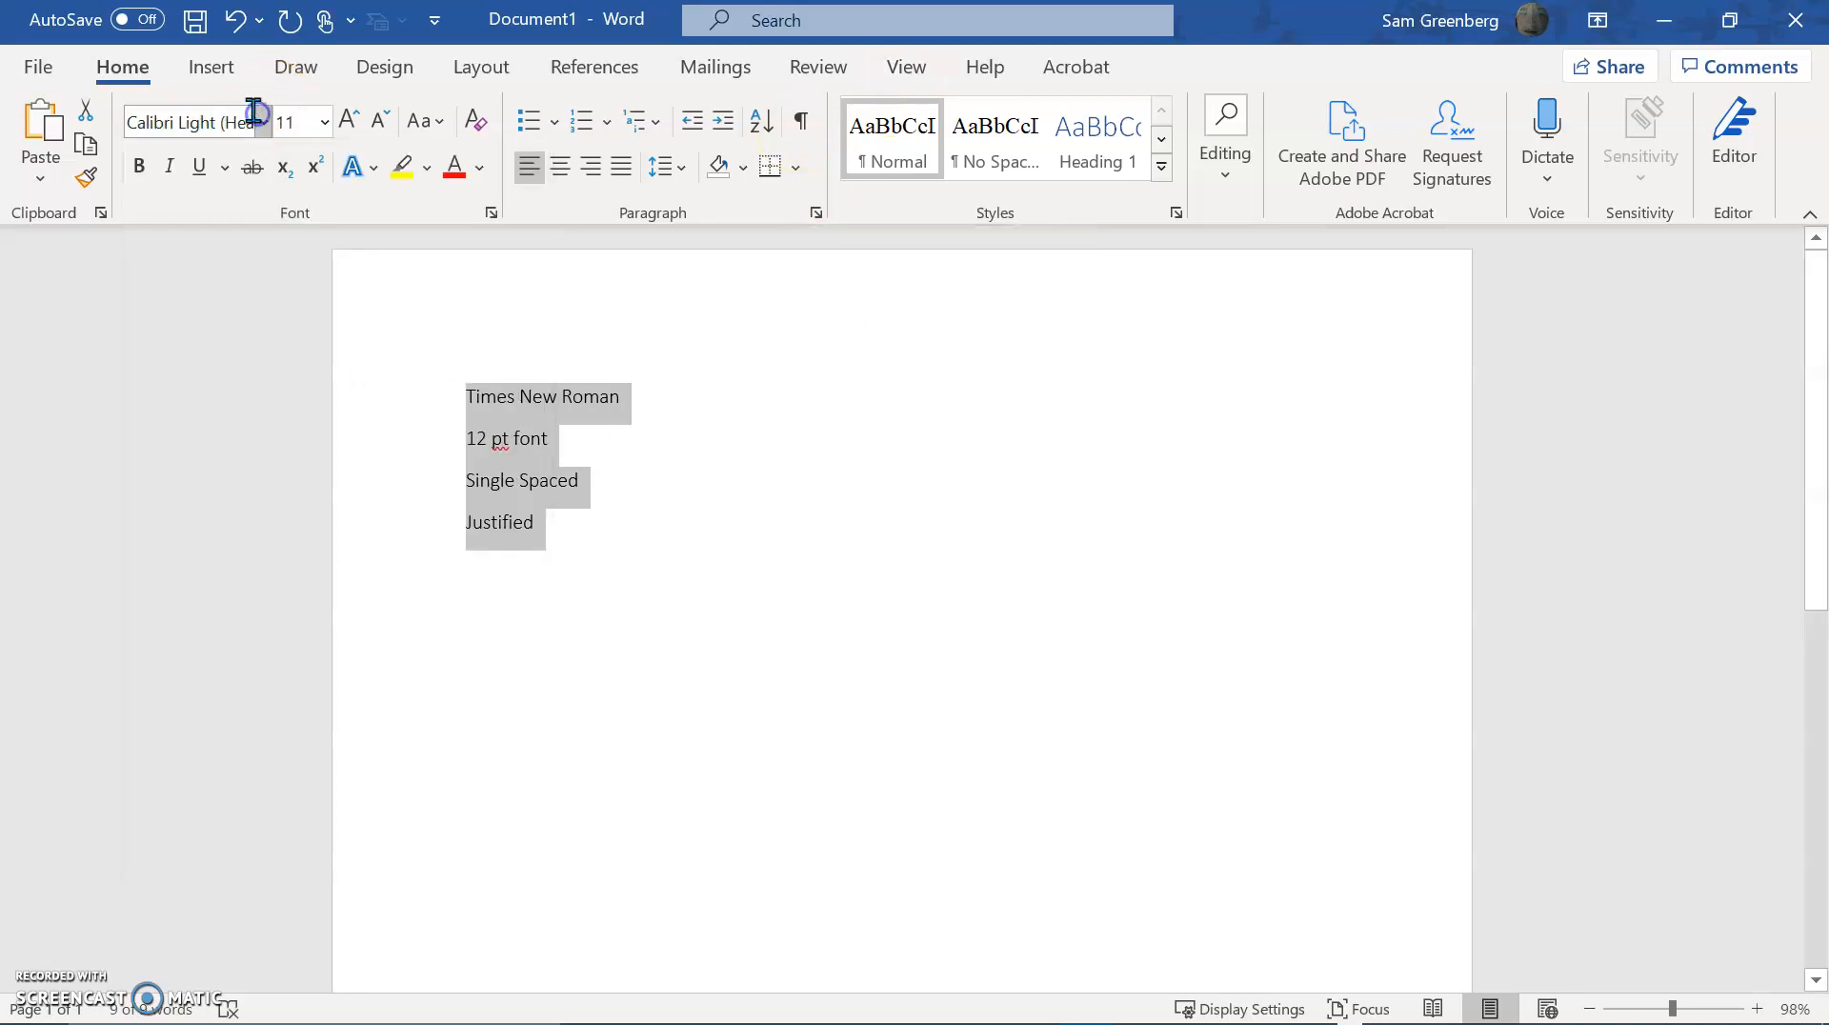
{"action": "left_click", "coordinate": [834, 610]}
Browse the available fonts and choose Times New Roman at the insertion point after "Justified", without selecting any text.
{"action": "key", "text": "alt"}
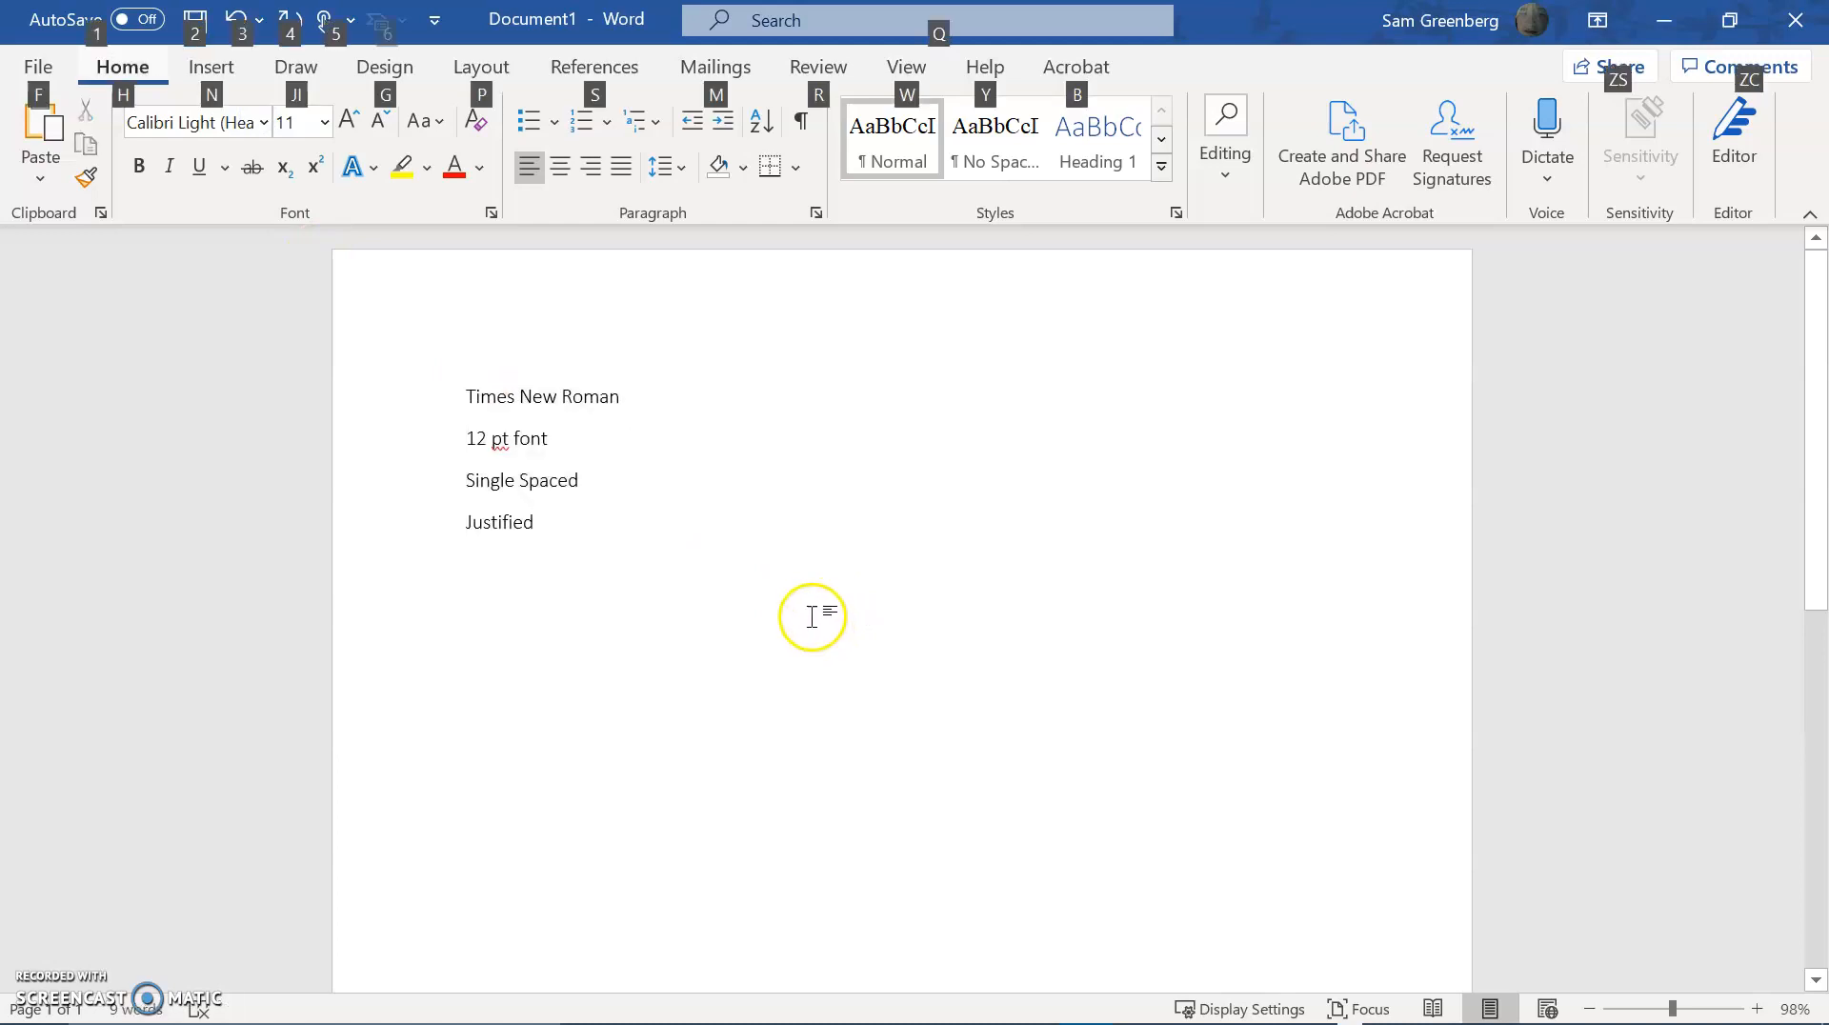
{"action": "key", "text": "h"}
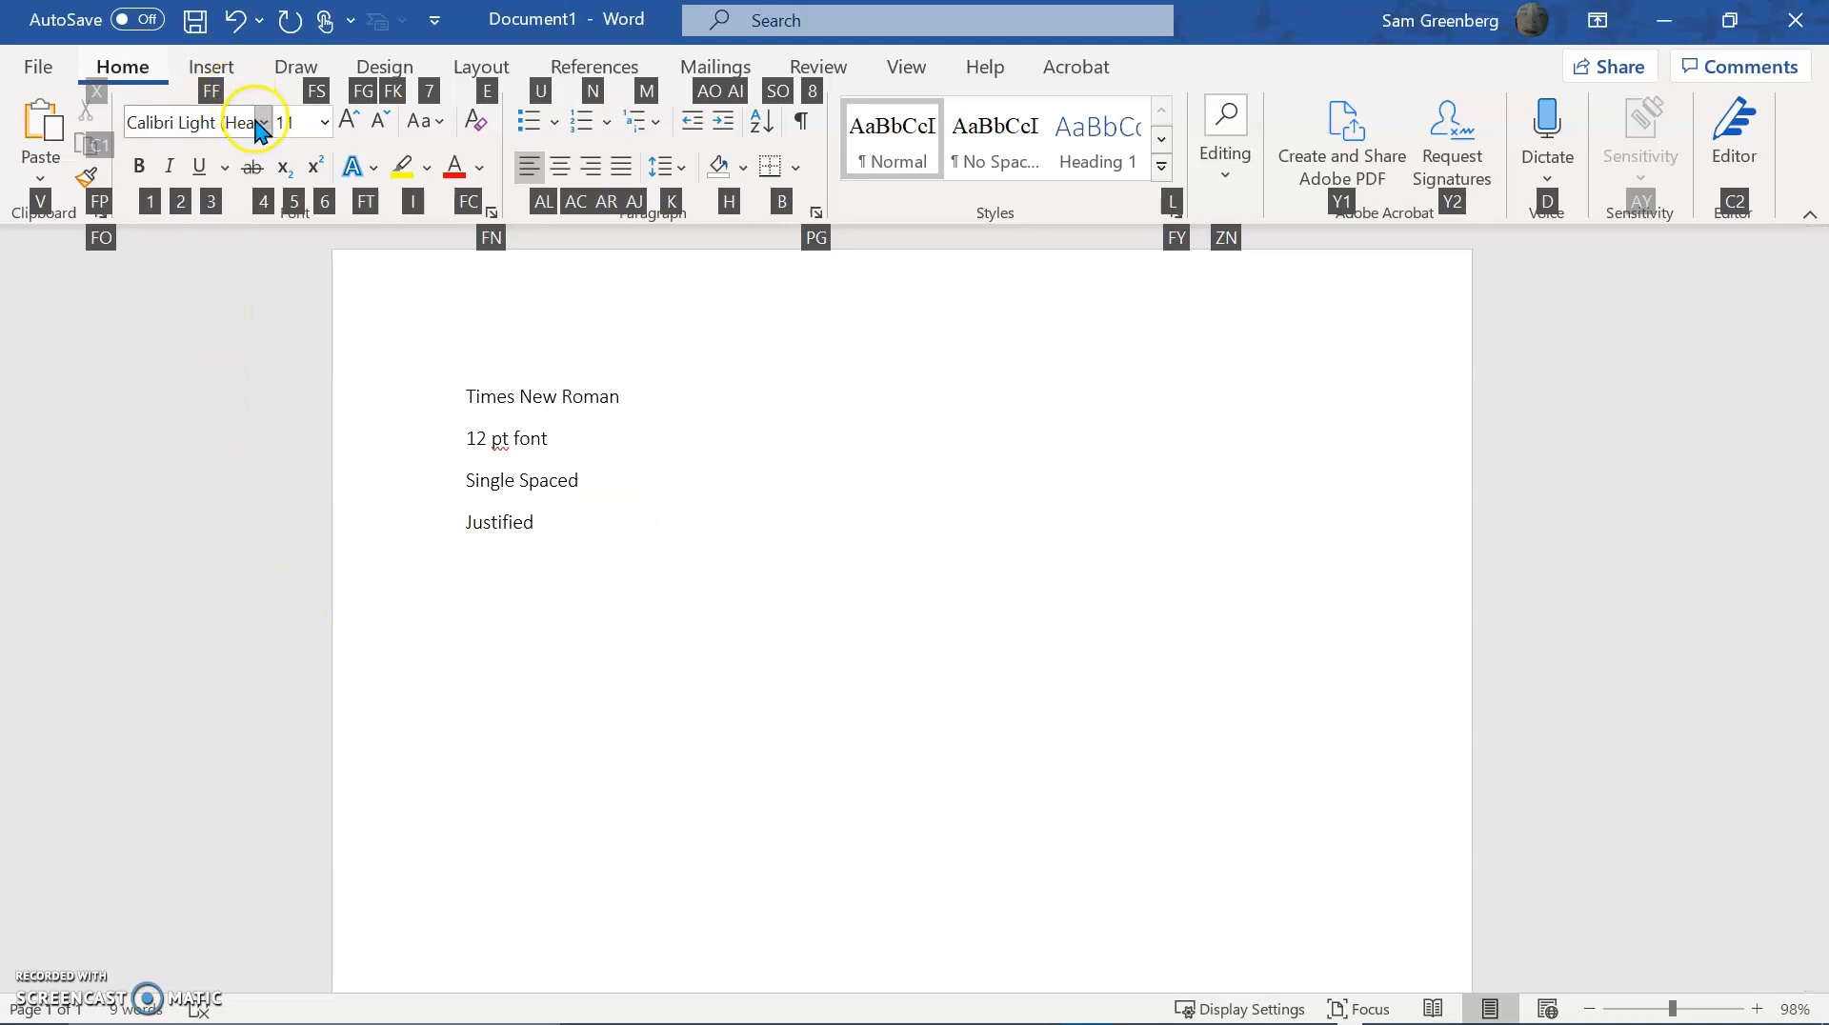
{"action": "key", "text": "f"}
{"action": "key", "text": "f"}
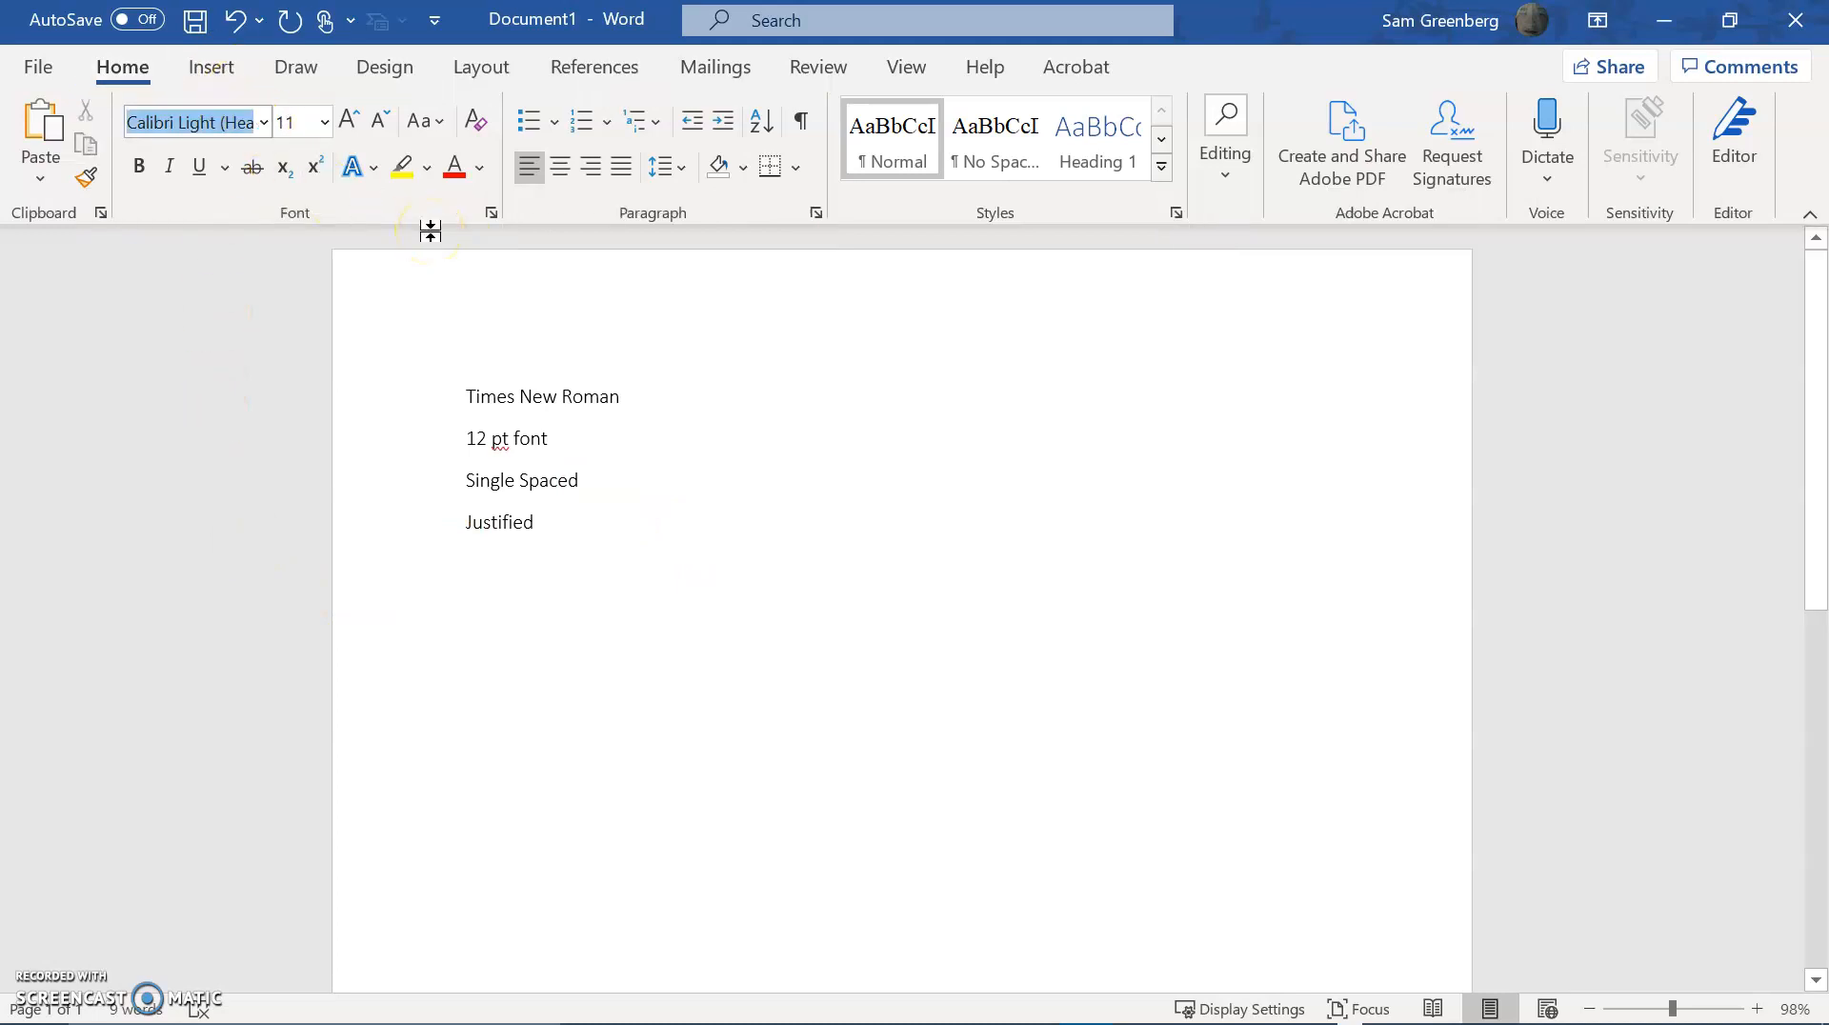
{"action": "left_click", "coordinate": [262, 122]}
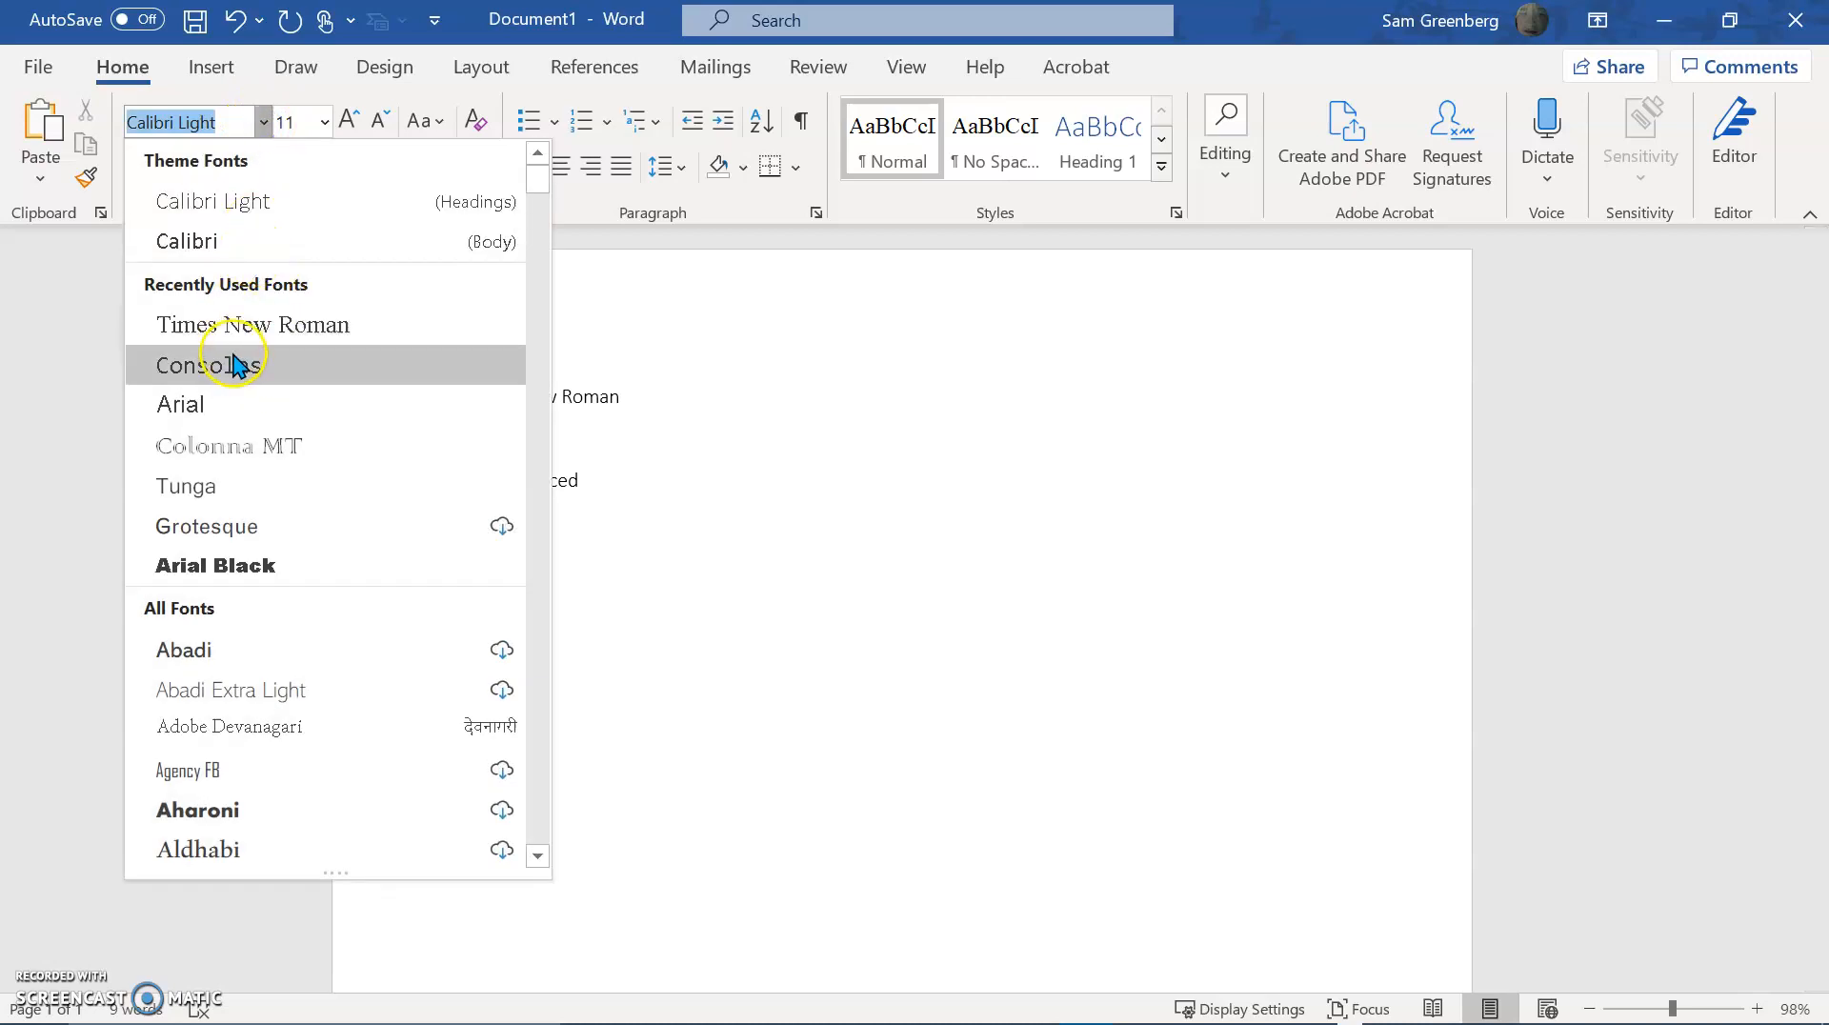
{"action": "scroll", "coordinate": [234, 373], "scroll_direction": "down", "scroll_amount": 18}
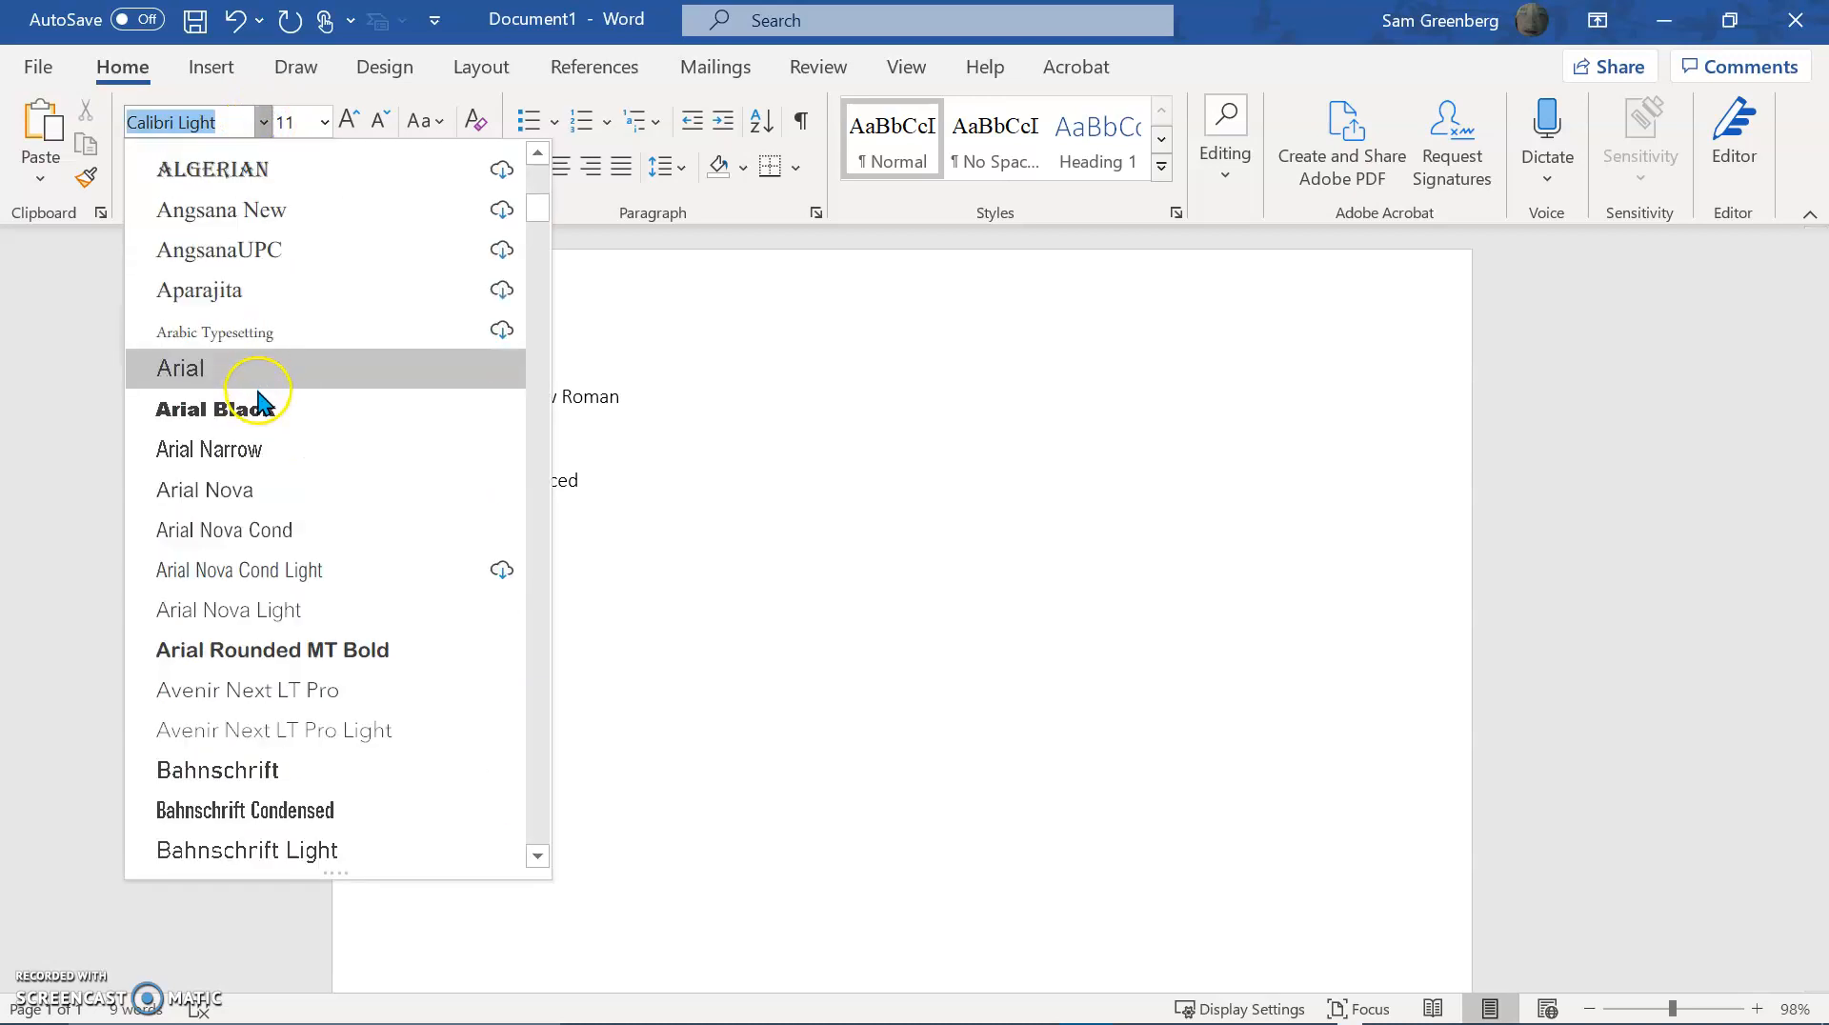
{"action": "scroll", "coordinate": [265, 384], "scroll_direction": "down", "scroll_amount": 20}
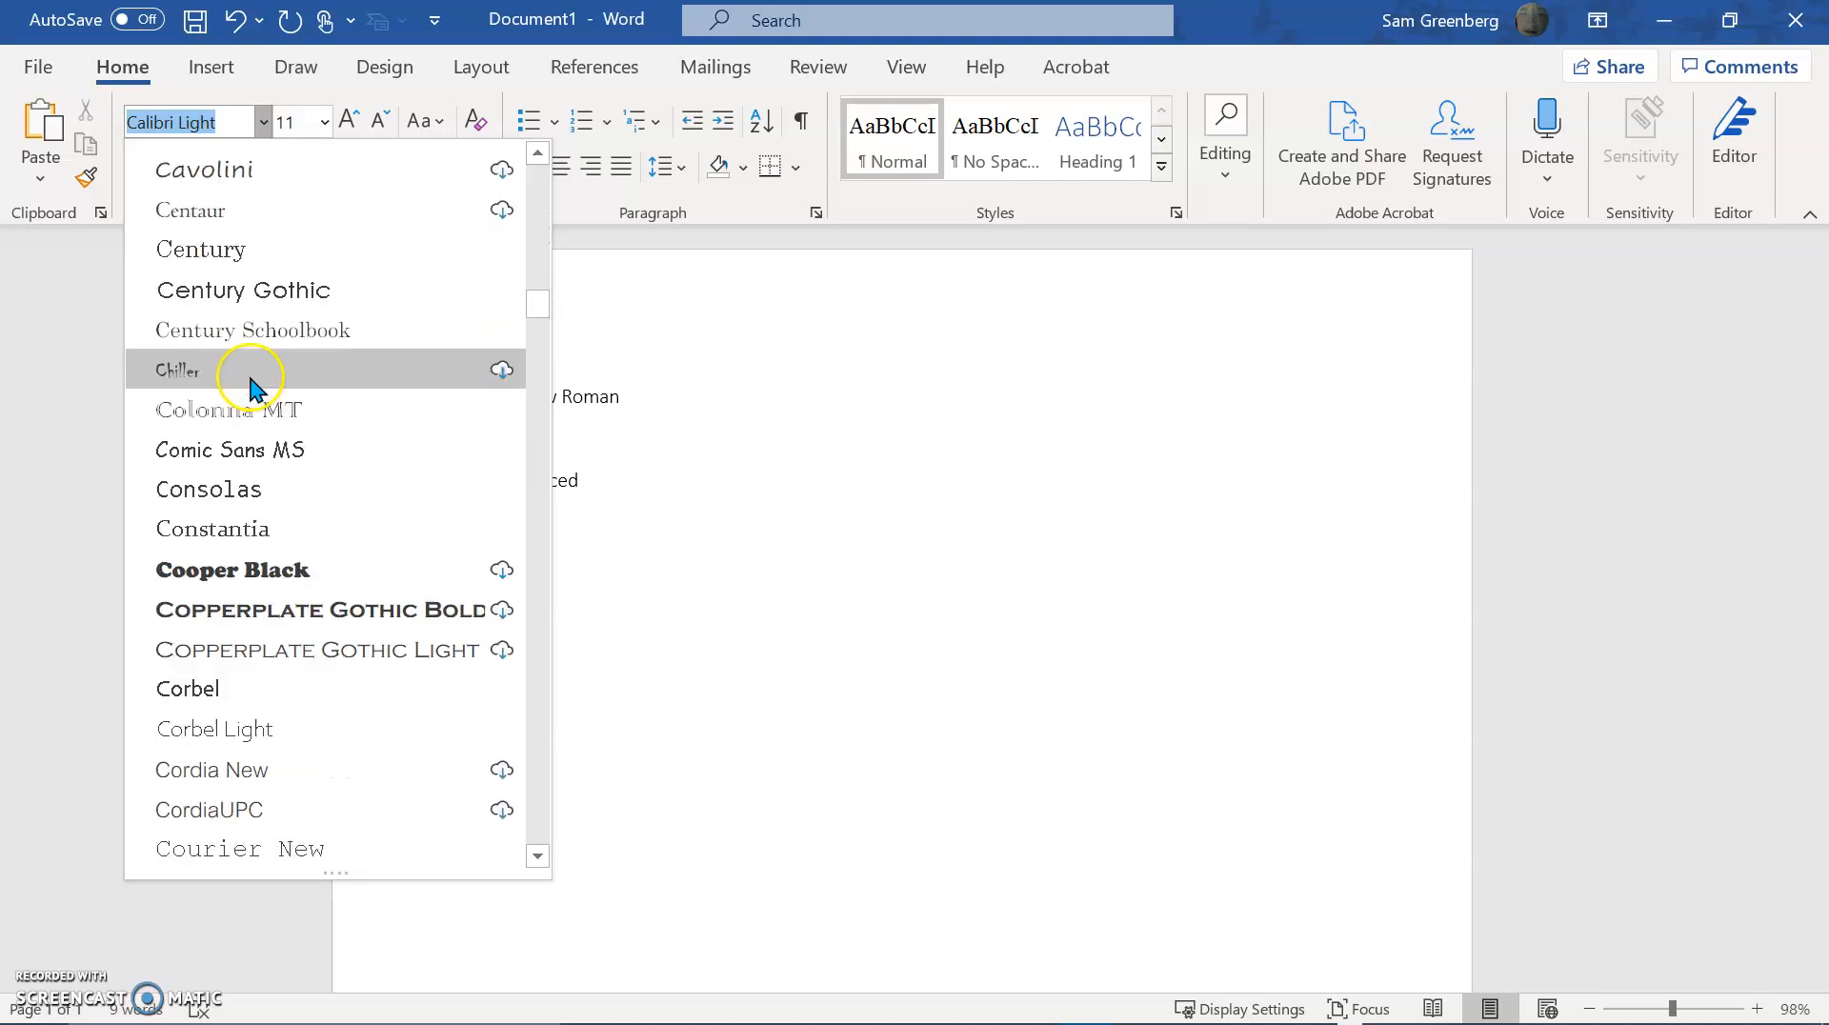
{"action": "scroll", "coordinate": [269, 449], "scroll_direction": "down", "scroll_amount": 6}
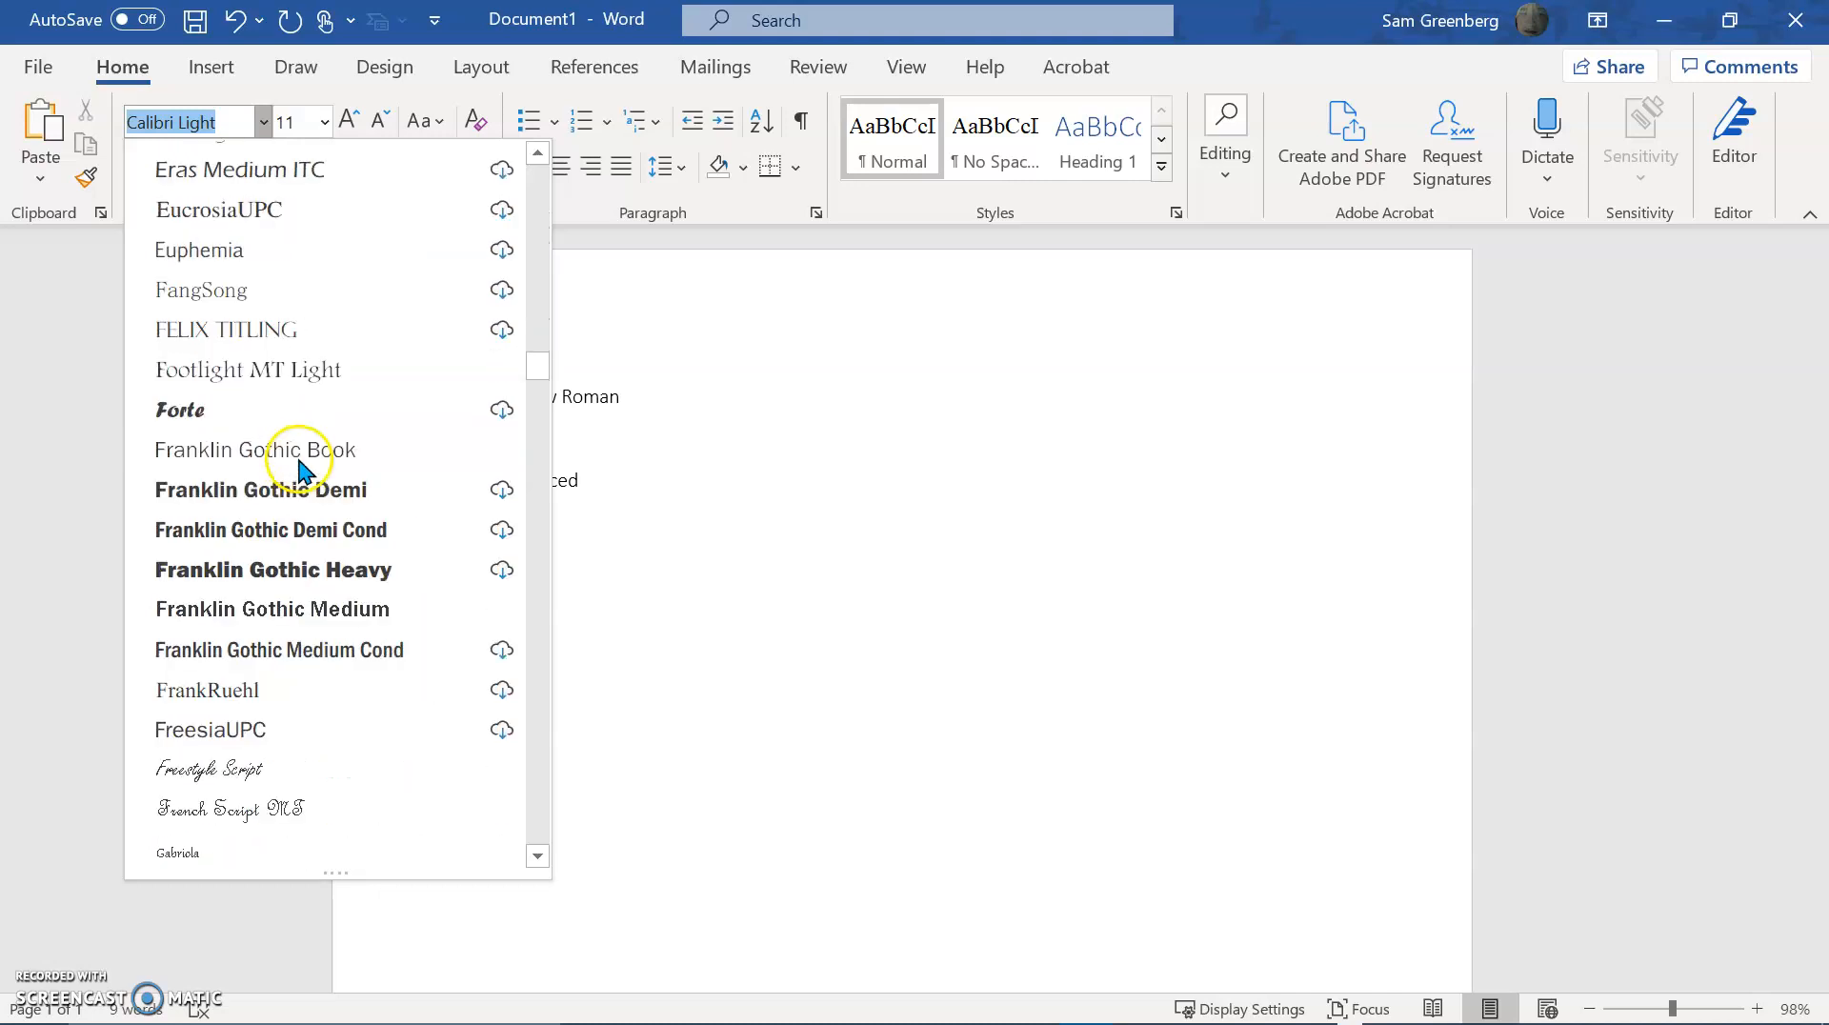
{"action": "scroll", "coordinate": [219, 522], "scroll_direction": "down", "scroll_amount": 4}
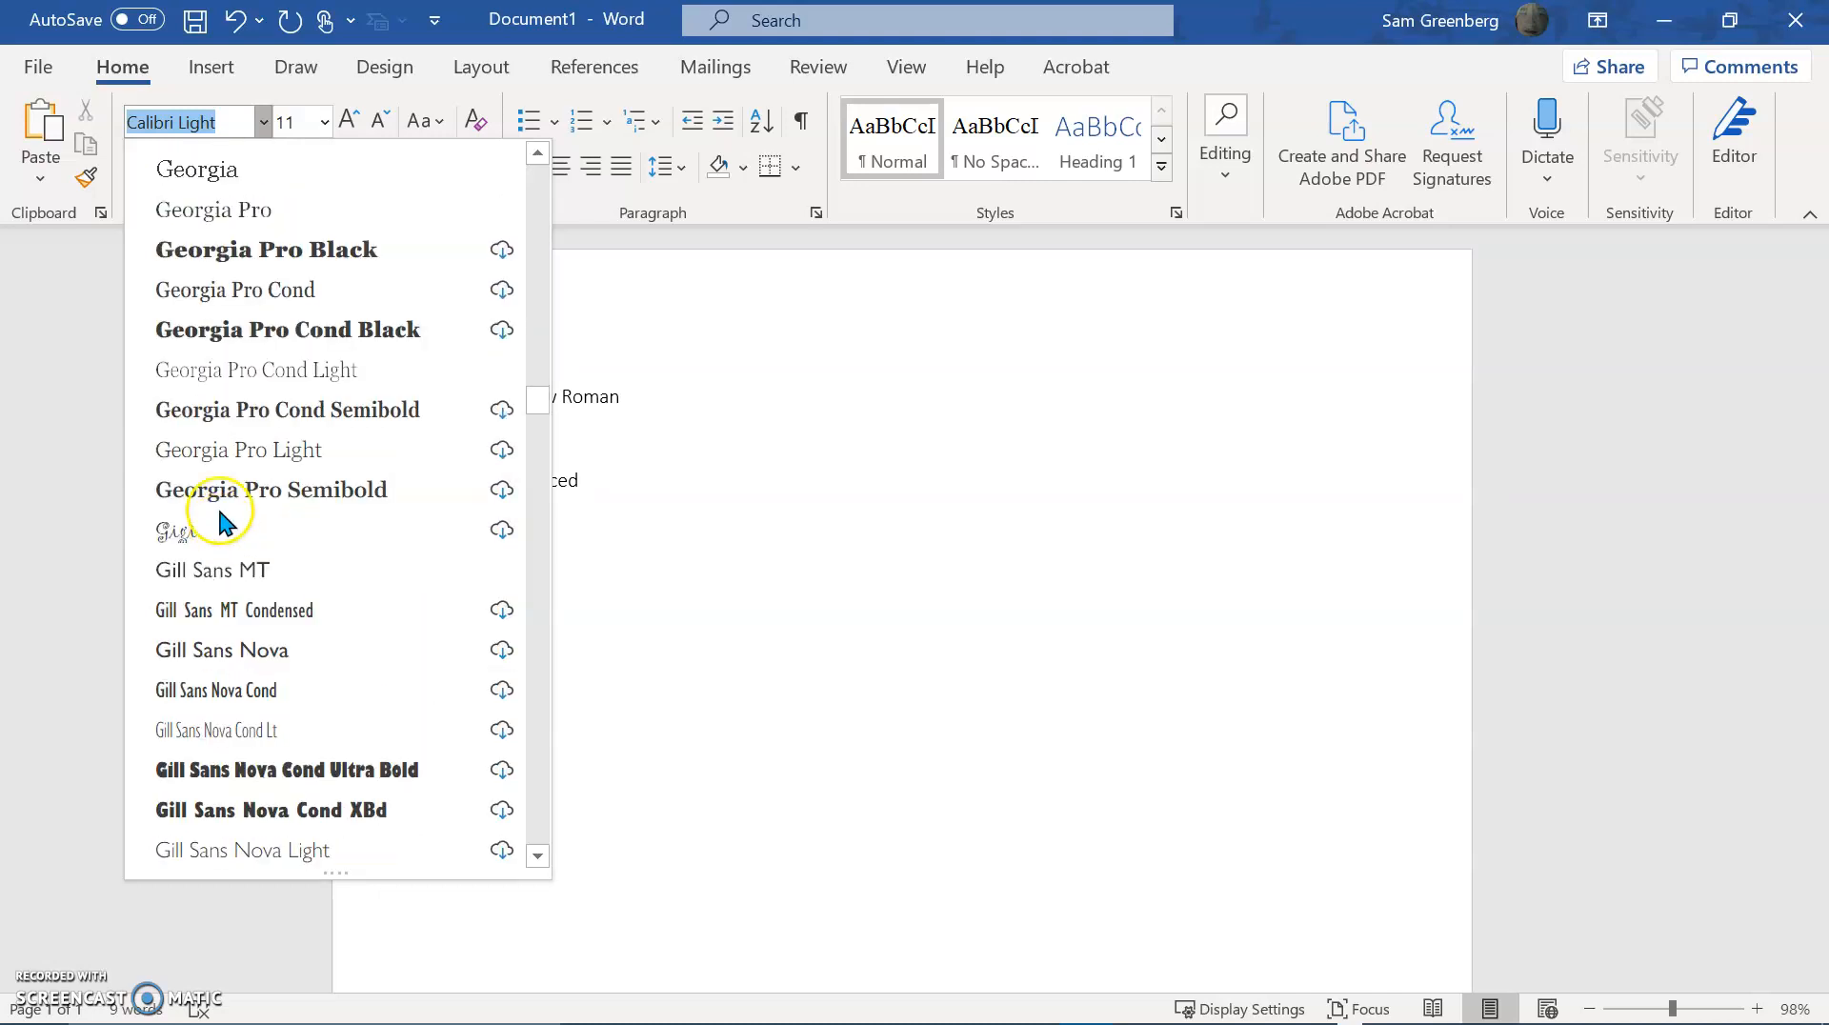
{"action": "scroll", "coordinate": [232, 557], "scroll_direction": "down", "scroll_amount": 10}
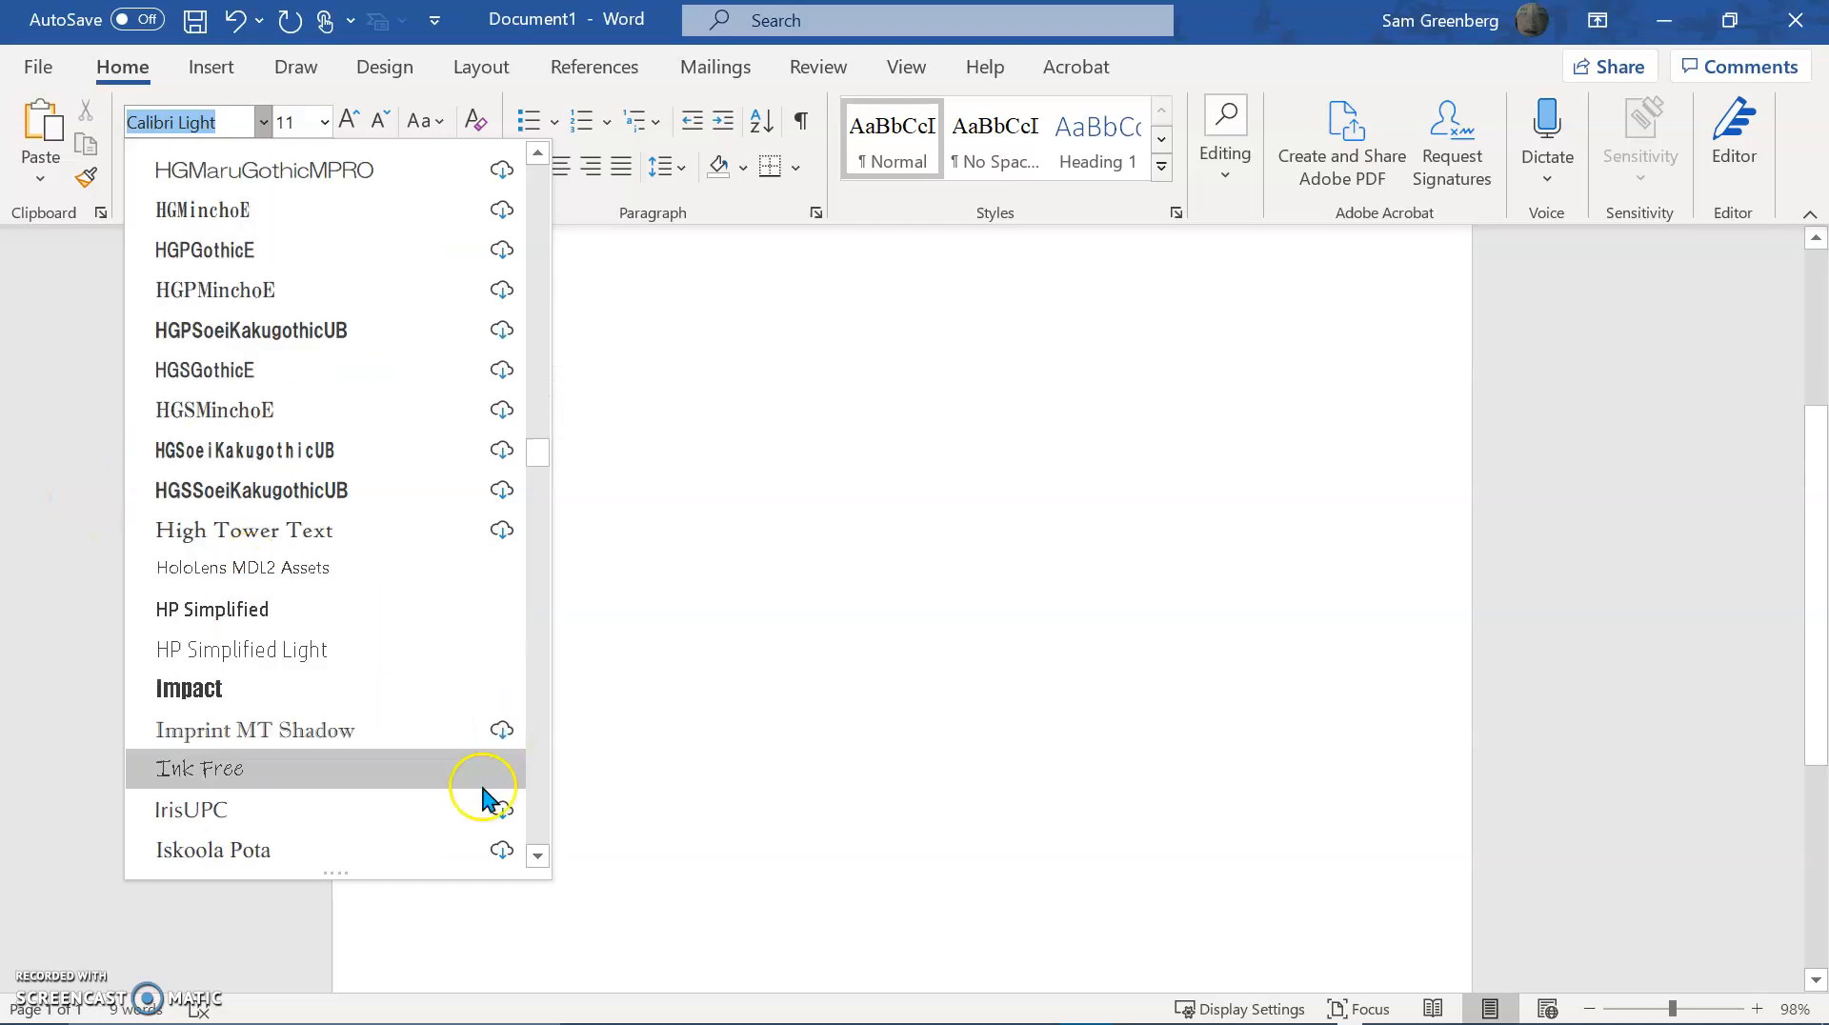
{"action": "scroll", "coordinate": [490, 716], "scroll_direction": "up", "scroll_amount": 5}
{"action": "left_click_drag", "start_coordinate": [537, 446], "coordinate": [530, 702]}
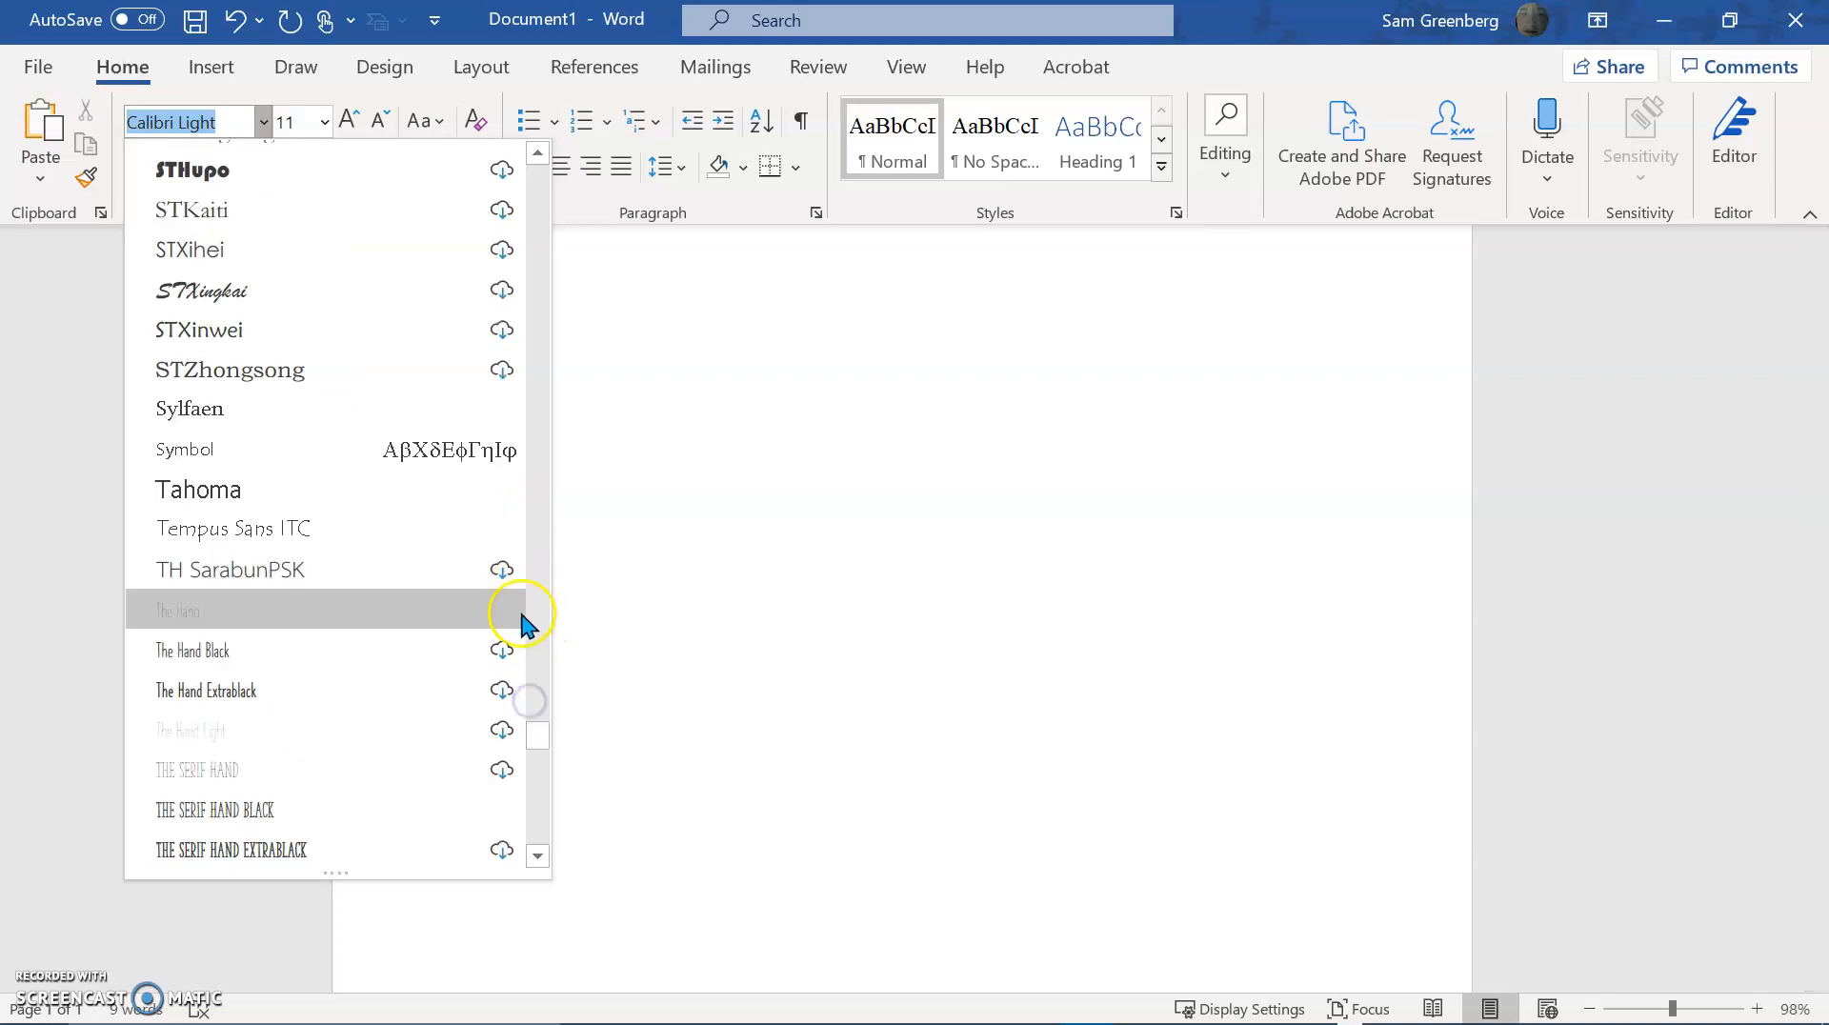
{"action": "scroll", "coordinate": [301, 610], "scroll_direction": "down", "scroll_amount": 1}
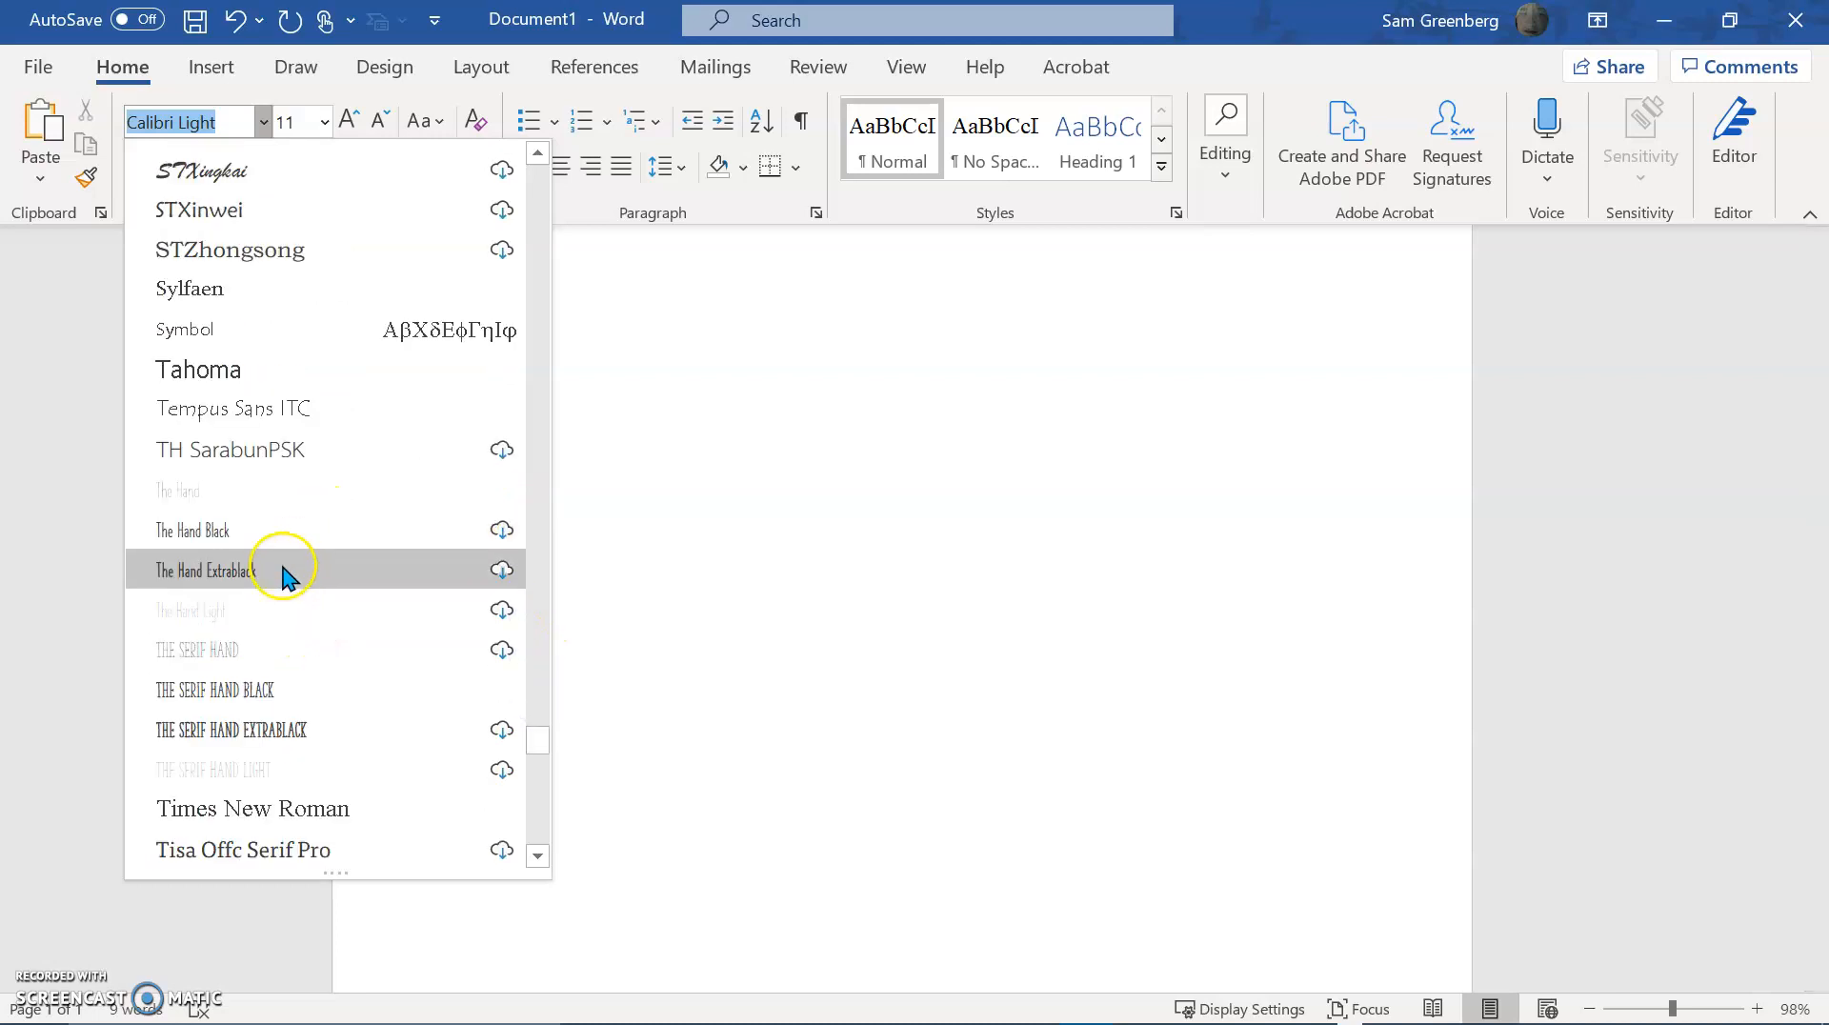
{"action": "scroll", "coordinate": [283, 576], "scroll_direction": "down", "scroll_amount": 4}
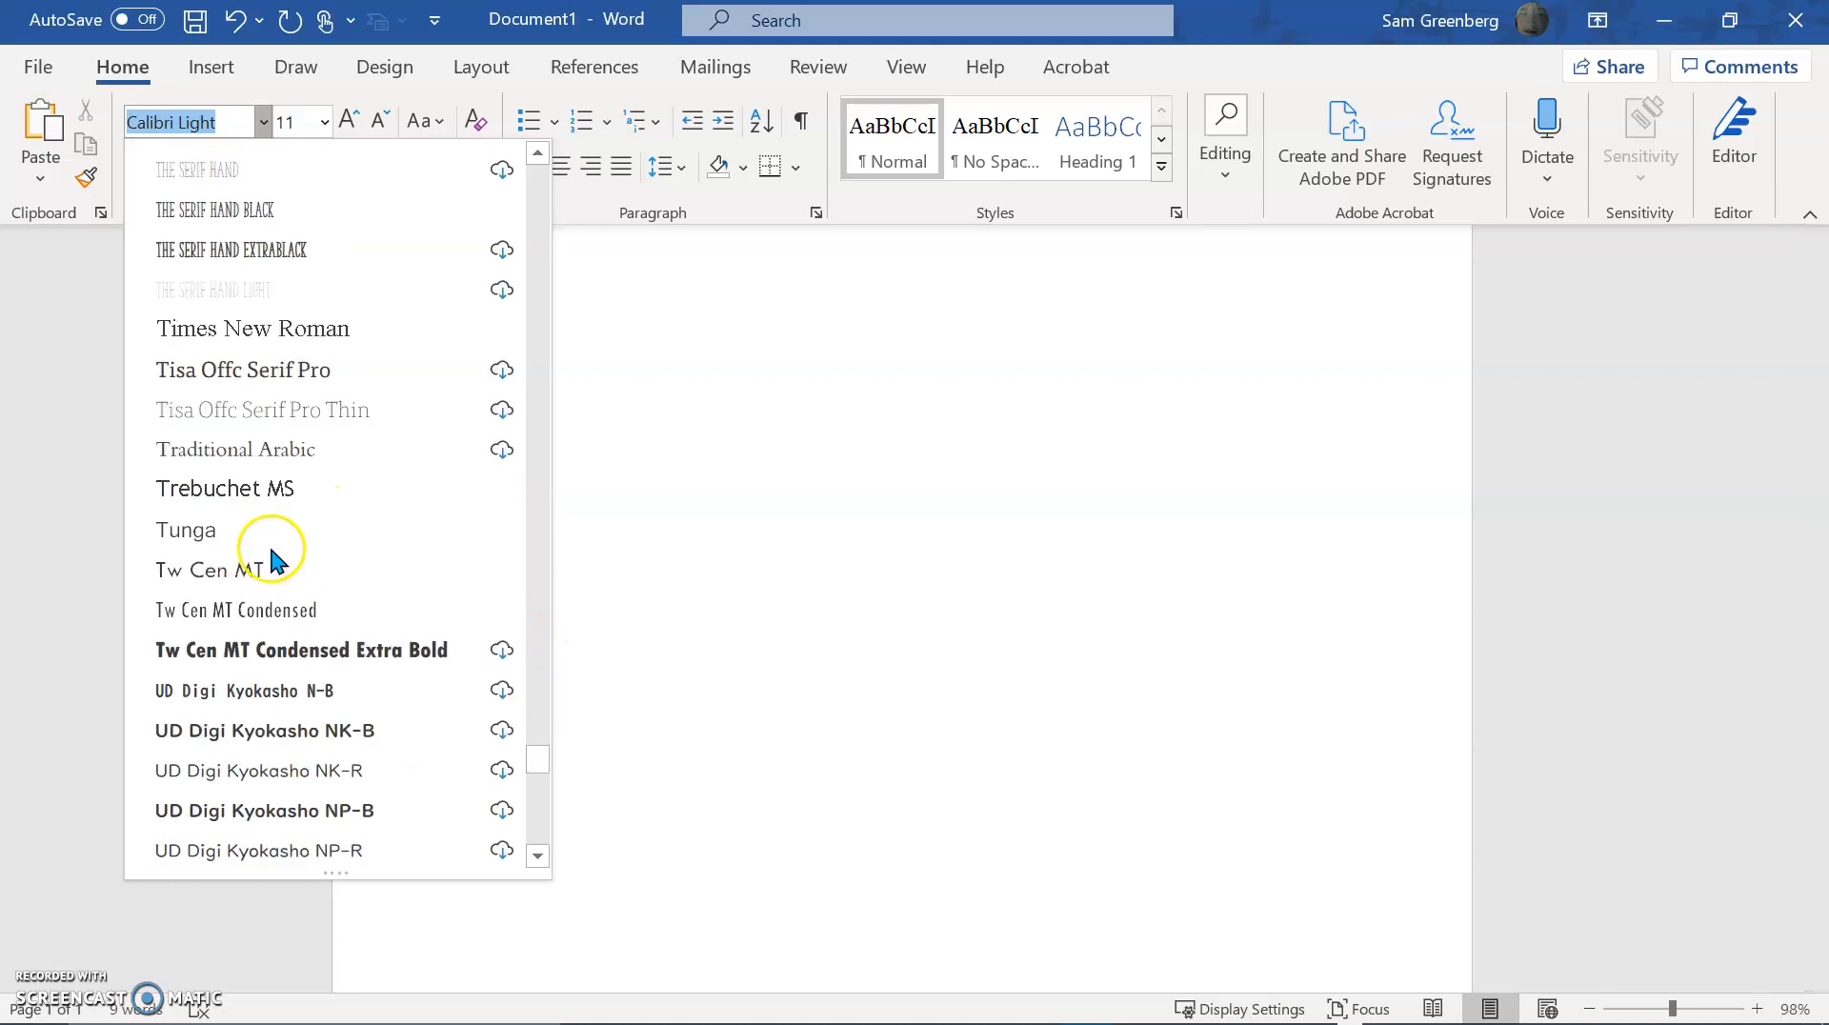
{"action": "left_click", "coordinate": [229, 329]}
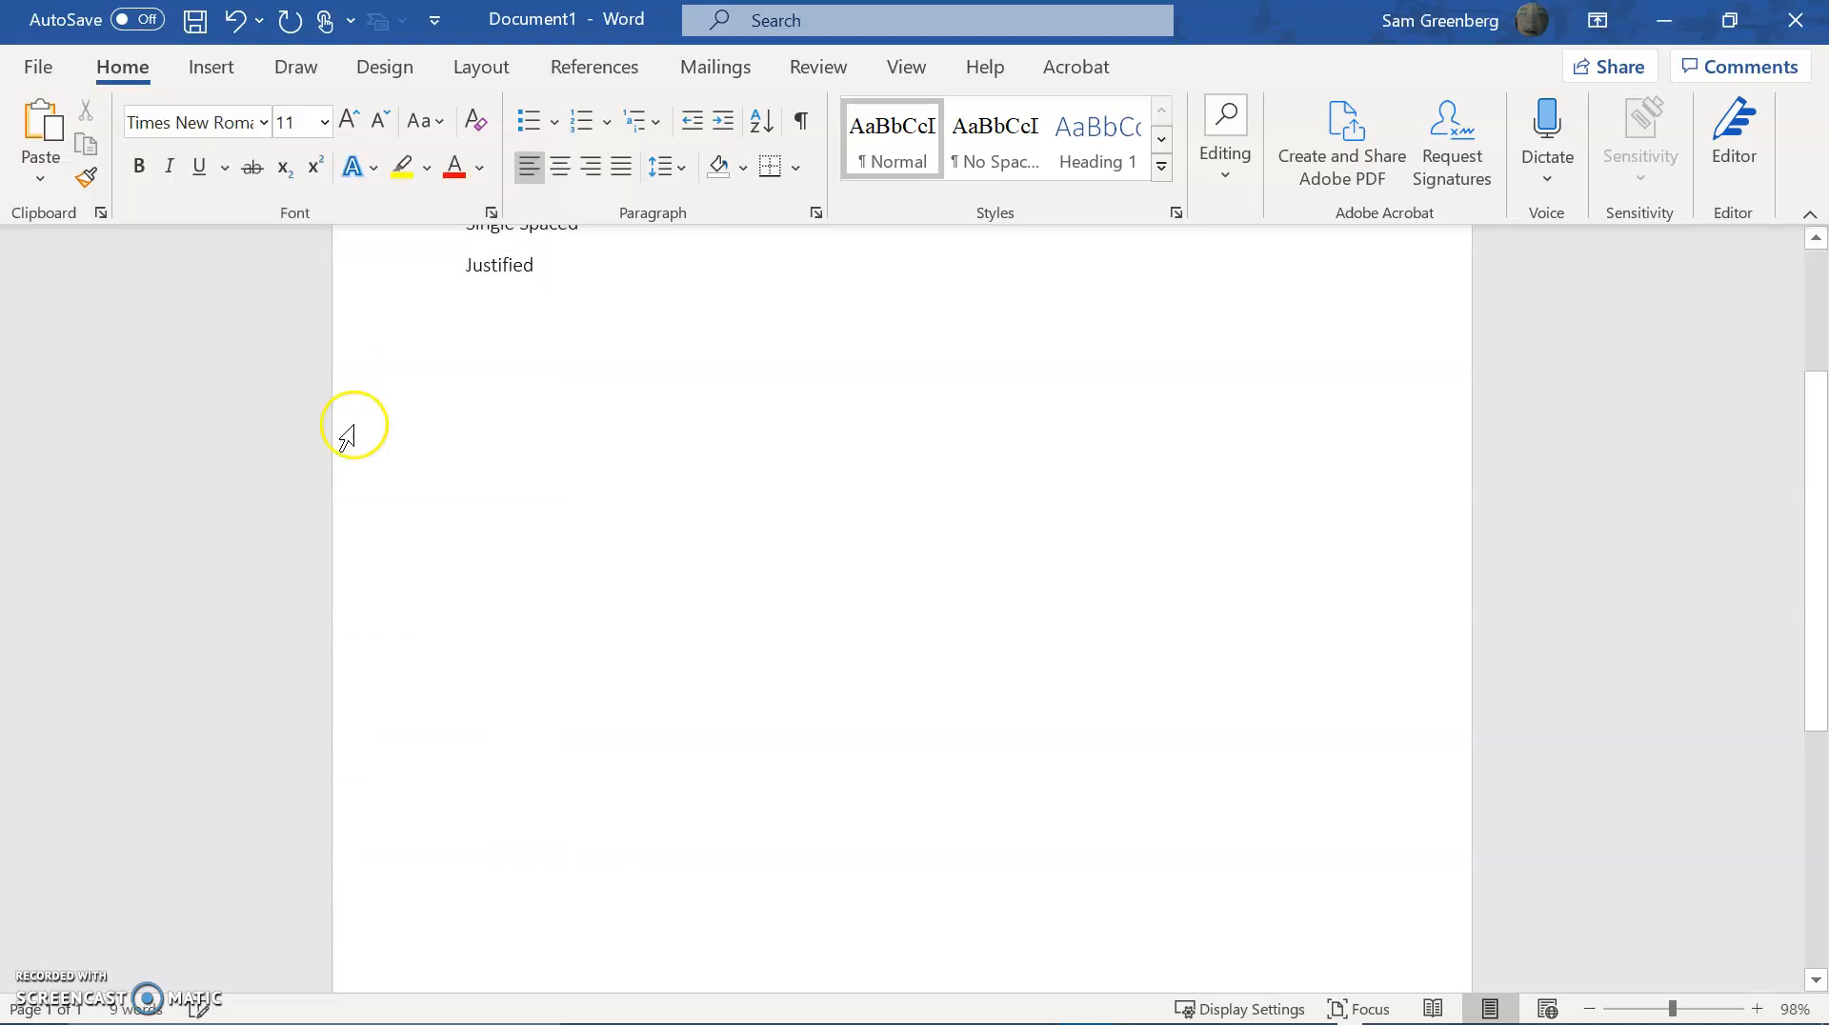
Select all four lines of text and set their font to Times New Roman.
{"action": "scroll", "coordinate": [347, 438], "scroll_direction": "up", "scroll_amount": 3}
{"action": "key", "text": "shift+Up"}
{"action": "key", "text": "shift+Up"}
{"action": "key", "text": "shift+Up"}
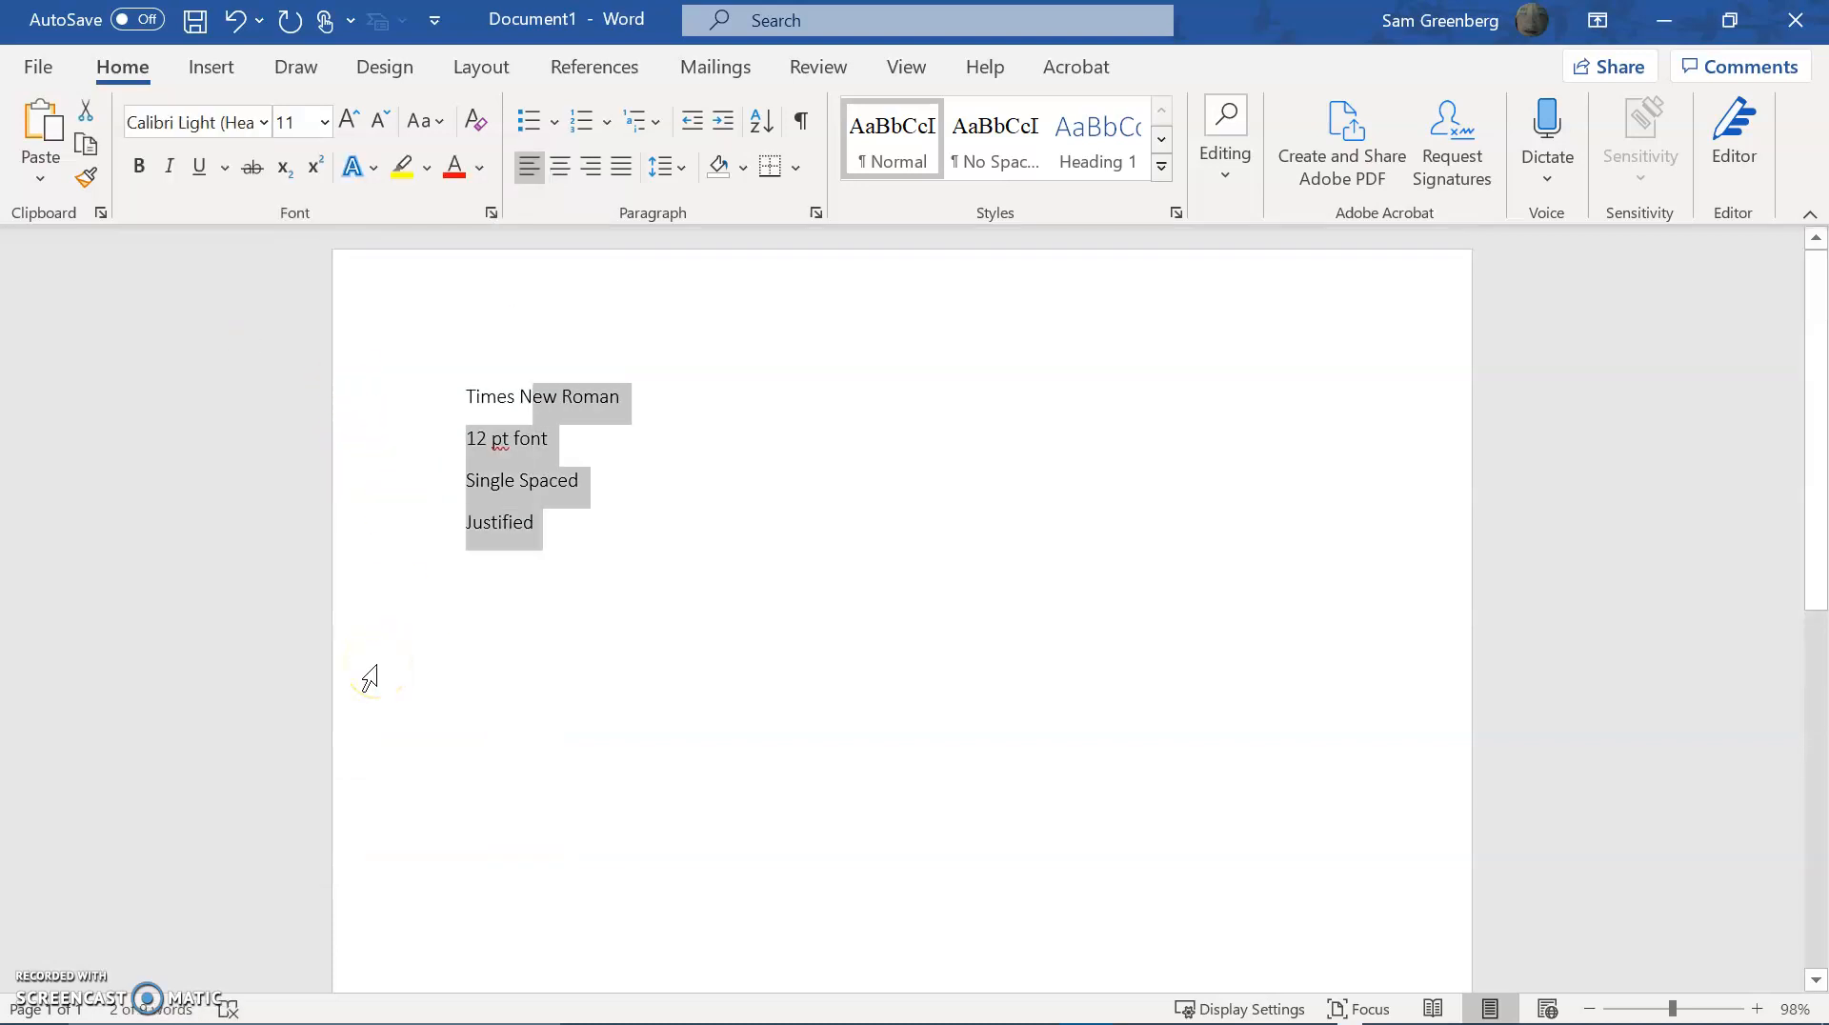
{"action": "key", "text": "shift+Home"}
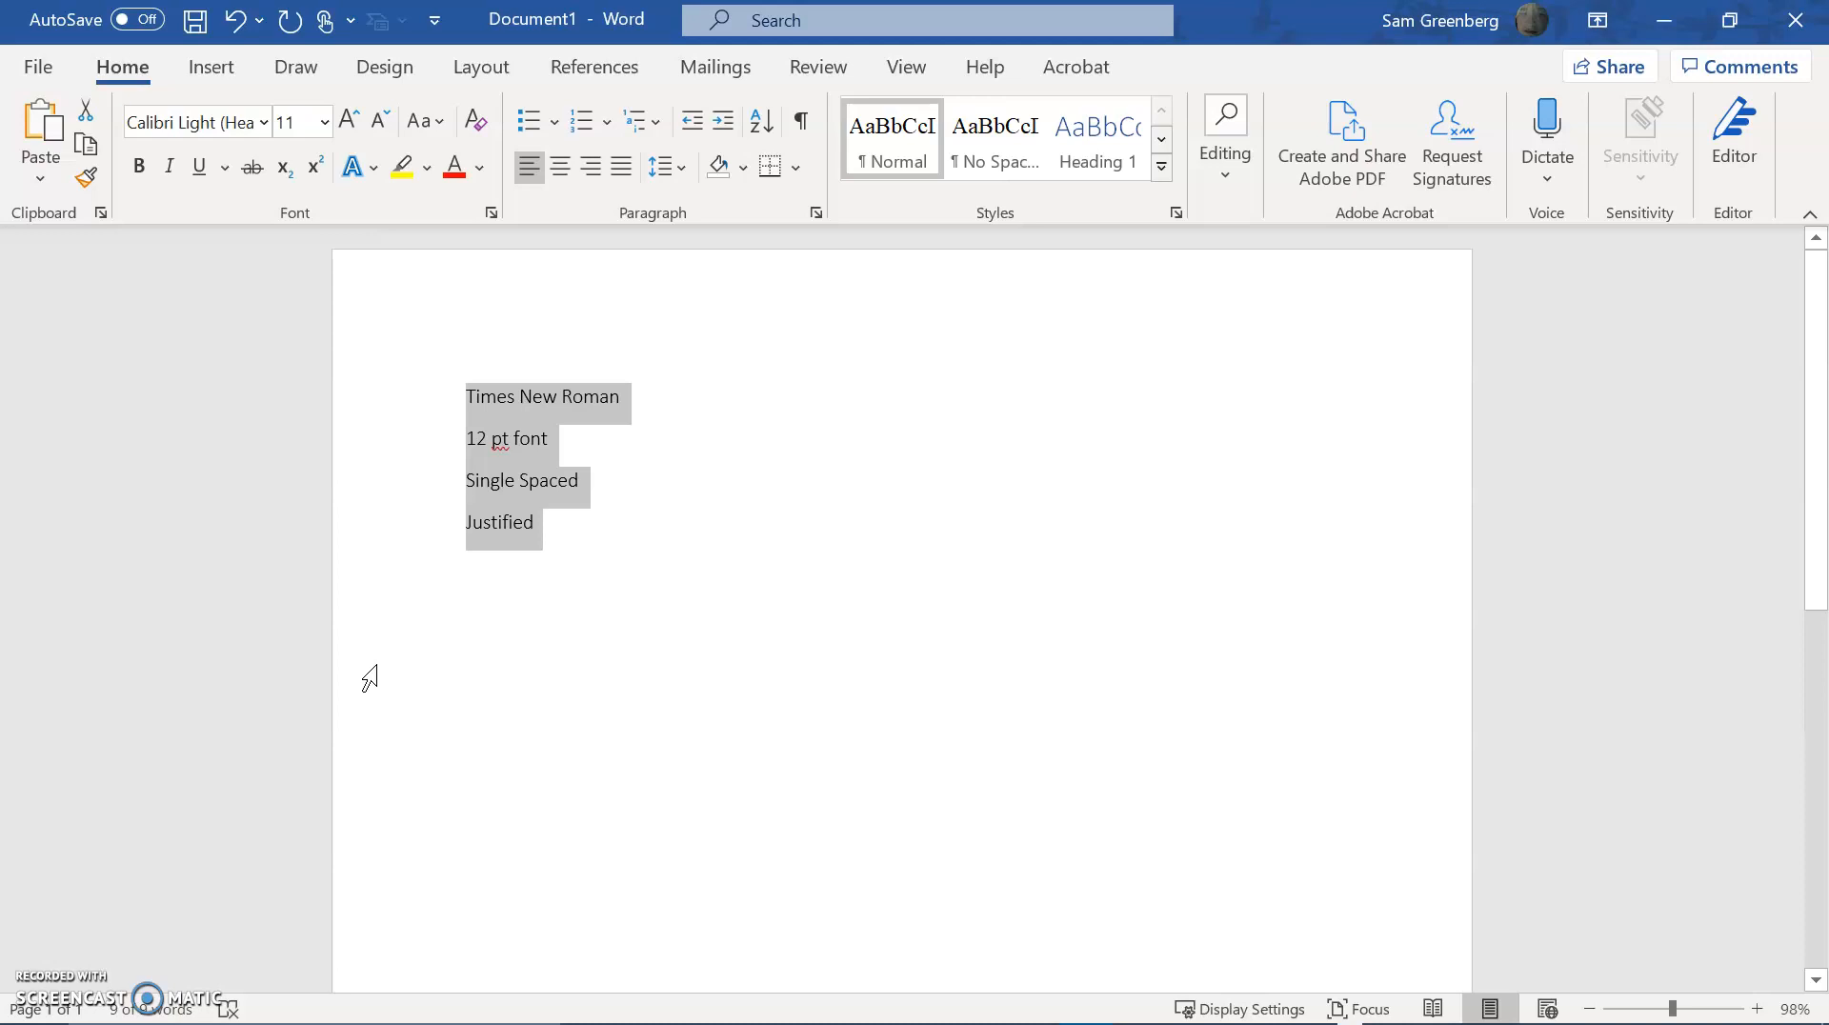
{"action": "key", "text": "alt+h"}
{"action": "key", "text": "f"}
{"action": "key", "text": "f"}
{"action": "type", "text": "Tim"}
{"action": "key", "text": "Return"}
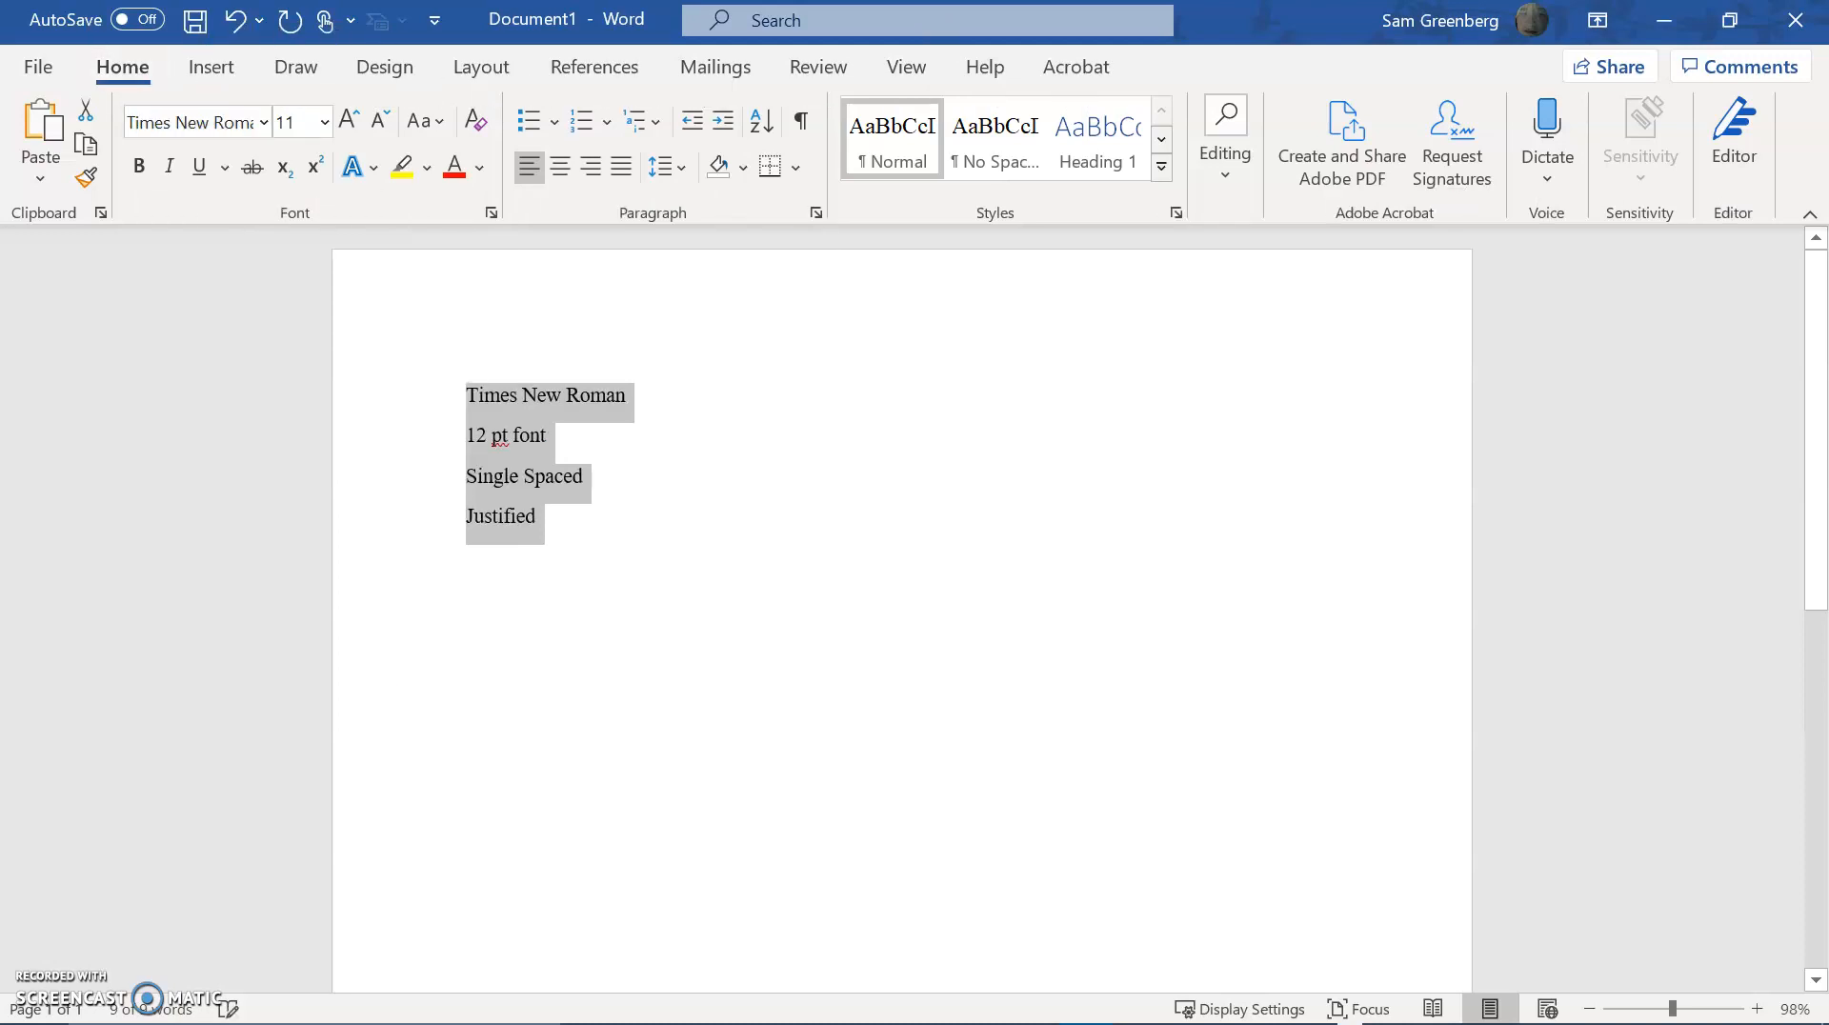
Select all four lines of text and set their font size to 12.
{"action": "left_click", "coordinate": [591, 394]}
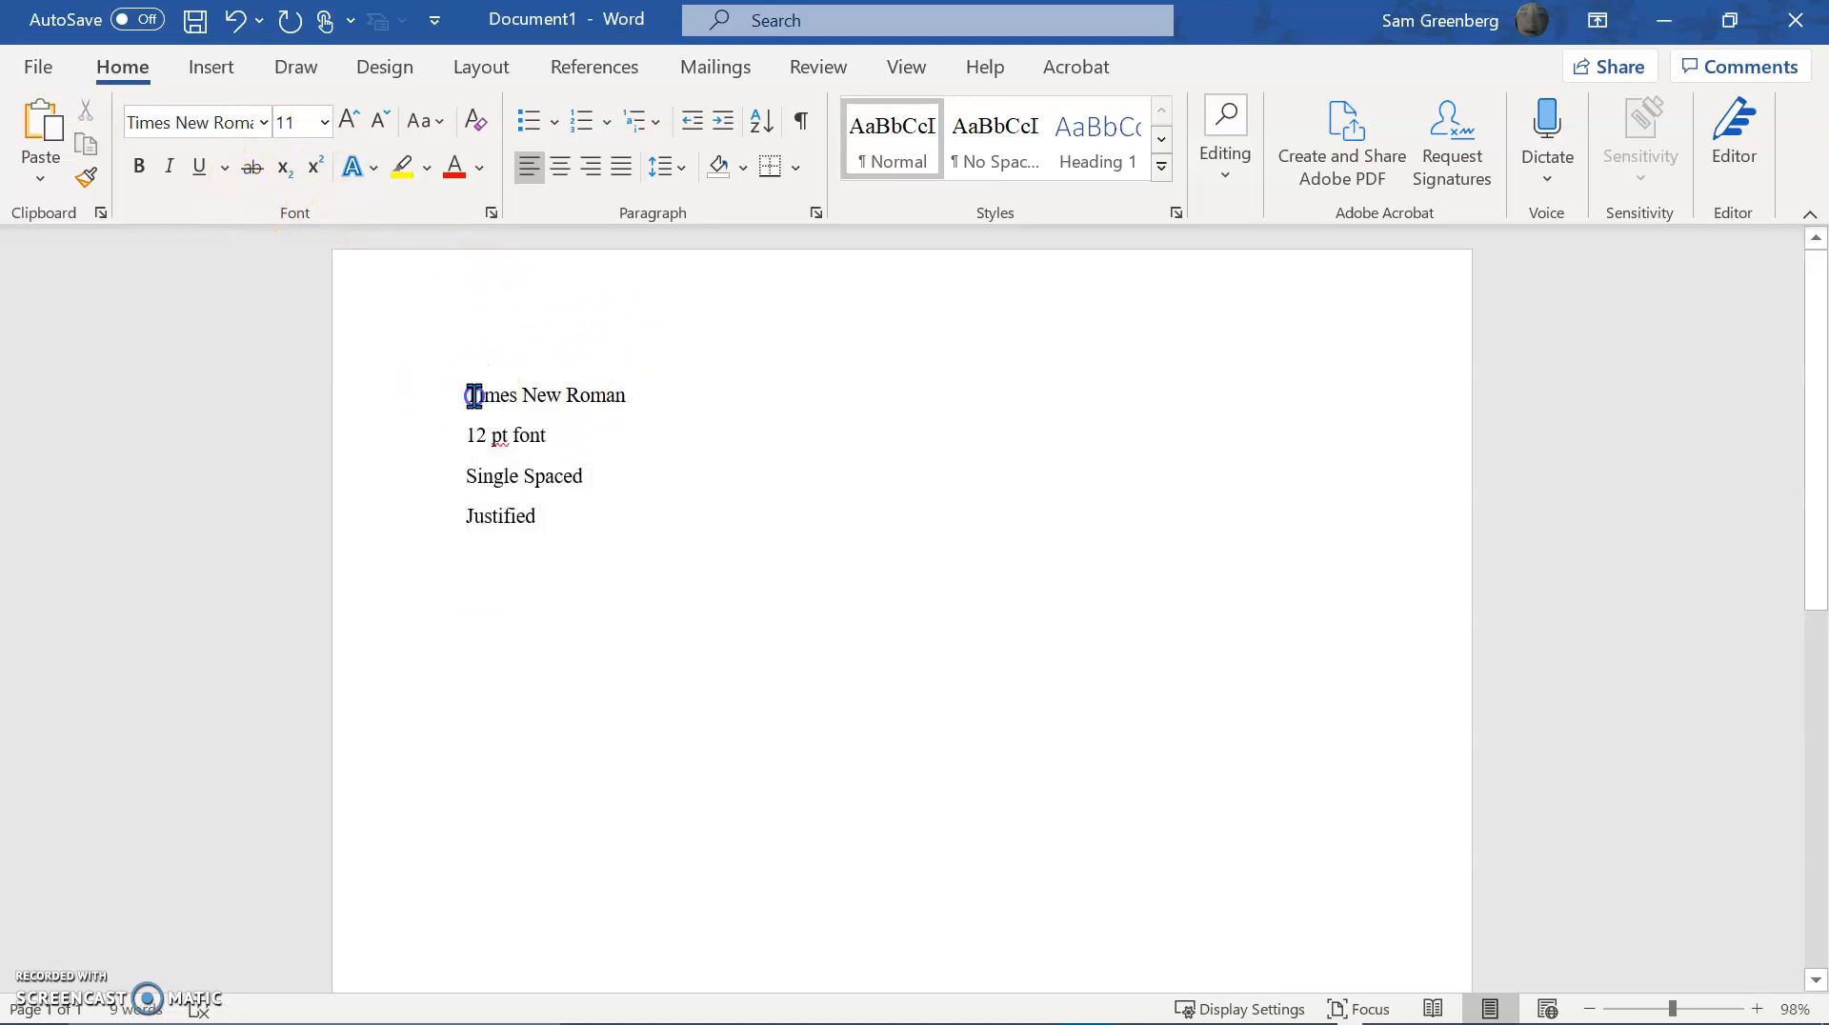
{"action": "left_click_drag", "start_coordinate": [473, 396], "coordinate": [628, 616]}
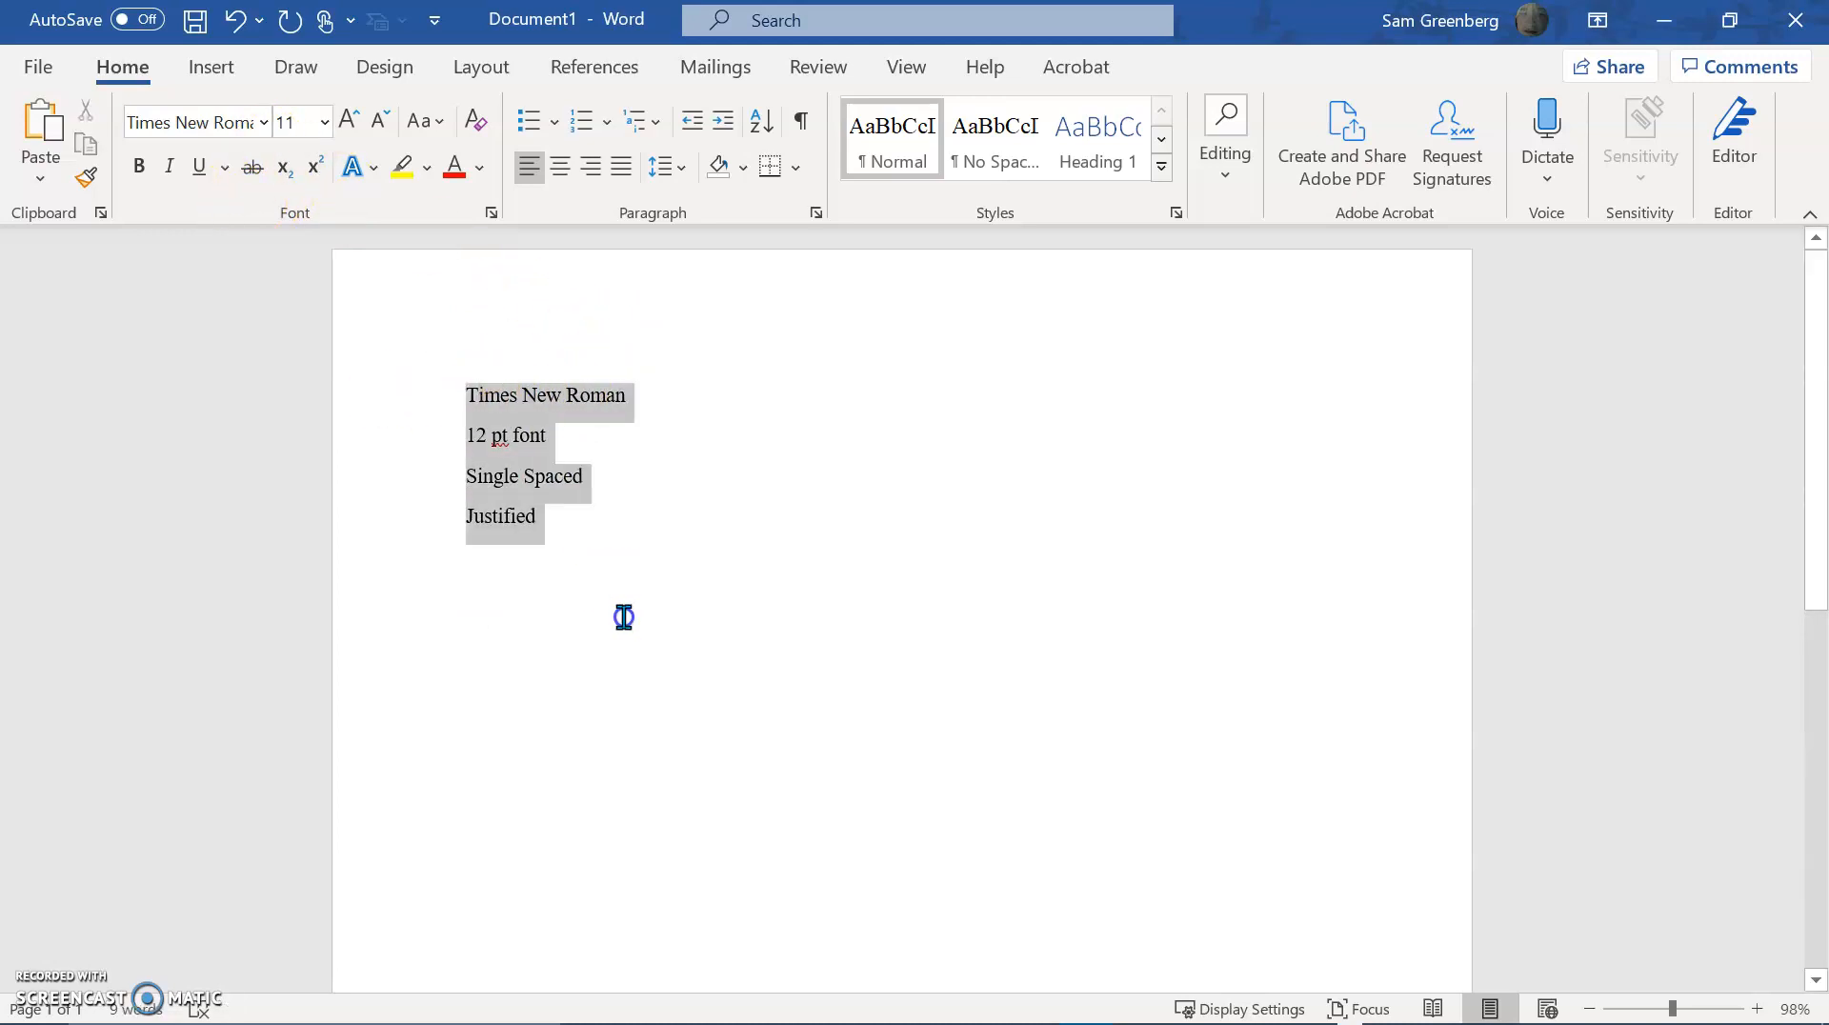
{"action": "left_click", "coordinate": [353, 121]}
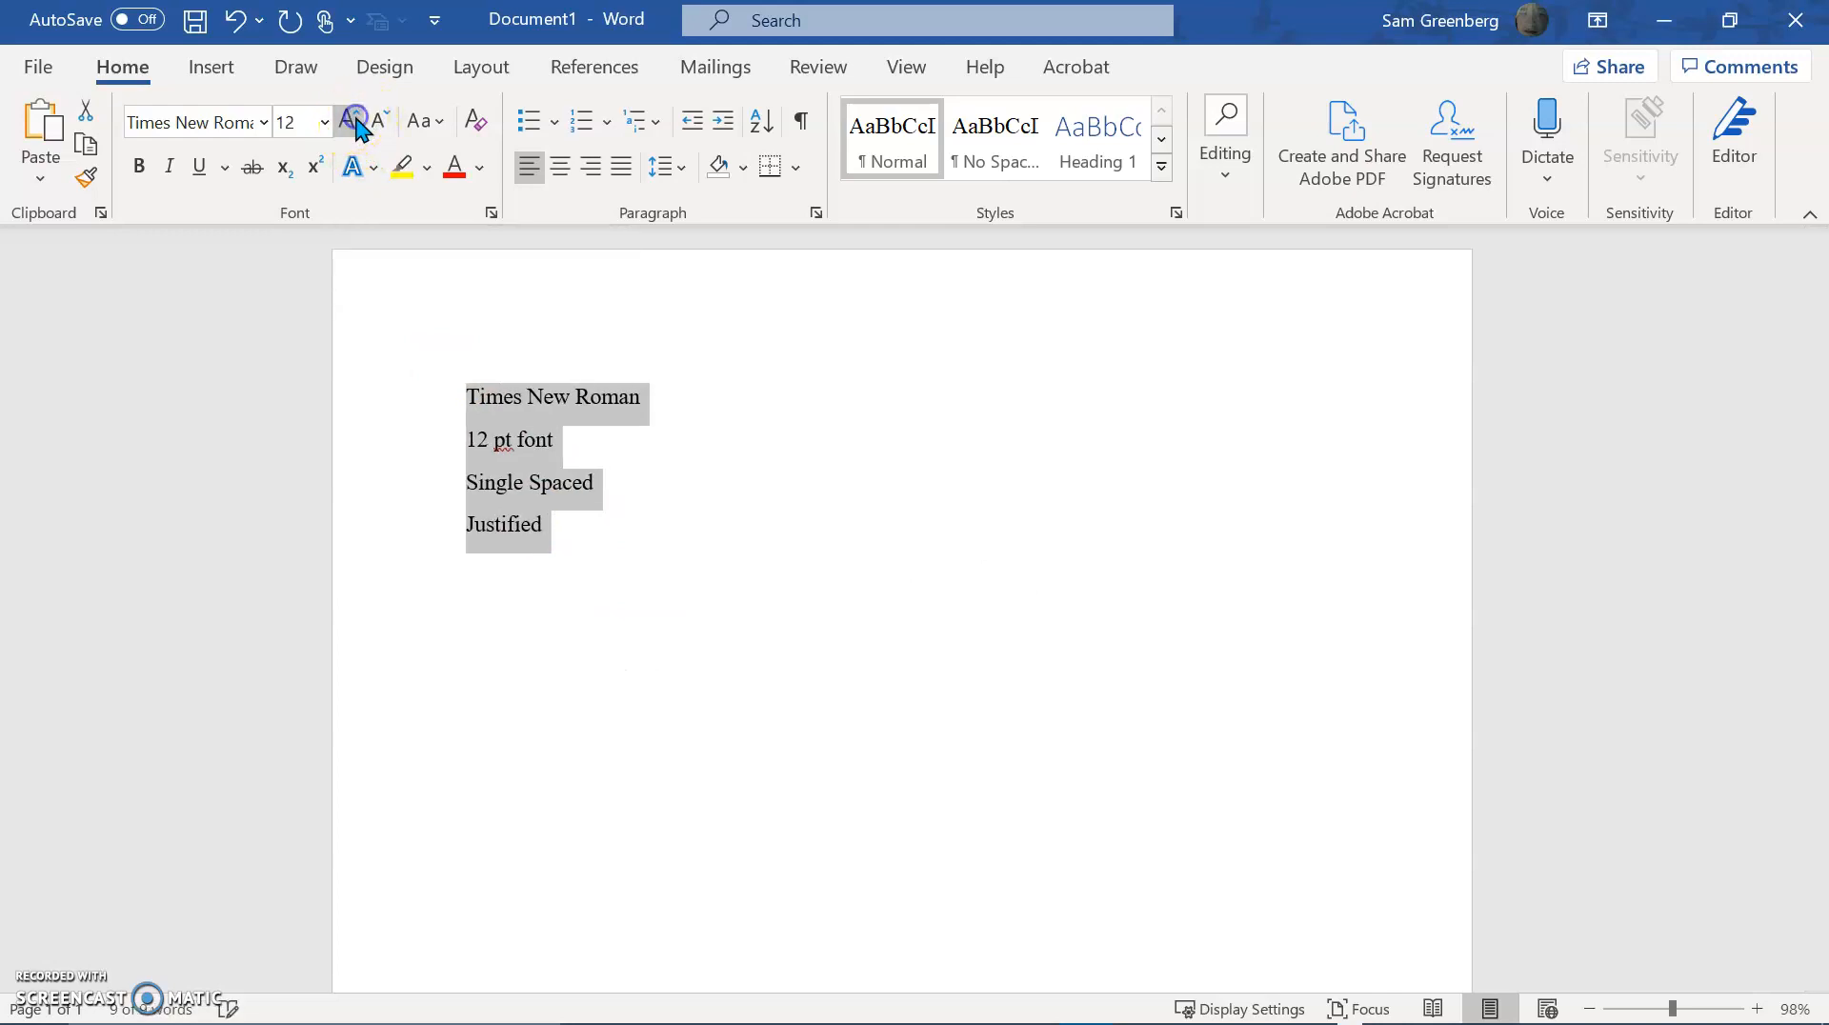
{"action": "left_click", "coordinate": [363, 121]}
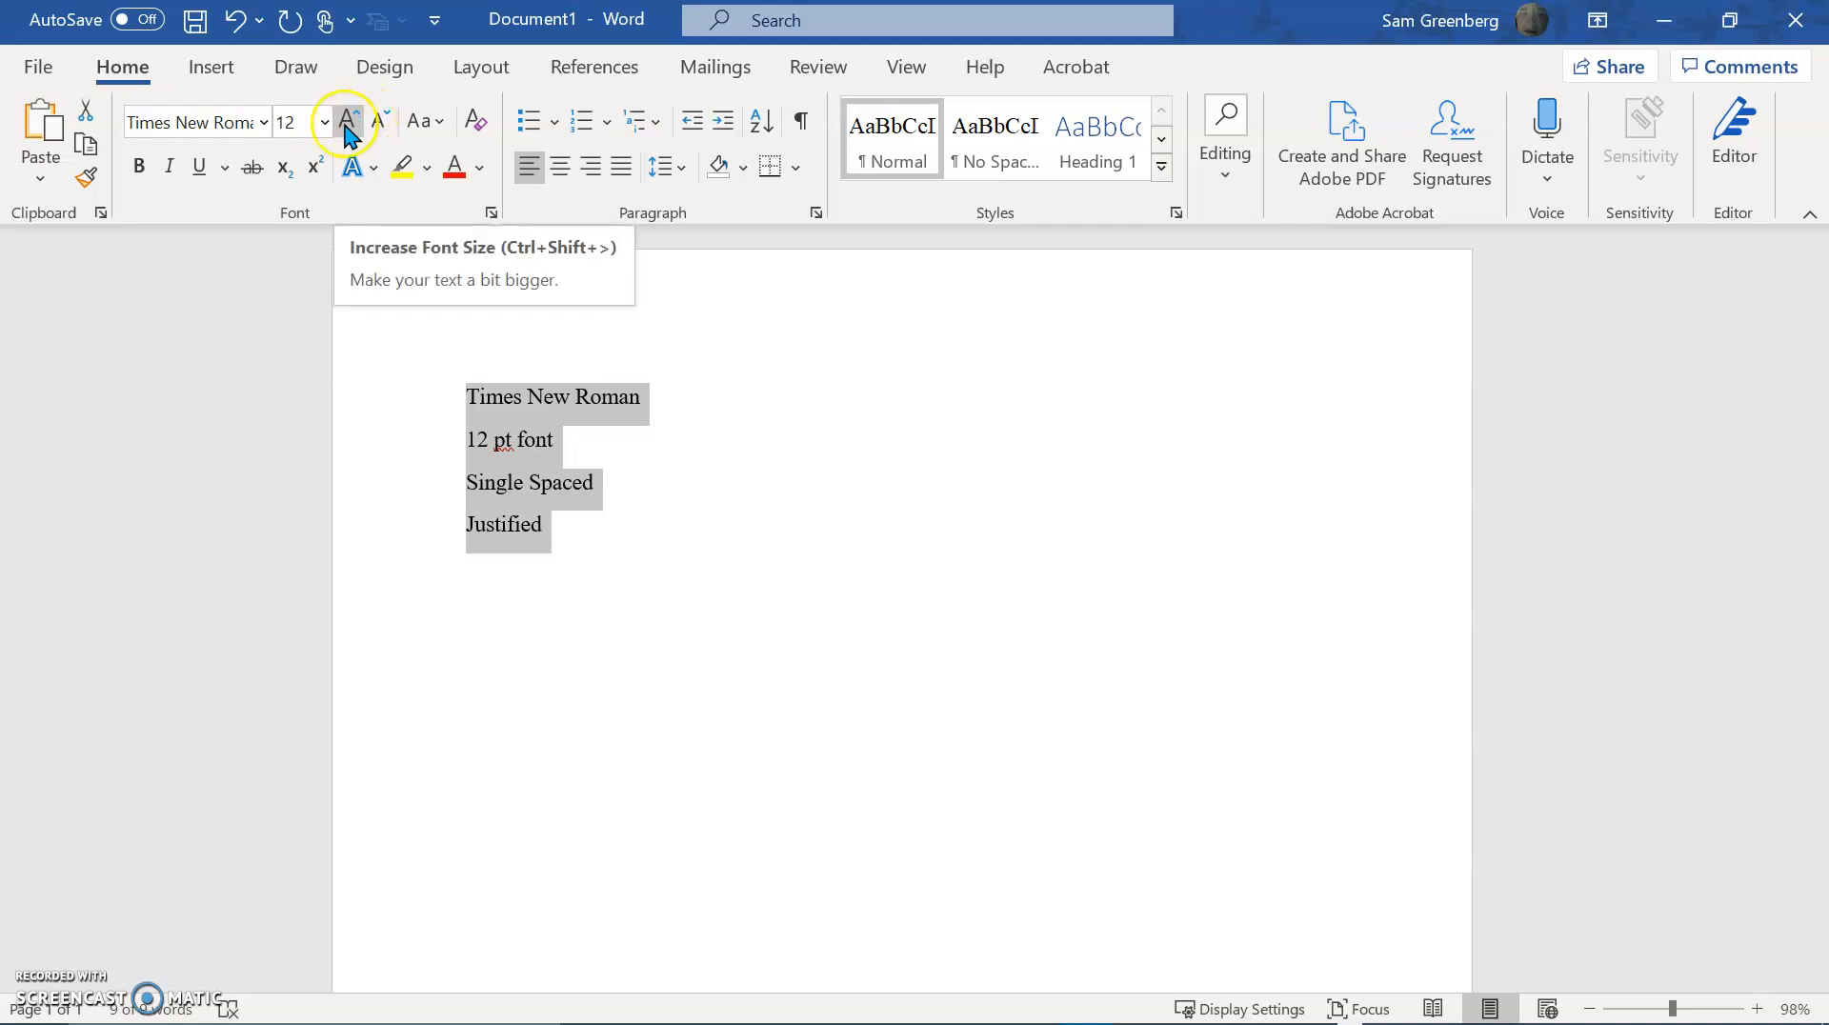
{"action": "left_click", "coordinate": [324, 122]}
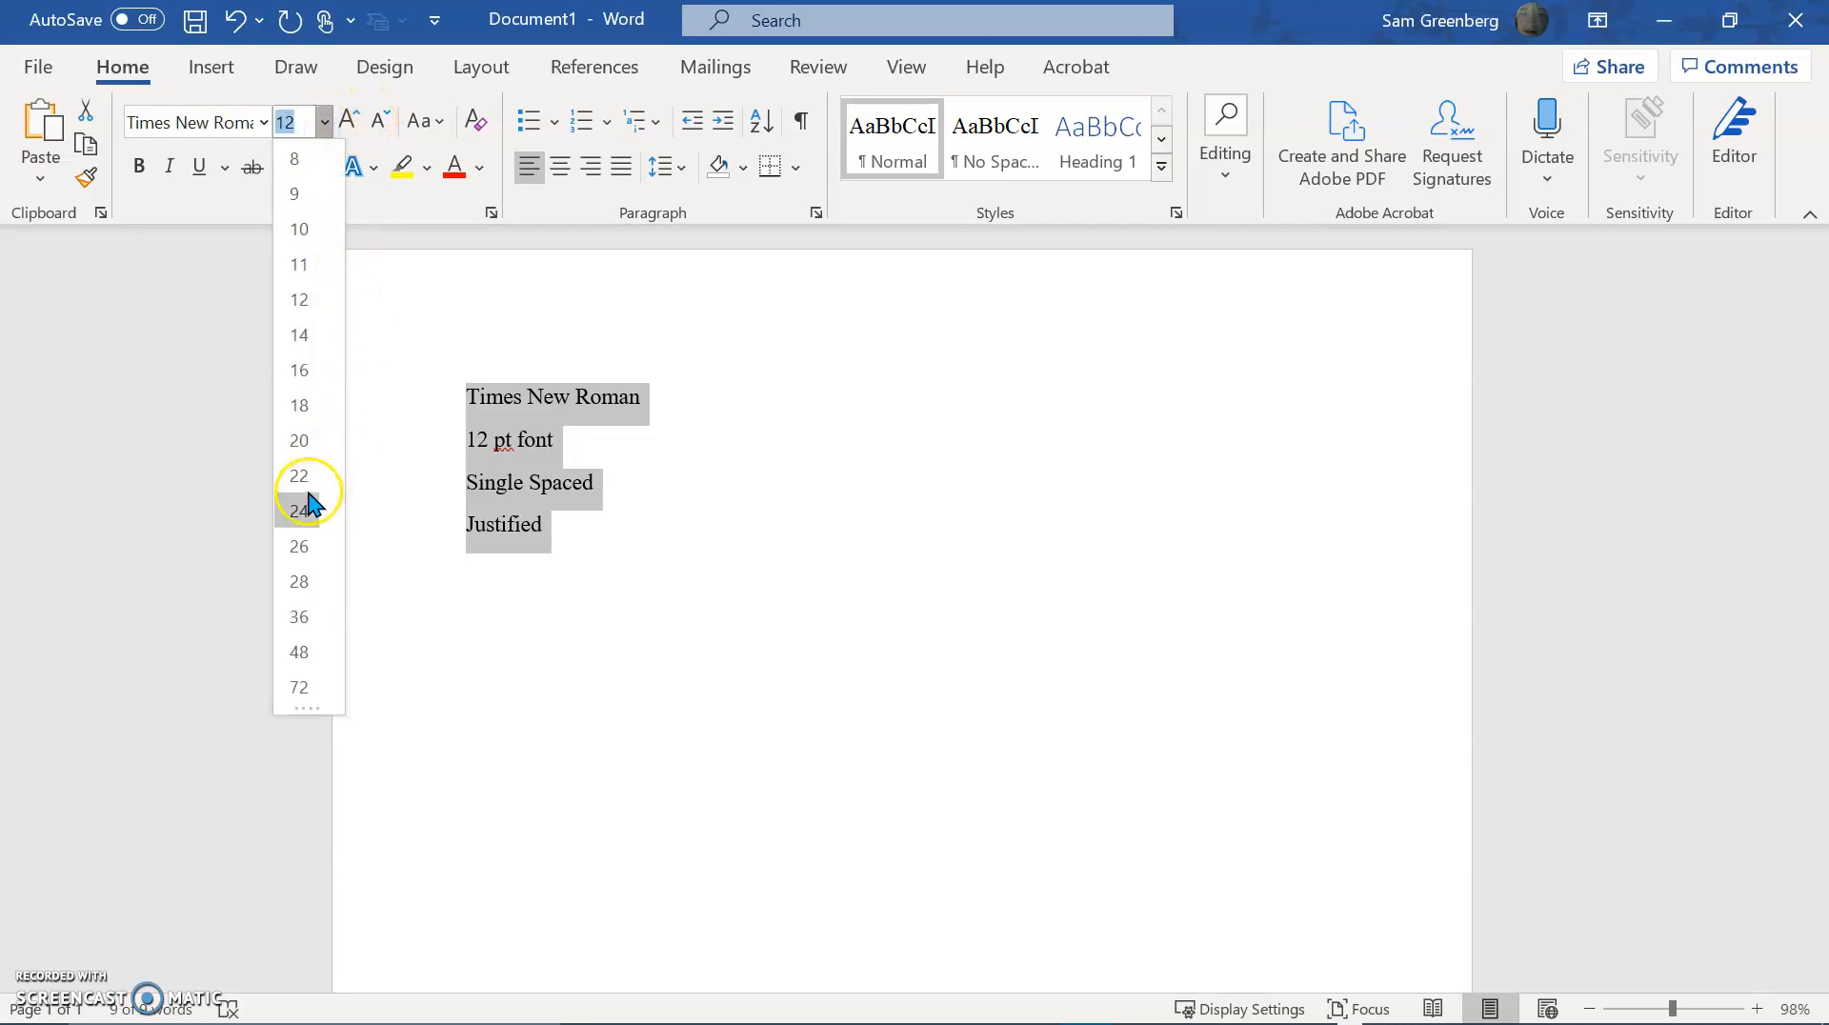
{"action": "left_click", "coordinate": [301, 301]}
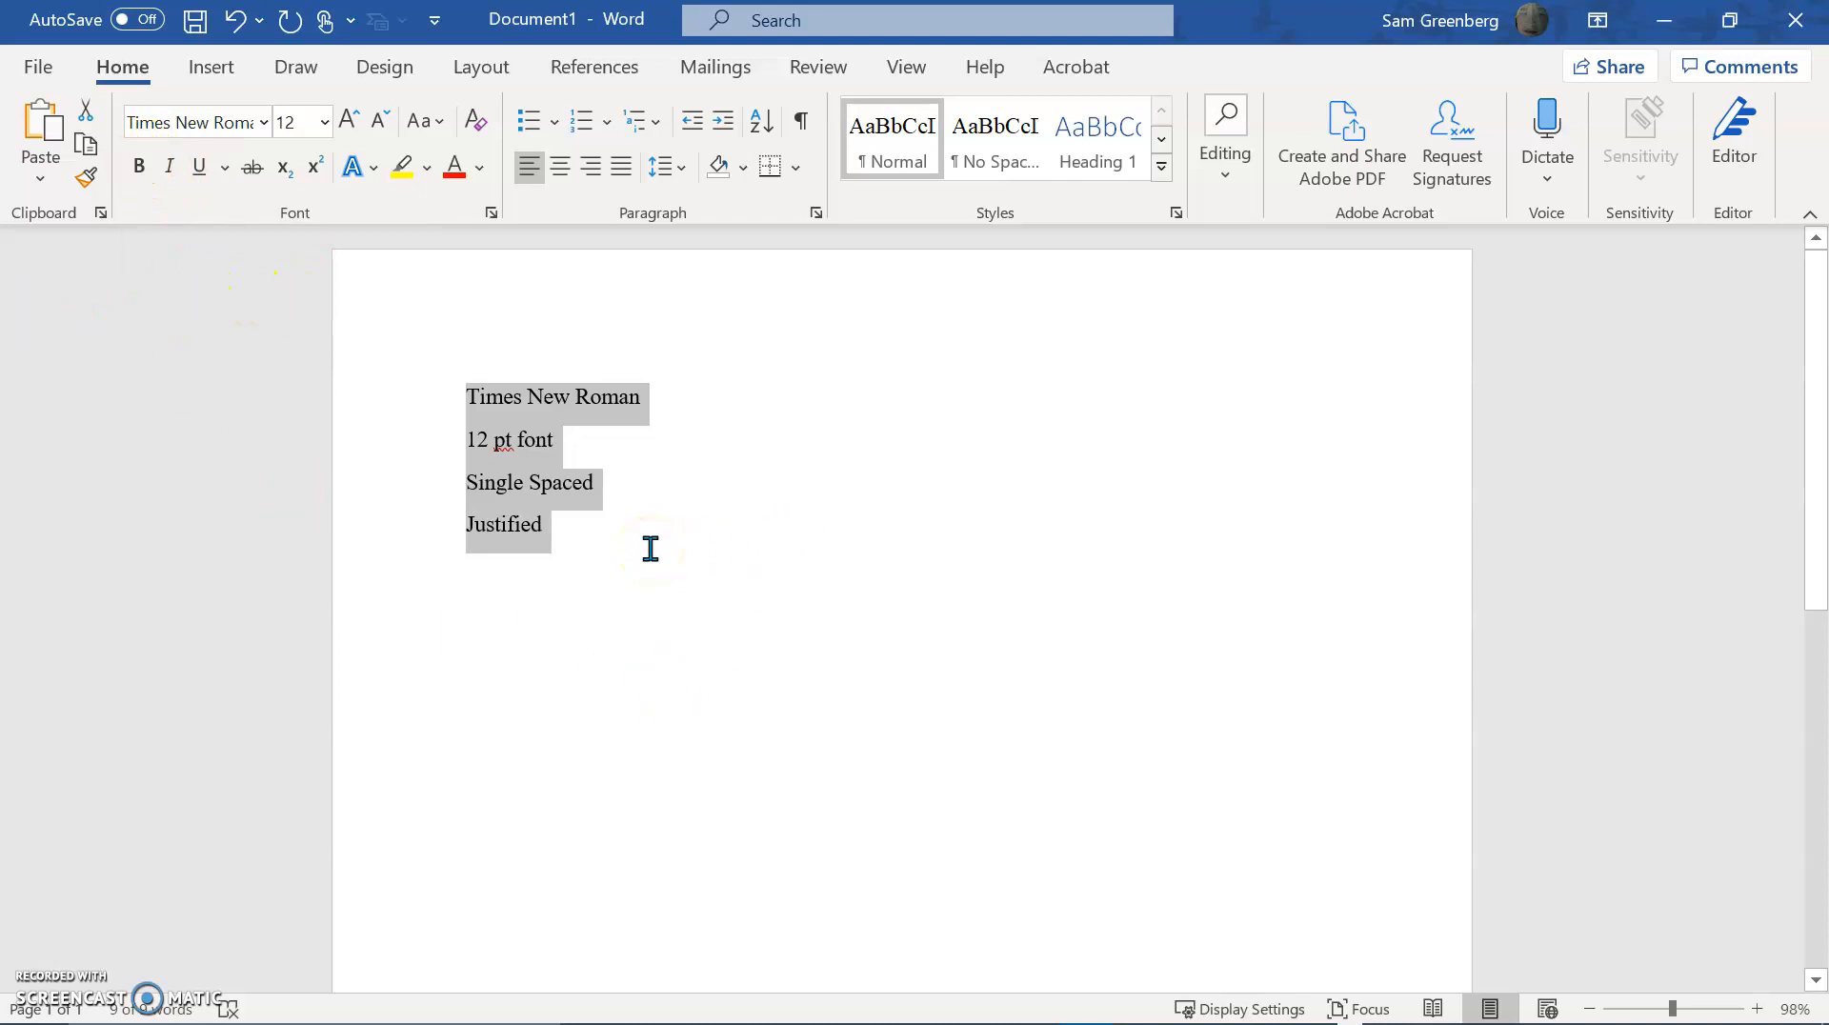
Toggle bold, italic and underline on and off in turn for the four selected lines.
{"action": "key", "text": "ctrl+b"}
{"action": "key", "text": "ctrl+b"}
{"action": "key", "text": "ctrl+i"}
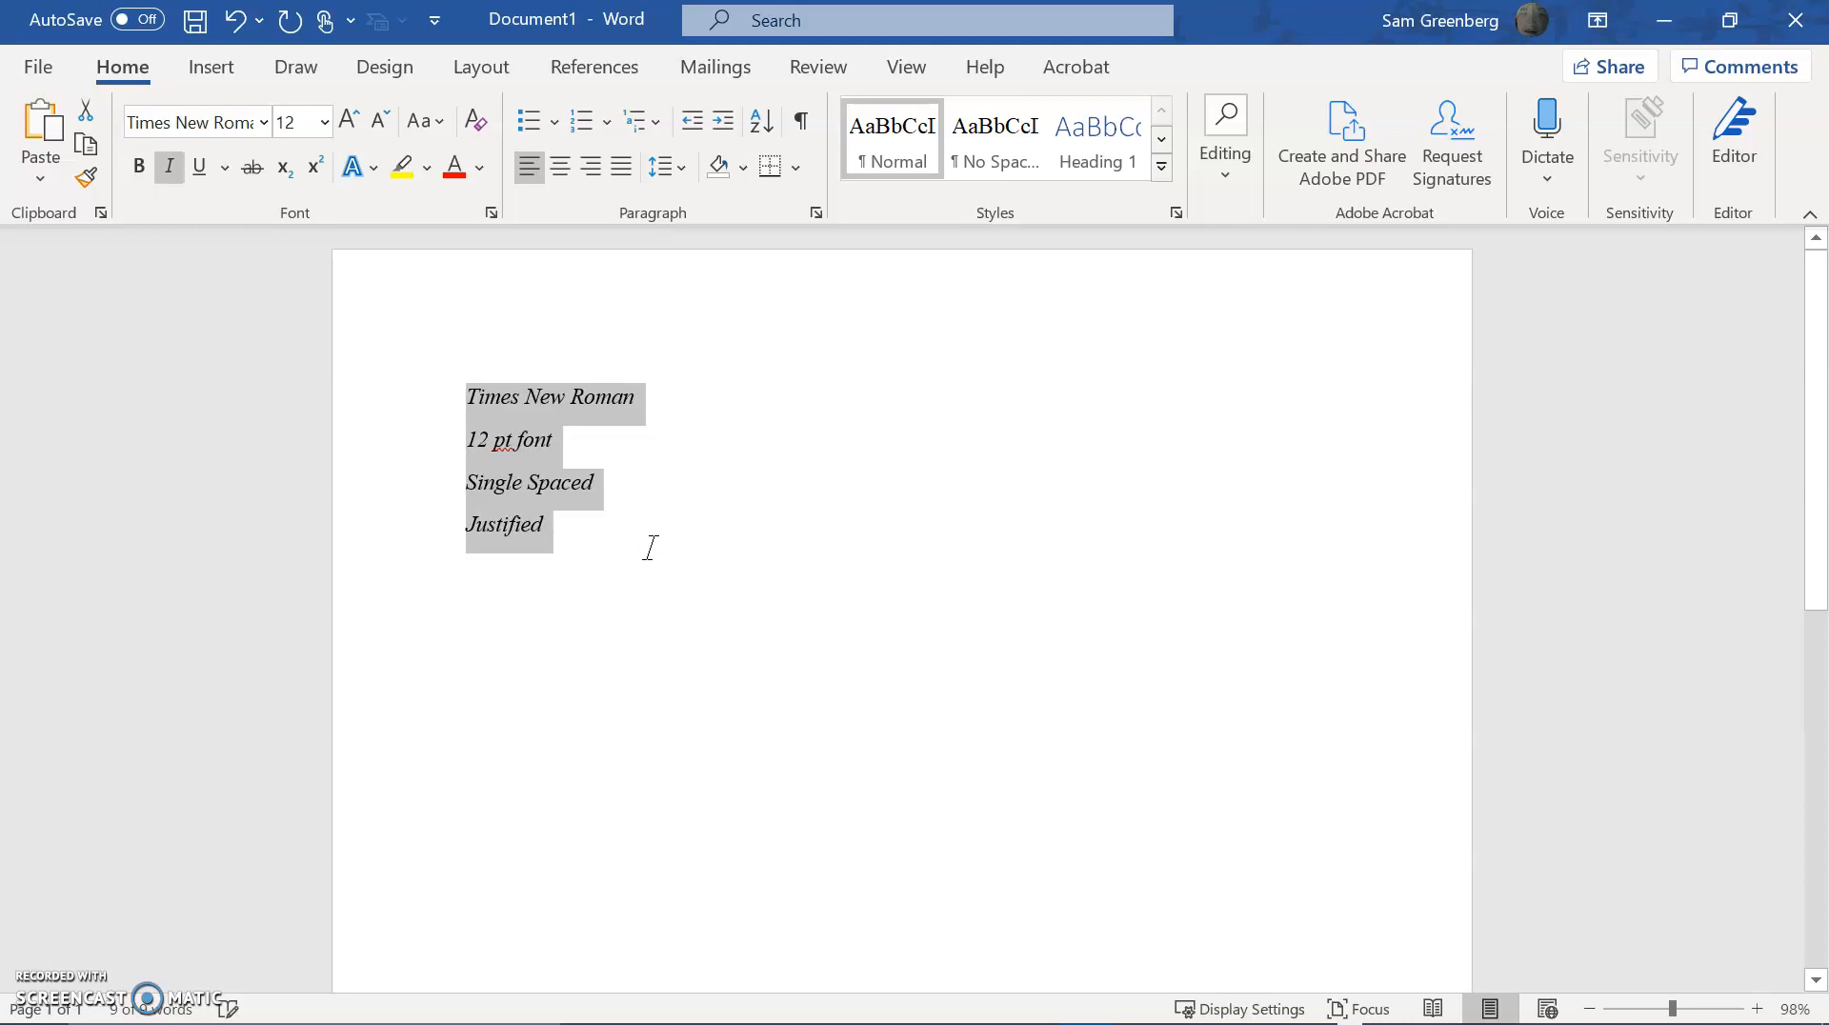
{"action": "key", "text": "ctrl+i"}
{"action": "key", "text": "ctrl+u"}
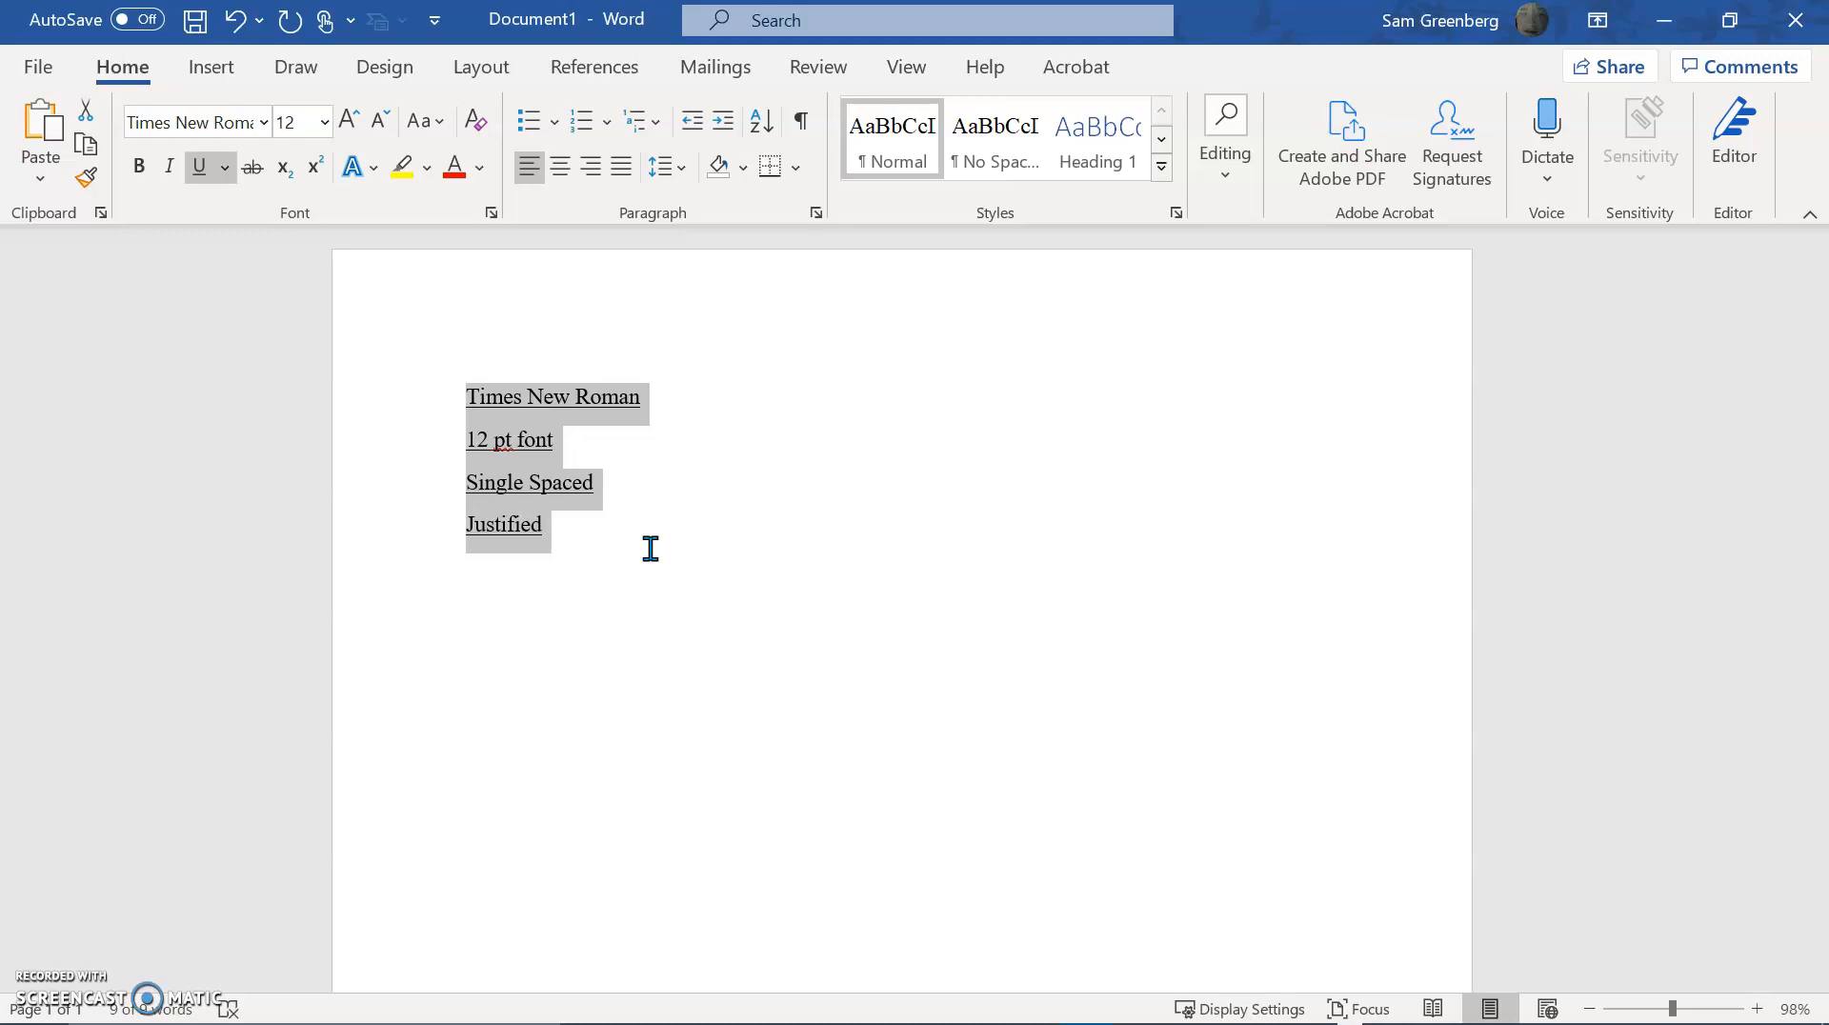
{"action": "key", "text": "ctrl+u"}
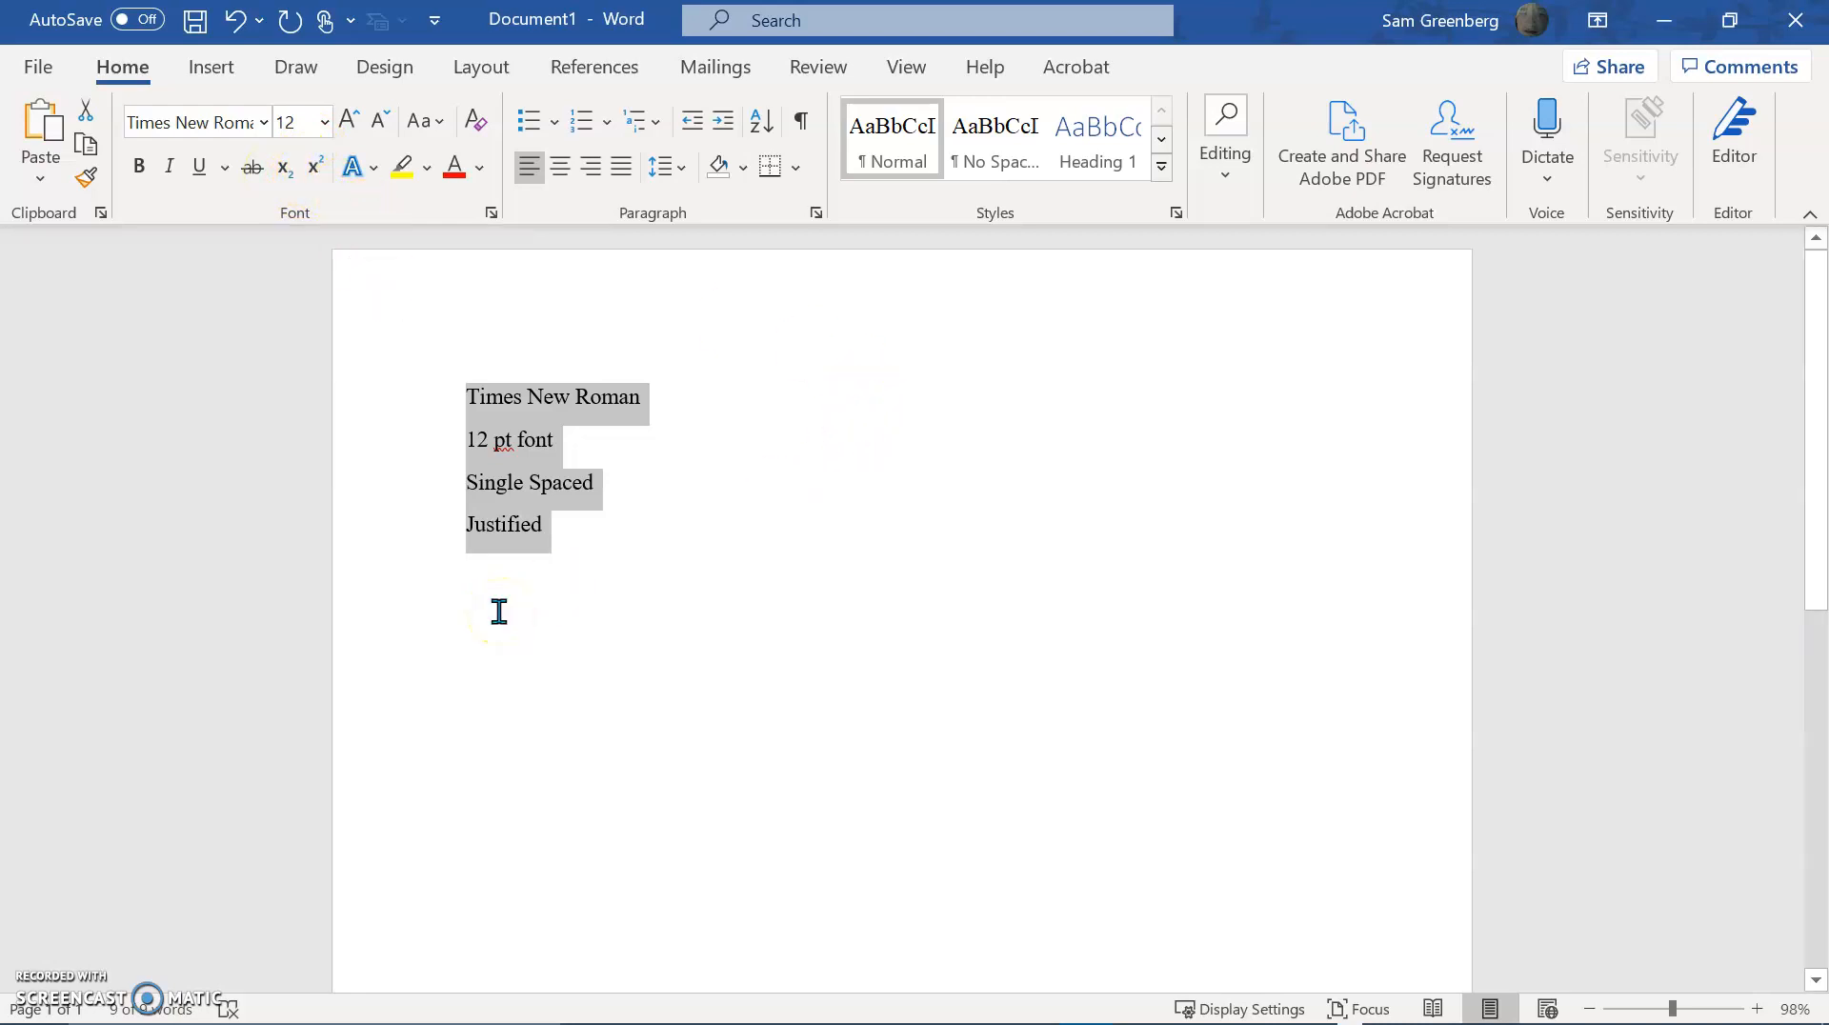
Append "12" directly after "Times New Roman" and format it first as superscript, finally as subscript.
{"action": "key", "text": "Left"}
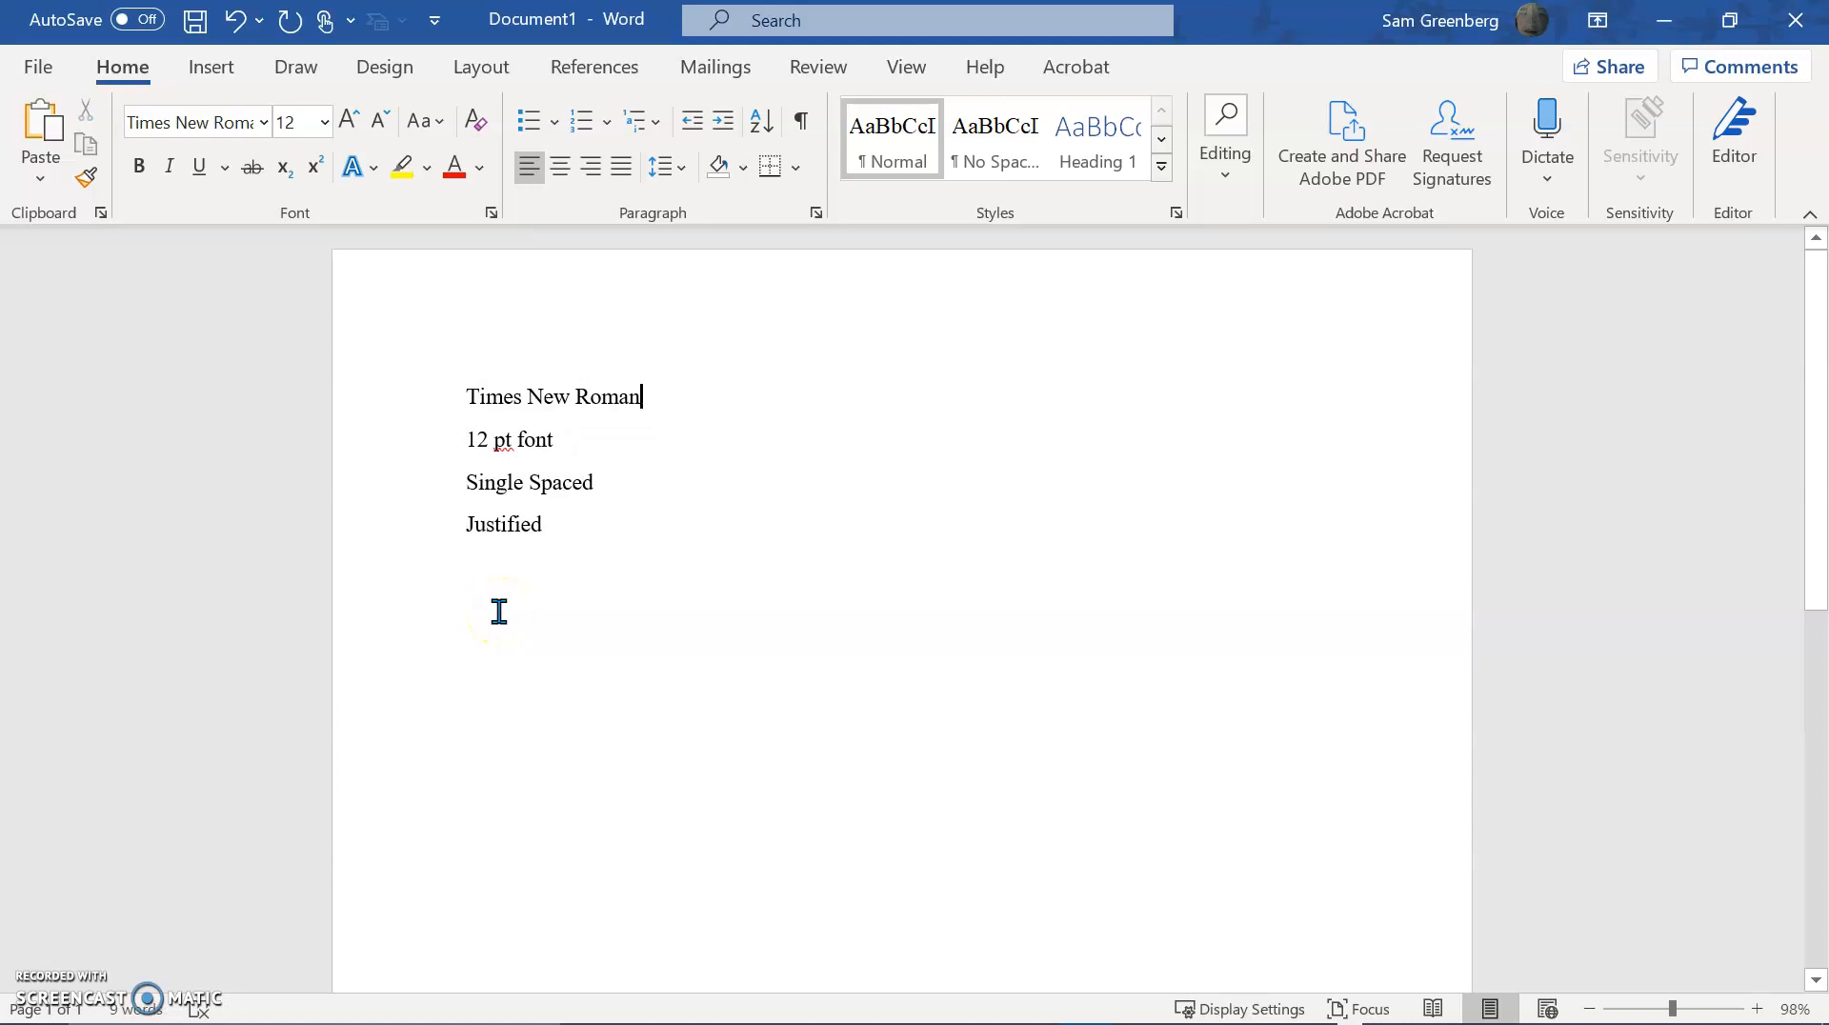
{"action": "type", "text": "1"}
{"action": "key", "text": "shift+Left"}
{"action": "key", "text": "shift+Left"}
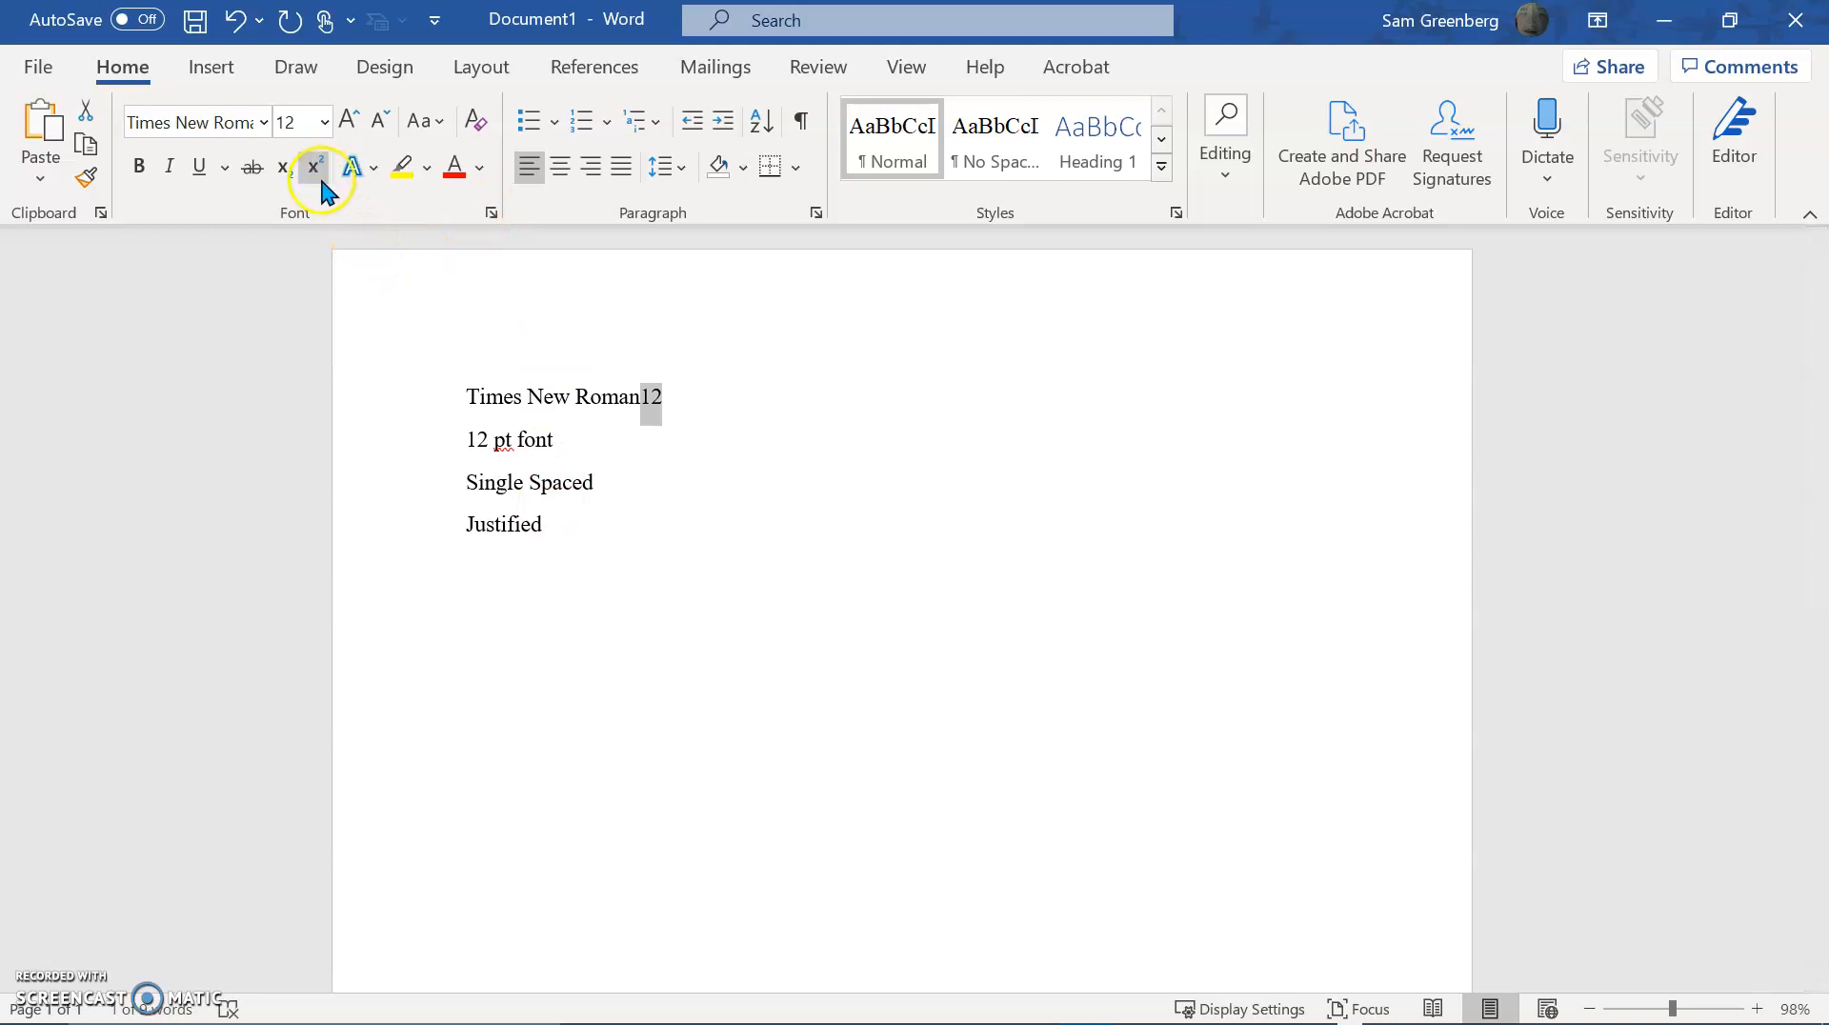
{"action": "left_click", "coordinate": [315, 169]}
{"action": "left_click", "coordinate": [286, 173]}
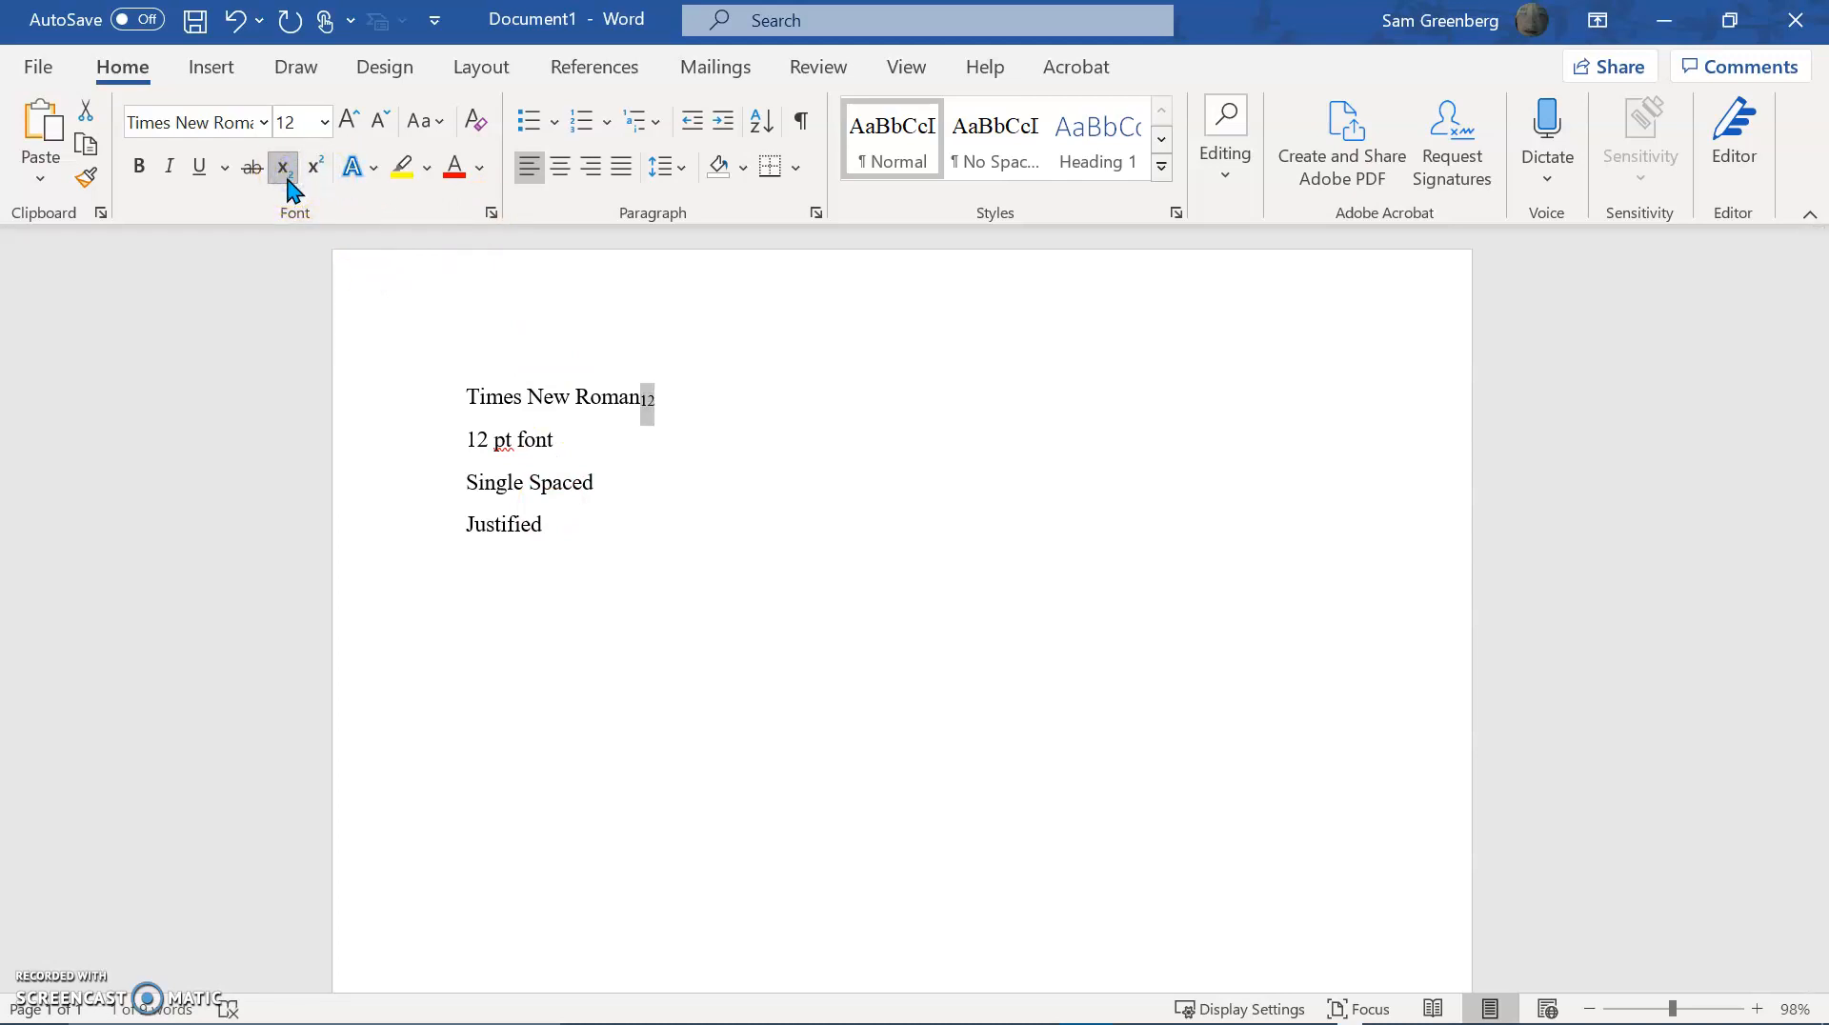
Reselect the "12" after "Times New Roman" and toggle superscript on it, leaving it as normal text.
{"action": "left_click", "coordinate": [670, 425]}
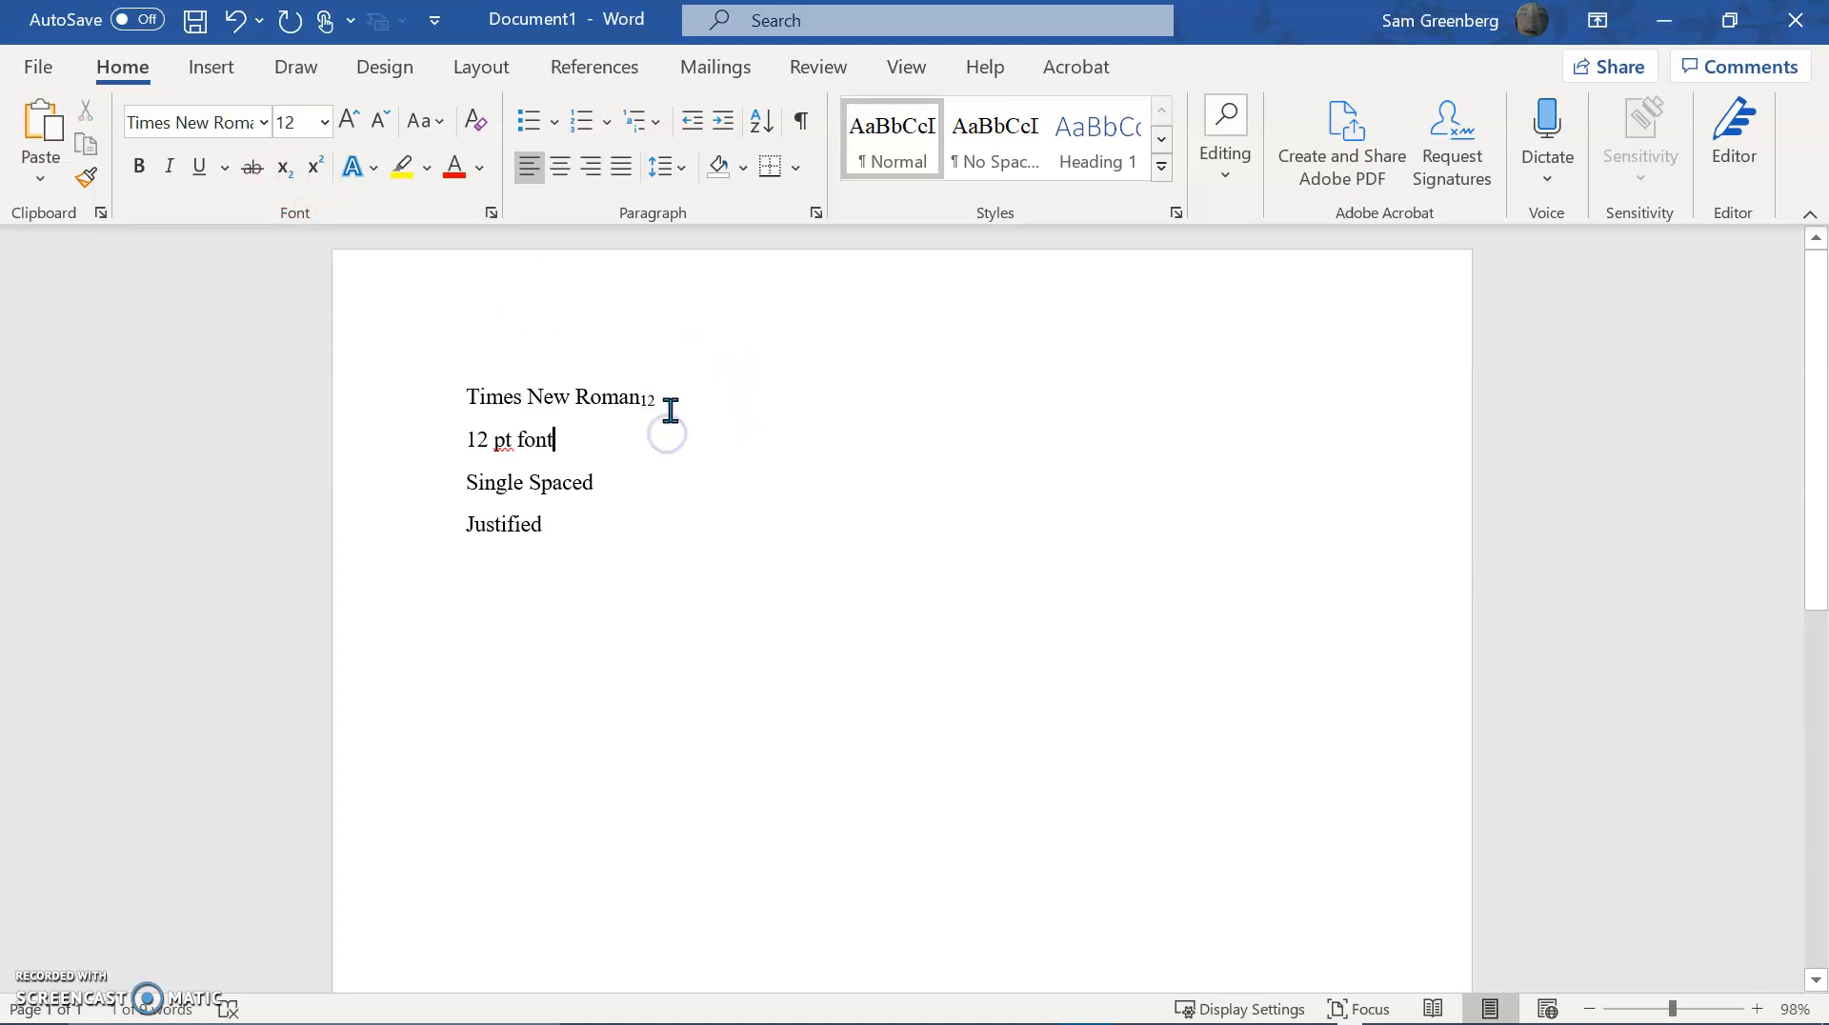
{"action": "left_click", "coordinate": [670, 408]}
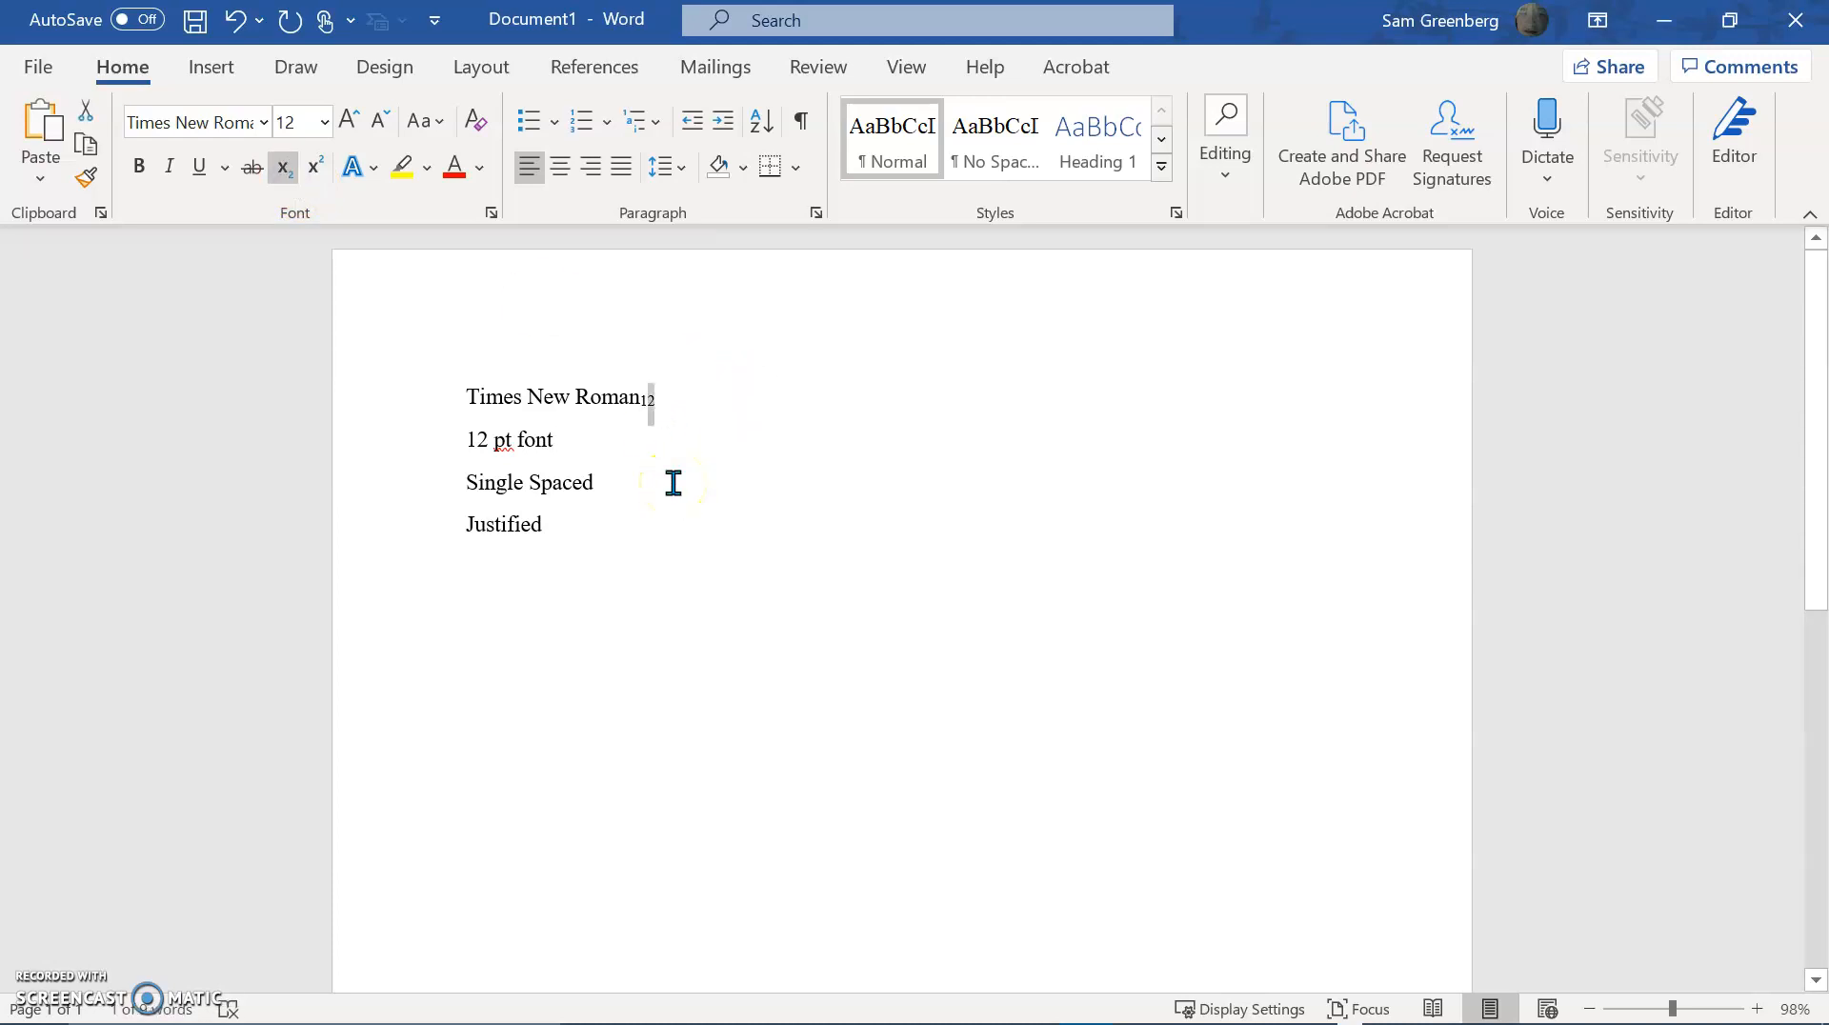
{"action": "key", "text": "ctrl+shift+equal"}
{"action": "key", "text": "ctrl+shift+equal"}
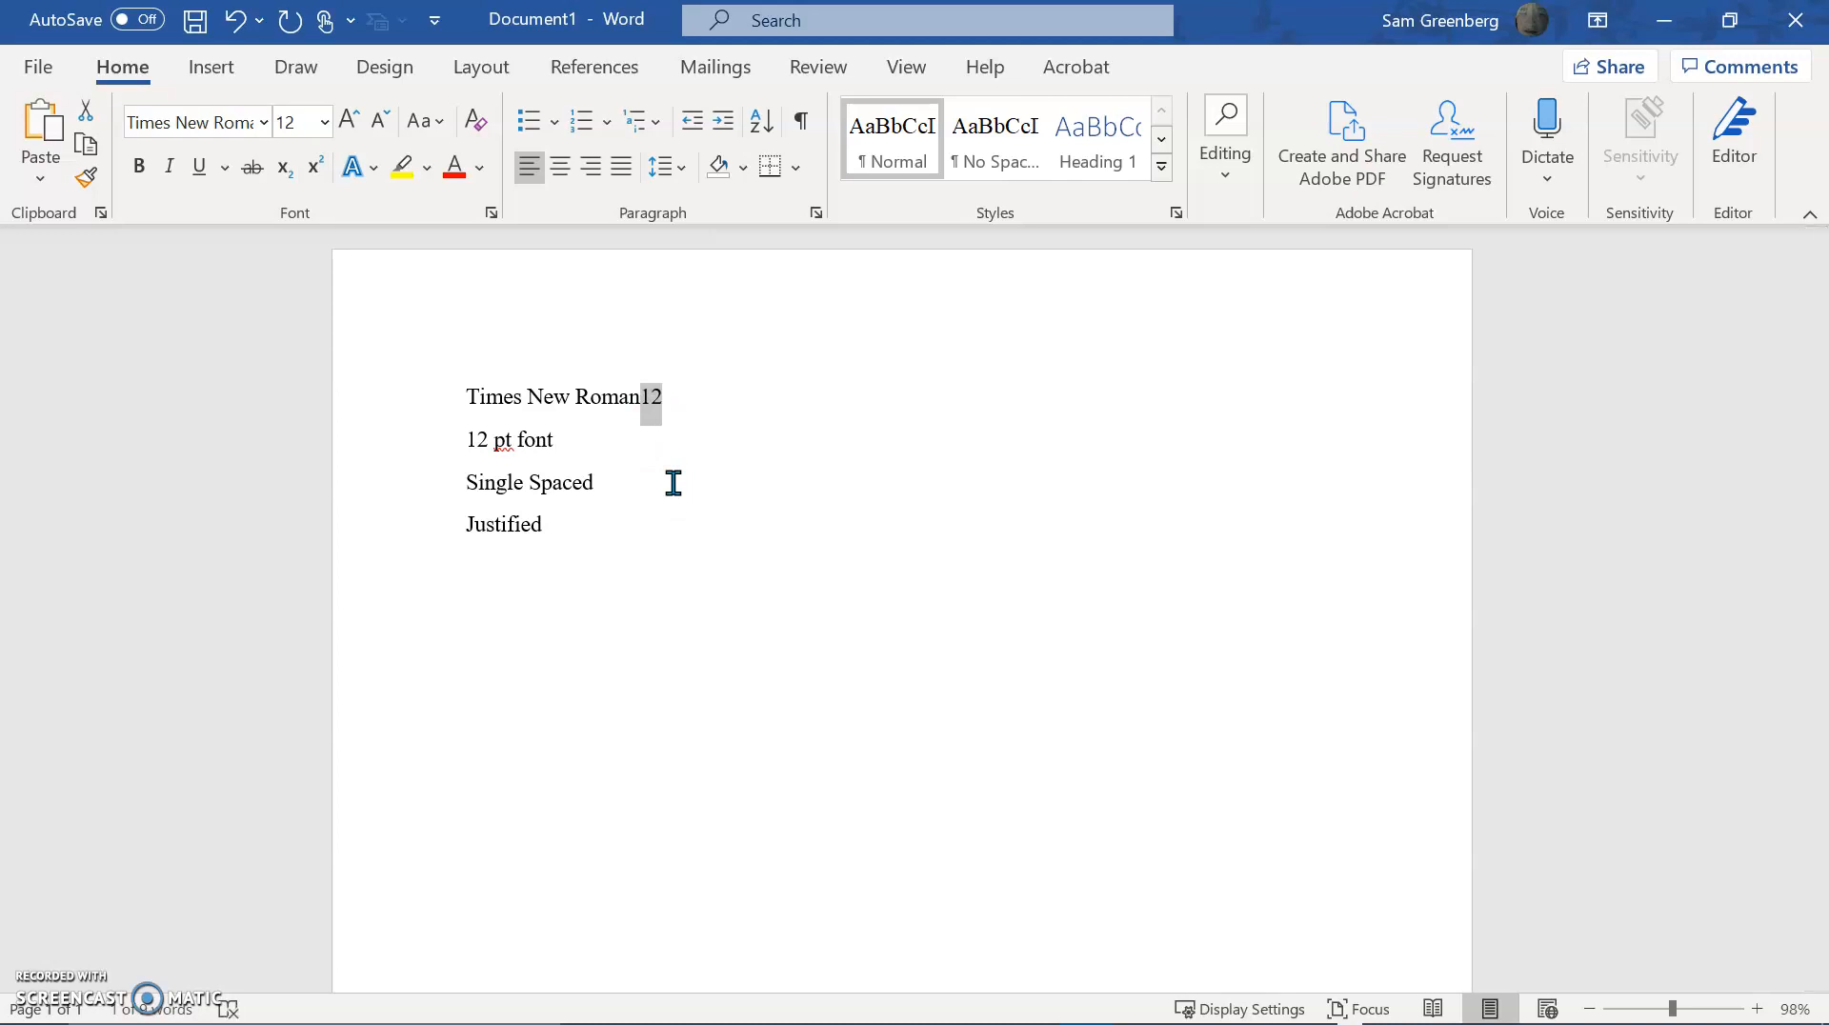
{"action": "key", "text": "ctrl+shift+equal"}
{"action": "key", "text": "ctrl+shift+equal"}
Undo the hyphen entered over the selected "12" and toggle subscript on the number, leaving it subscript.
{"action": "type", "text": "-"}
{"action": "key", "text": "ctrl+z"}
{"action": "key", "text": "ctrl+y"}
{"action": "key", "text": "ctrl+z"}
{"action": "key", "text": "ctrl+equal"}
{"action": "key", "text": "ctrl+equal"}
{"action": "key", "text": "ctrl+equal"}
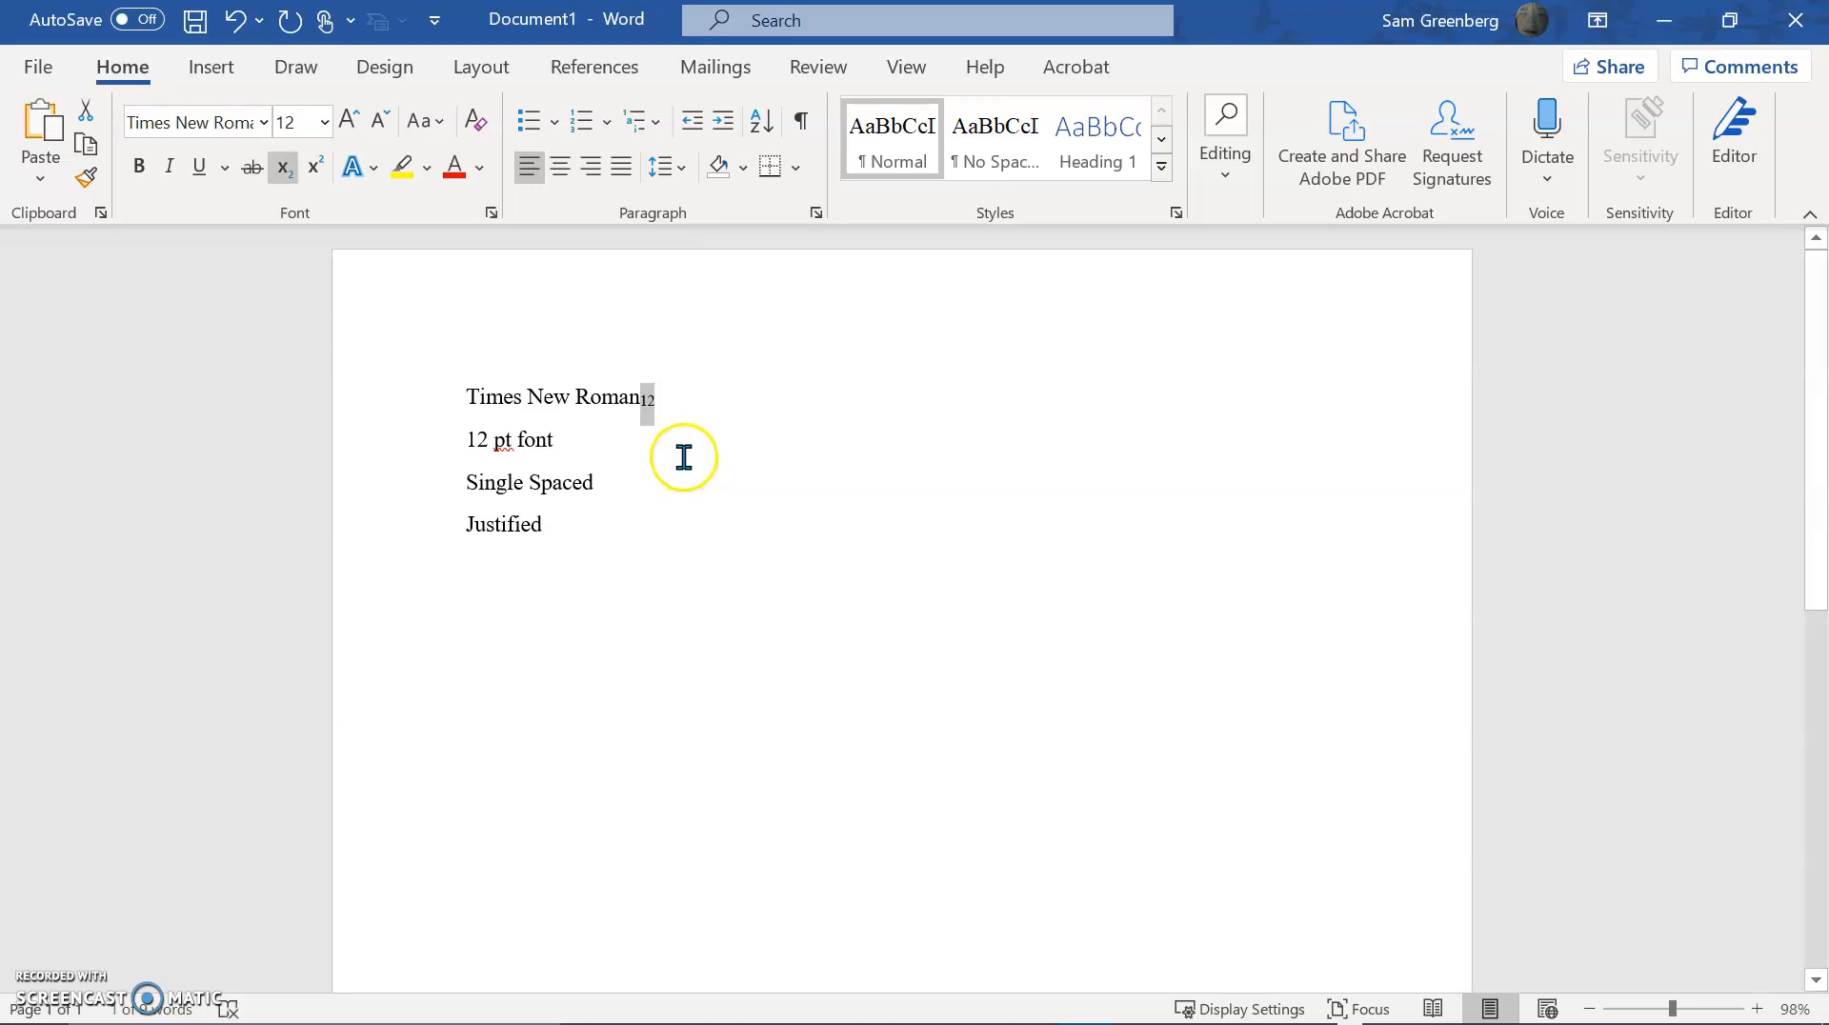
Add "Electro Potential E0" in normal text at the end of the first line and format its final 0 as subscript.
{"action": "left_click", "coordinate": [702, 413]}
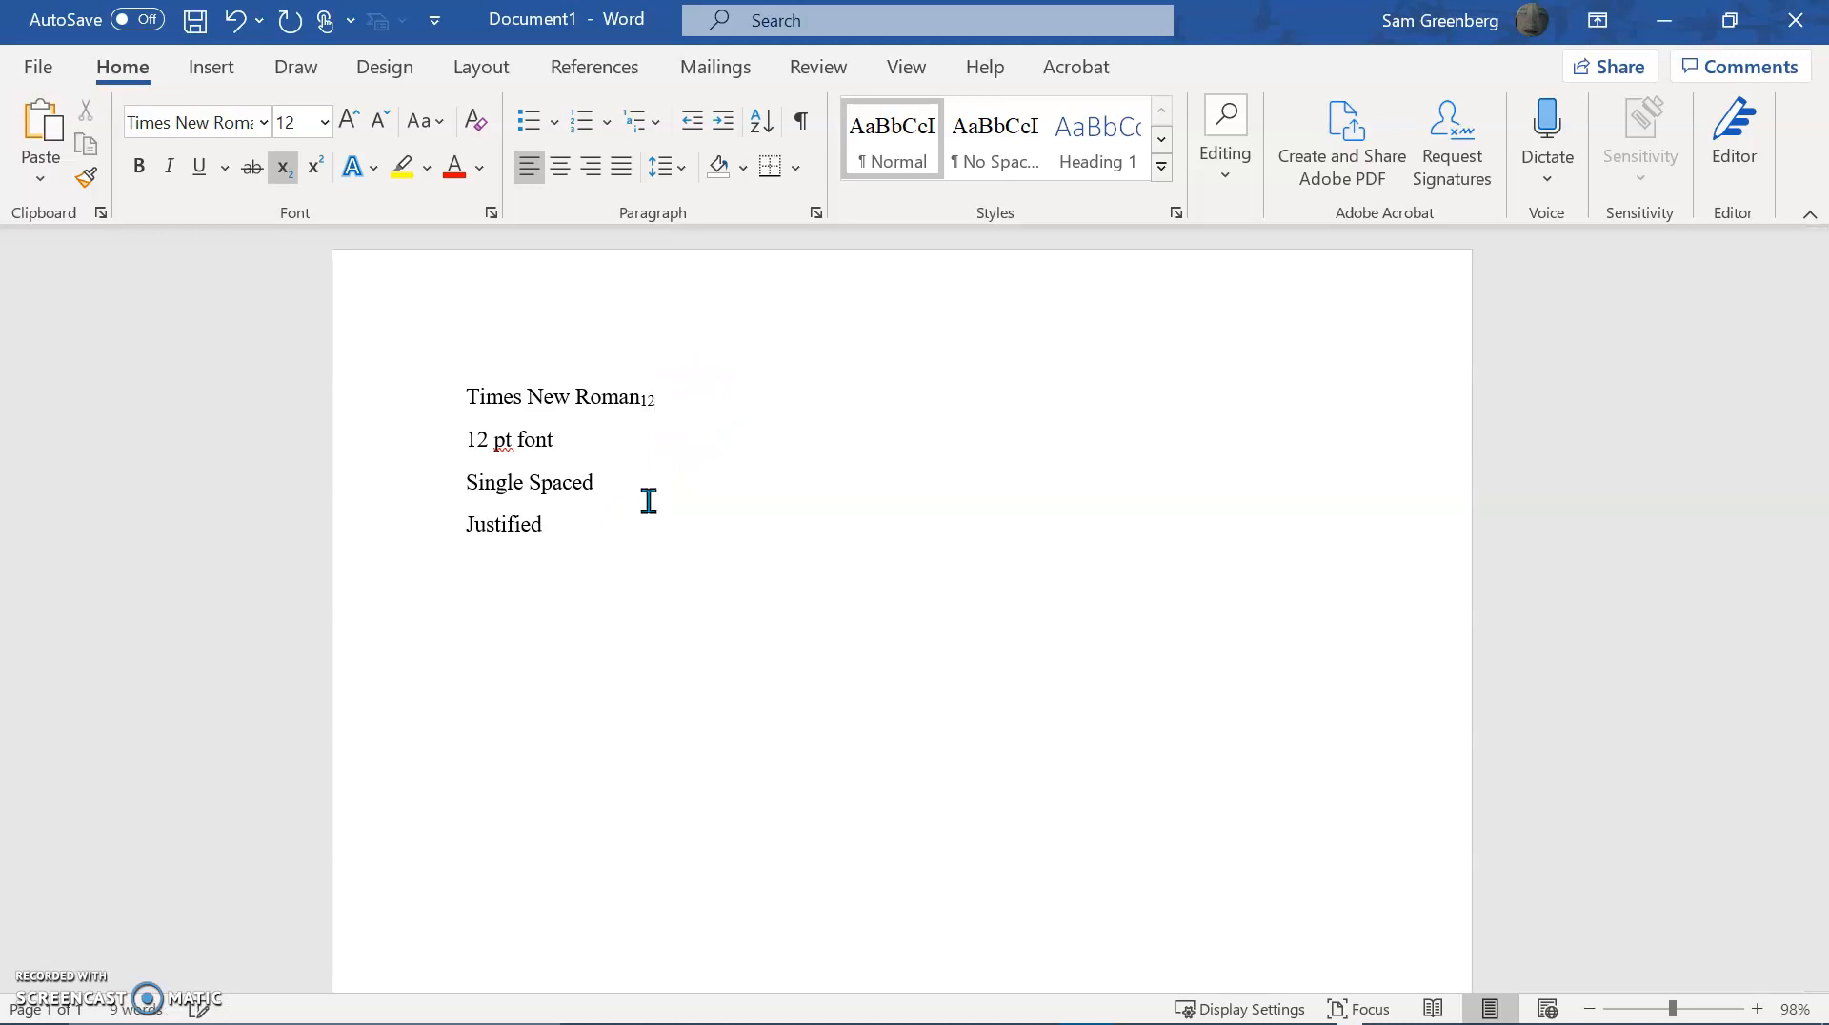
{"action": "key", "text": "ctrl+equal"}
{"action": "type", "text": "Electro Po"}
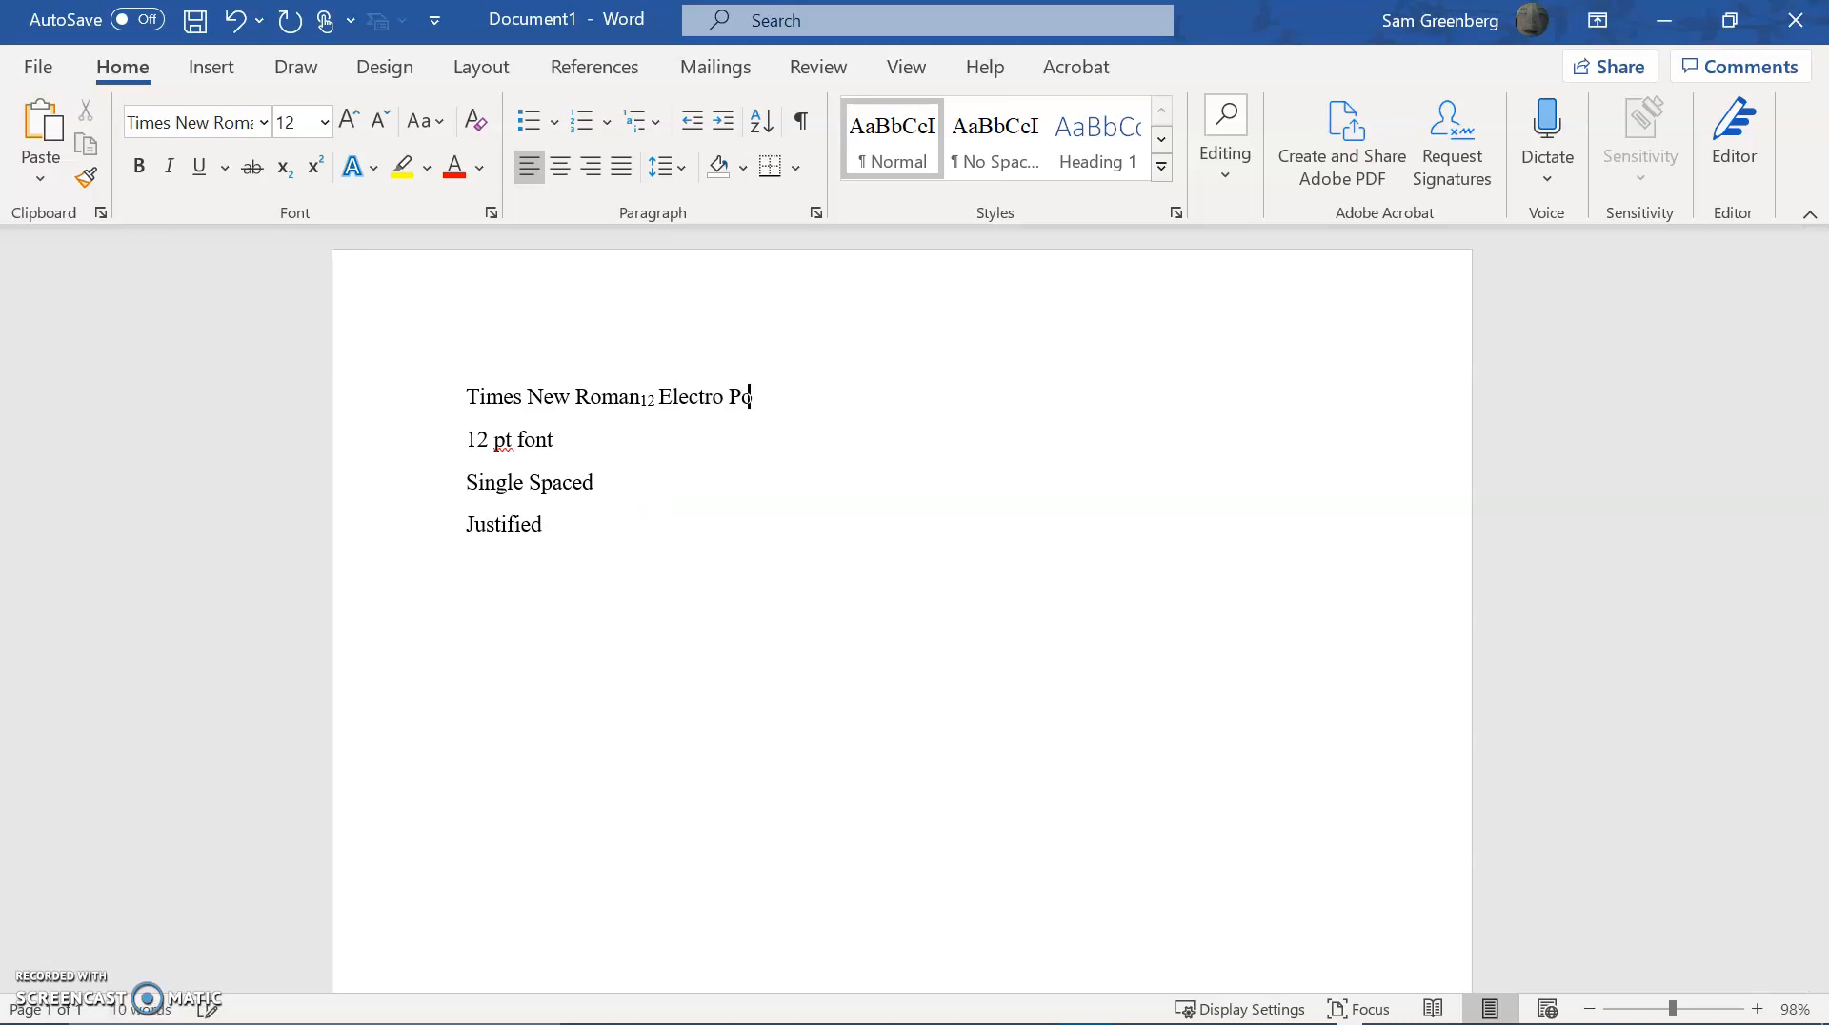
{"action": "type", "text": "E0"}
{"action": "key", "text": "shift+Left"}
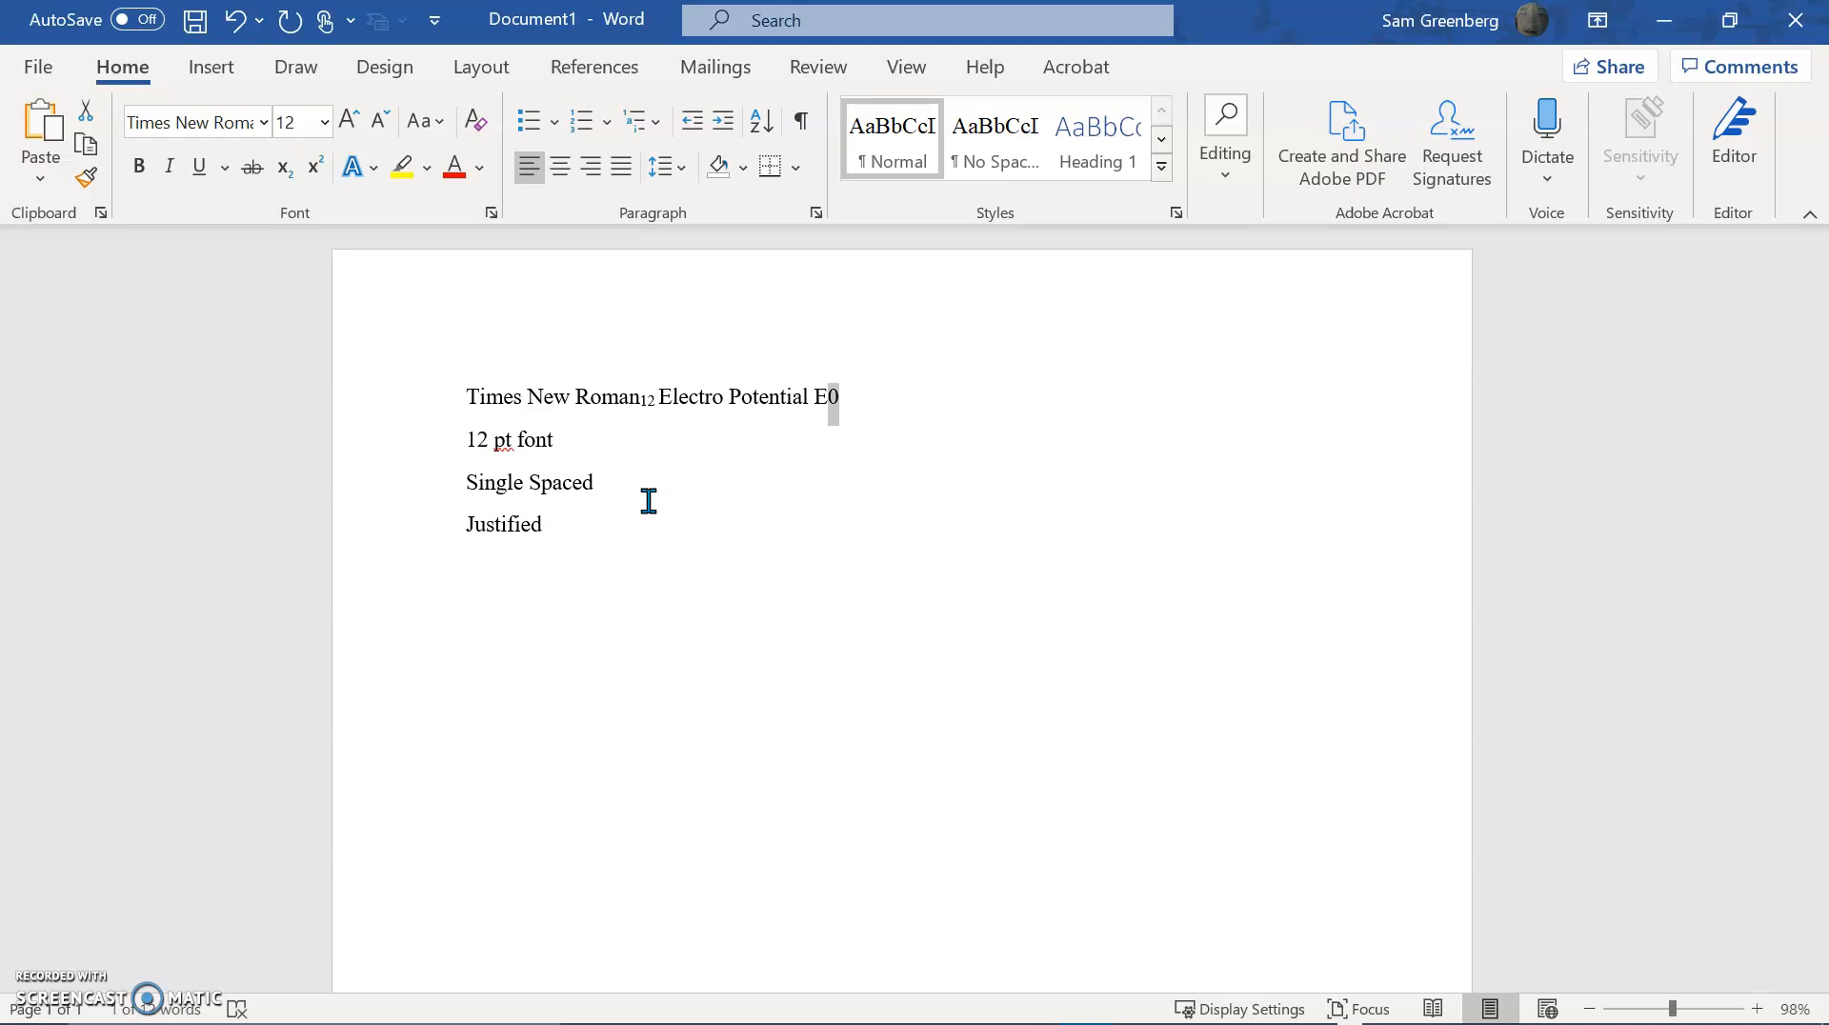
{"action": "key", "text": "ctrl+0"}
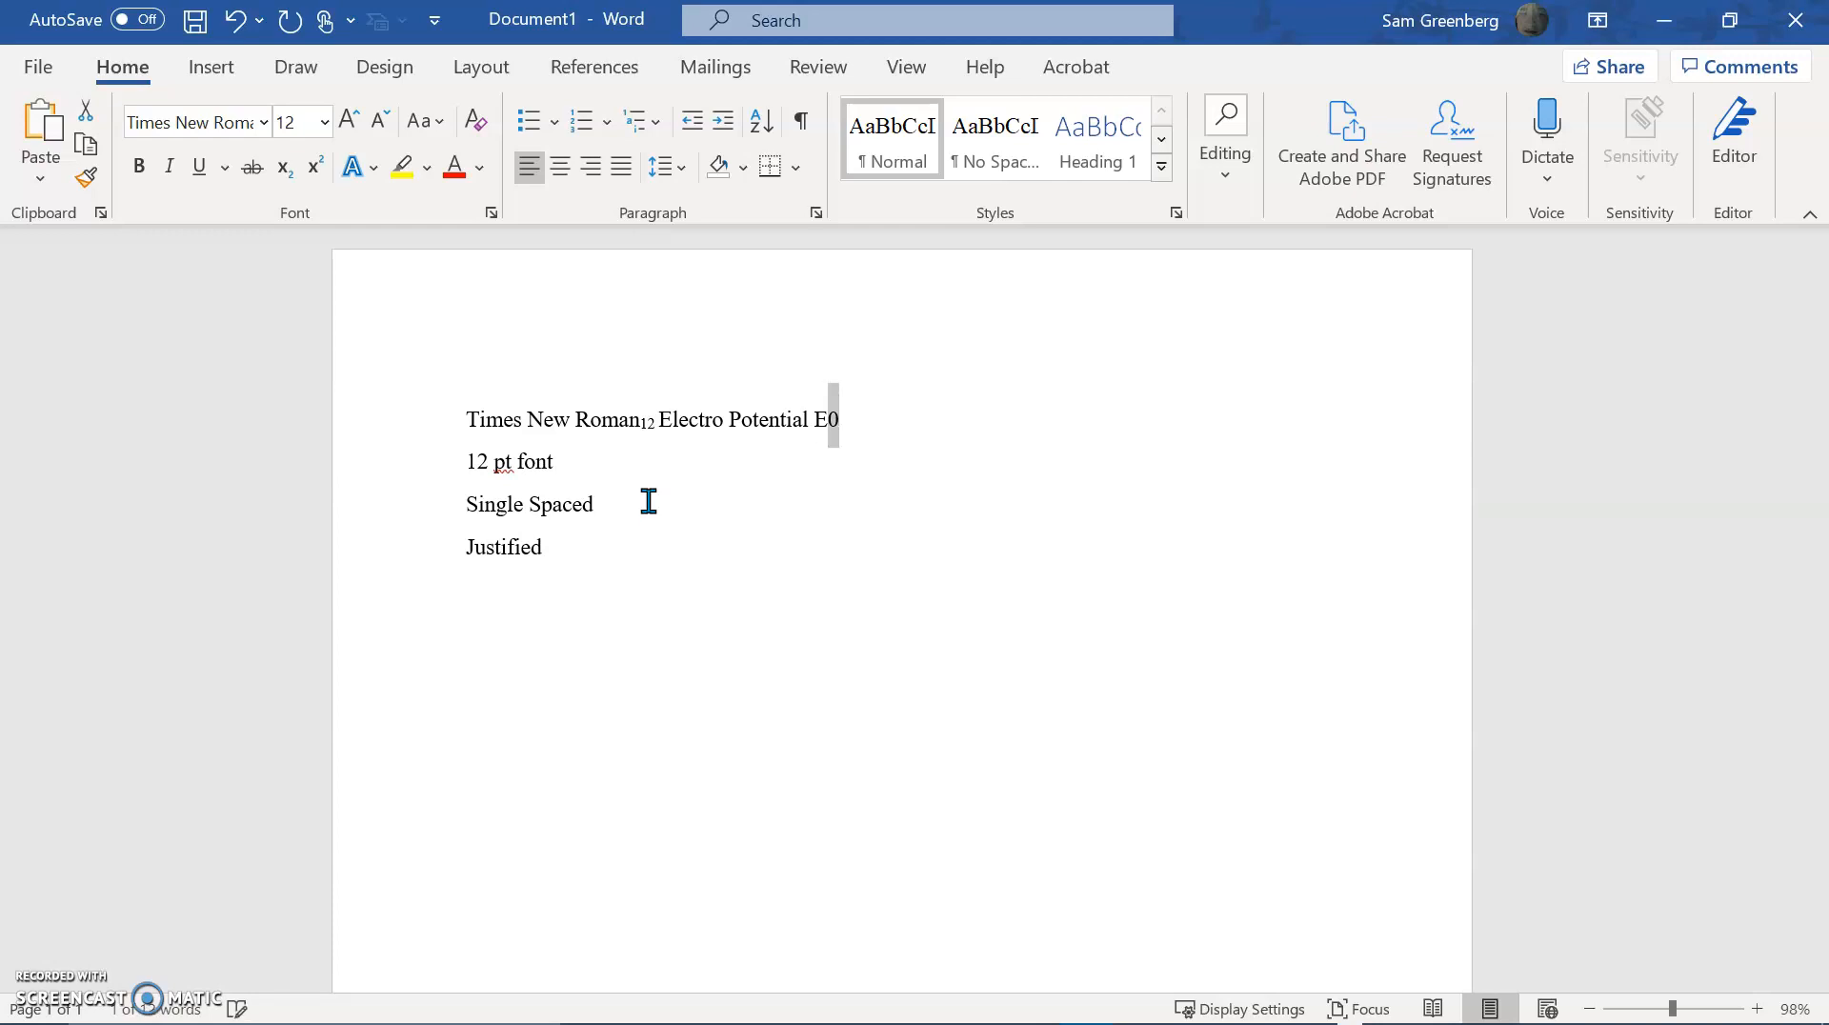
{"action": "key", "text": "ctrl+z"}
{"action": "key", "text": "ctrl+equal"}
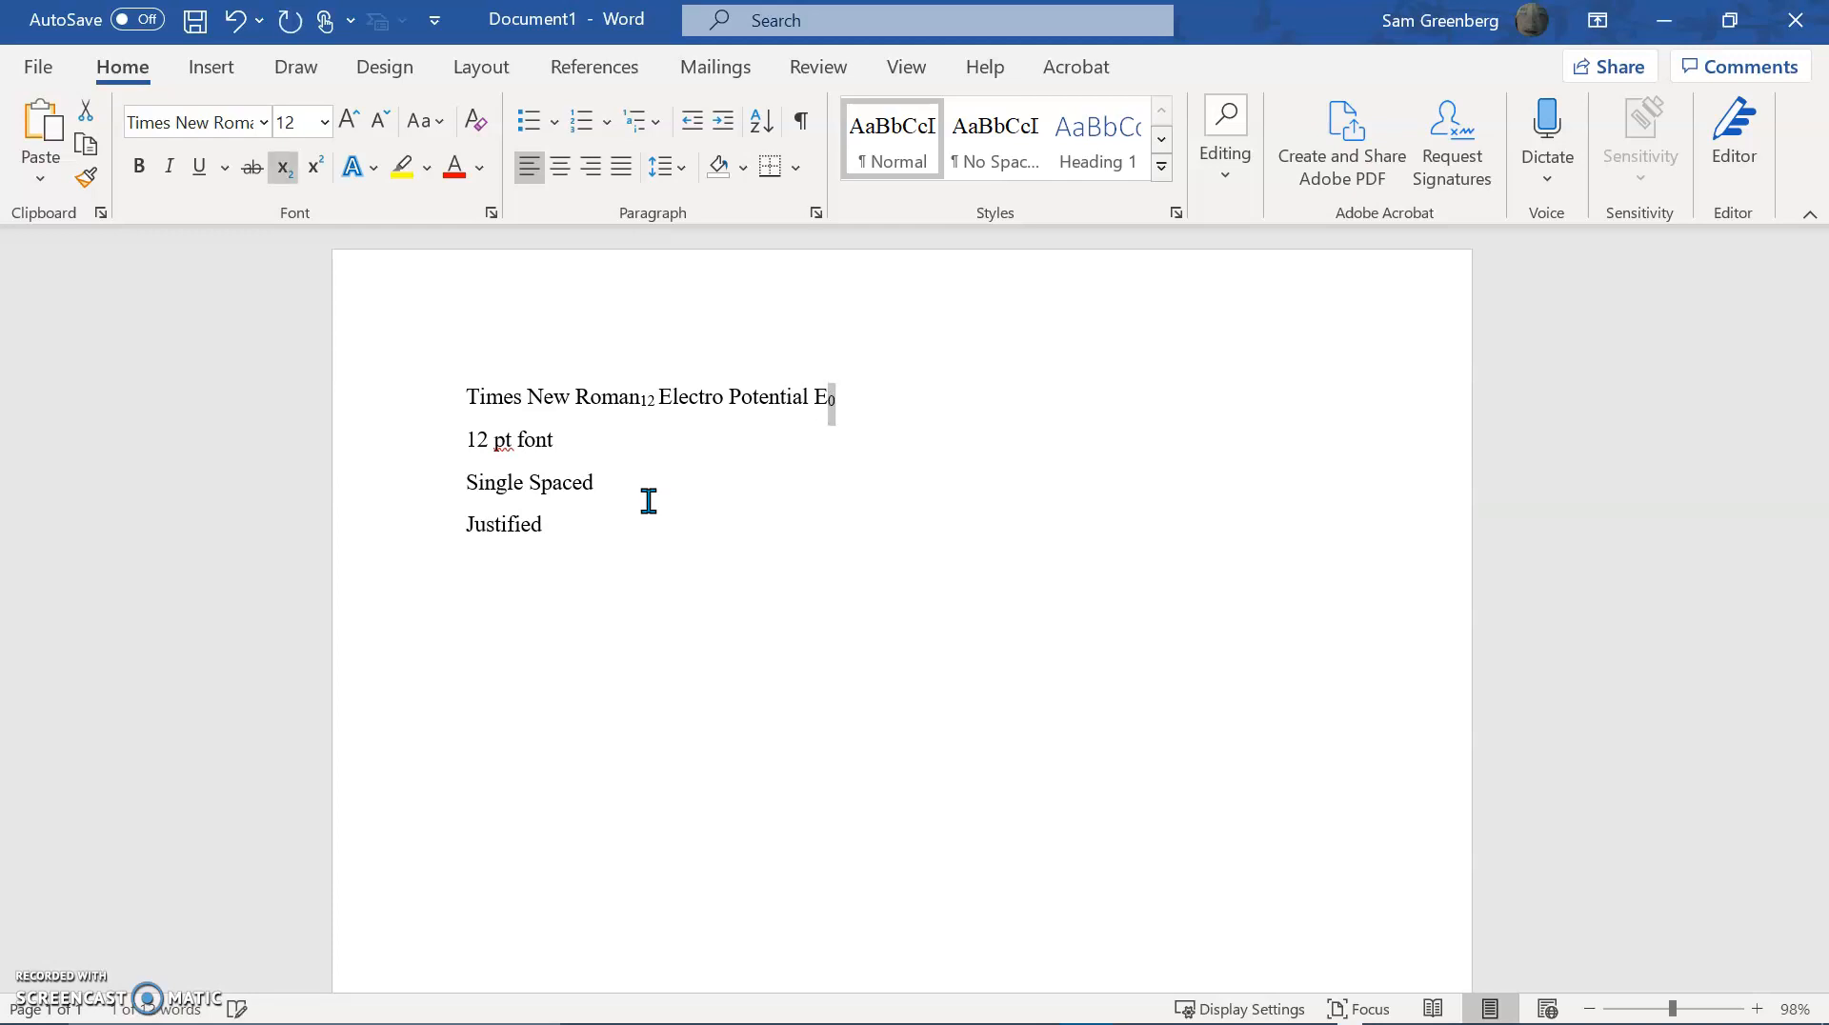
{"action": "key", "text": "Right"}
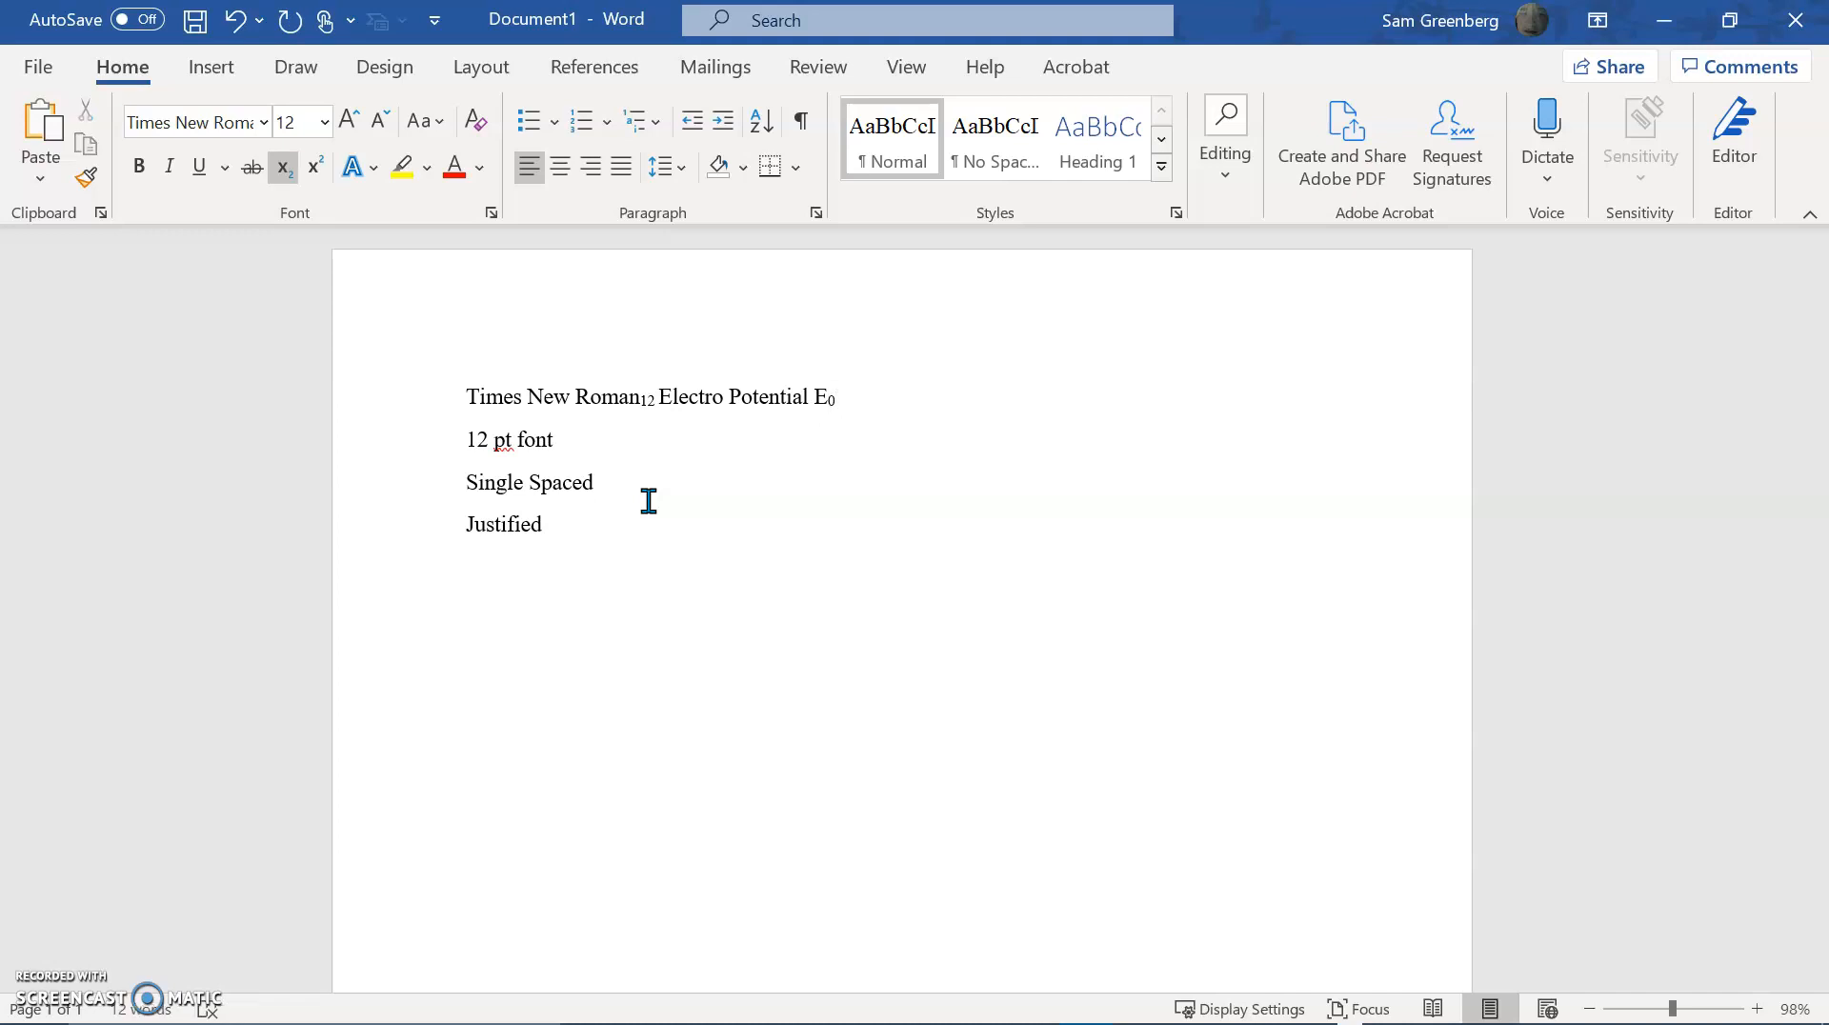
Undo the "Electro Potential" addition and delete the remaining extra text after "Times New Roman" in the first line.
{"action": "key", "text": "ctrl+z"}
{"action": "key", "text": "ctrl+z"}
{"action": "key", "text": "ctrl+z"}
{"action": "key", "text": "ctrl+z"}
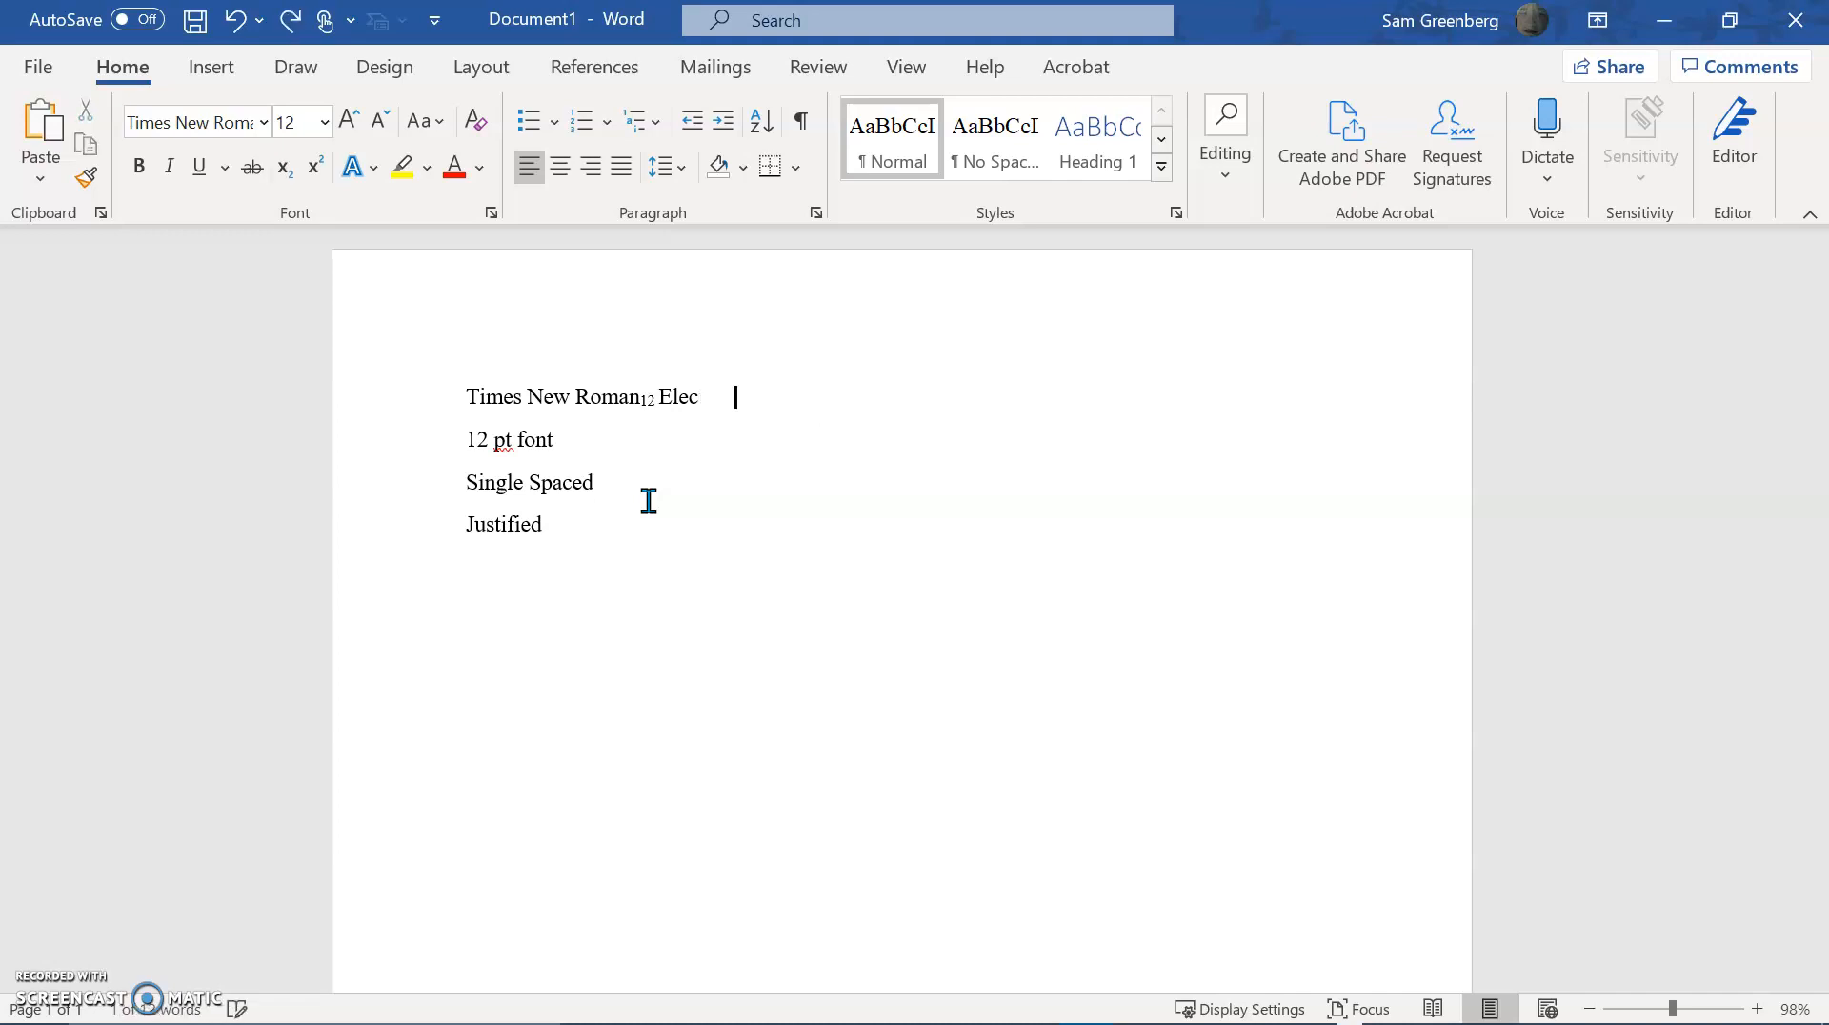
{"action": "key", "text": "BackSpace"}
{"action": "key", "text": "BackSpace"}
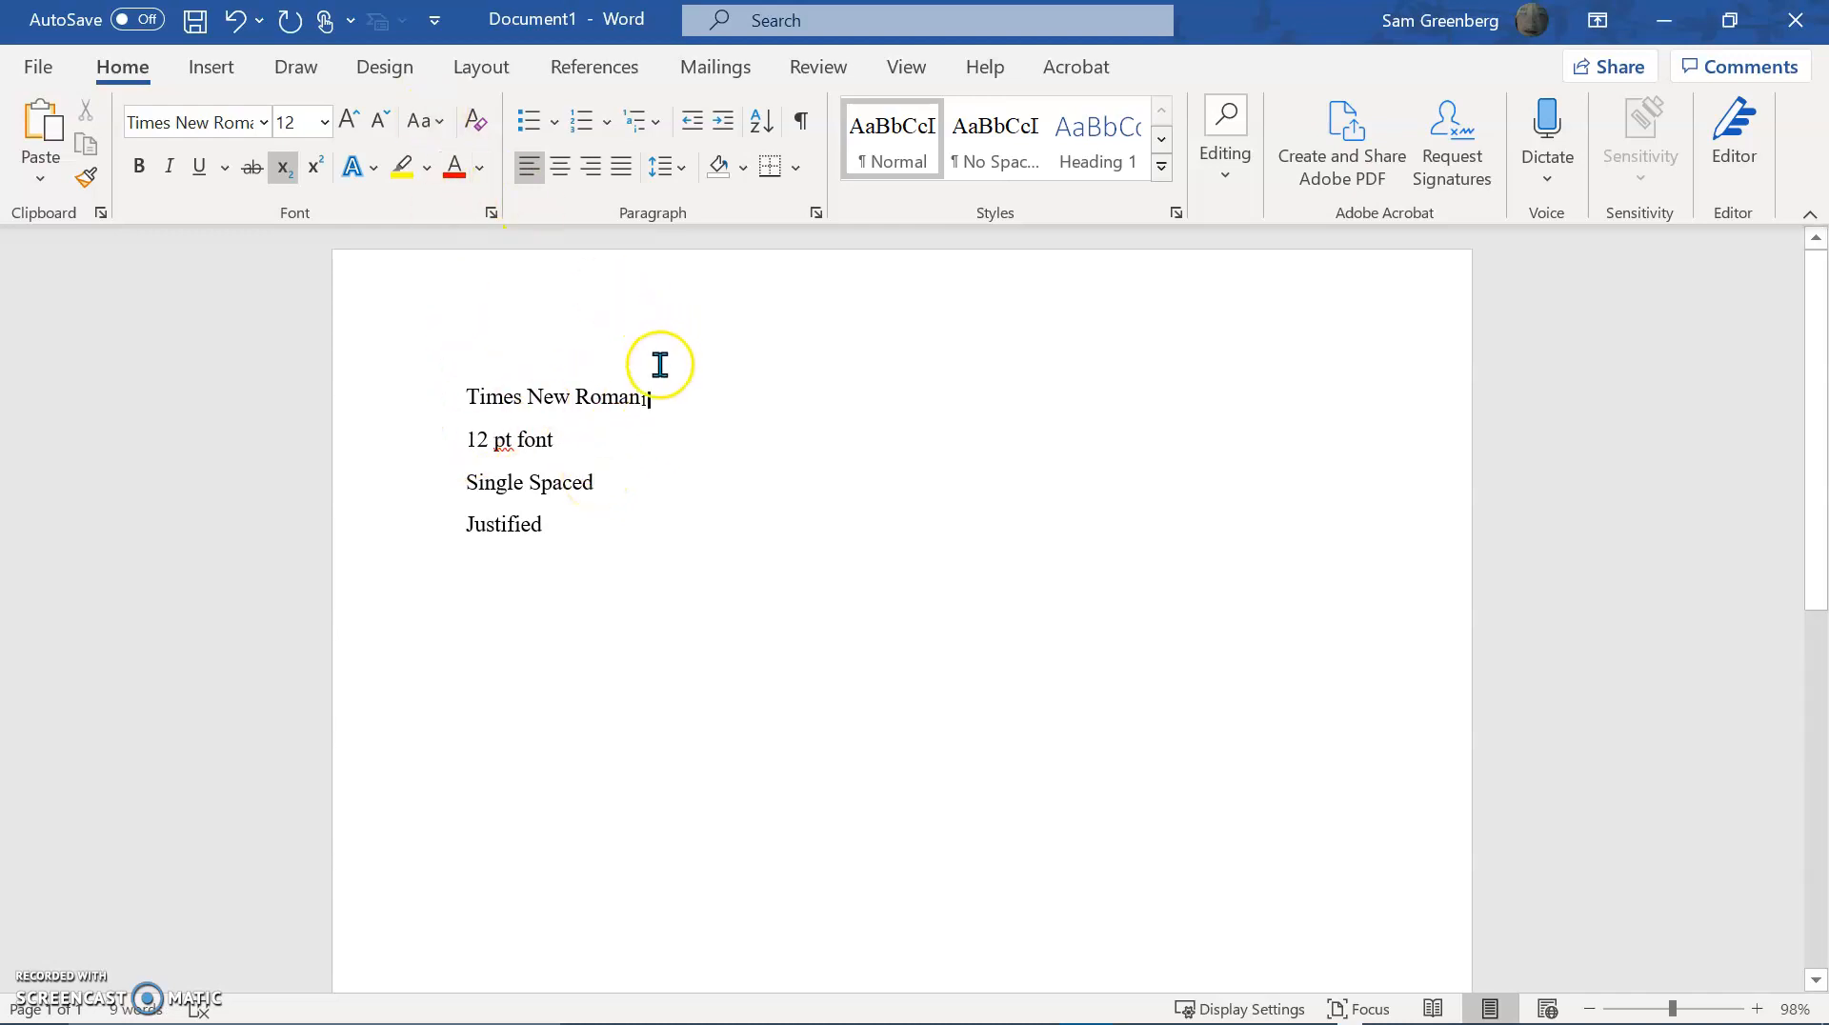
Highlight the whole "Times New Roman" line in yellow.
{"action": "triple_click", "coordinate": [671, 400]}
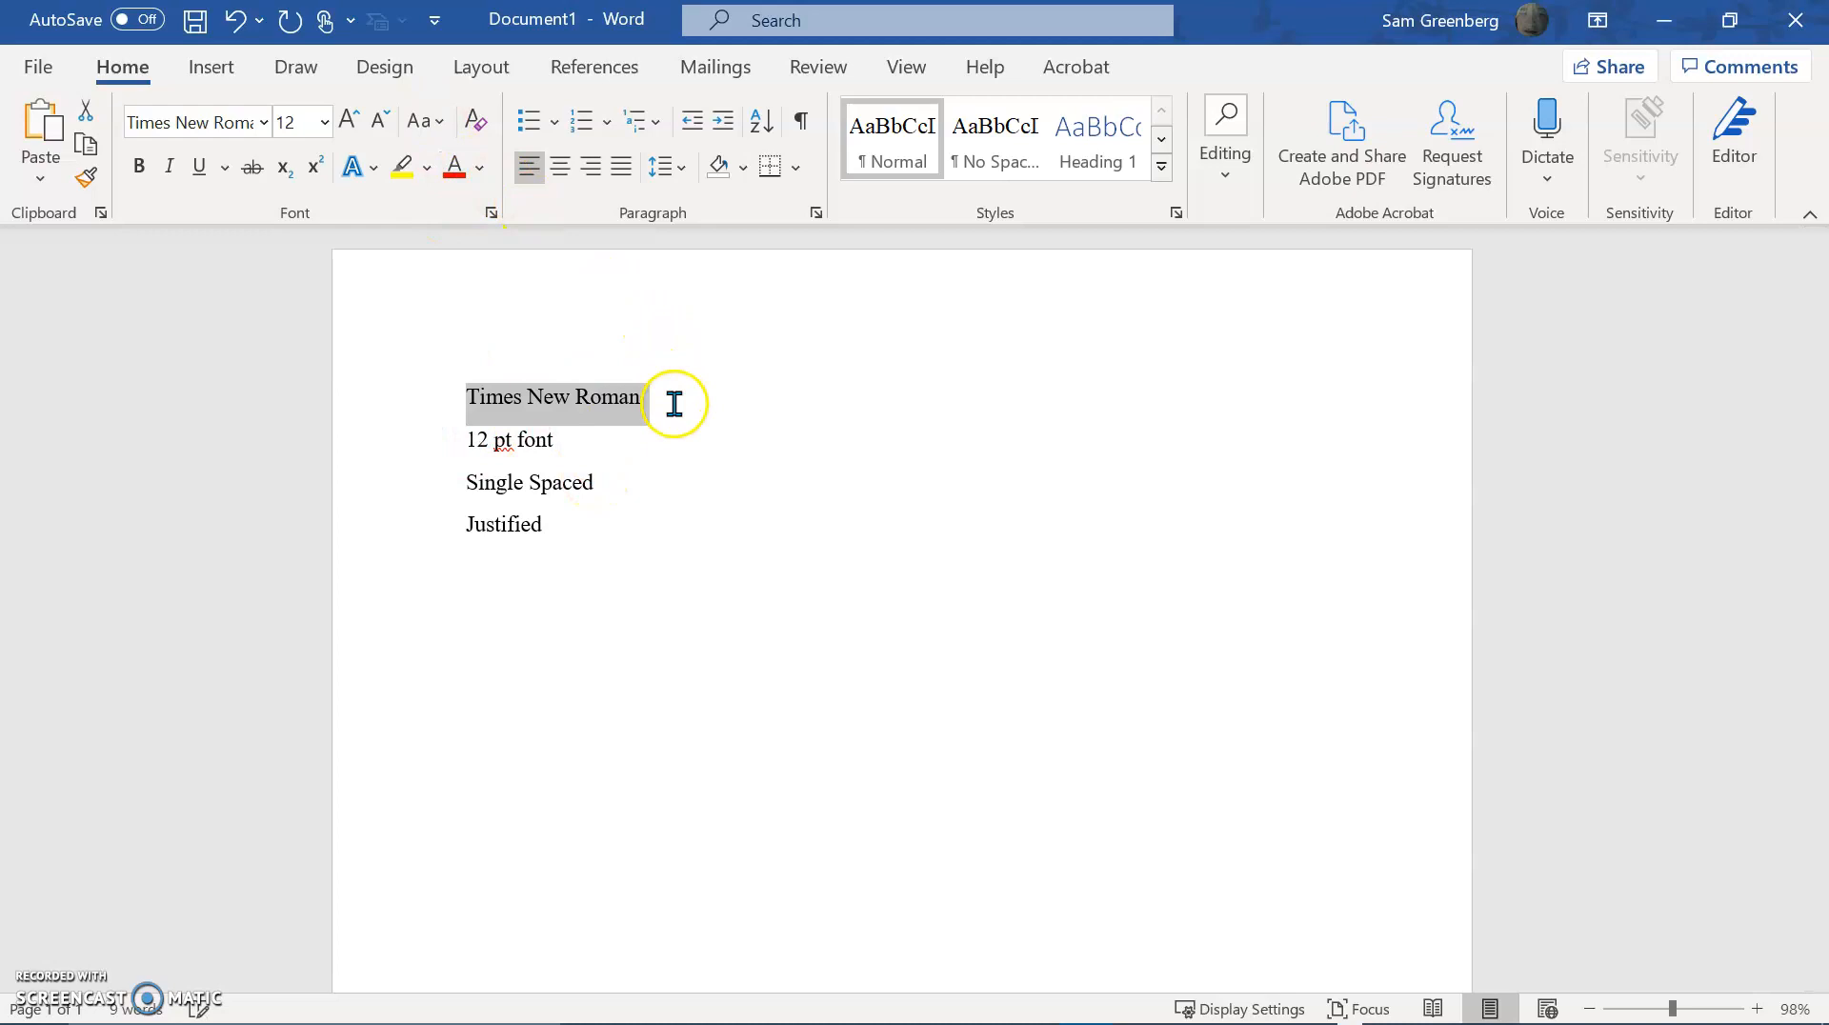
{"action": "left_click", "coordinate": [427, 168]}
{"action": "left_click", "coordinate": [412, 203]}
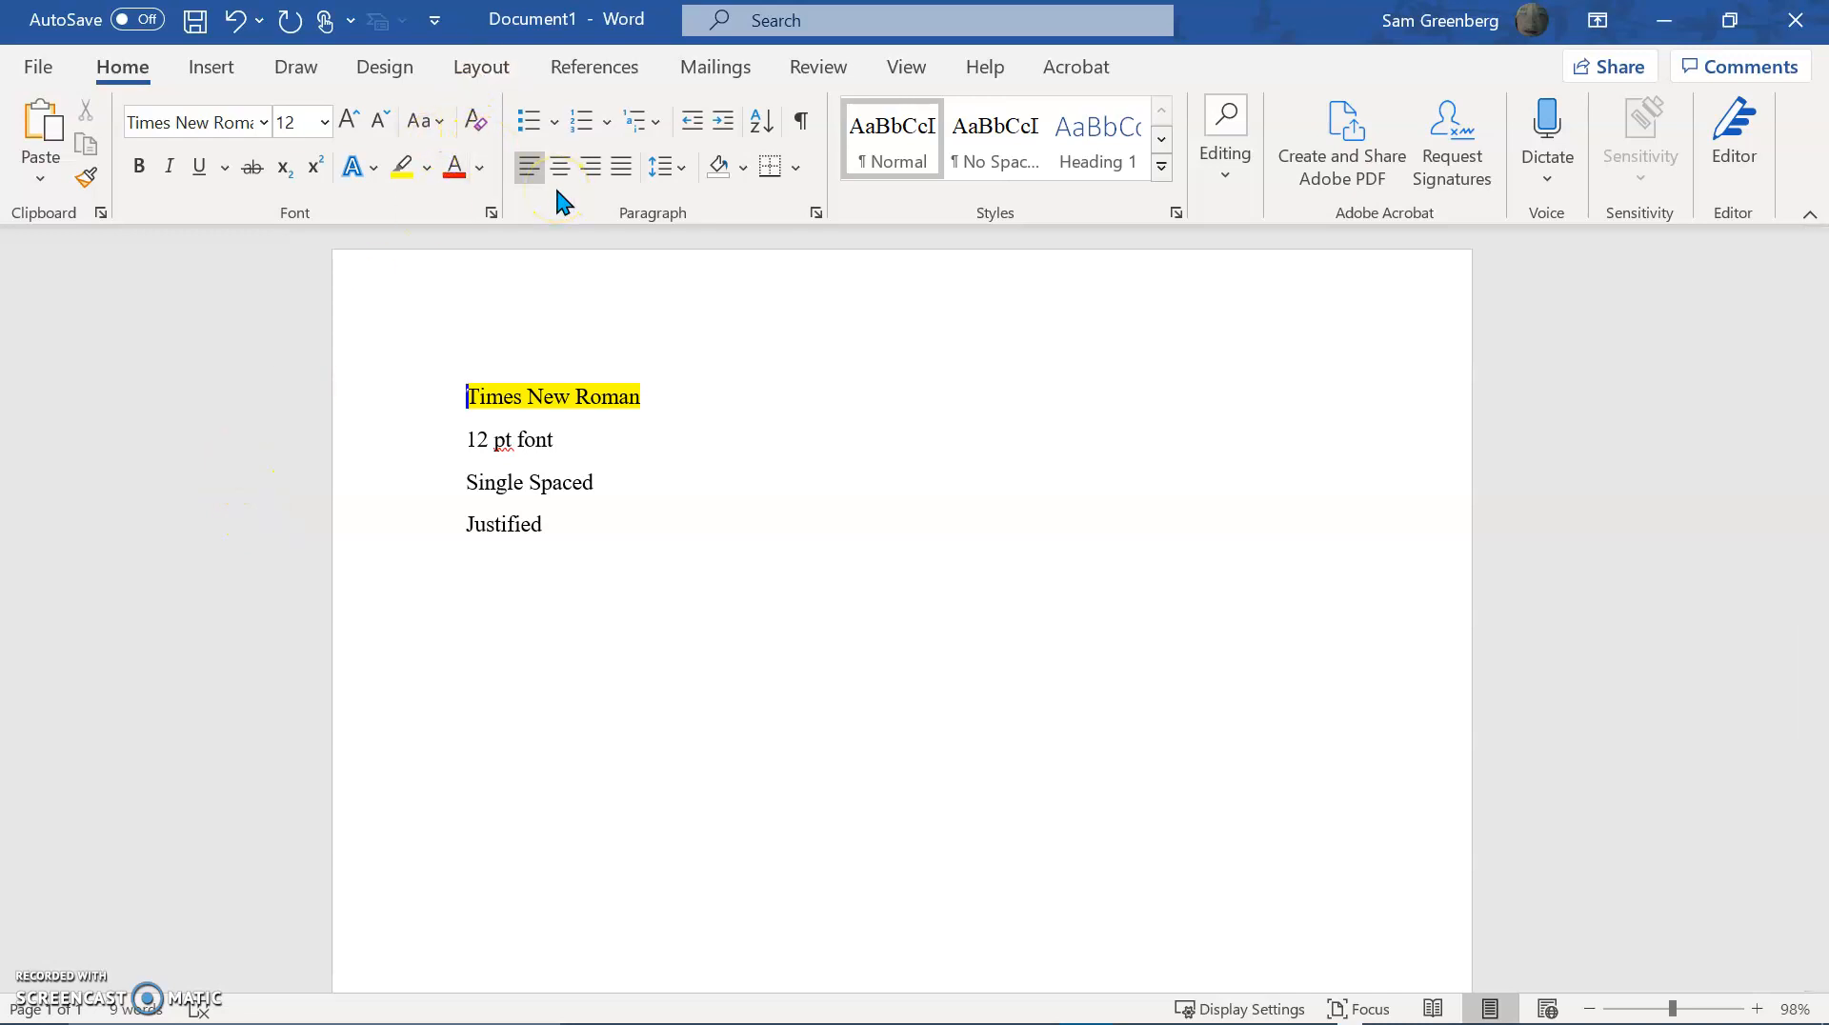
{"action": "left_click", "coordinate": [512, 188]}
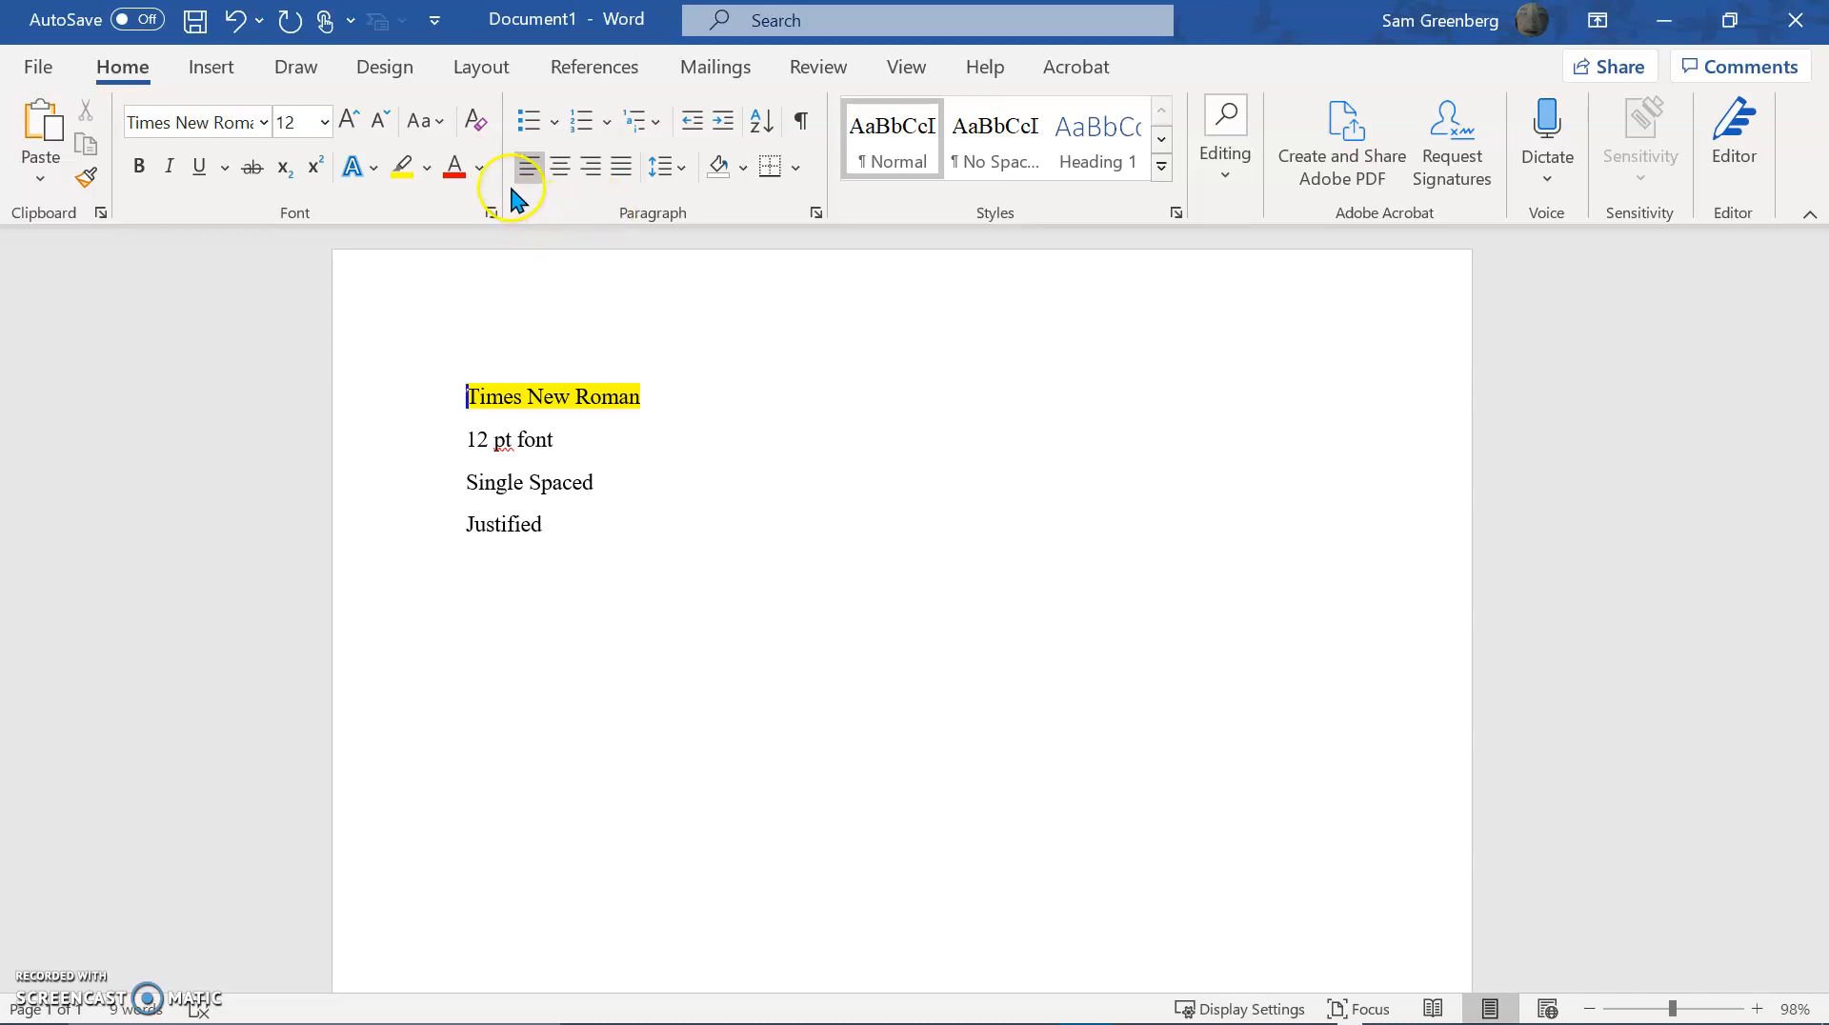
Select the highlighted "Times New Roman" line and change its font color to red.
{"action": "left_click", "coordinate": [371, 419]}
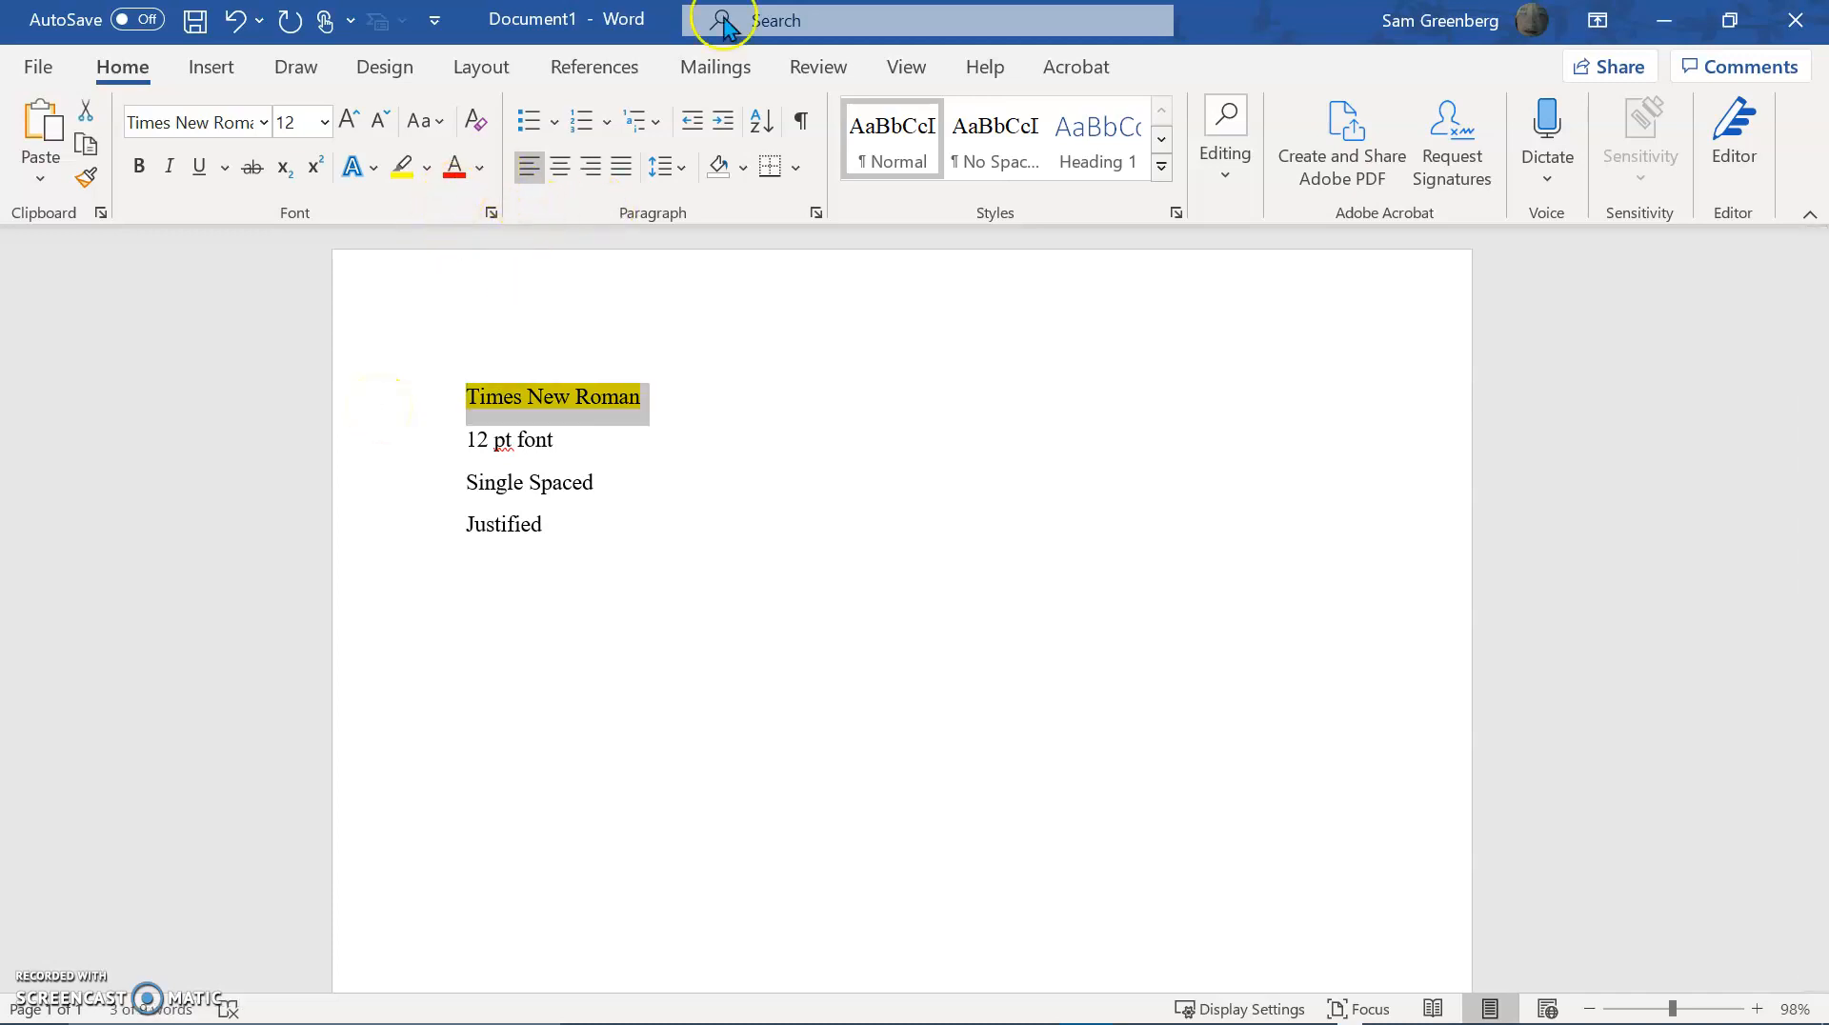
{"action": "left_click", "coordinate": [455, 169]}
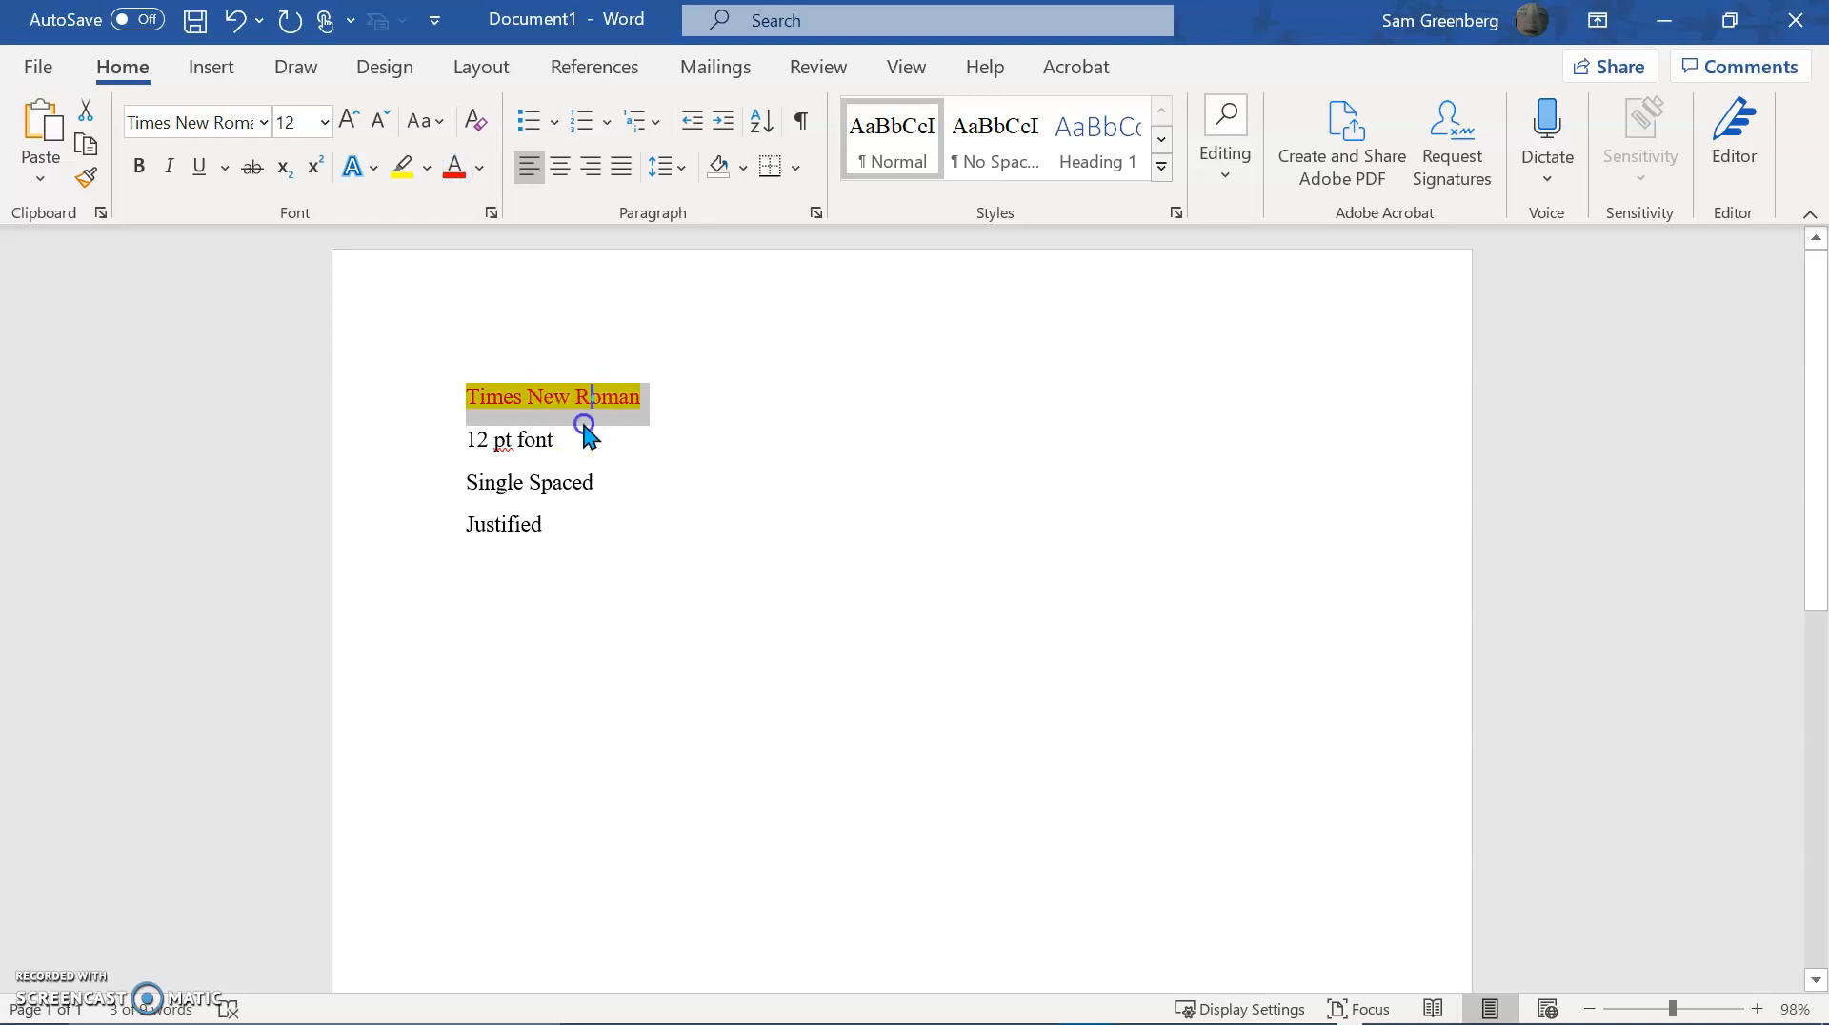
{"action": "left_click", "coordinate": [702, 454]}
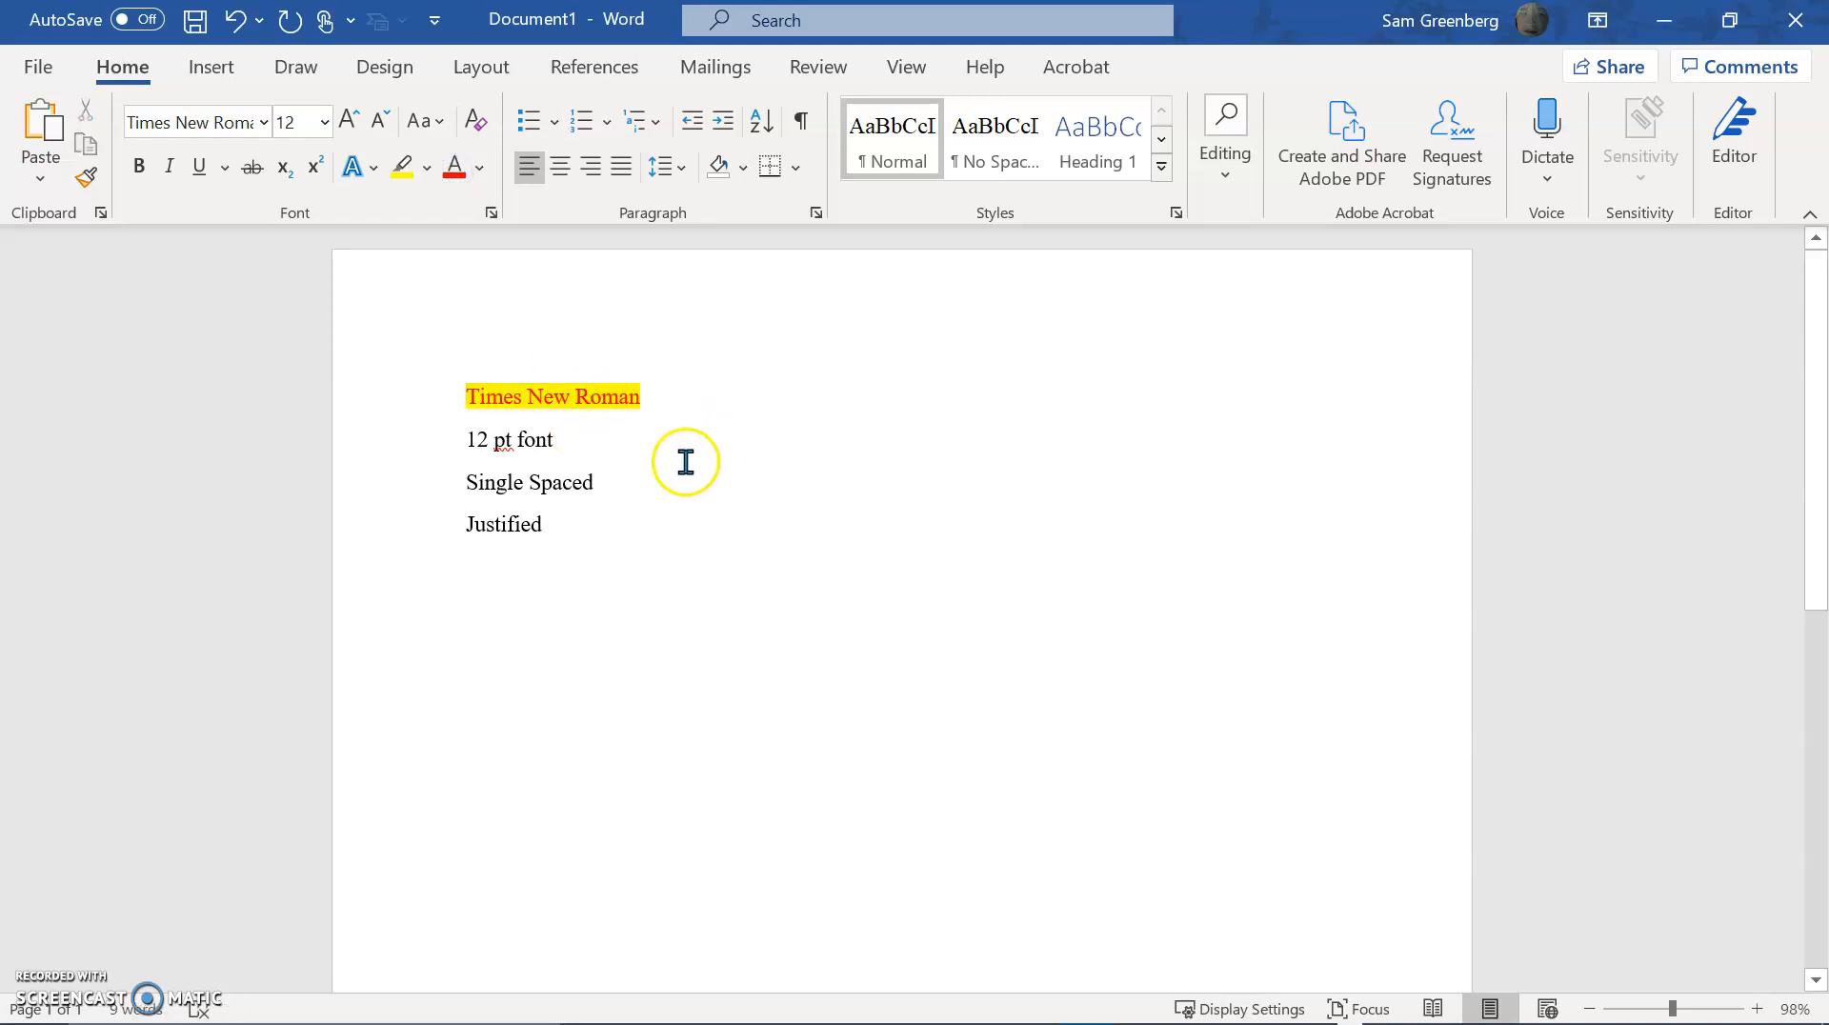
Undo the red font color and remove the yellow highlighting from the "Times New Roman" line.
{"action": "key", "text": "ctrl+z"}
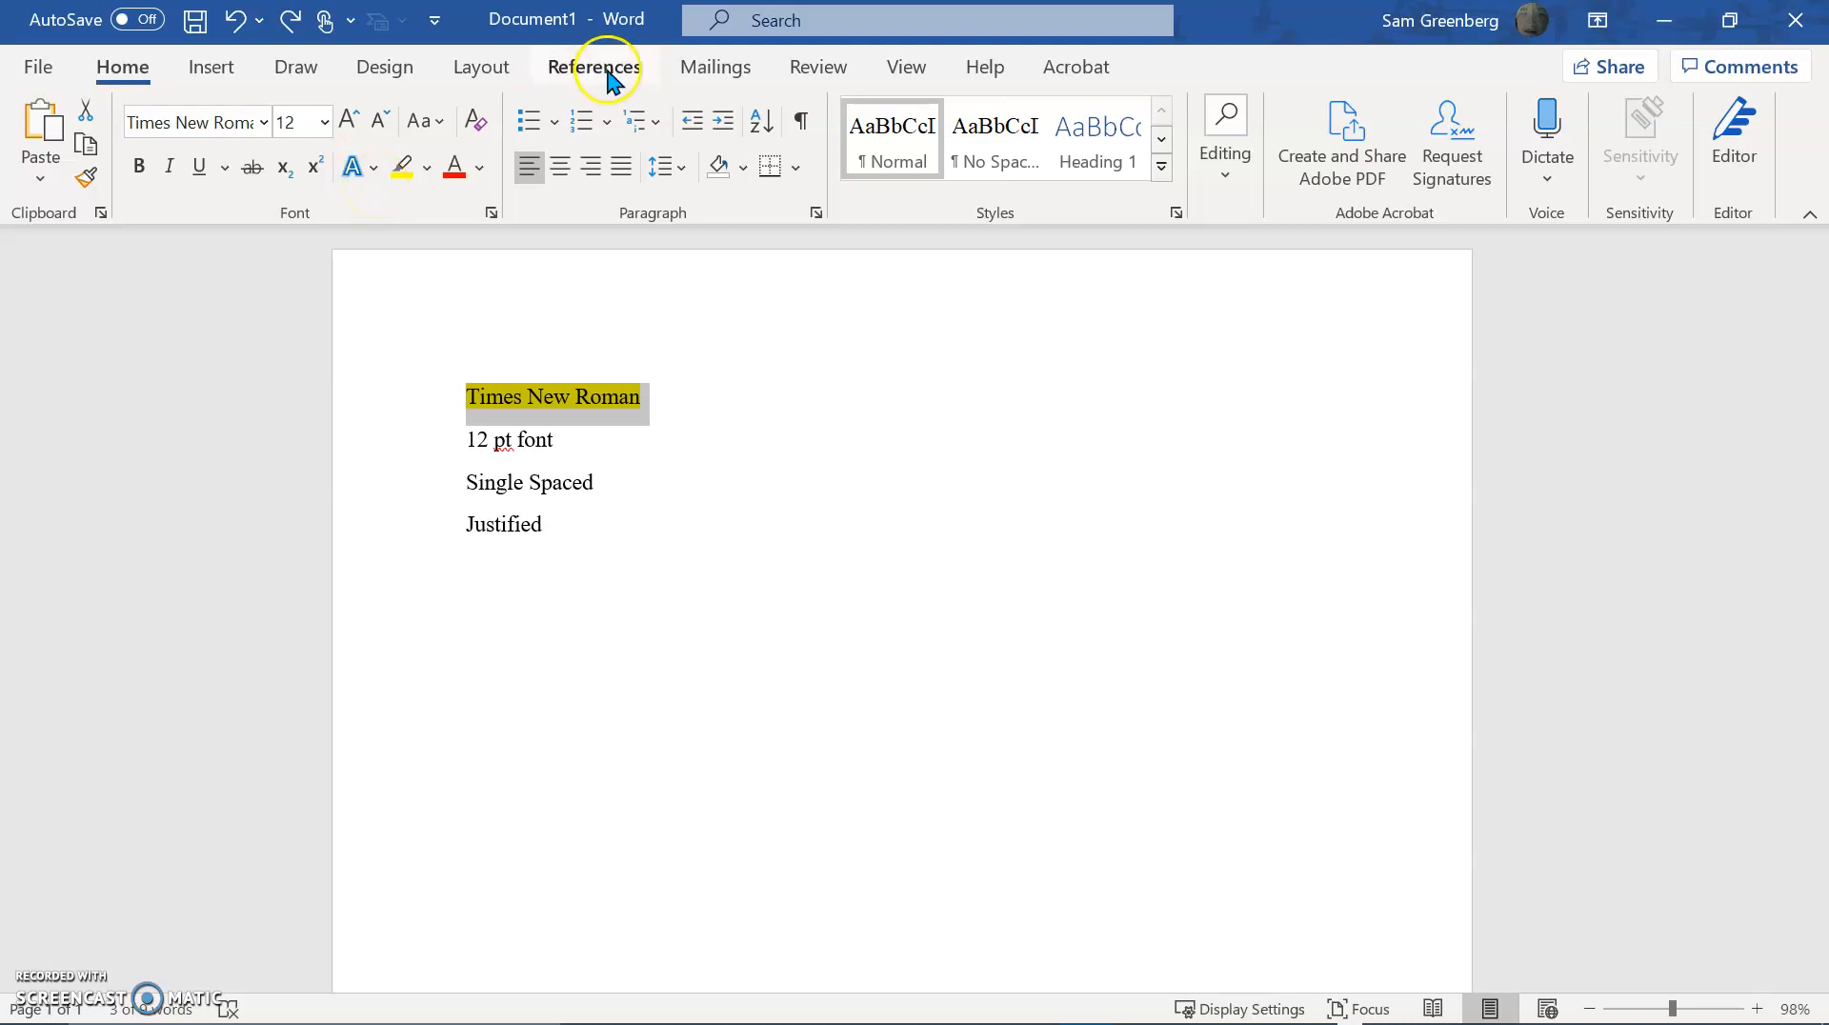
{"action": "left_click", "coordinate": [426, 167]}
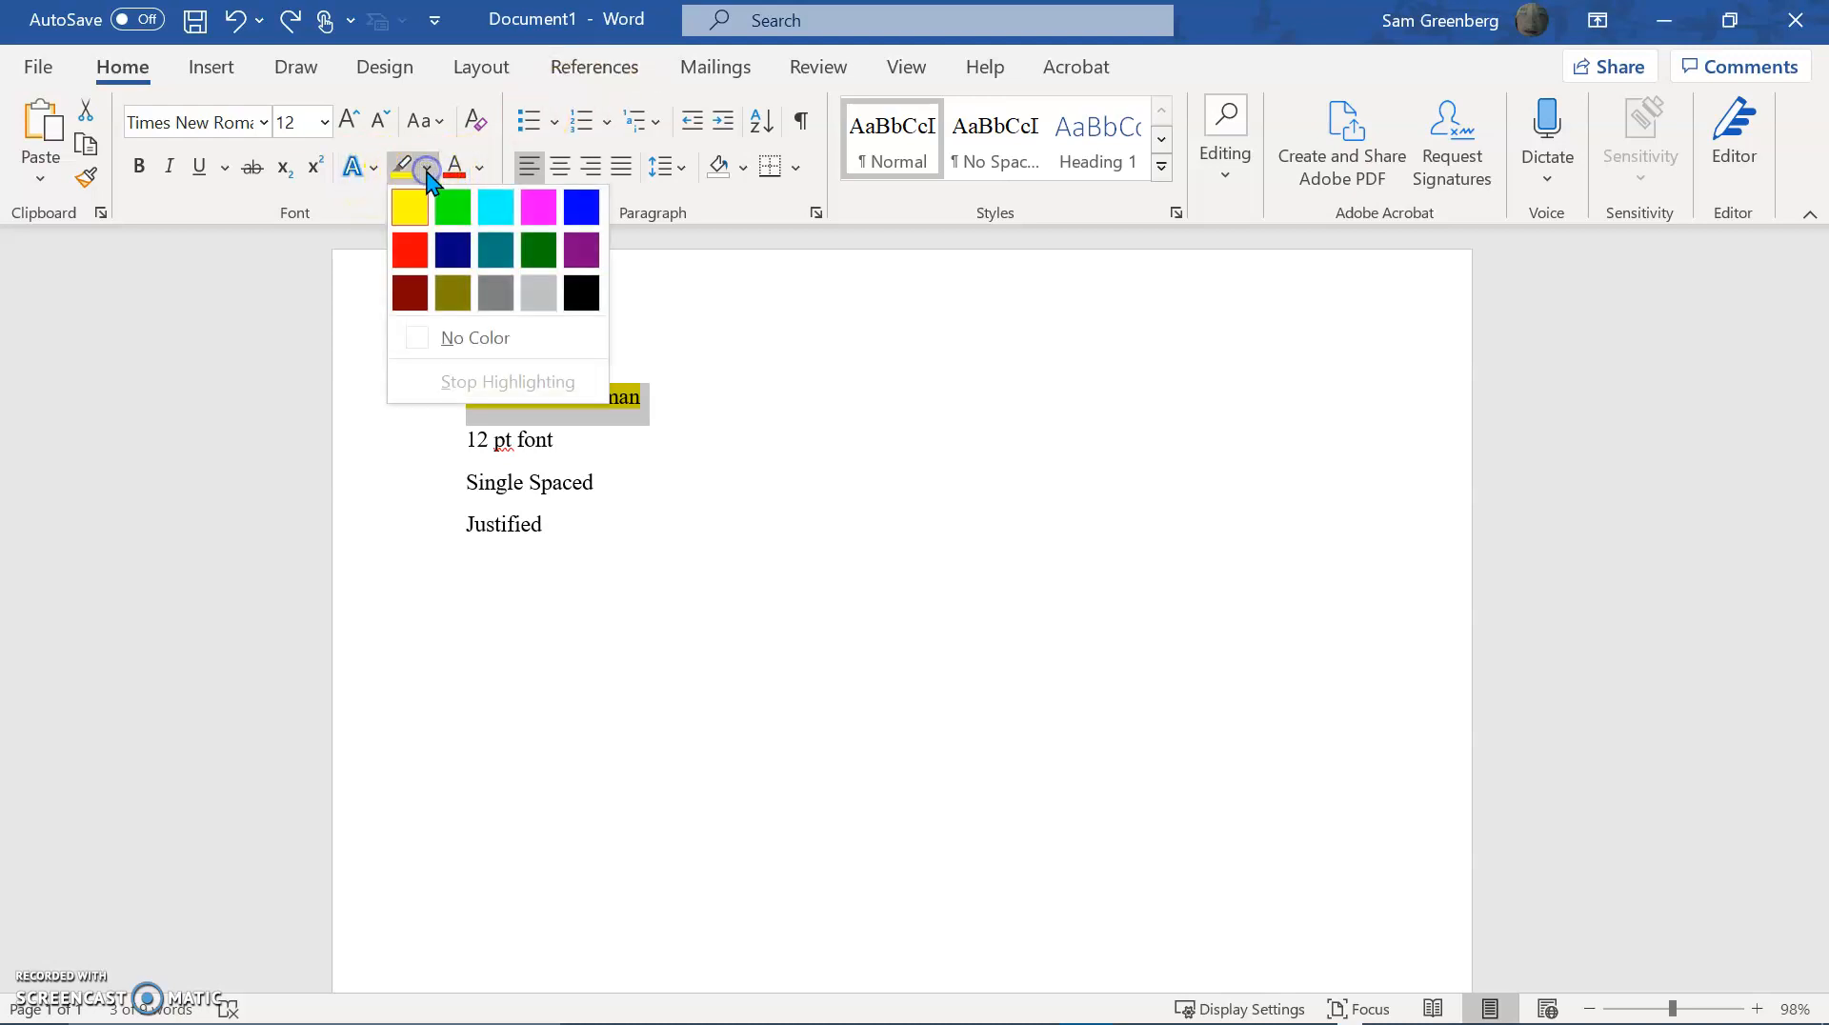
{"action": "left_click", "coordinate": [437, 349]}
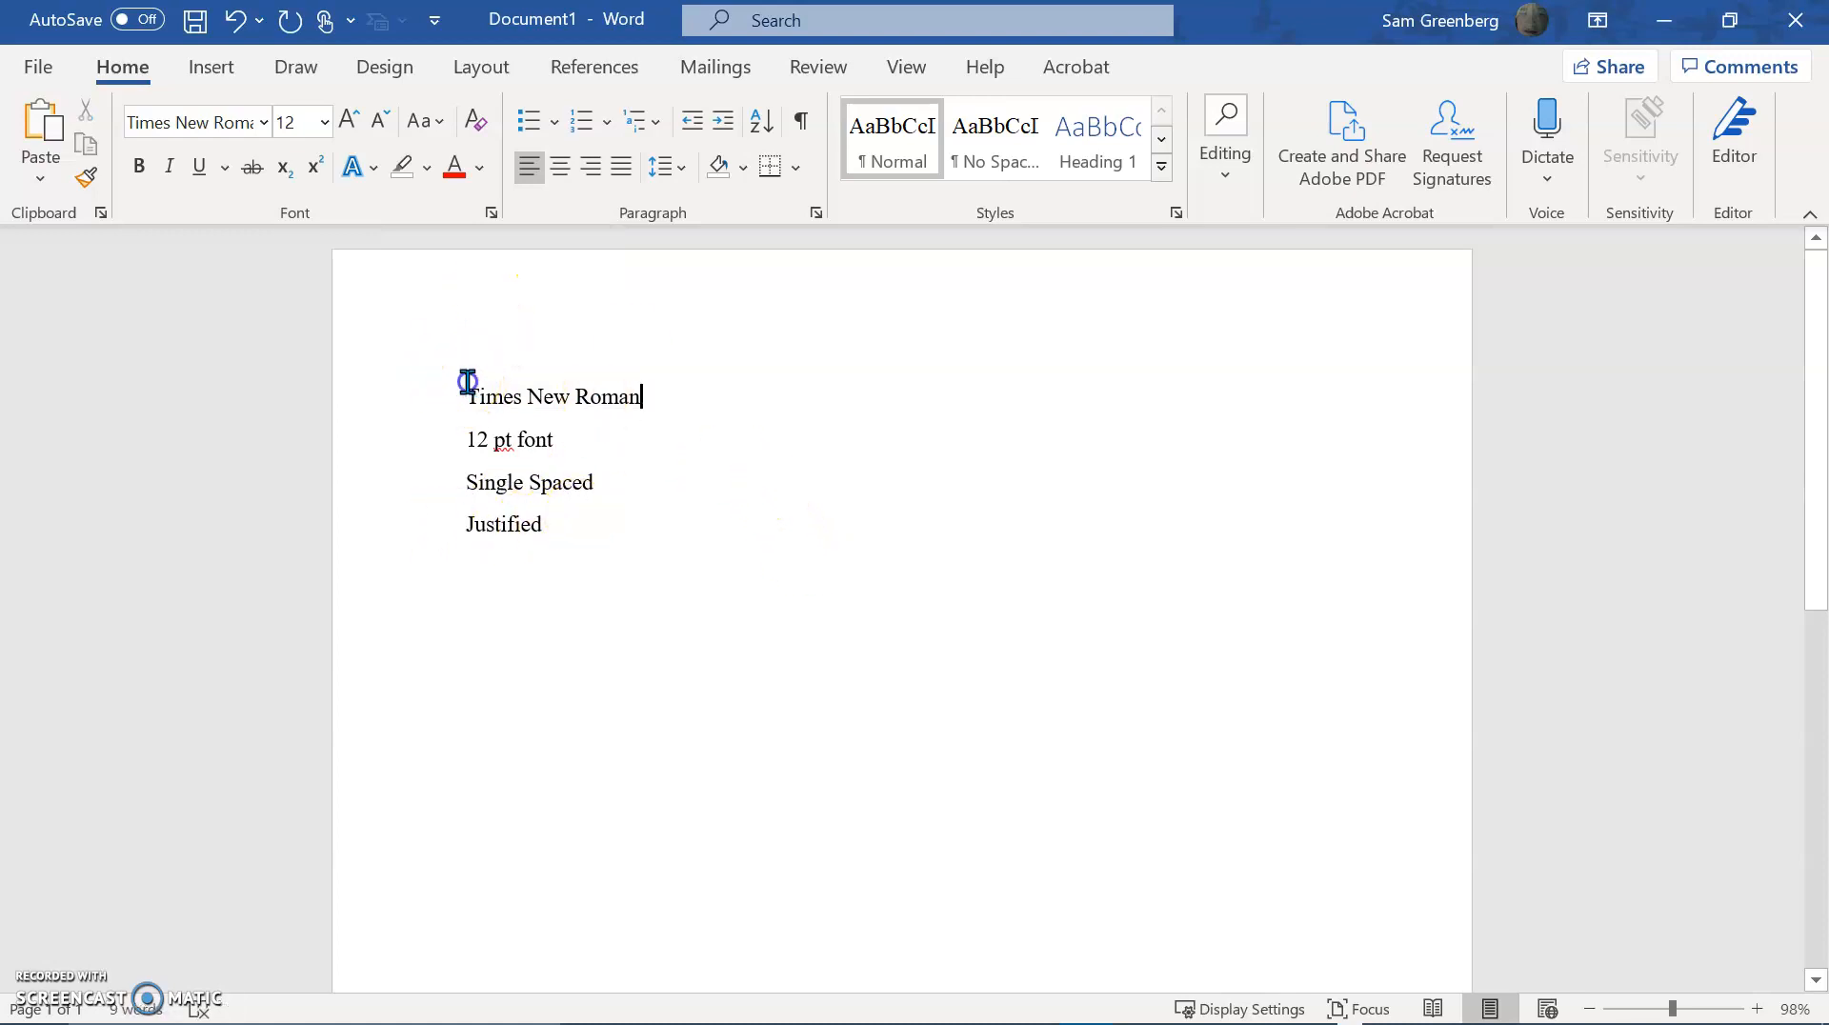
Select all four lines of text and review their Paragraph settings without changing anything.
{"action": "left_click_drag", "start_coordinate": [467, 393], "coordinate": [592, 612]}
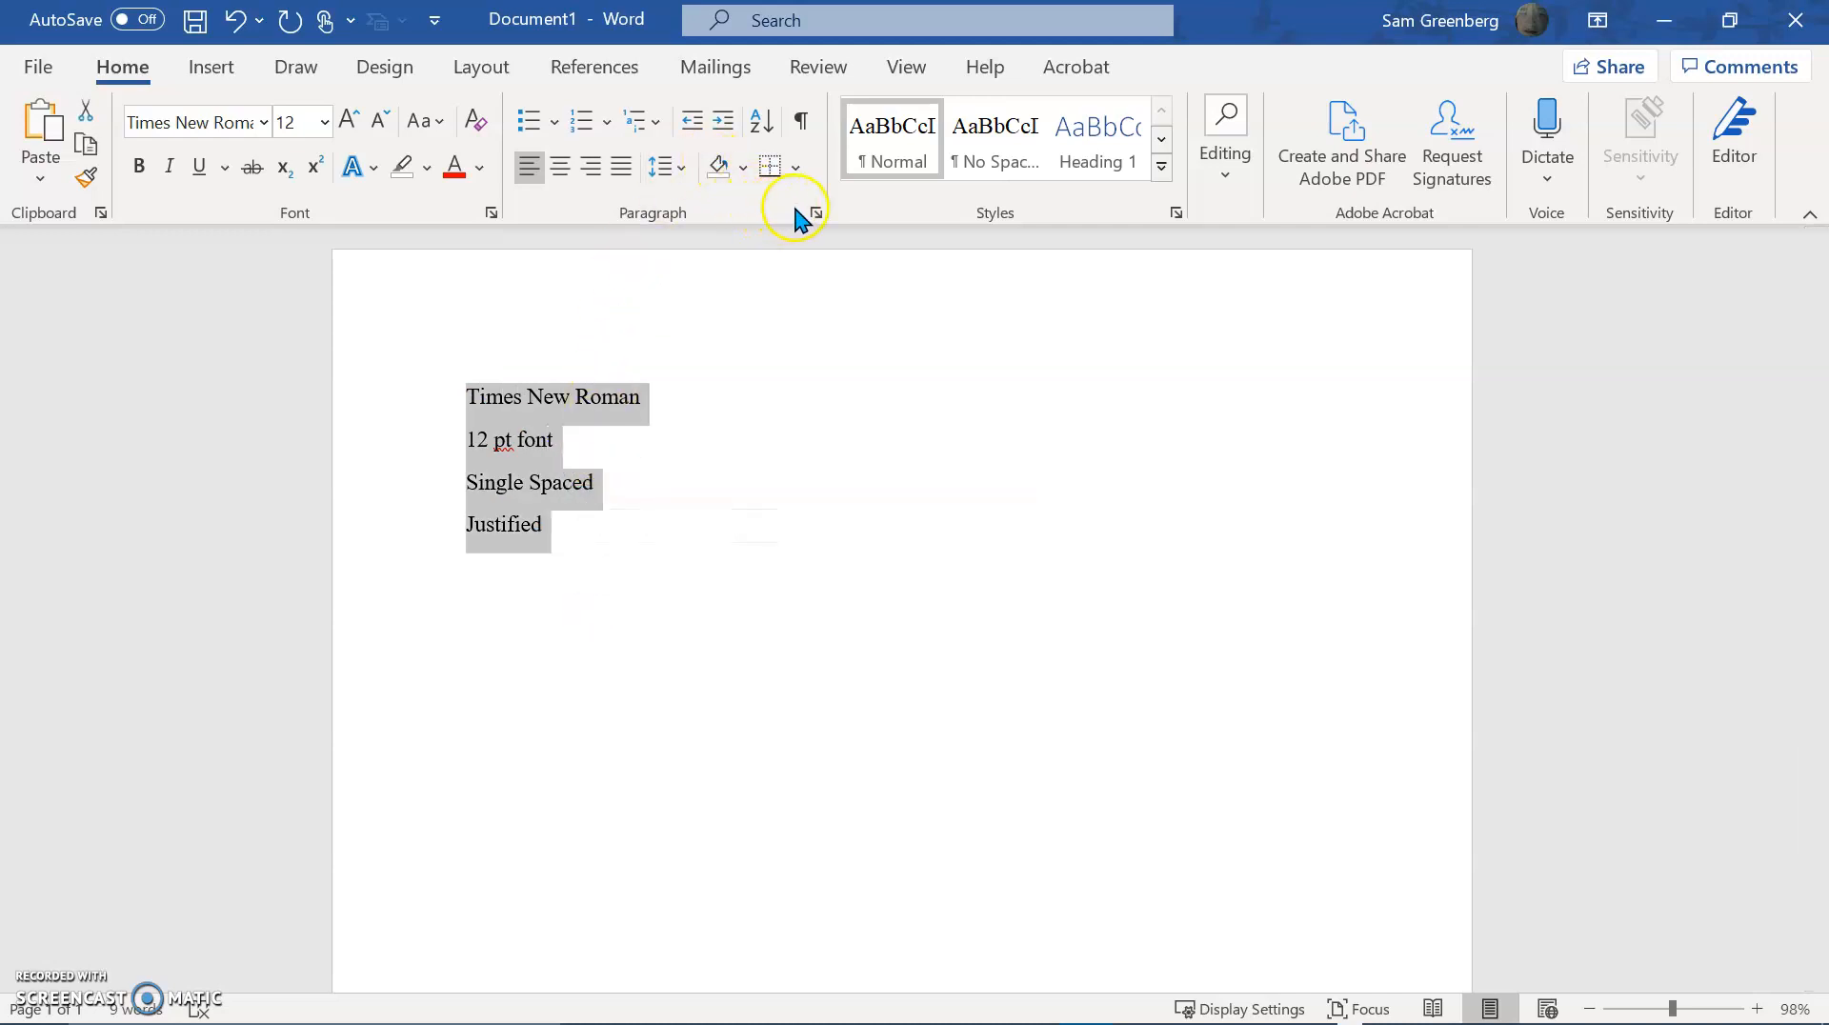
{"action": "key", "text": "alt"}
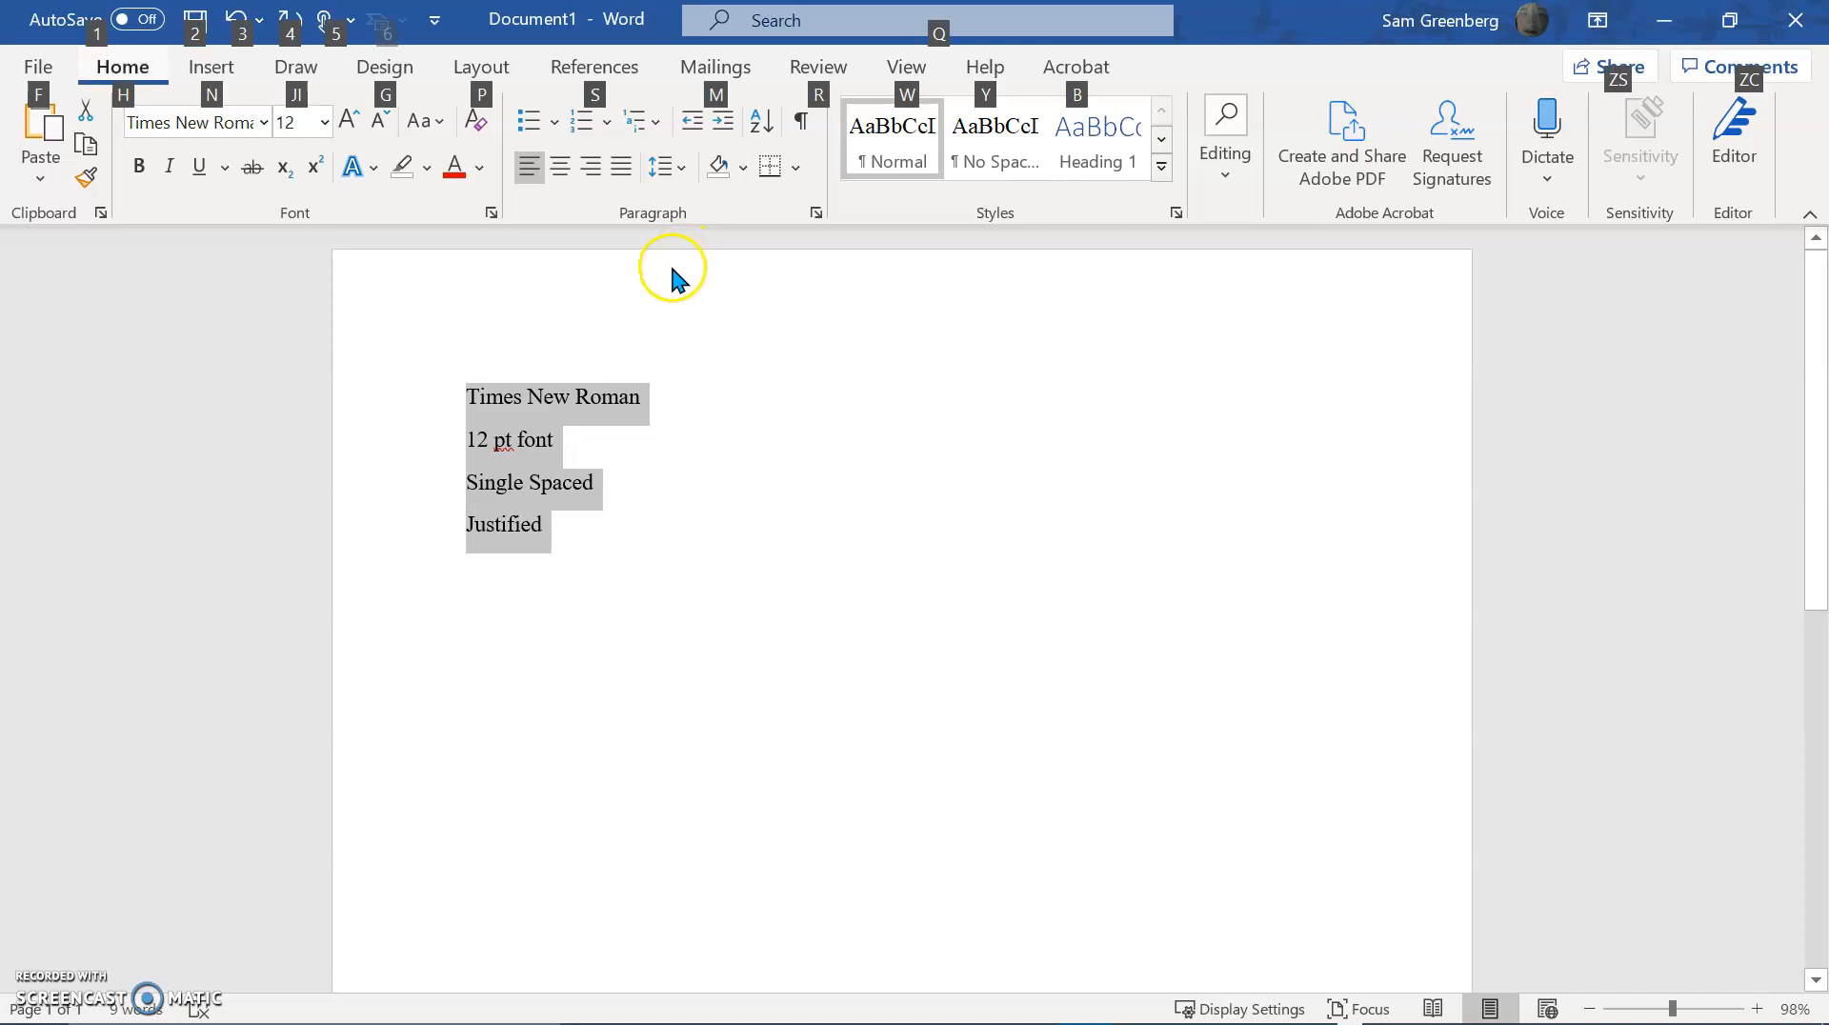
{"action": "key", "text": "h"}
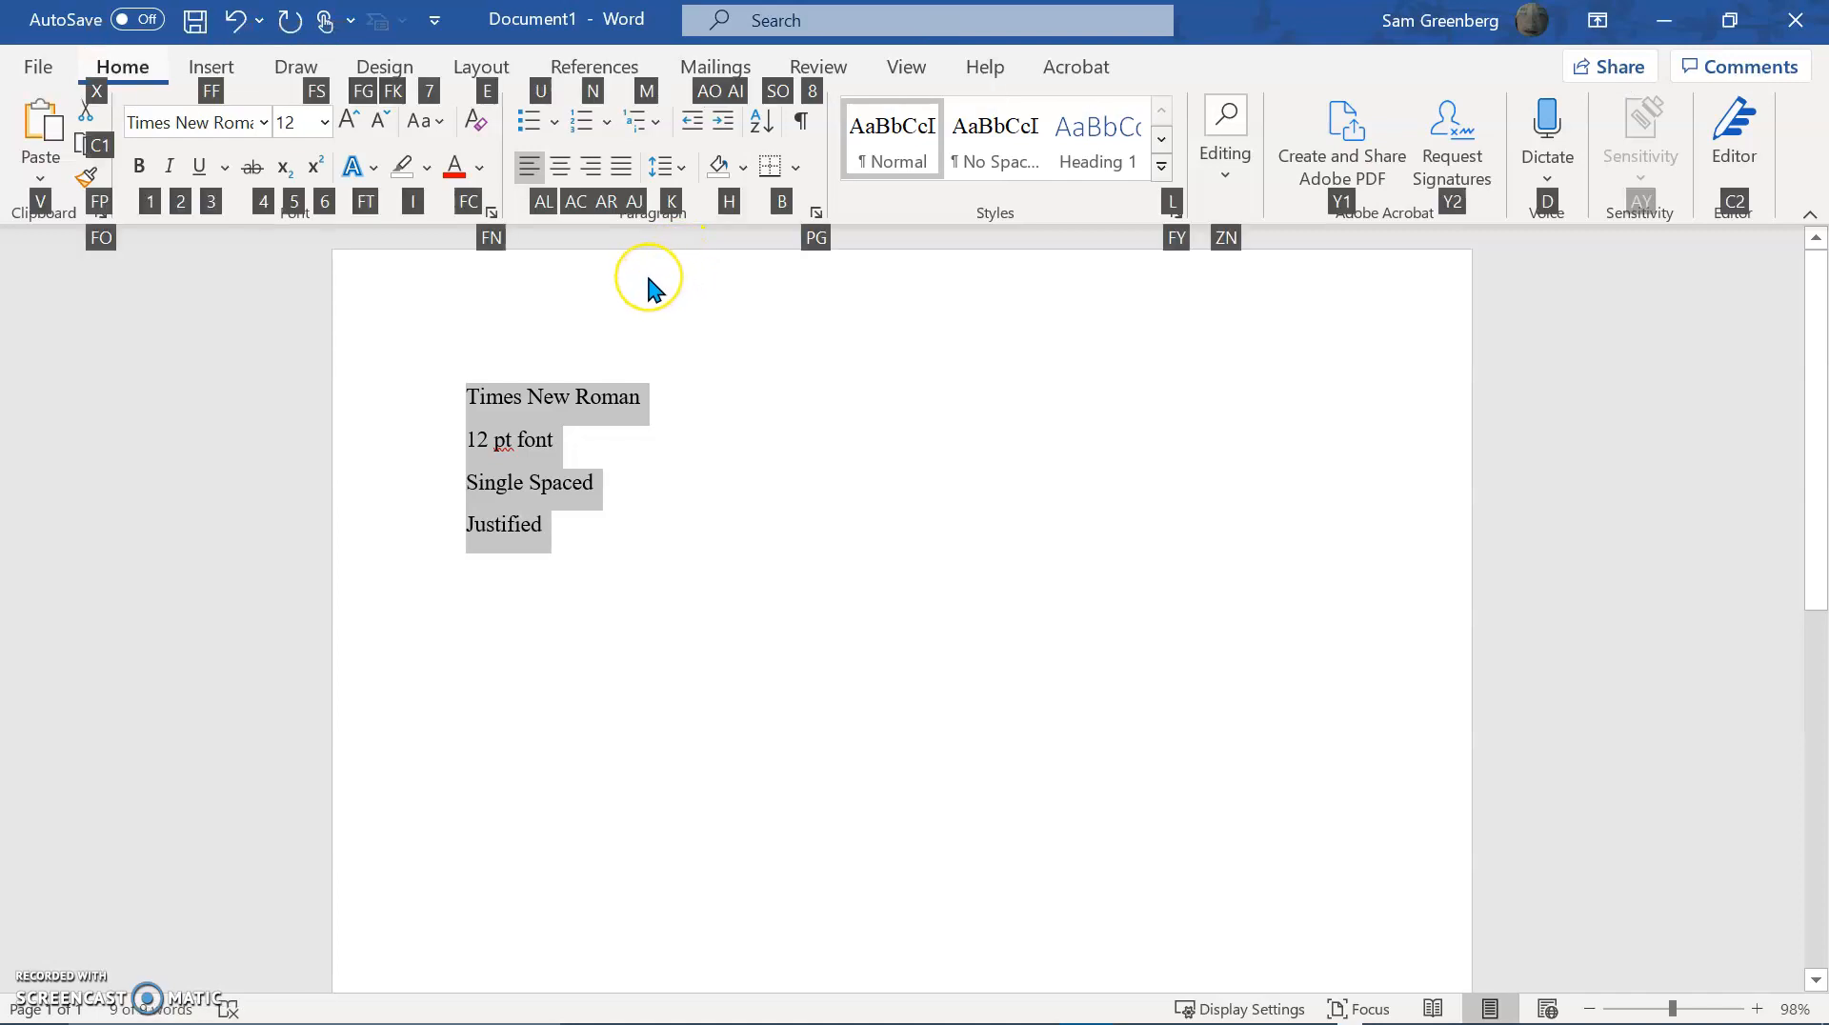
{"action": "key", "text": "p"}
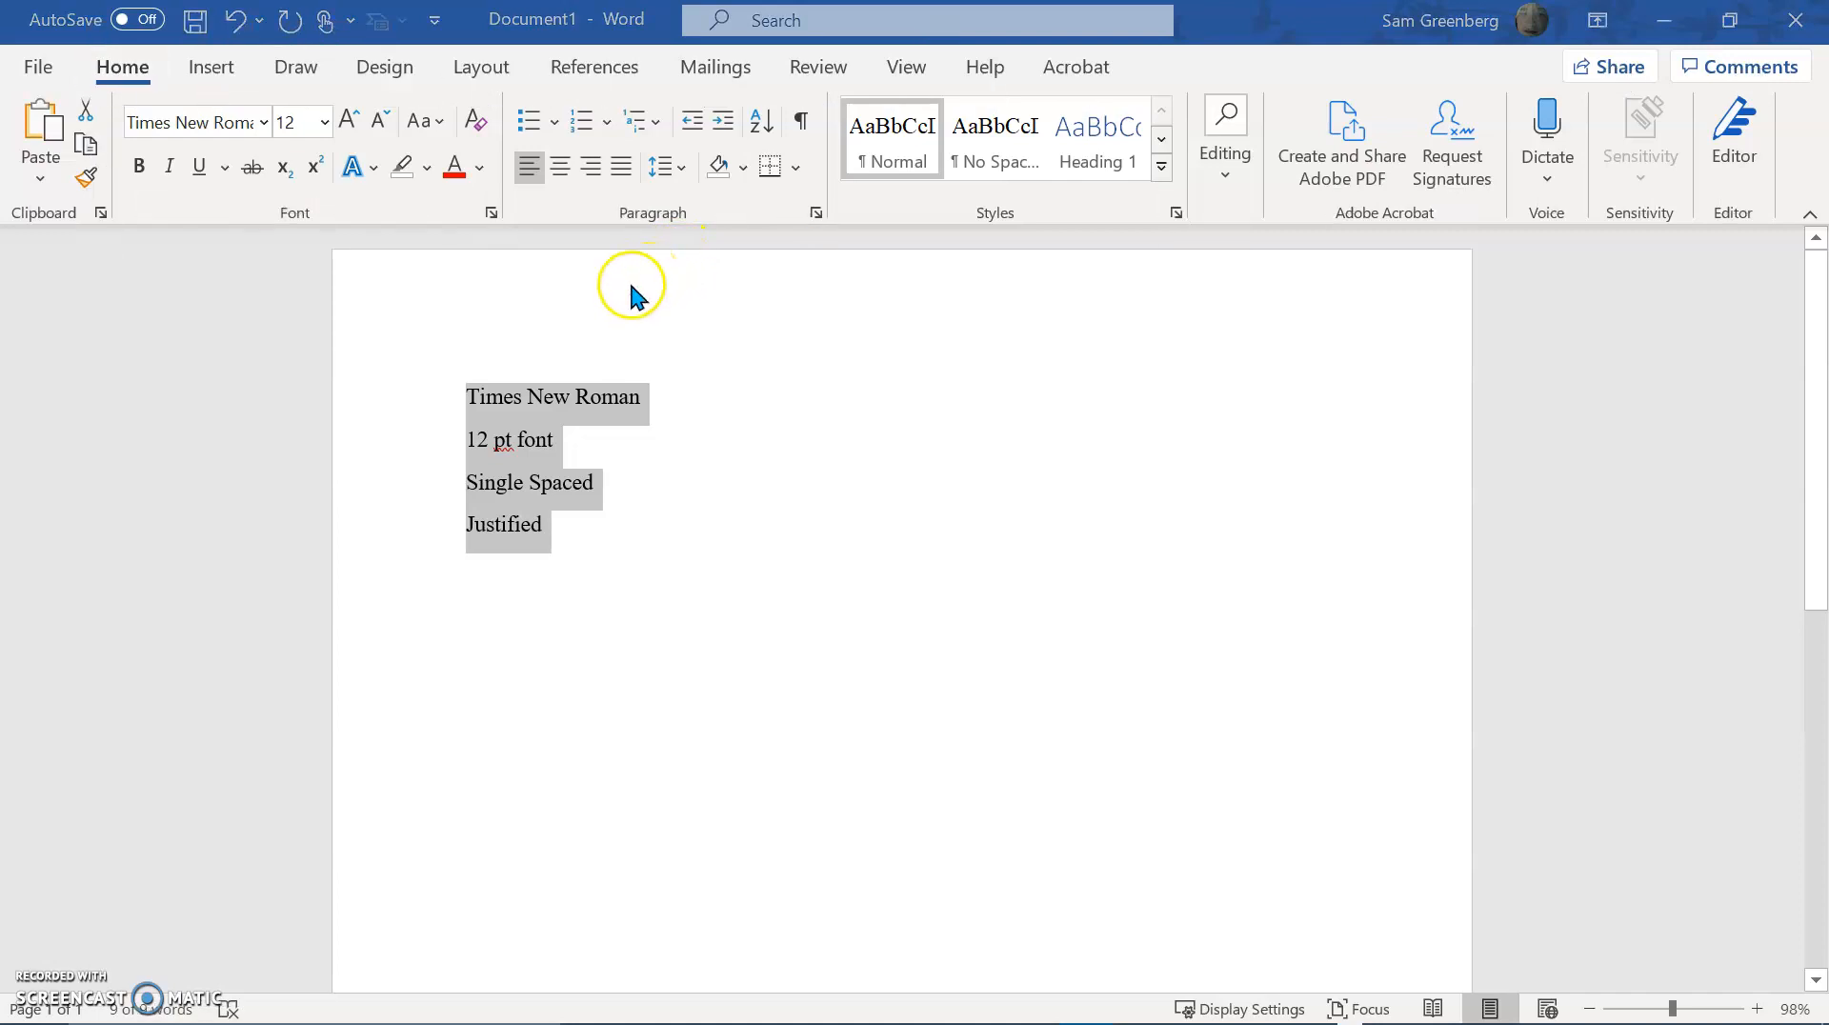
{"action": "key", "text": "g"}
{"action": "left_click", "coordinate": [1167, 863]}
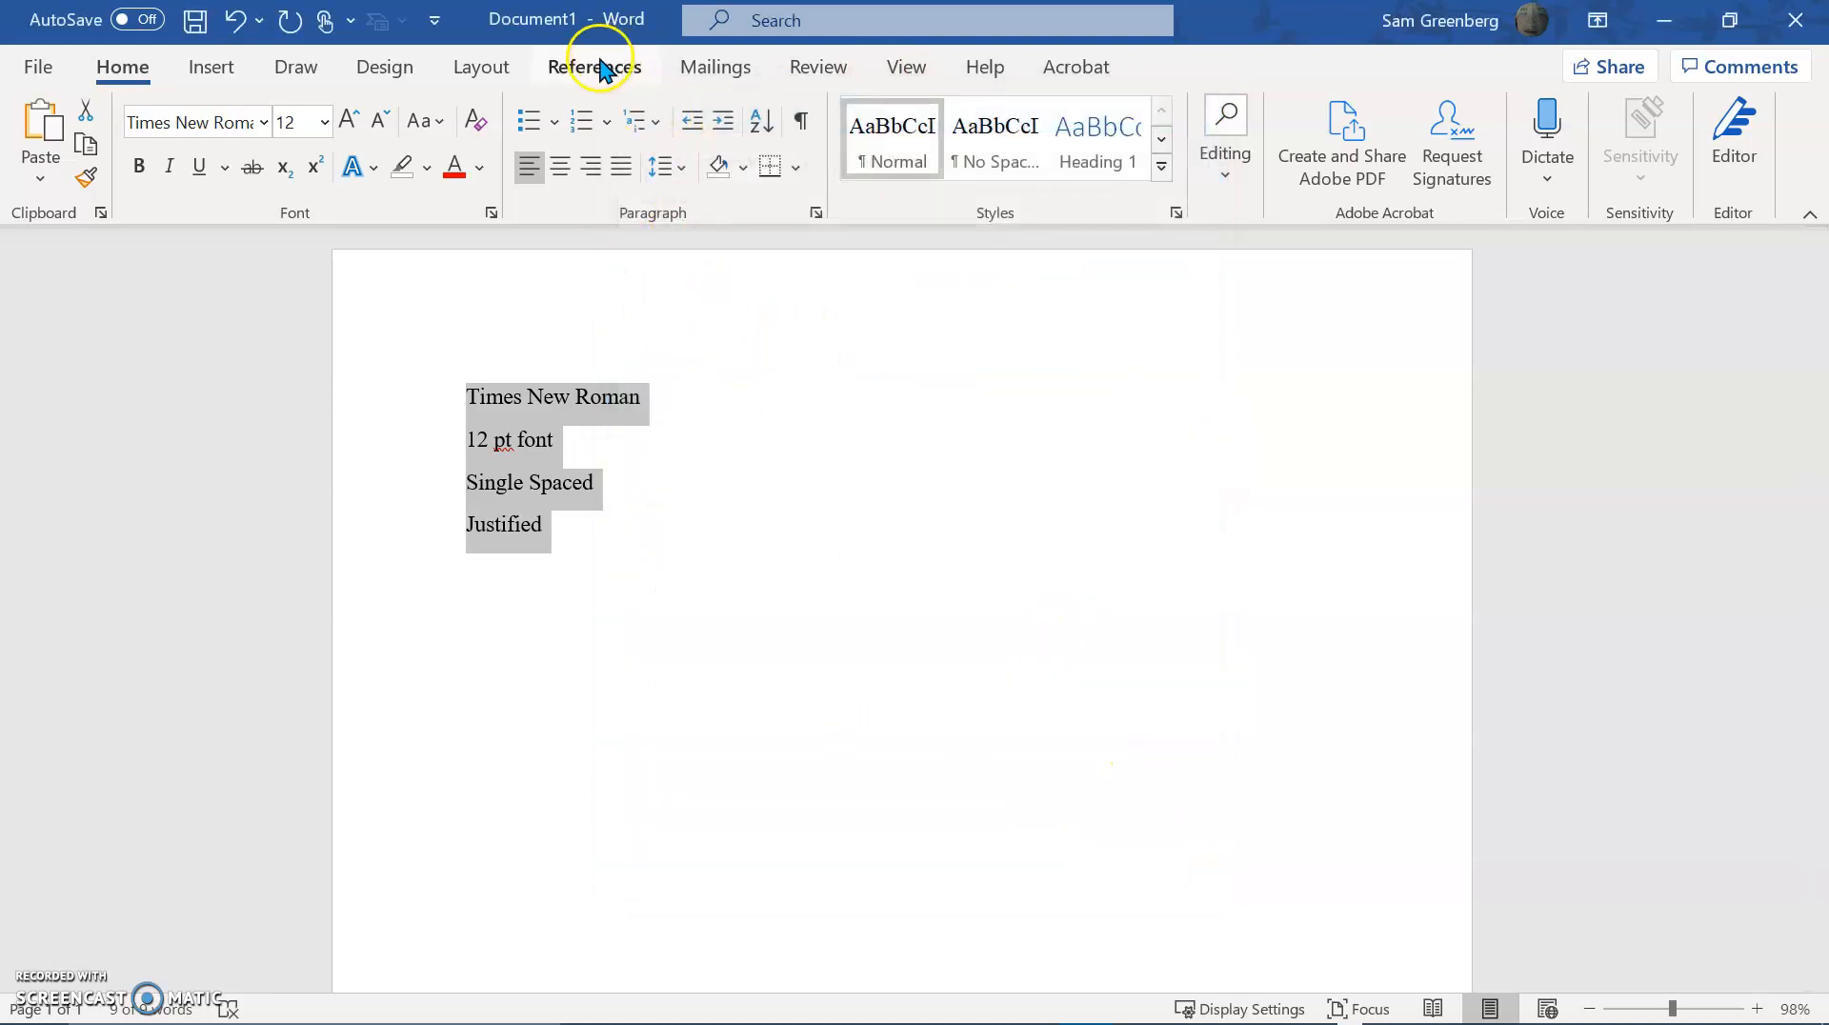
Turn the four selected lines into a bulleted list with round bullets.
{"action": "left_click", "coordinate": [542, 127]}
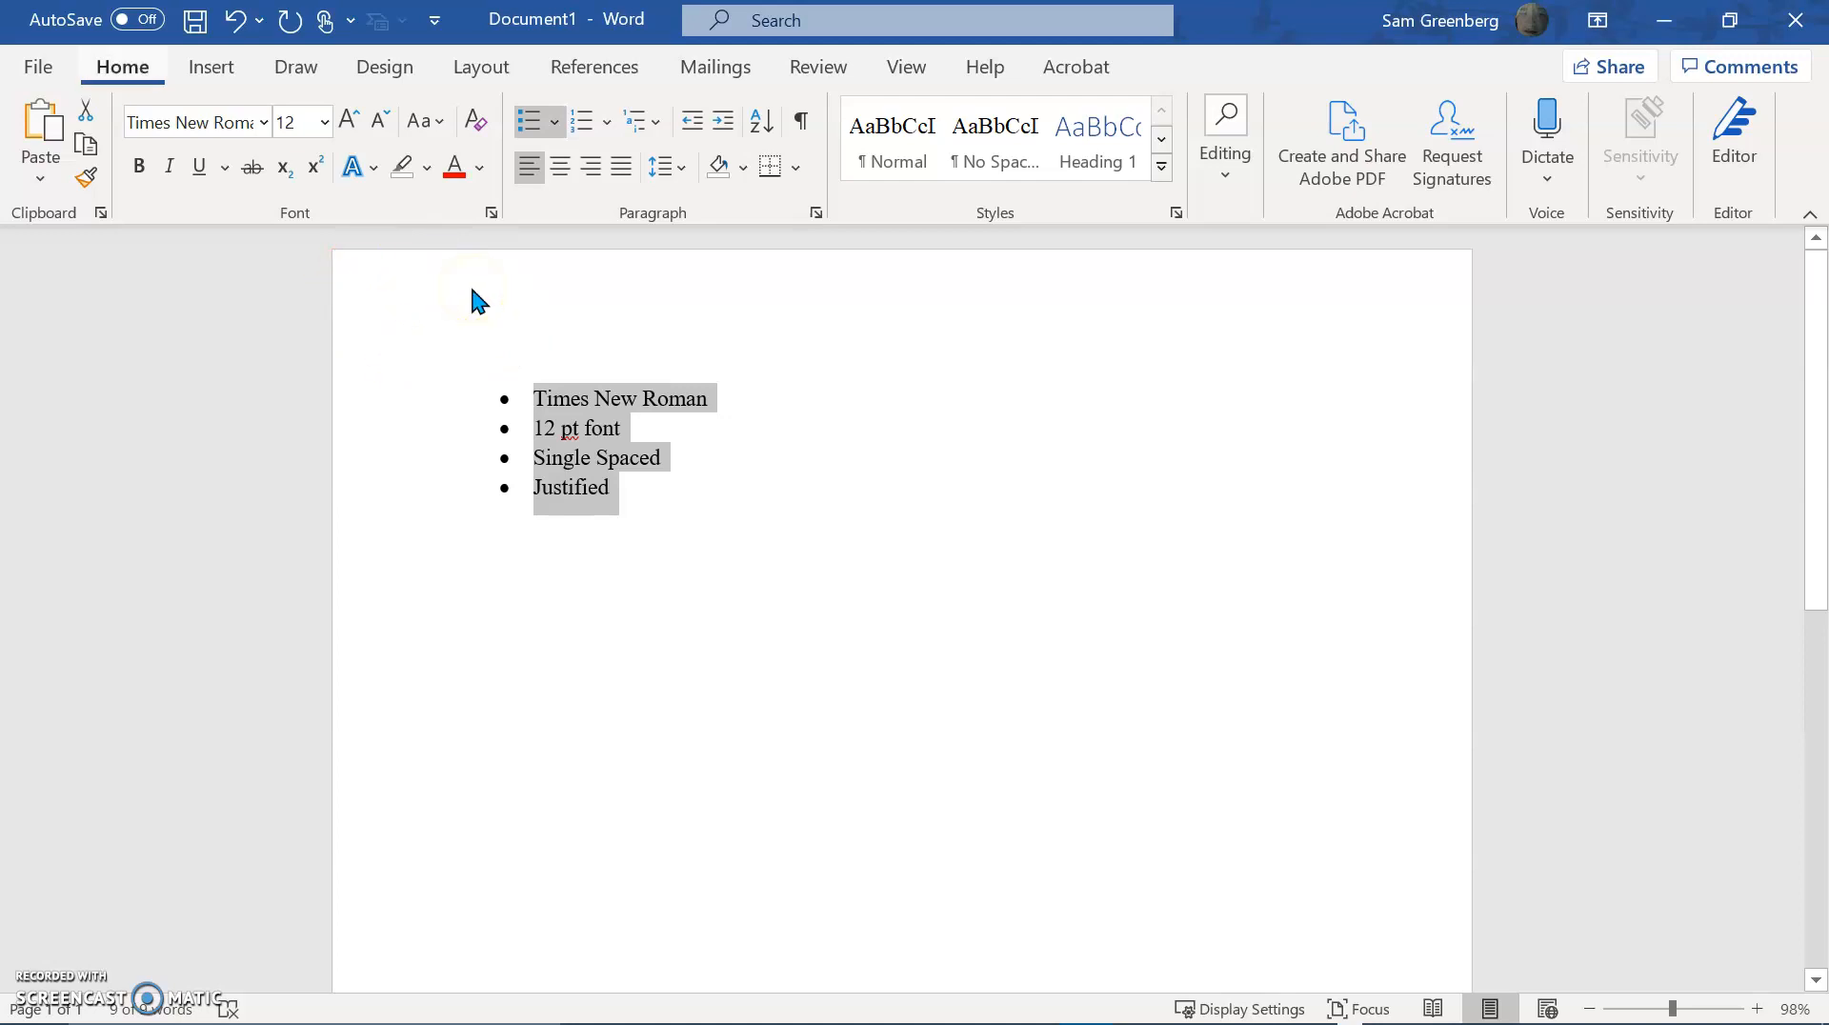
{"action": "key", "text": "alt"}
{"action": "key", "text": "h"}
{"action": "left_click", "coordinate": [768, 551]}
{"action": "left_click", "coordinate": [747, 416]}
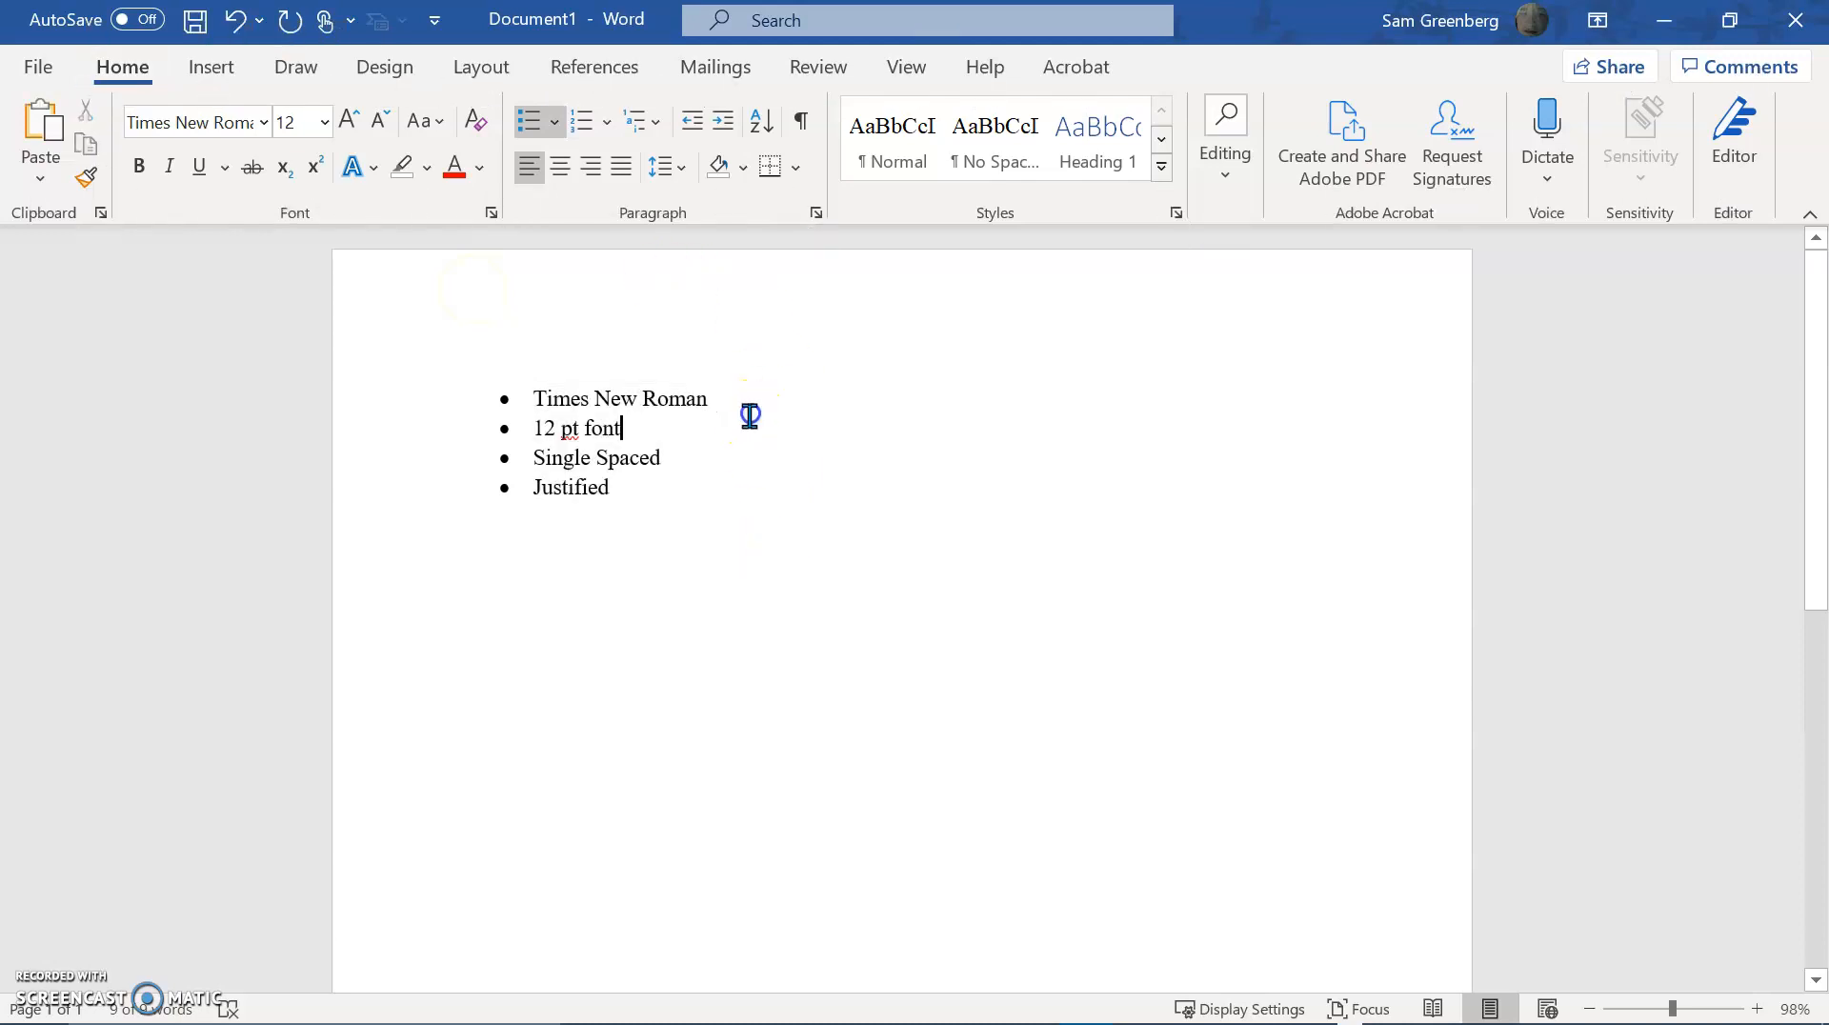
Demote the "12 pt font" bullet through several deeper list levels.
{"action": "left_click", "coordinate": [535, 431]}
{"action": "key", "text": "Tab"}
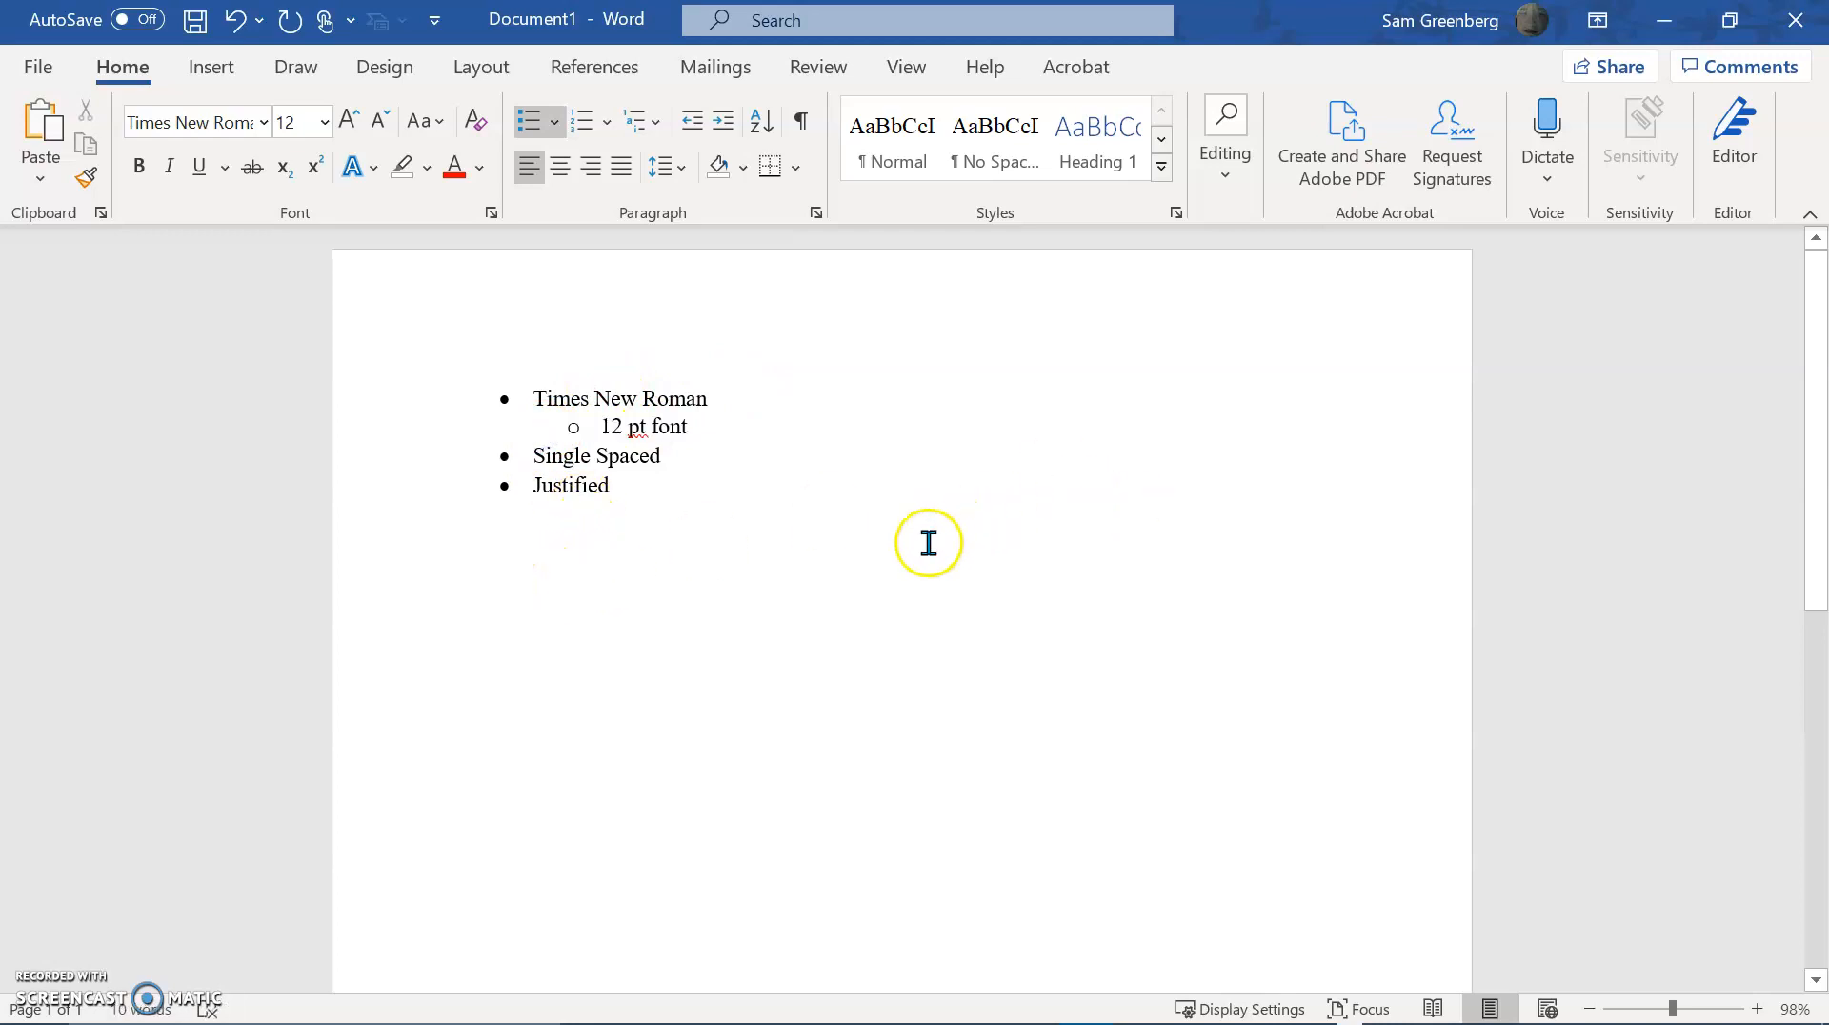
{"action": "key", "text": "ctrl+z"}
{"action": "key", "text": "Tab"}
{"action": "key", "text": "Tab"}
{"action": "key", "text": "Tab"}
{"action": "key", "text": "Tab"}
{"action": "key", "text": "Tab"}
{"action": "key", "text": "Tab"}
{"action": "key", "text": "Tab"}
{"action": "key", "text": "Tab"}
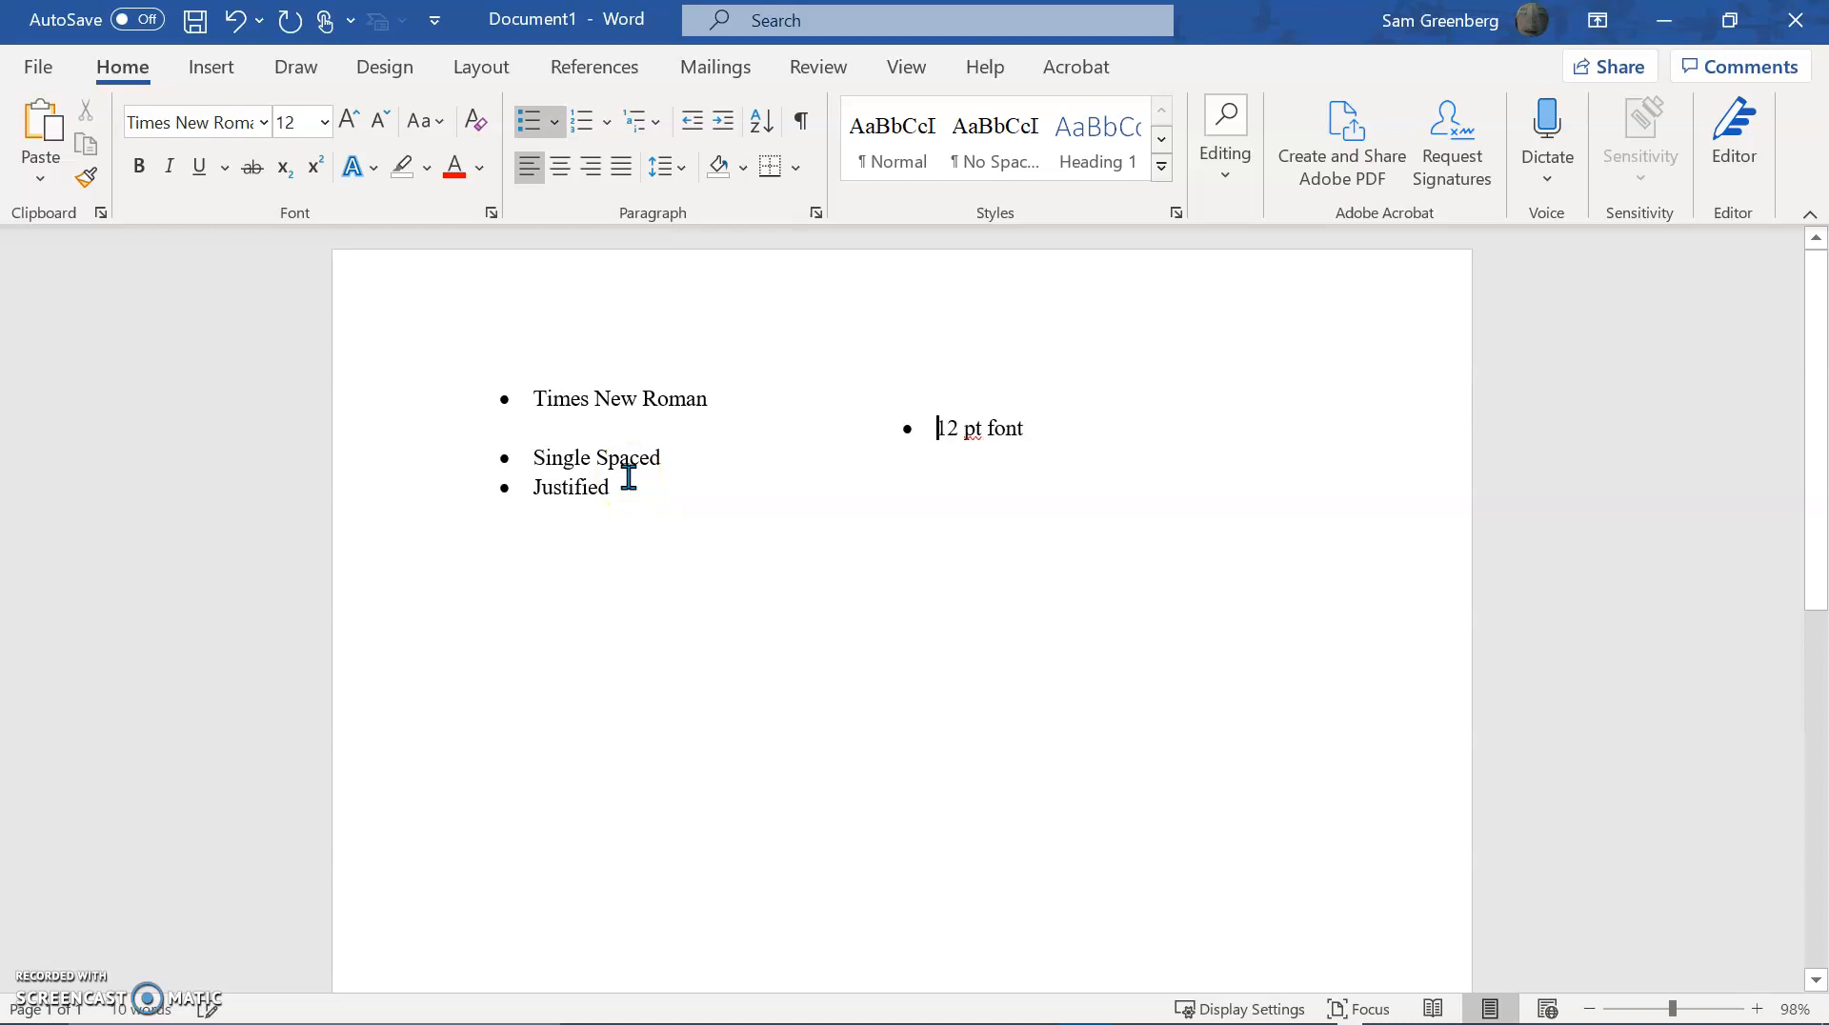
Undo all the demotions of the "12 pt font" bullet so it is back at the first list level.
{"action": "key", "text": "ctrl+z"}
{"action": "key", "text": "ctrl+z"}
{"action": "key", "text": "ctrl+z"}
{"action": "key", "text": "ctrl+z"}
{"action": "key", "text": "ctrl+z"}
{"action": "key", "text": "ctrl+z"}
{"action": "key", "text": "ctrl+z"}
{"action": "key", "text": "ctrl+z"}
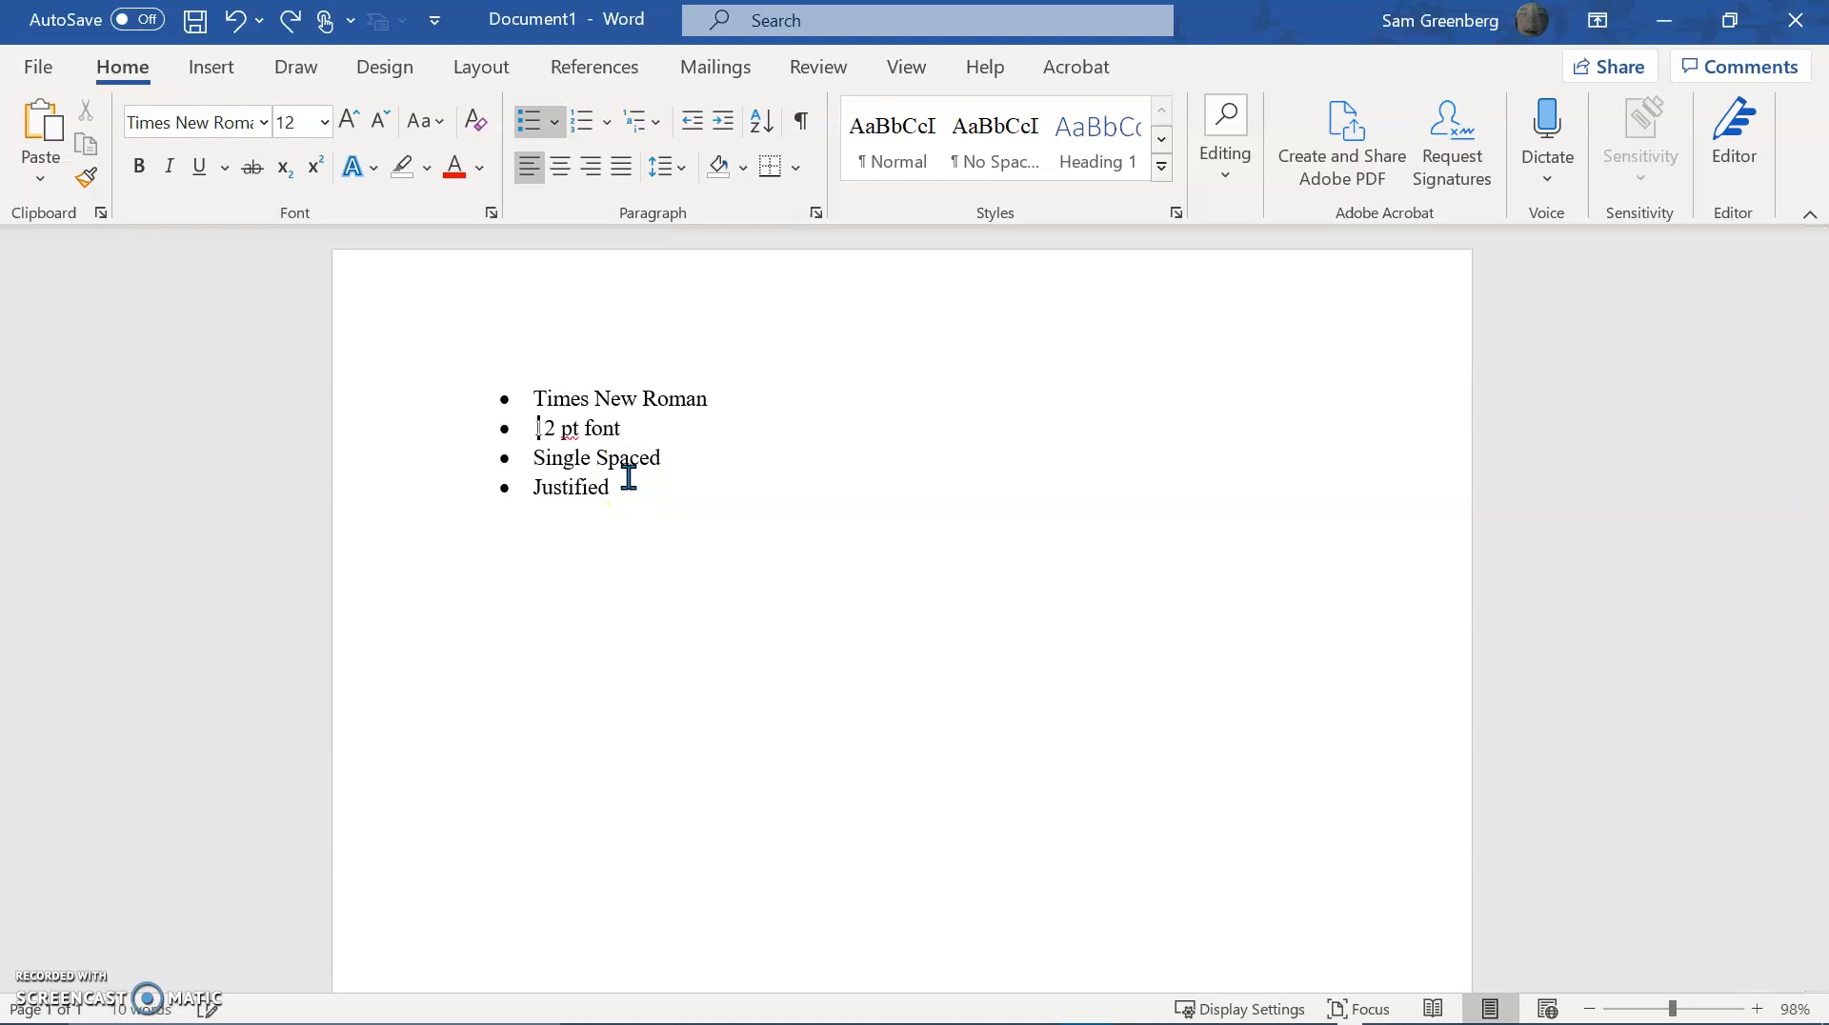
Convert the whole four-item bulleted list into a numbered list in 1., 2., 3. format.
{"action": "left_click_drag", "start_coordinate": [524, 398], "coordinate": [606, 534]}
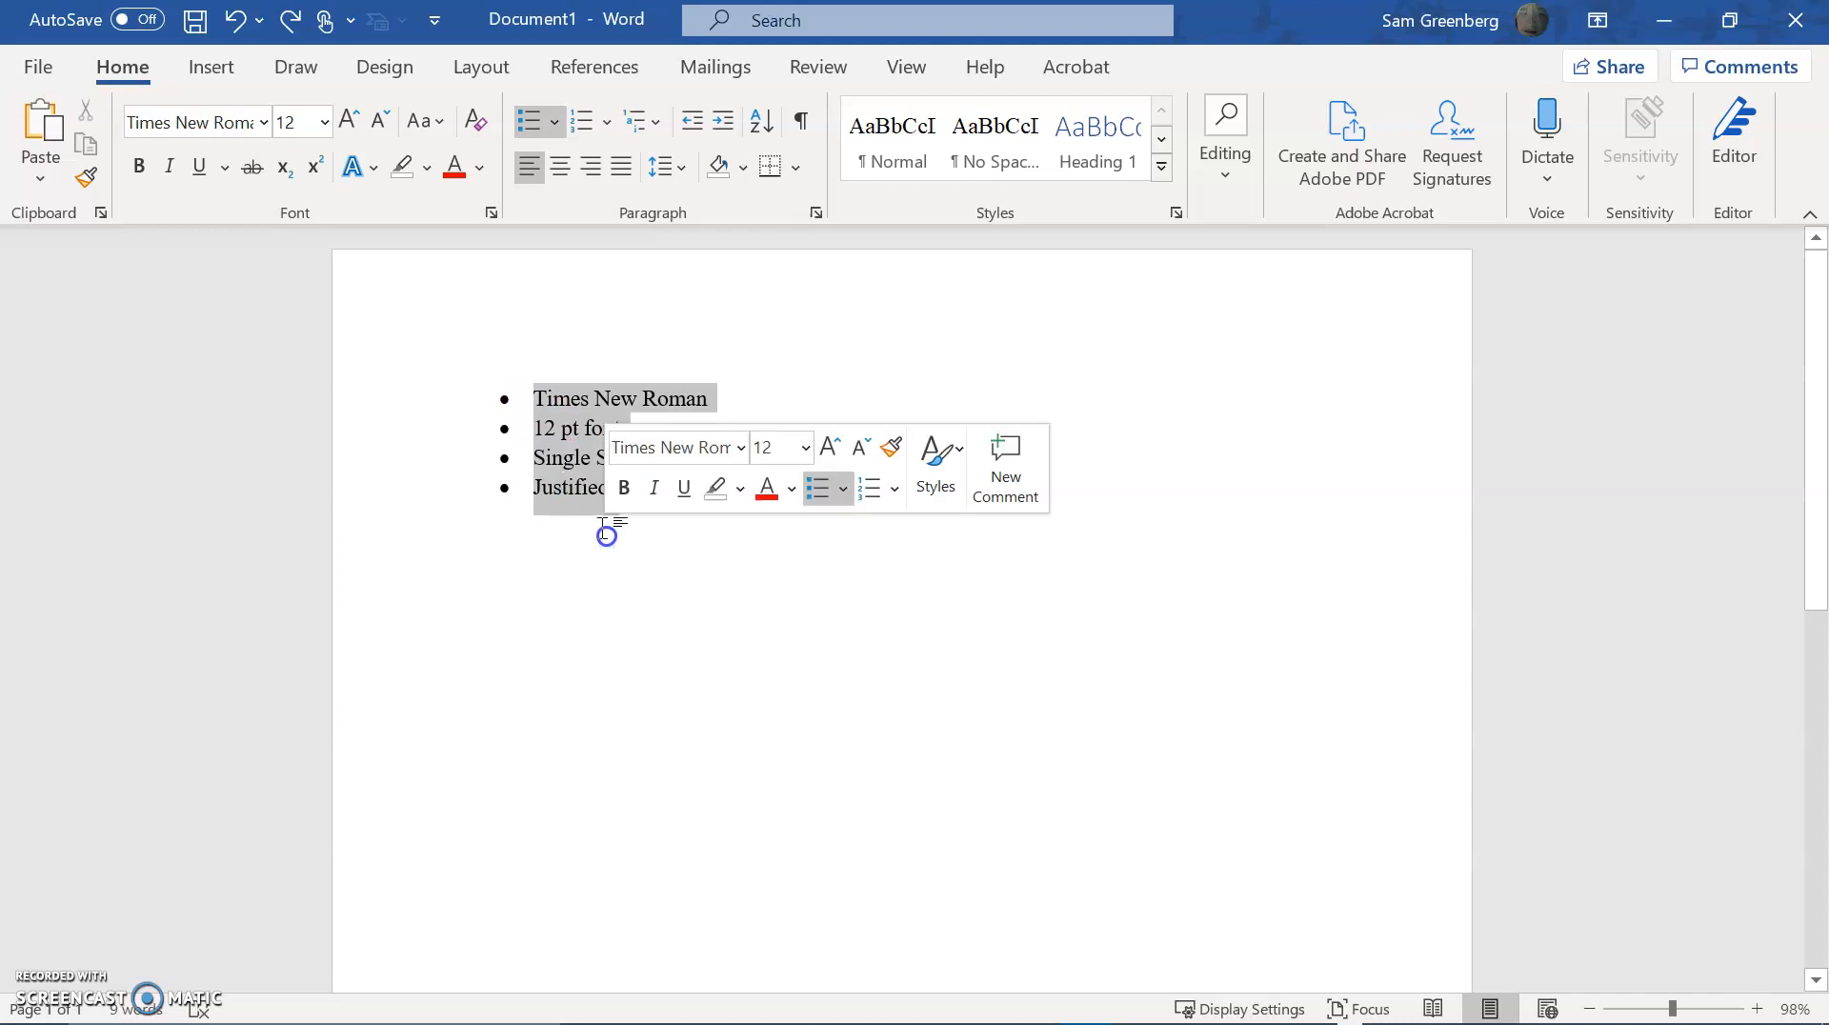
{"action": "left_click", "coordinate": [591, 136]}
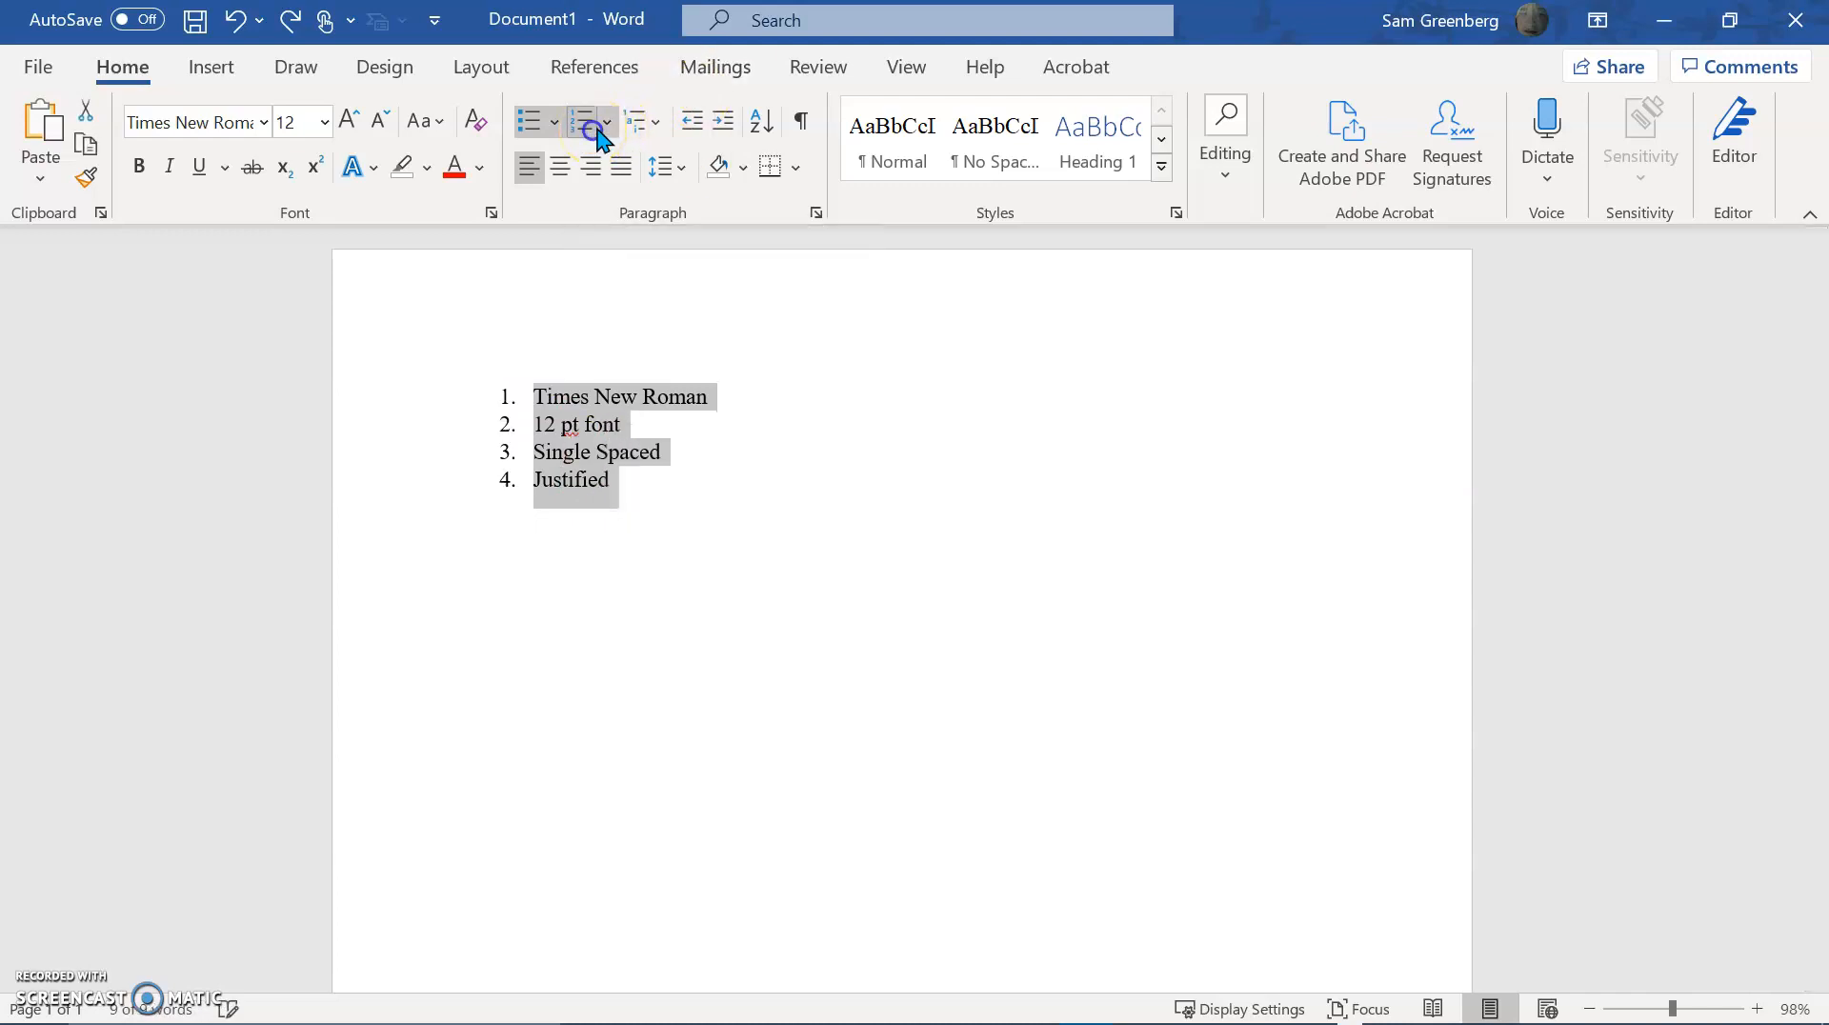
{"action": "left_click", "coordinate": [648, 124]}
{"action": "left_click", "coordinate": [1056, 468]}
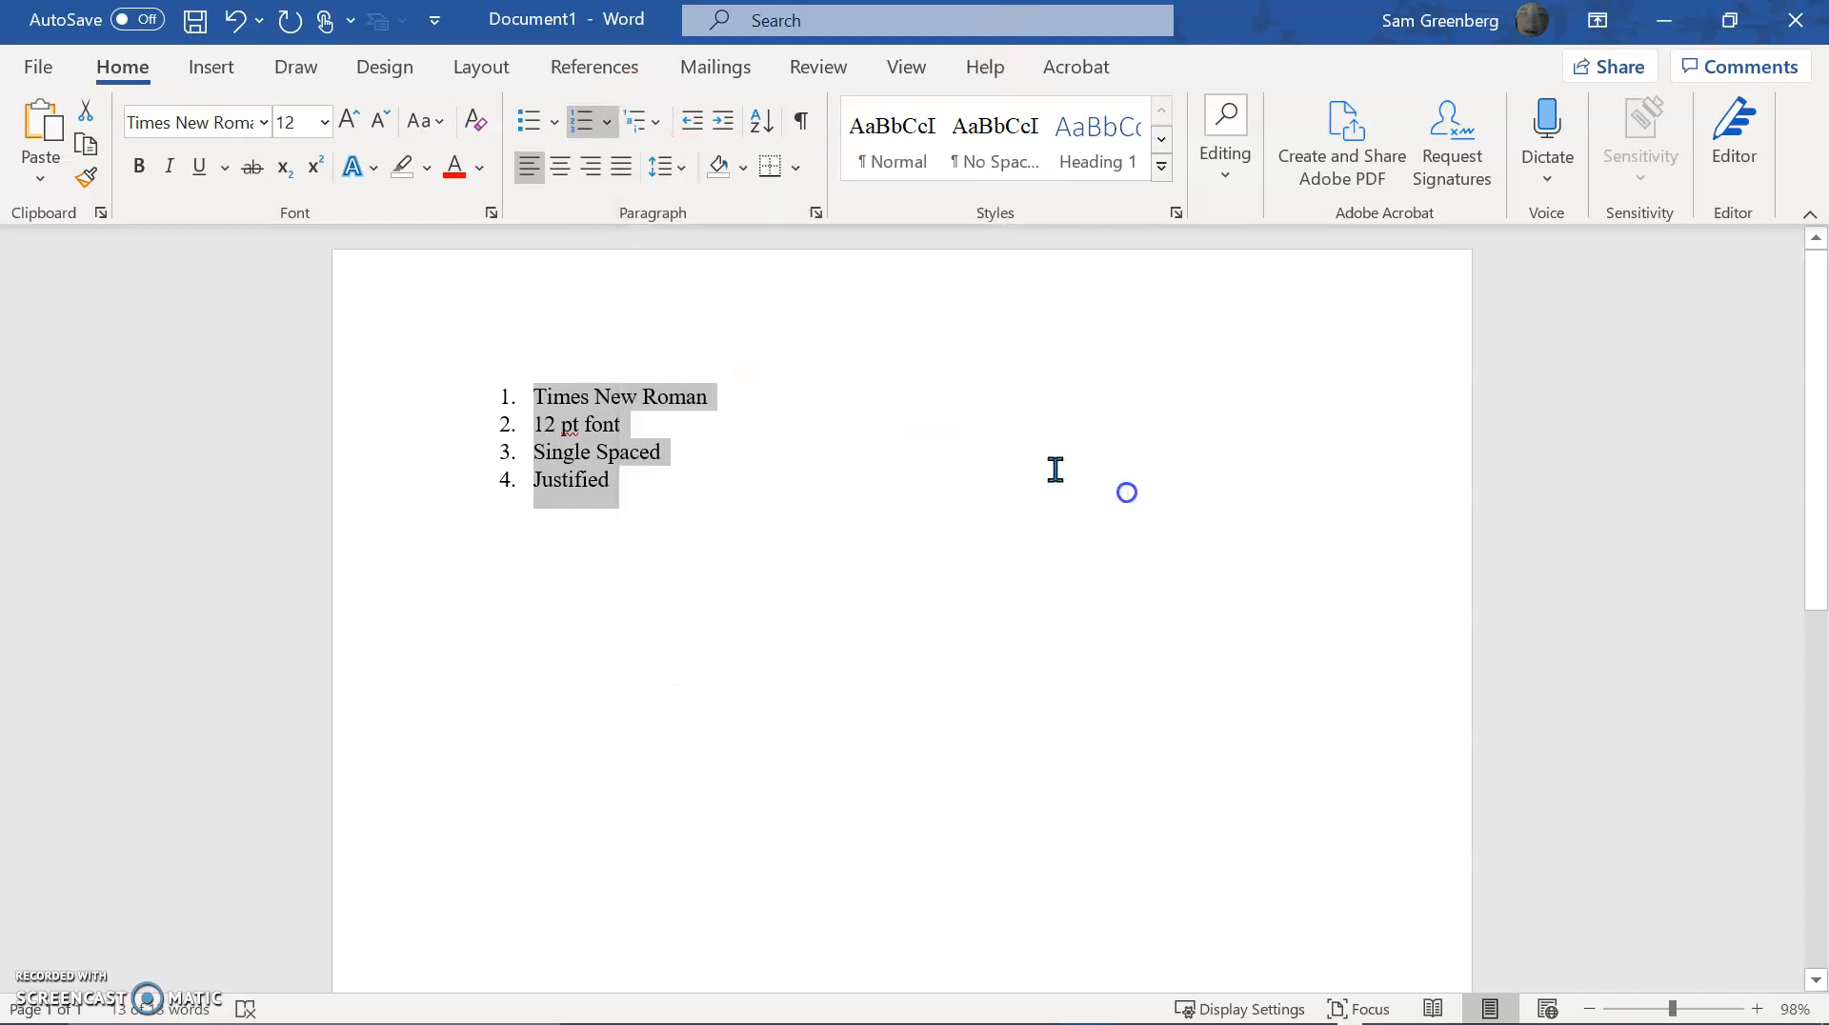
Increase the indent of the numbered list and decrease it again until the numbers sit at the left margin.
{"action": "left_click", "coordinate": [726, 133]}
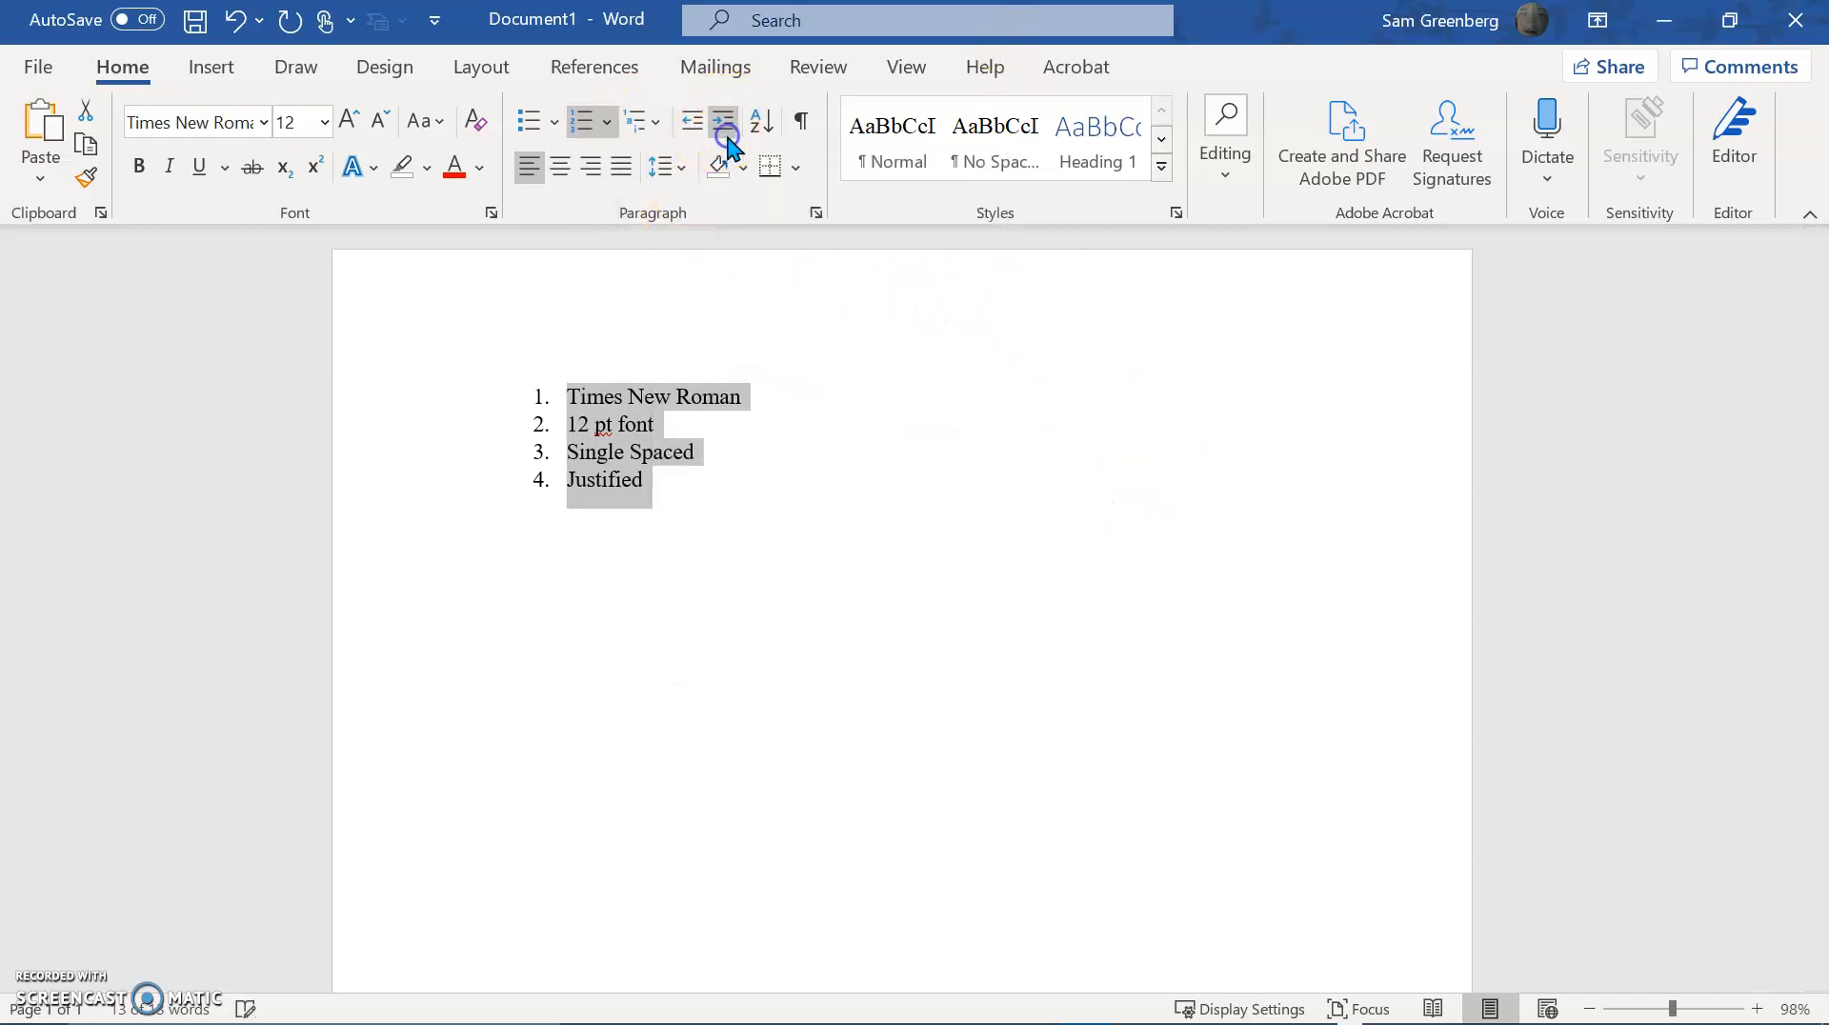
{"action": "left_click", "coordinate": [693, 122]}
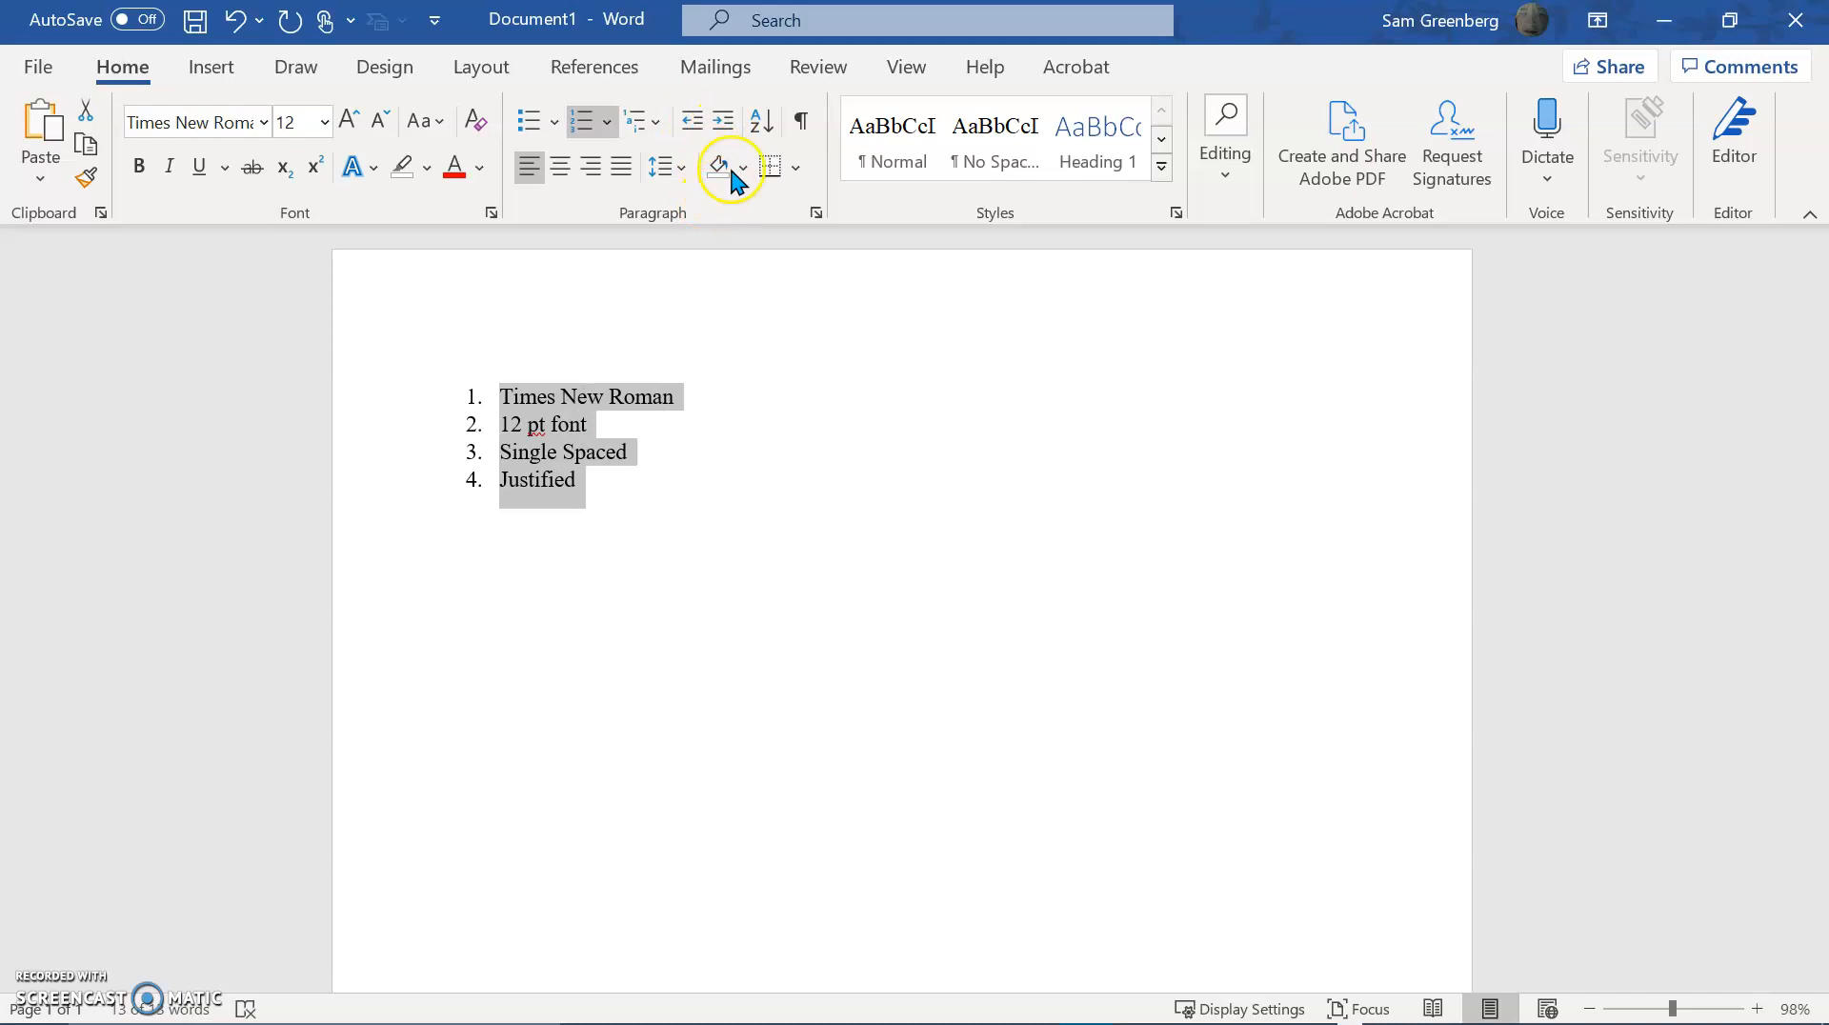
{"action": "right_click", "coordinate": [609, 457]}
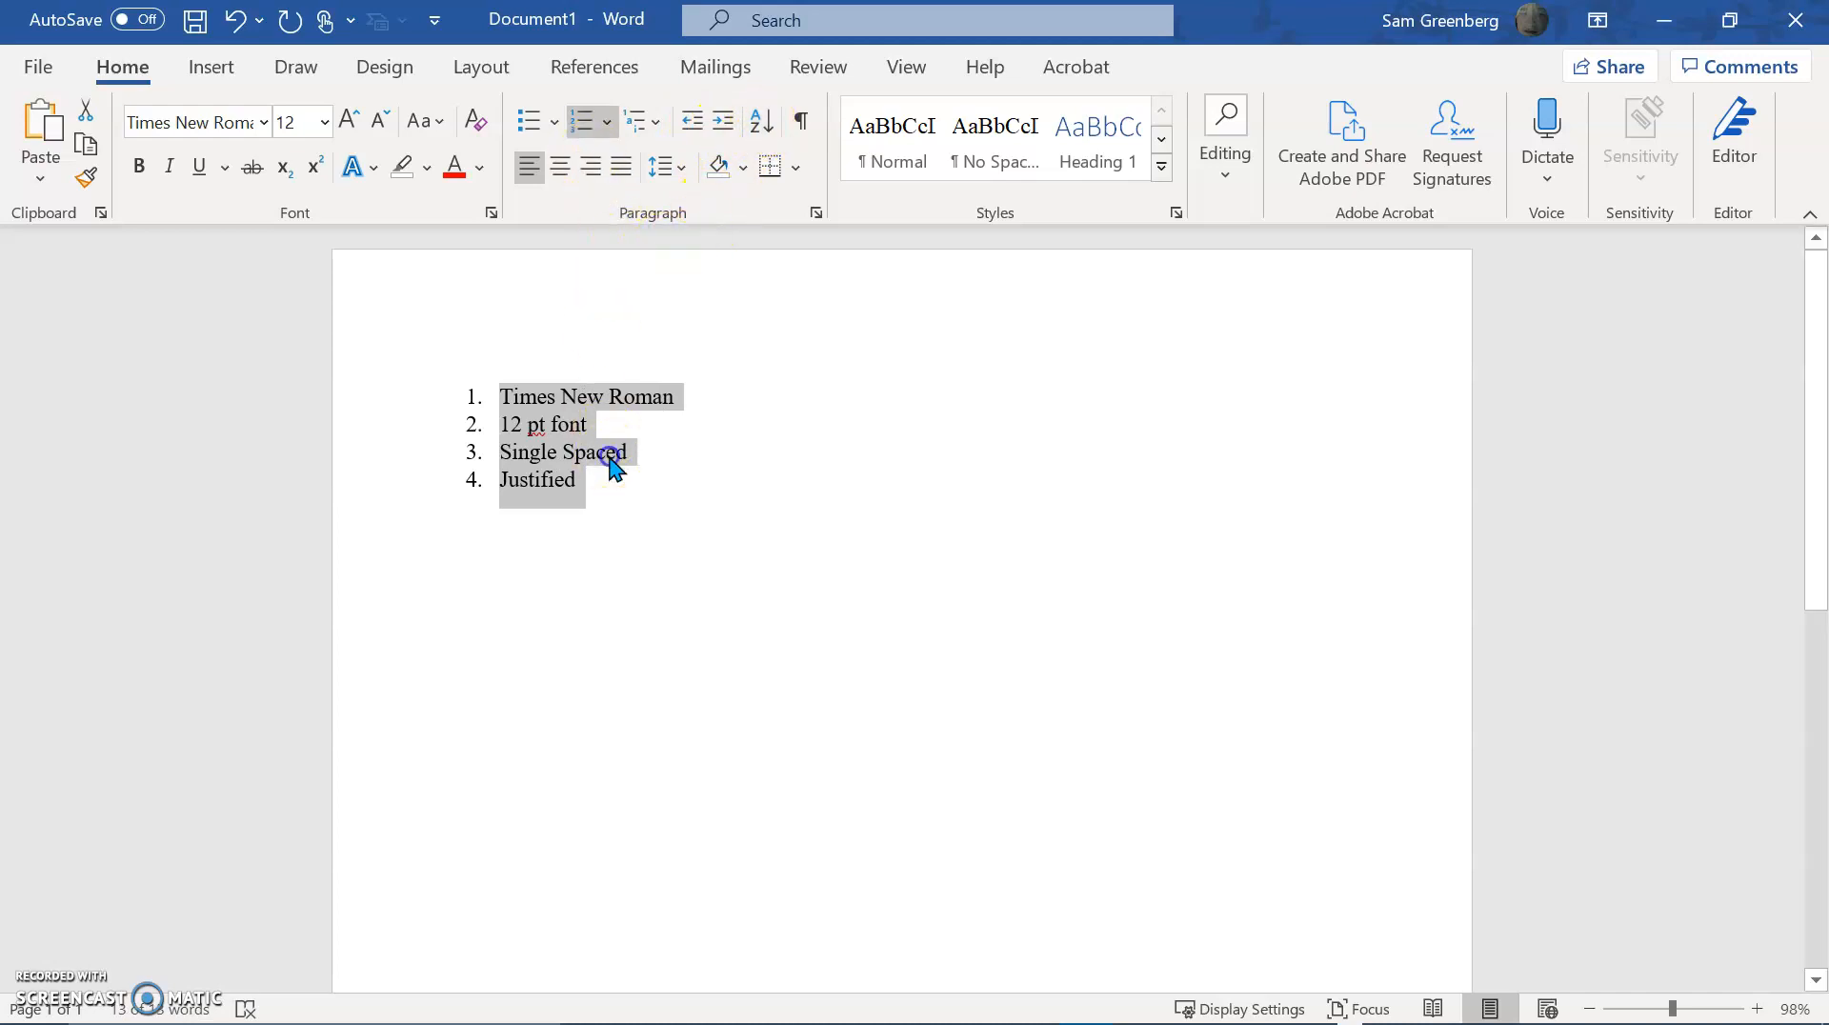
Remove the numbering from the "Justified" item, undo that, and remove the numbering from all four items instead.
{"action": "left_click", "coordinate": [634, 484]}
{"action": "left_click", "coordinate": [583, 483]}
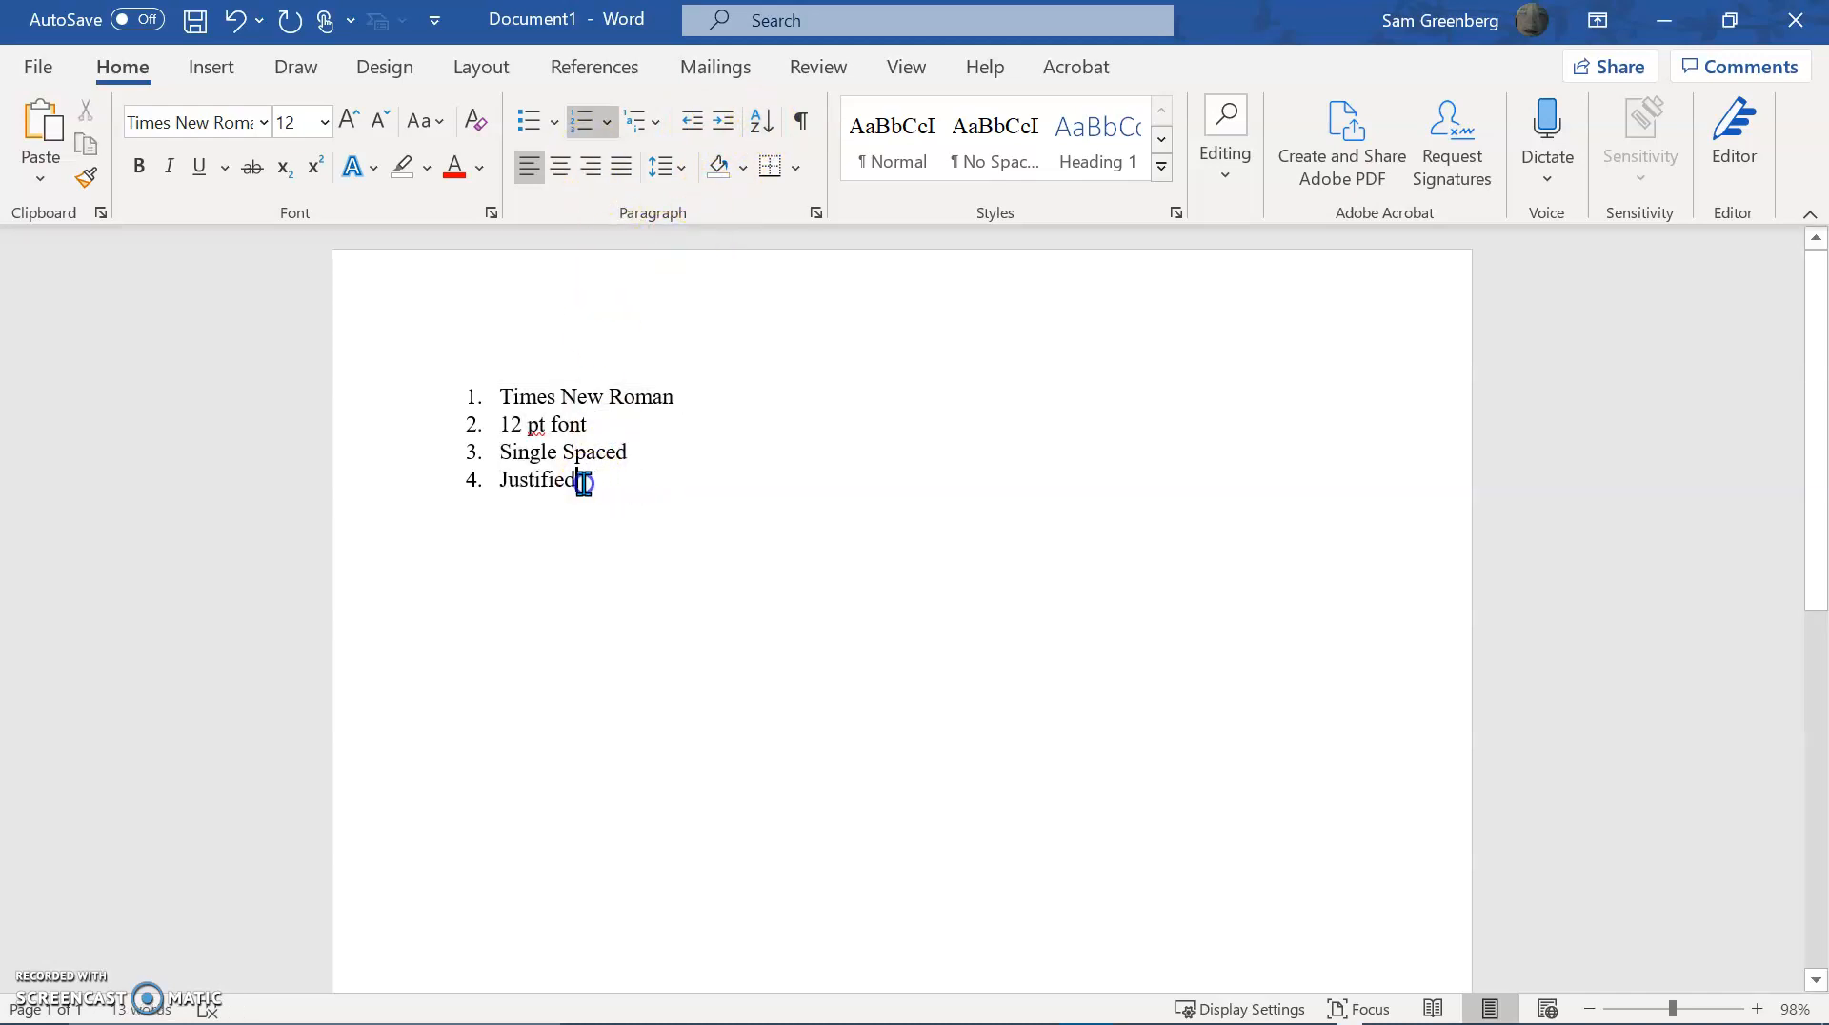
{"action": "left_click", "coordinate": [582, 121]}
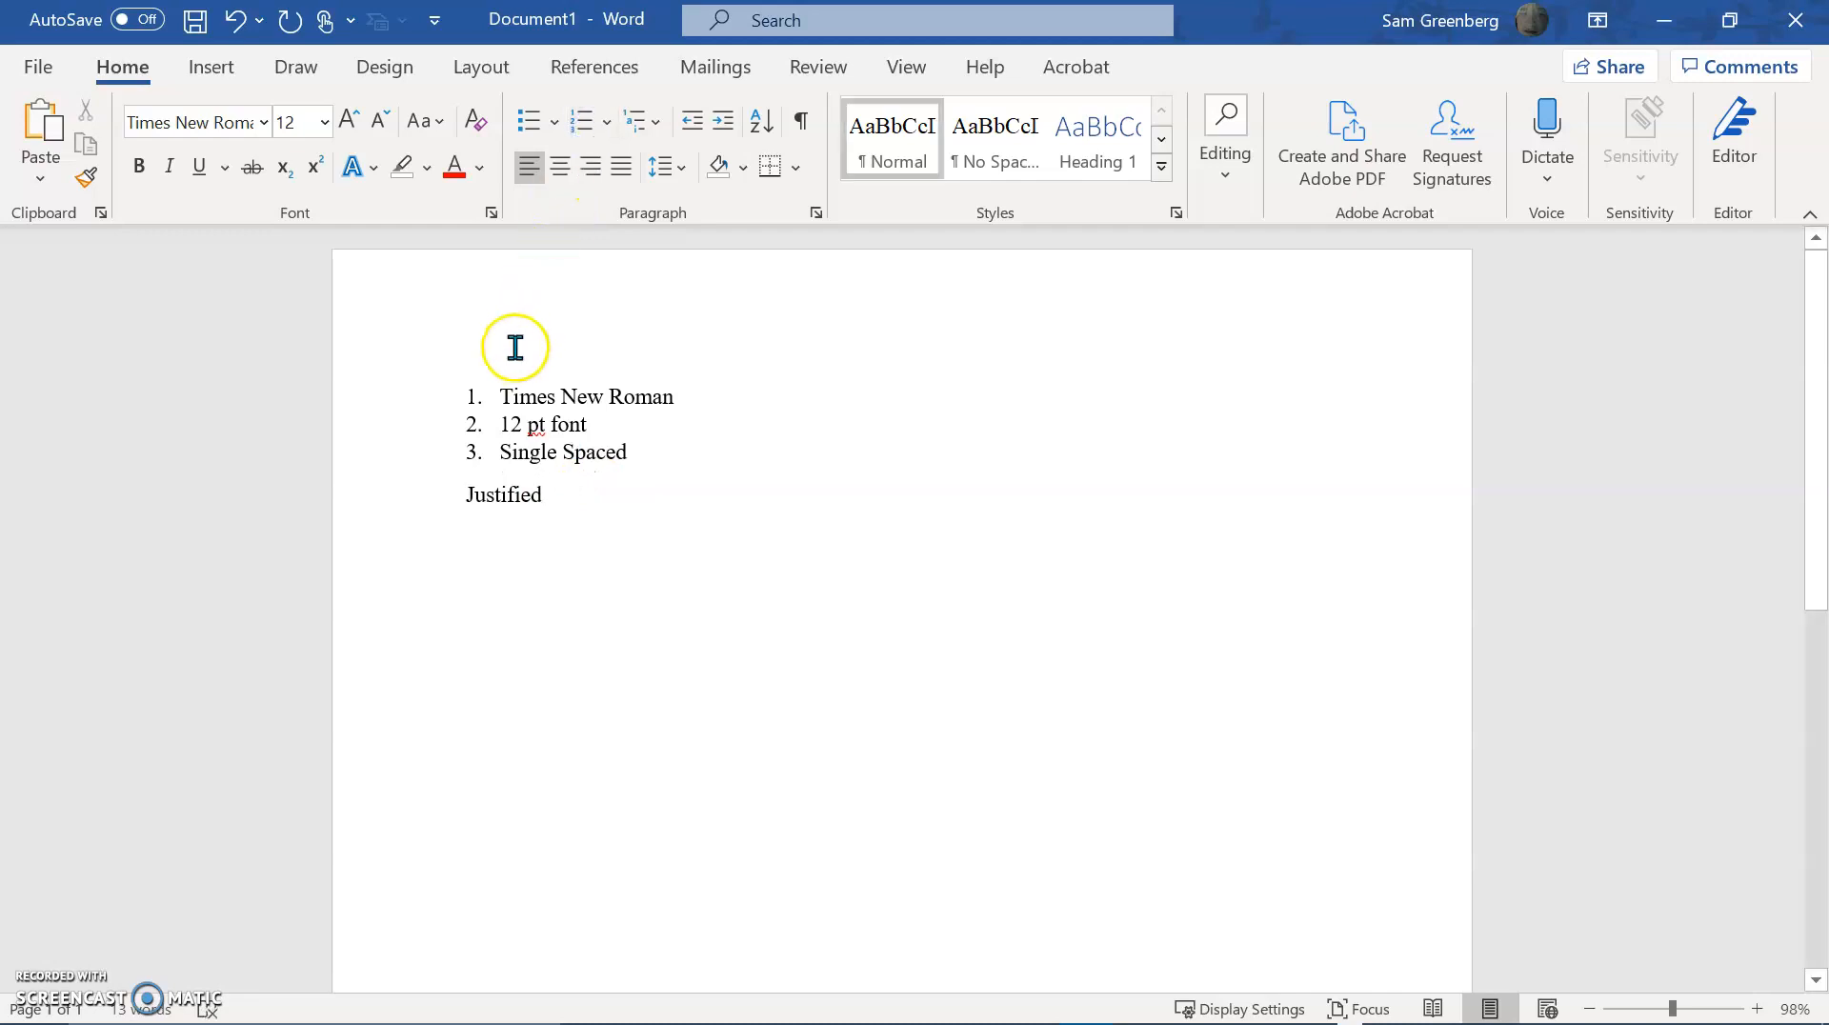
{"action": "key", "text": "ctrl+z"}
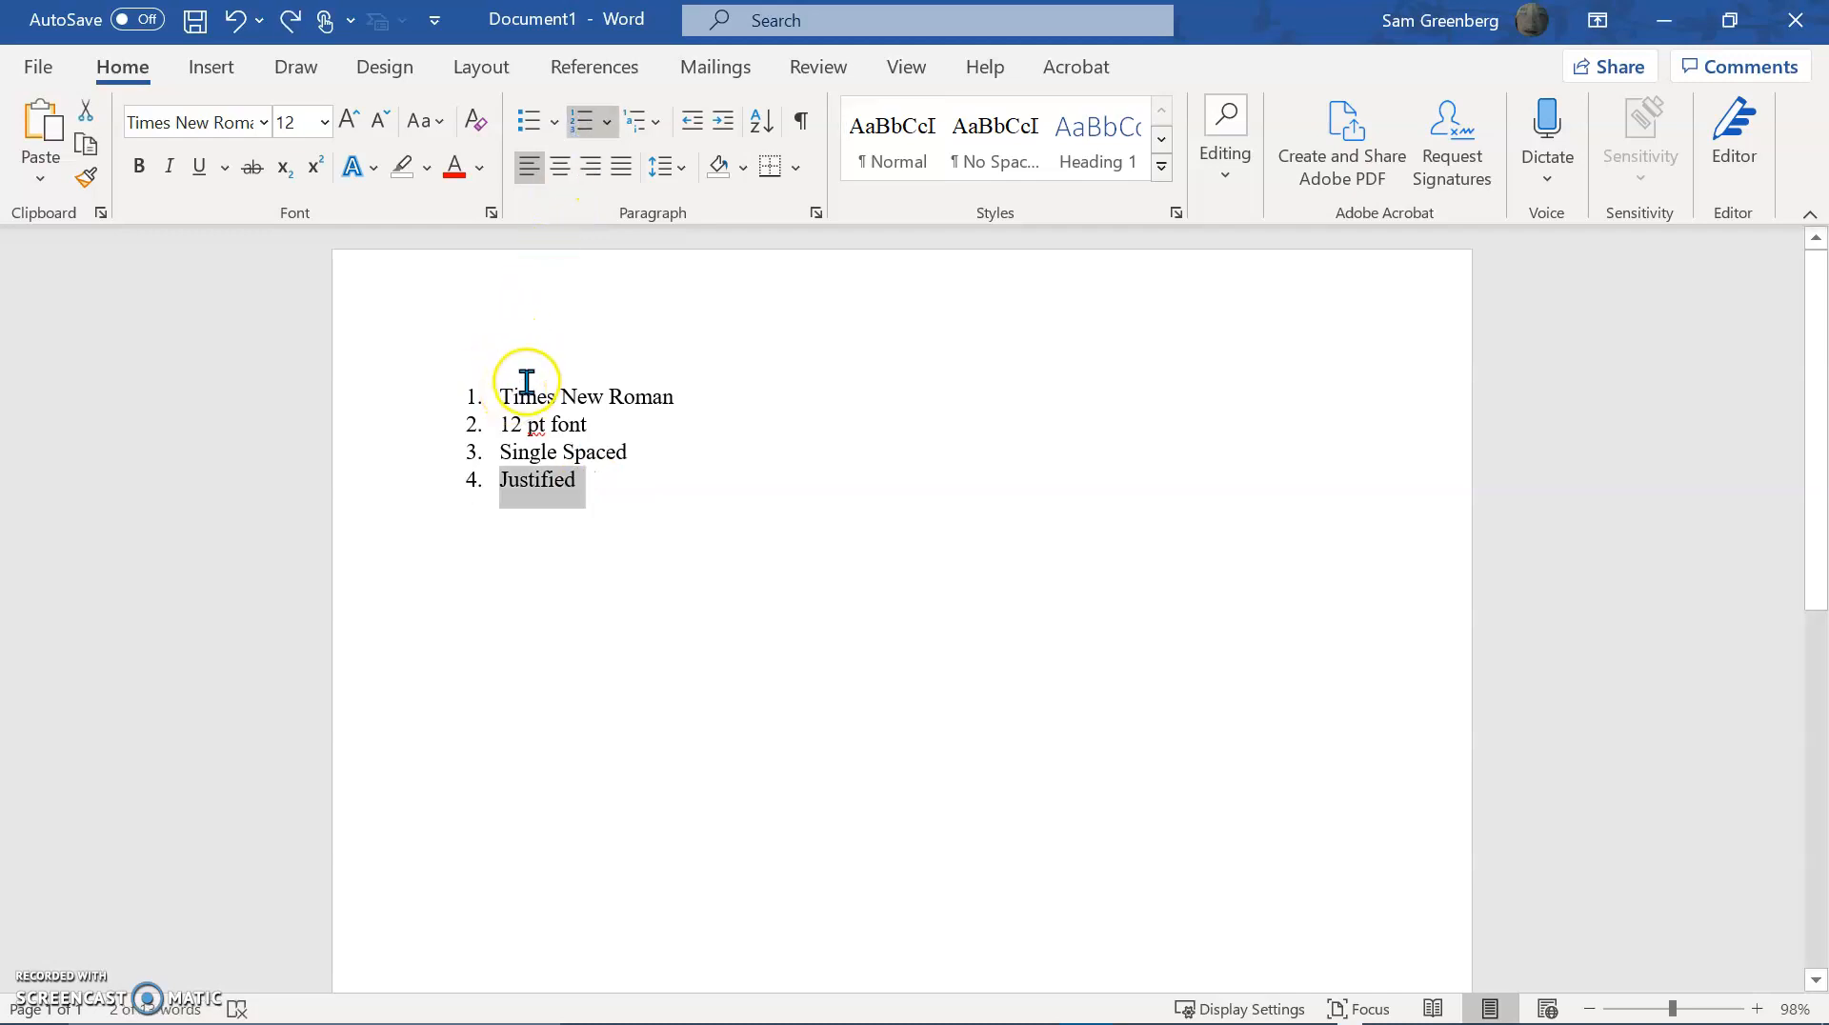
{"action": "left_click", "coordinate": [526, 382], "text": "shift"}
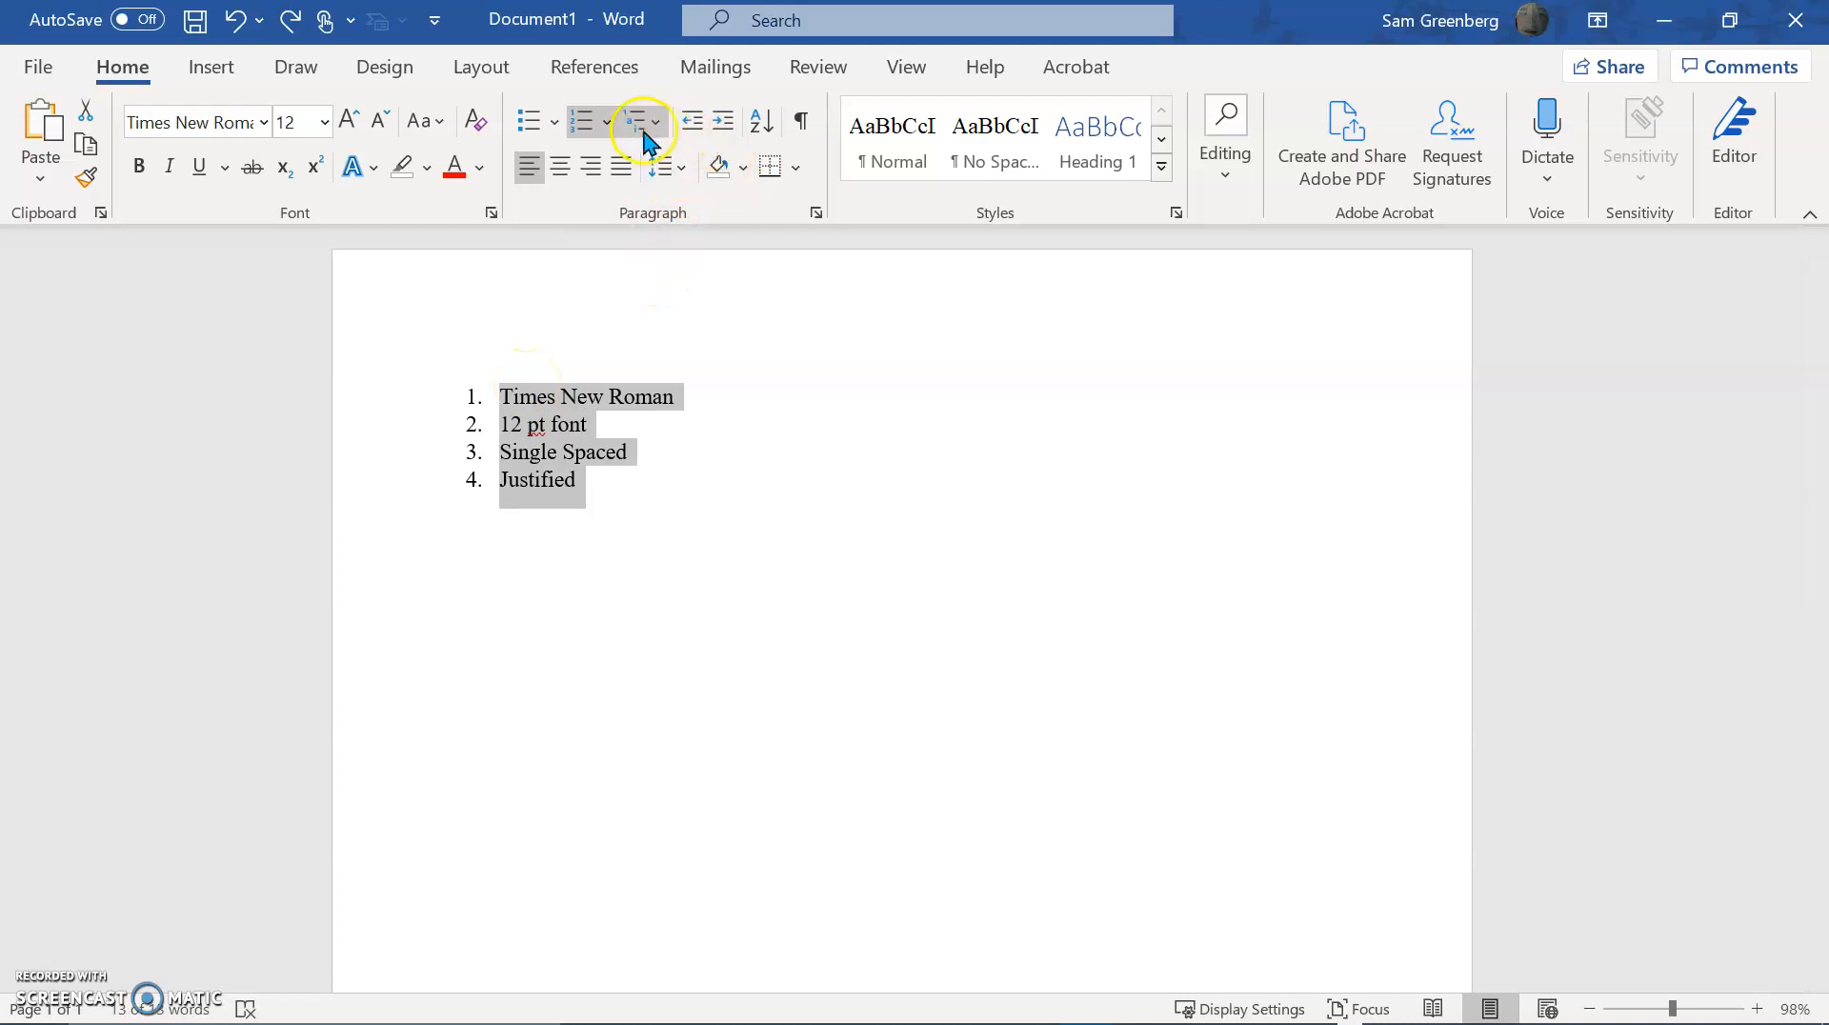
{"action": "left_click", "coordinate": [584, 123]}
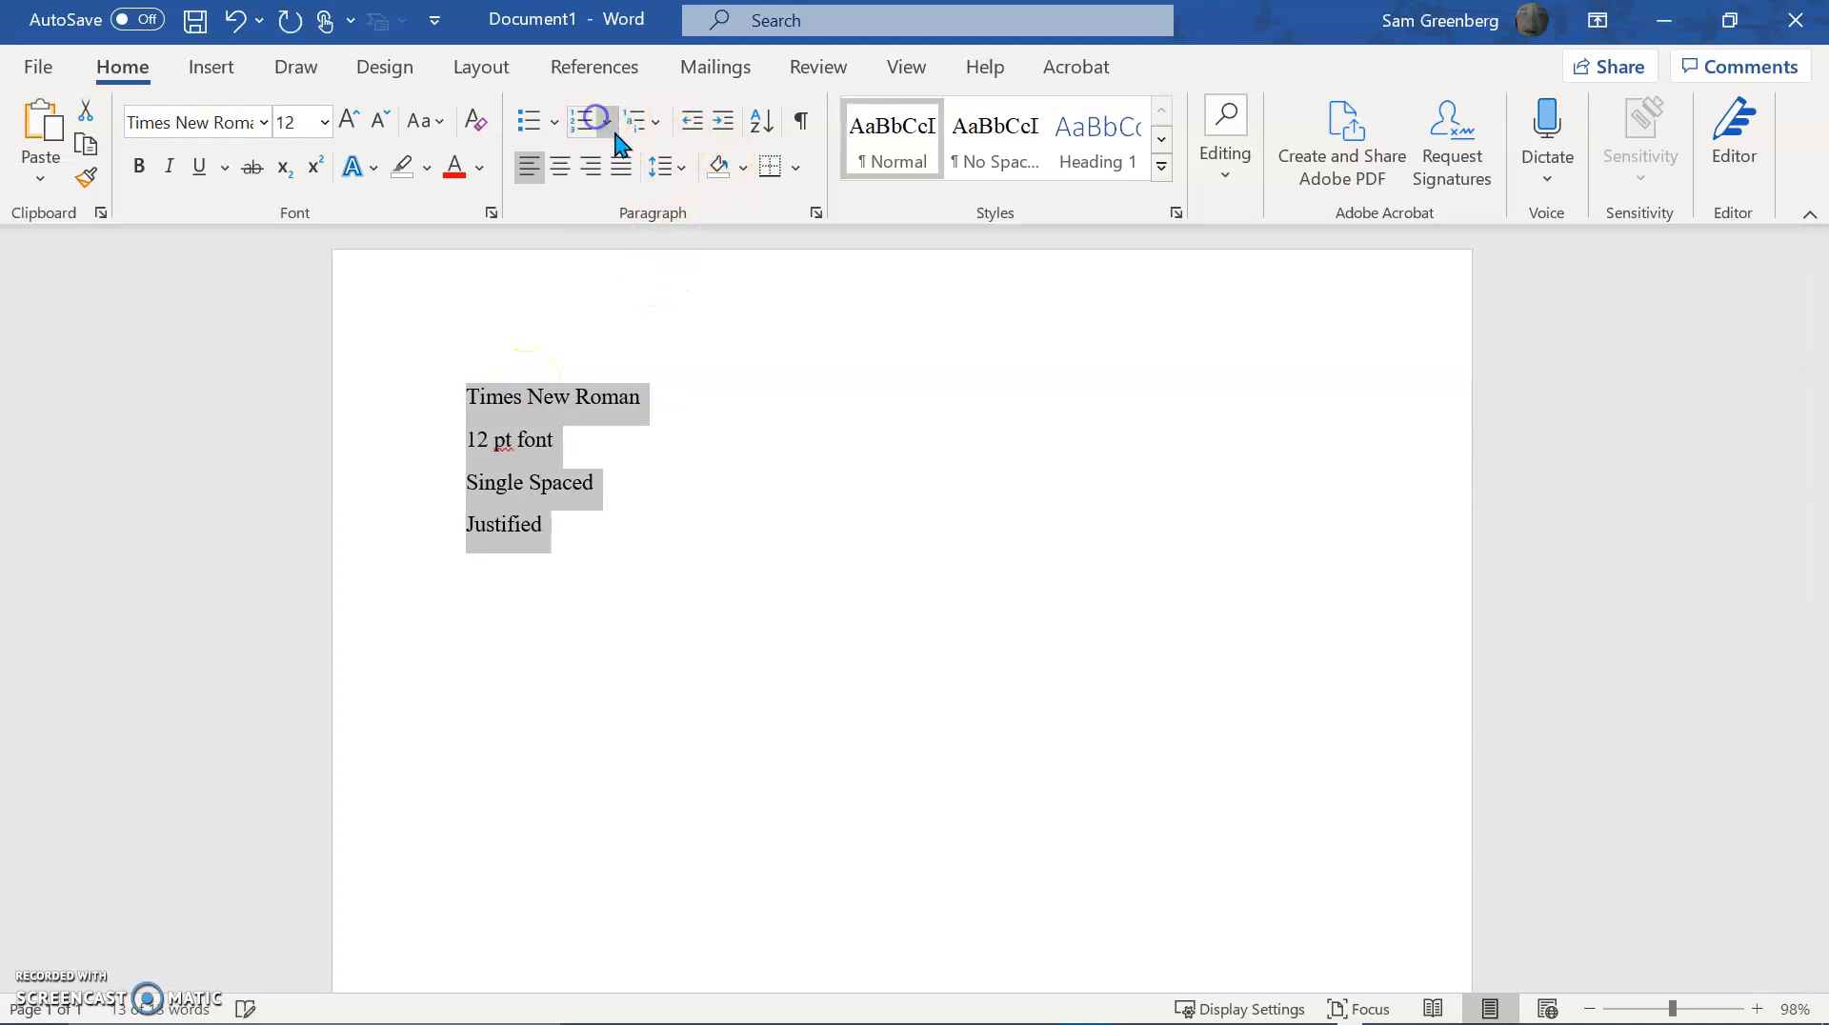
Try center and right alignment on the four lines, and finally set them to justified.
{"action": "left_click", "coordinate": [560, 169]}
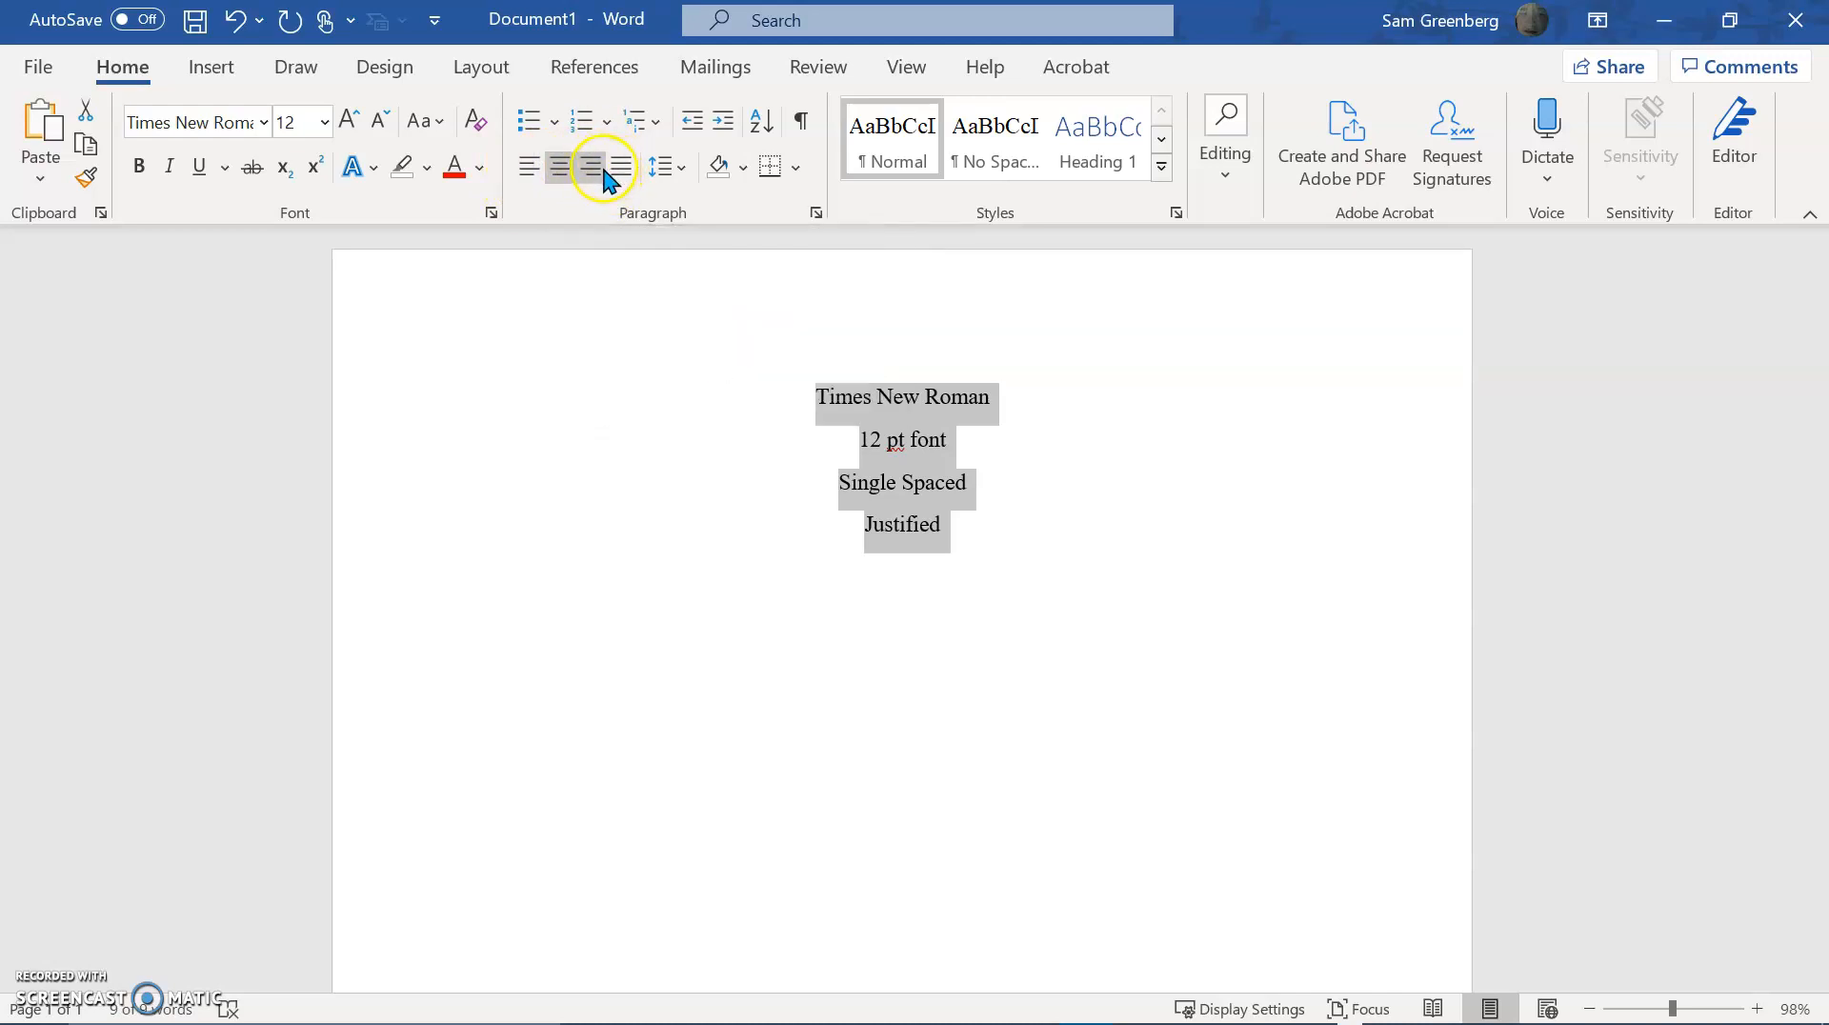
{"action": "left_click", "coordinate": [594, 175]}
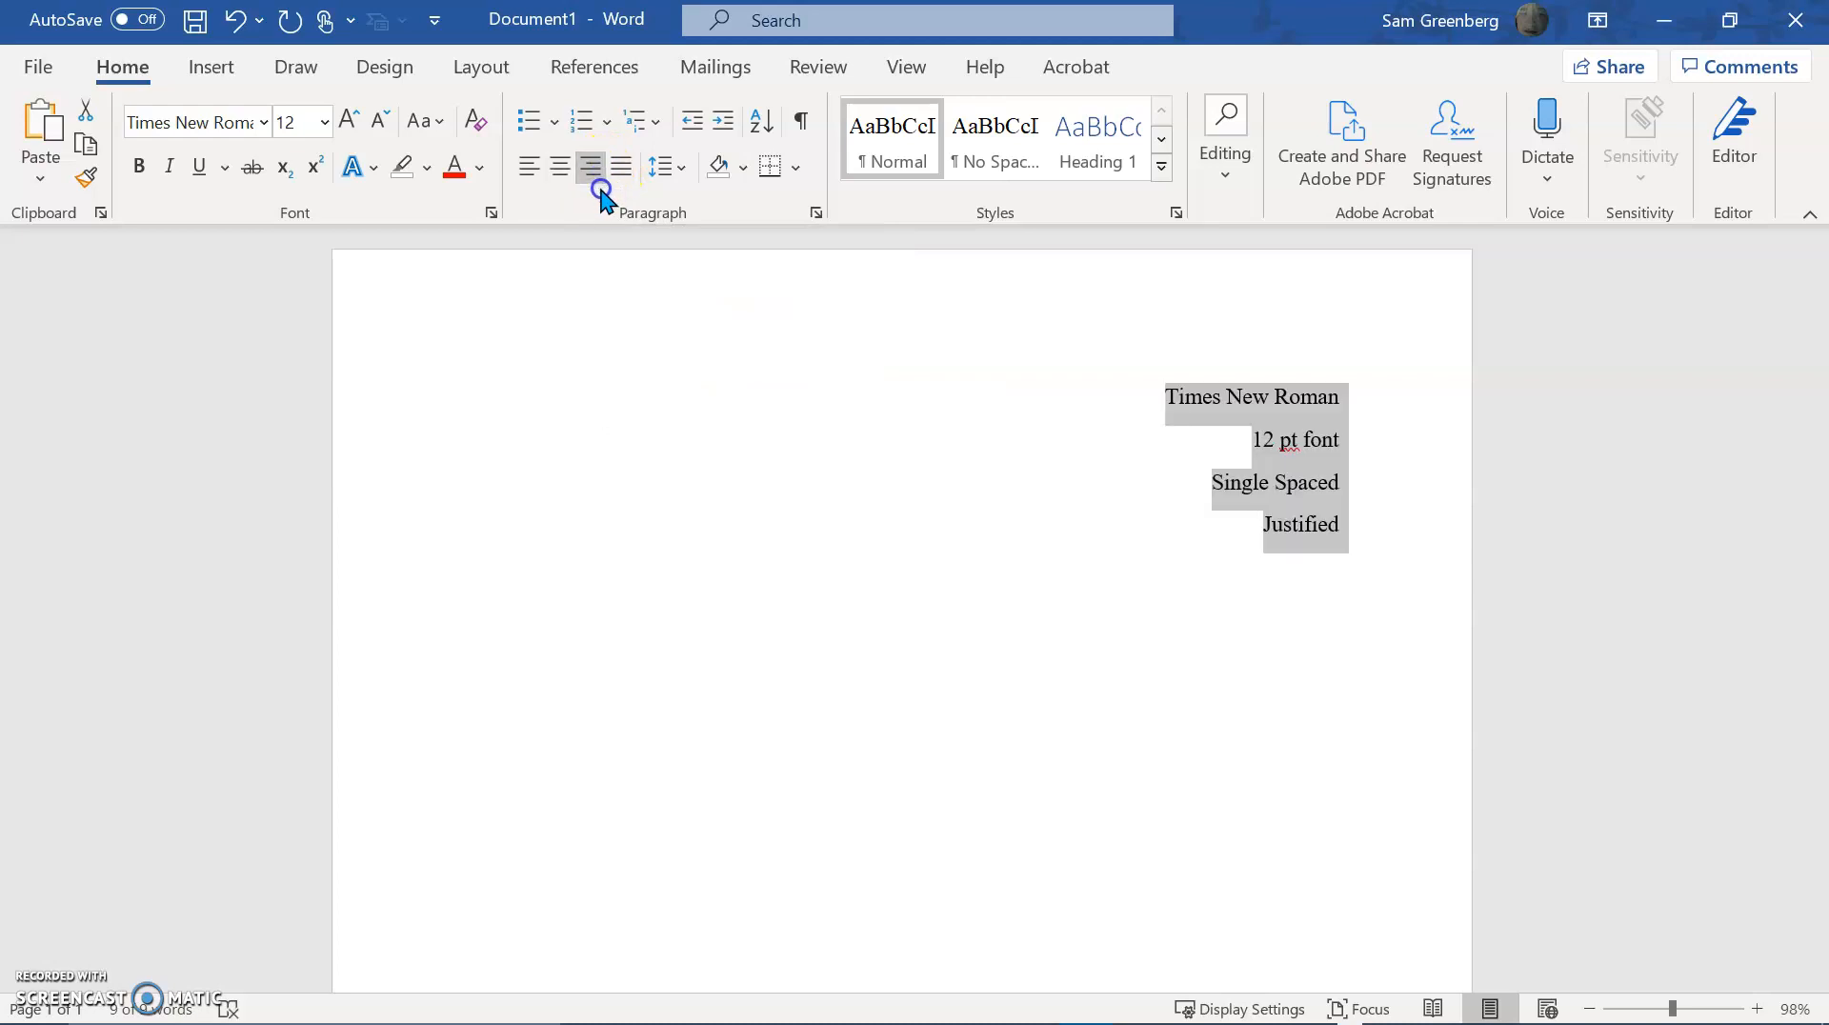
{"action": "left_click", "coordinate": [629, 173]}
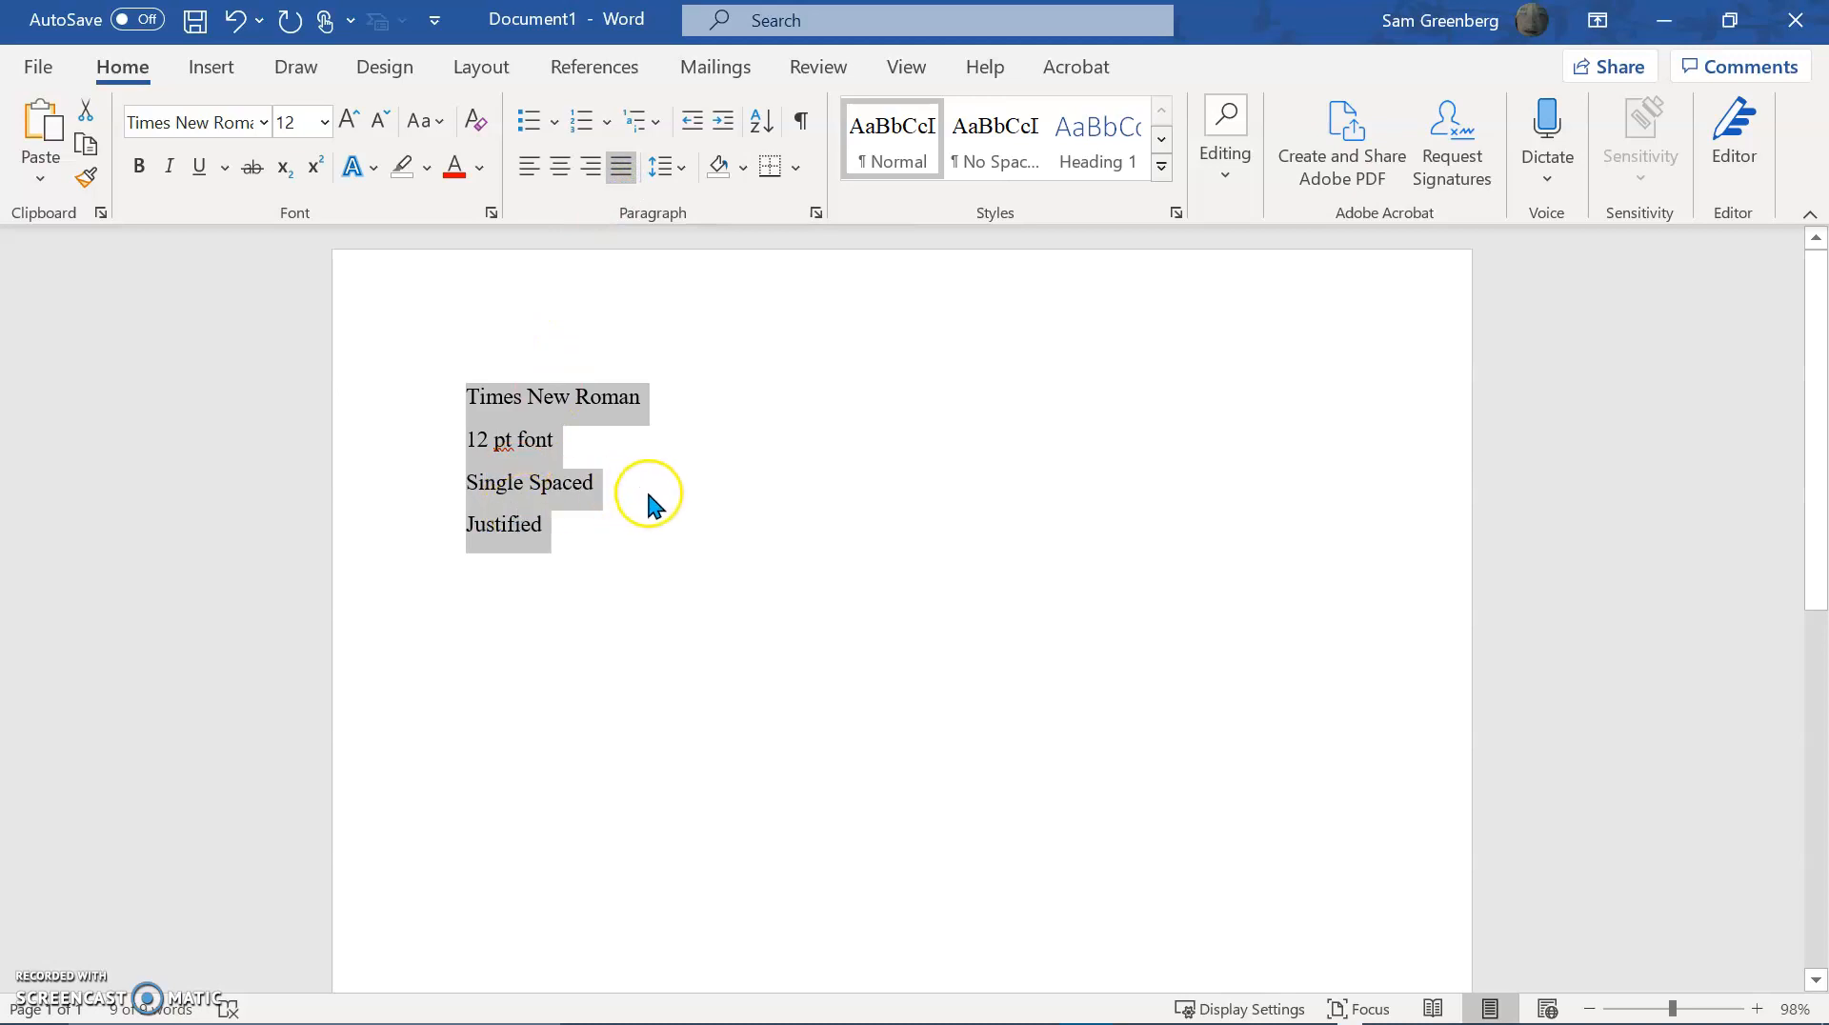
{"action": "left_click", "coordinate": [652, 484]}
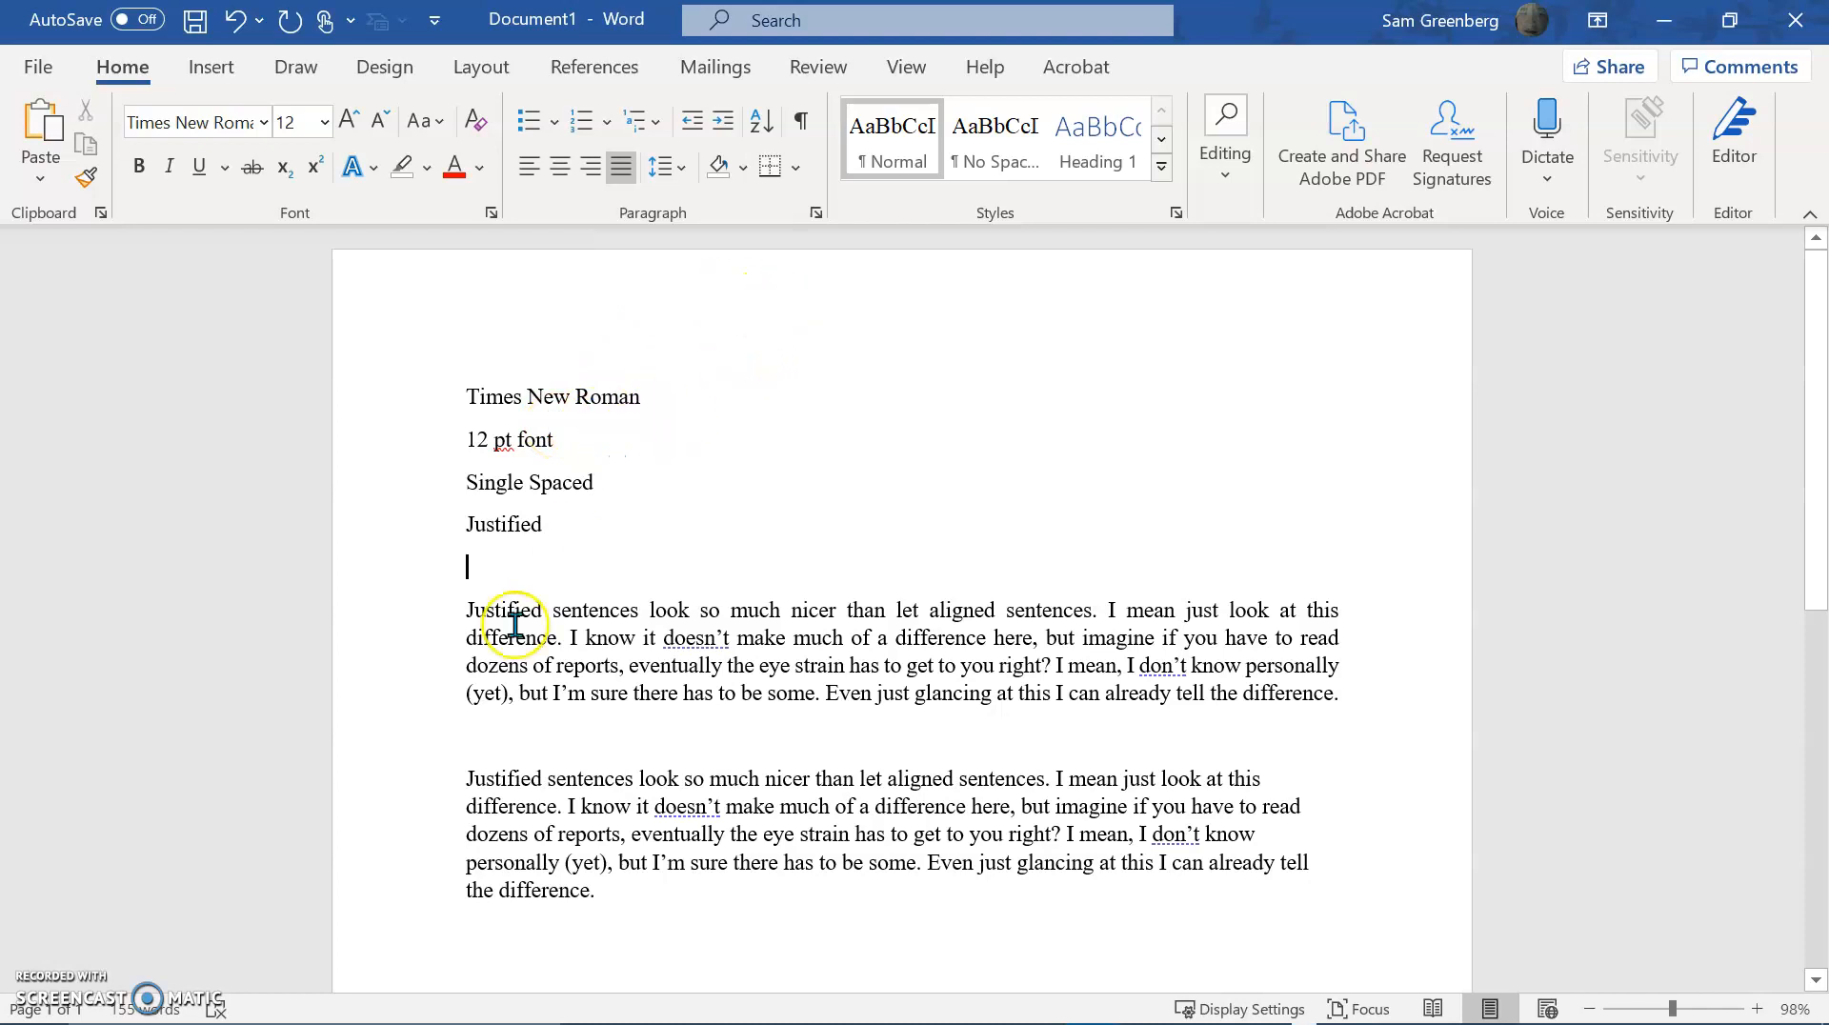
Select each of the two sample paragraphs in turn to compare justified with left-aligned text.
{"action": "left_click_drag", "start_coordinate": [466, 610], "coordinate": [1260, 726]}
{"action": "left_click", "coordinate": [750, 924]}
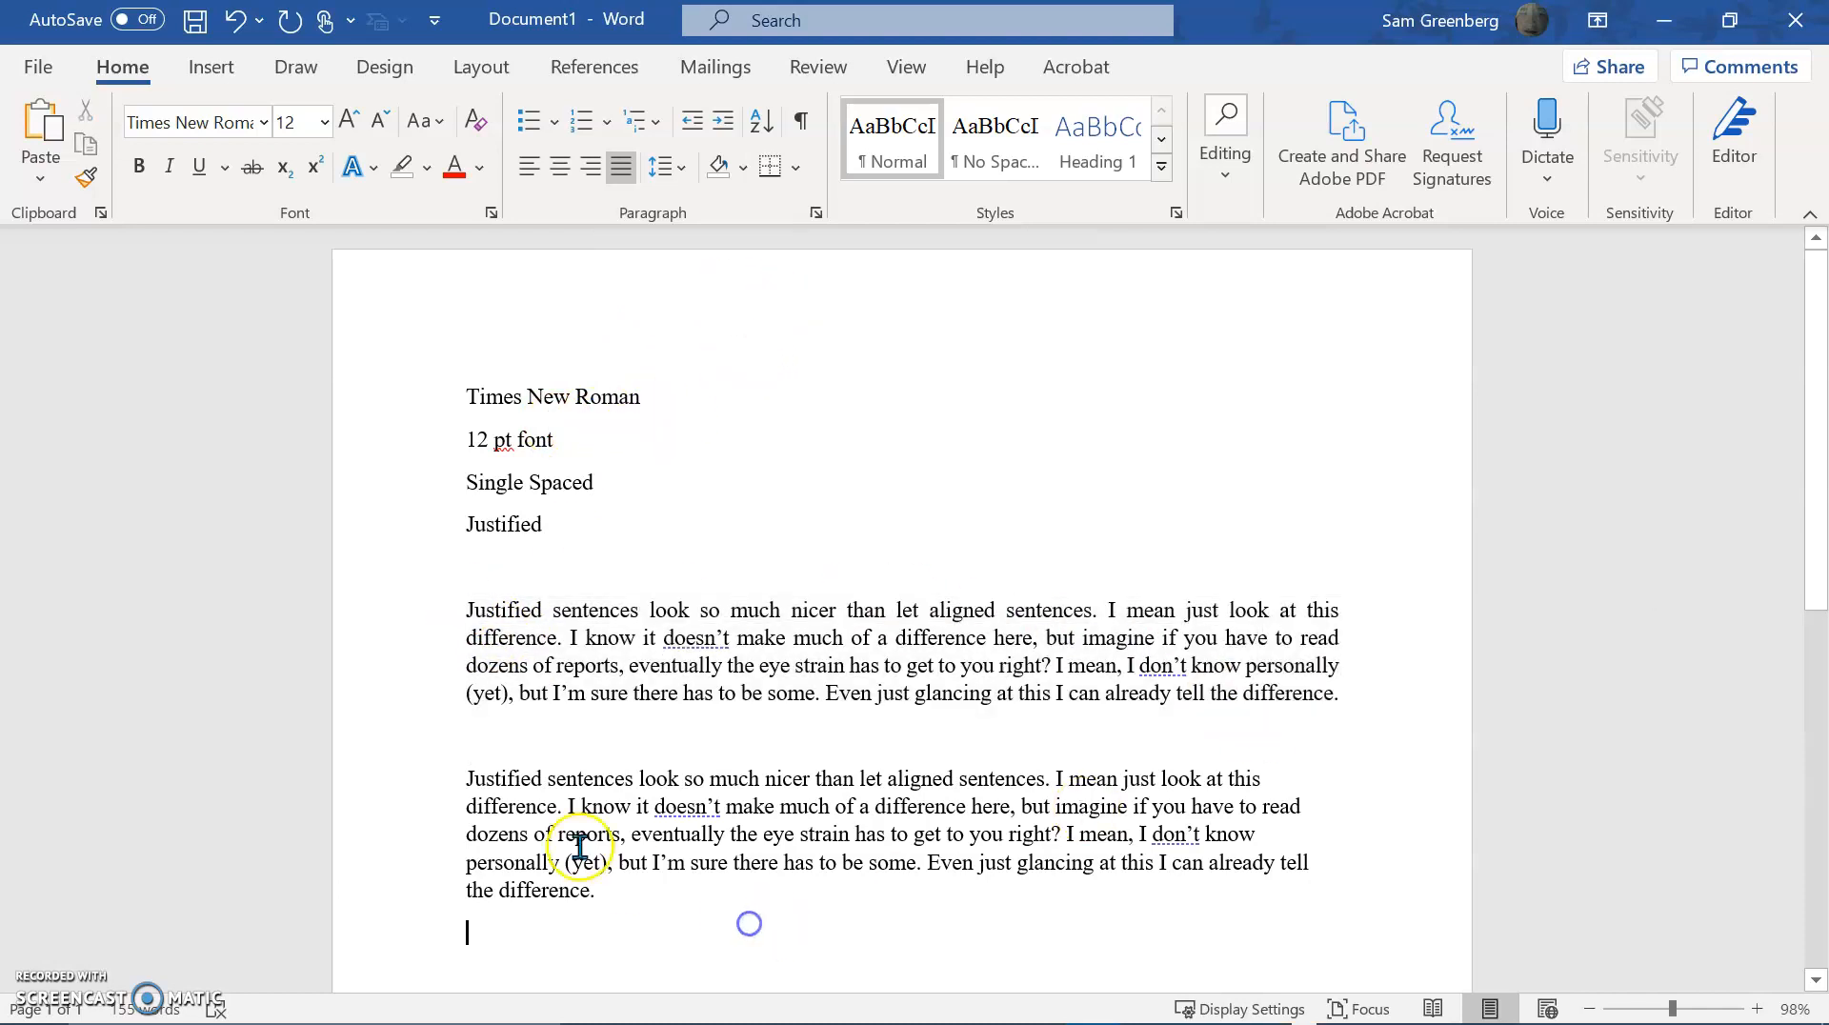
{"action": "left_click_drag", "start_coordinate": [471, 776], "coordinate": [686, 896]}
{"action": "key", "text": "ctrl+l"}
Select the second sample paragraph, justify it, and set it back to left-aligned.
{"action": "left_click", "coordinate": [574, 862]}
{"action": "mouse_move", "coordinate": [476, 1018]}
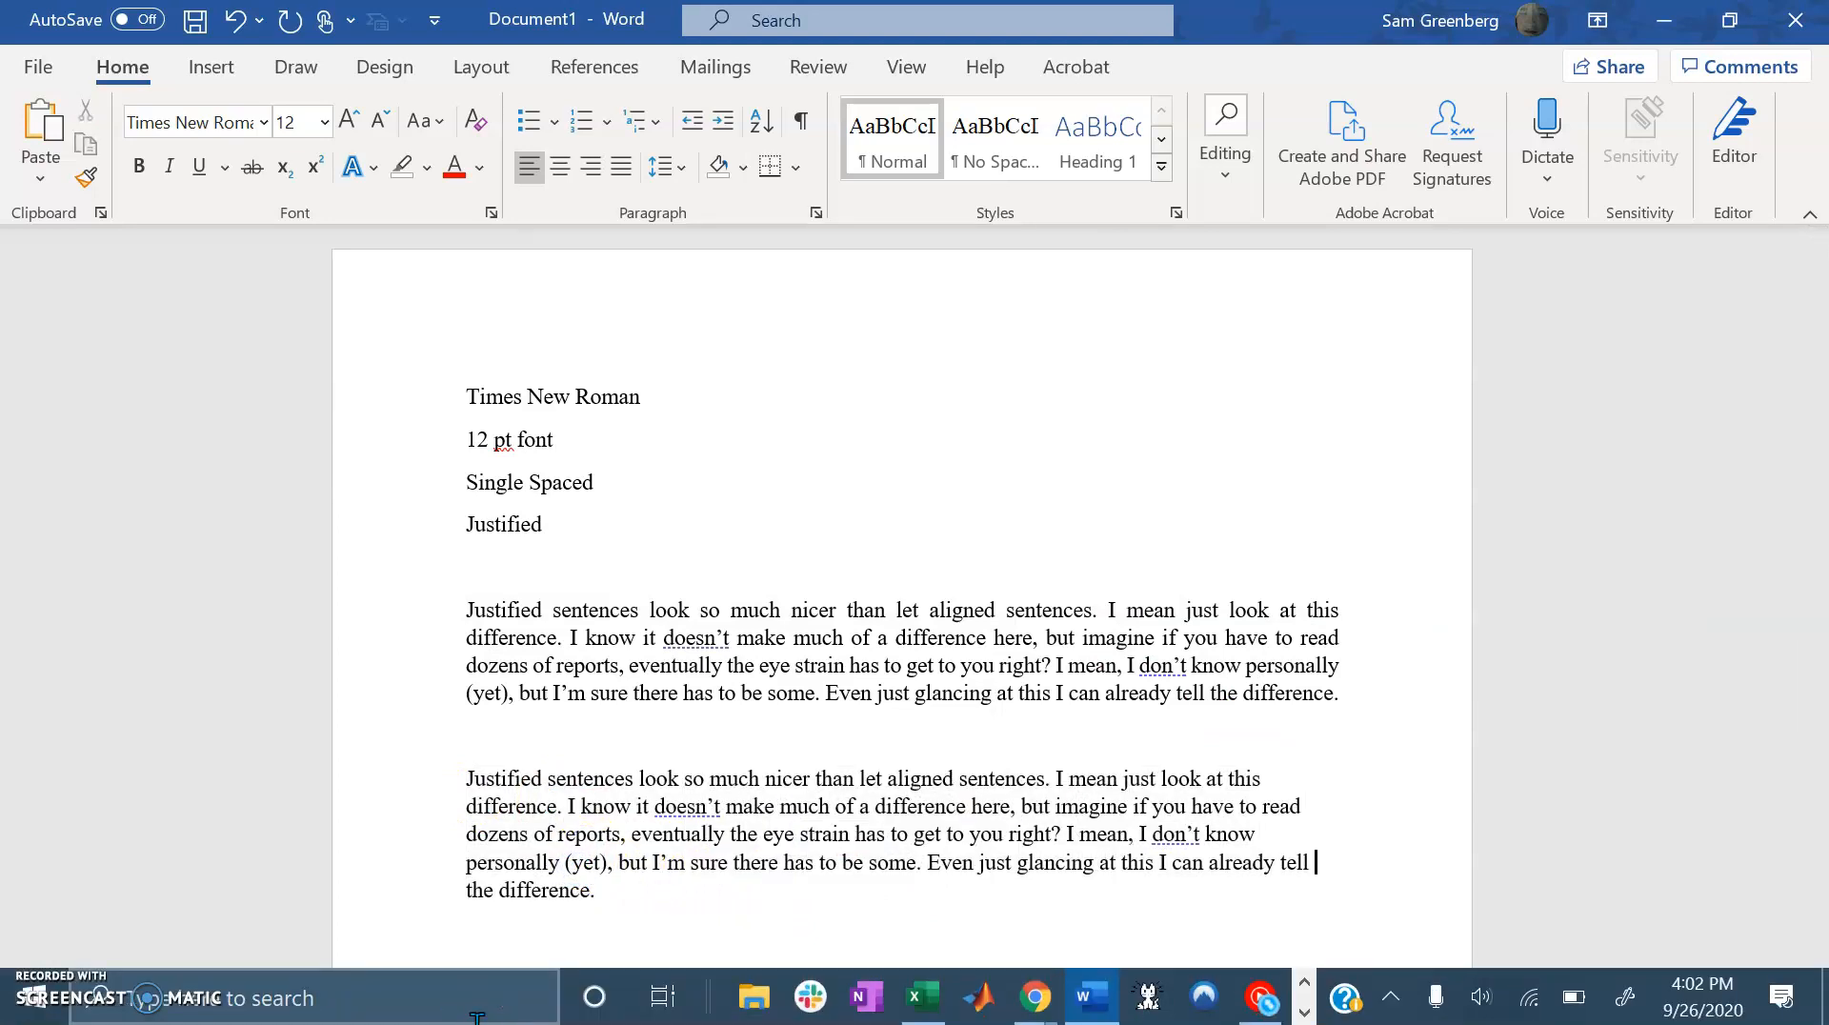
{"action": "key", "text": "ctrl+shift+Up"}
{"action": "key", "text": "ctrl+j"}
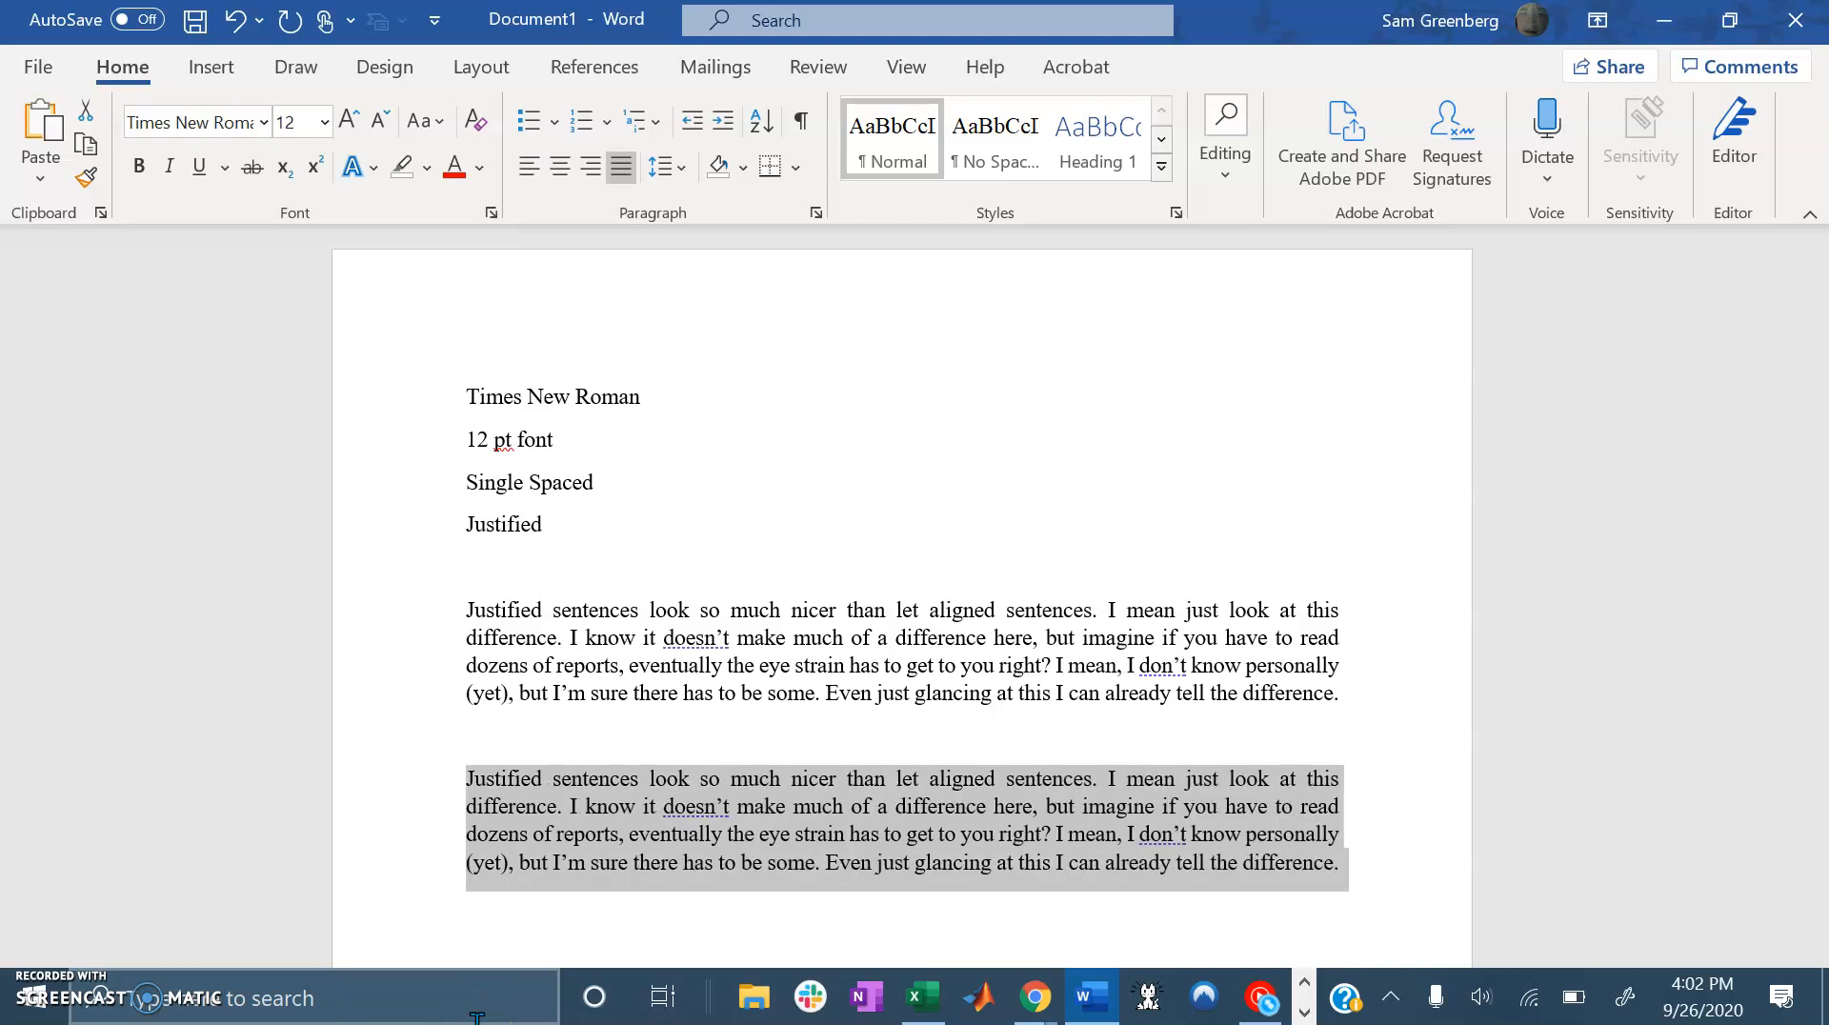
{"action": "key", "text": "ctrl+l"}
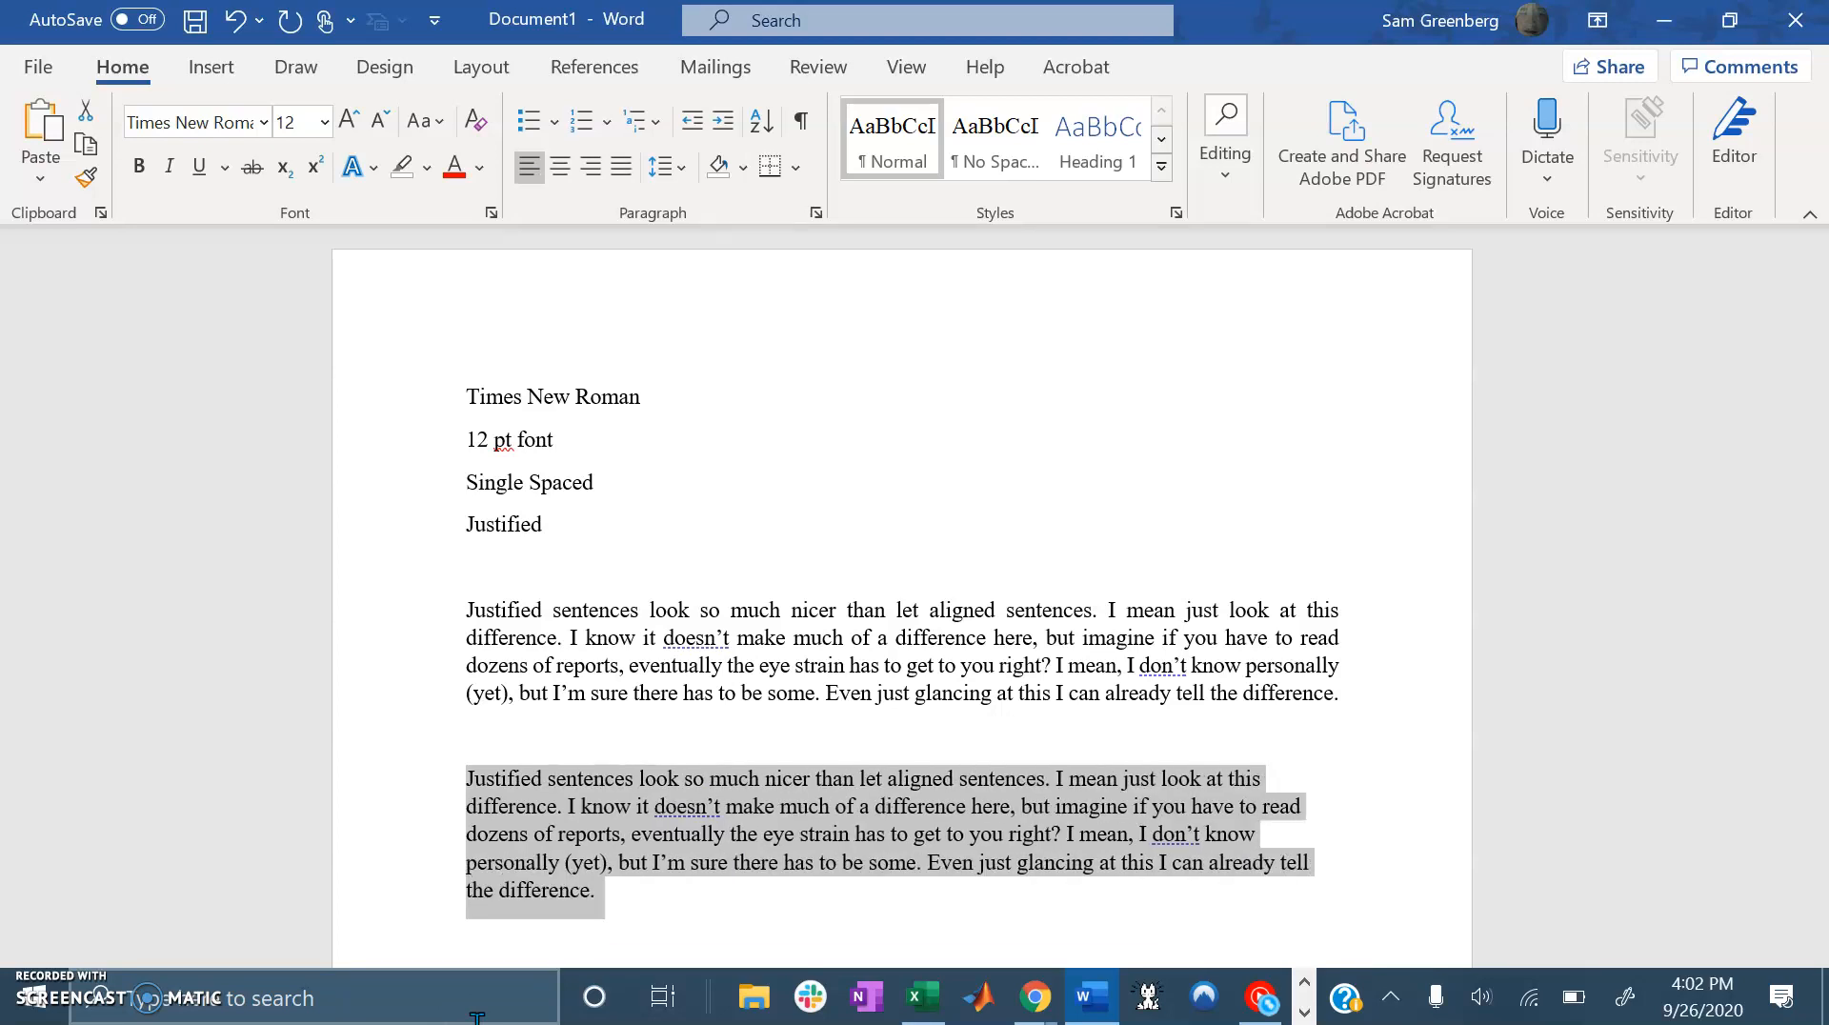
{"action": "key", "text": "Down"}
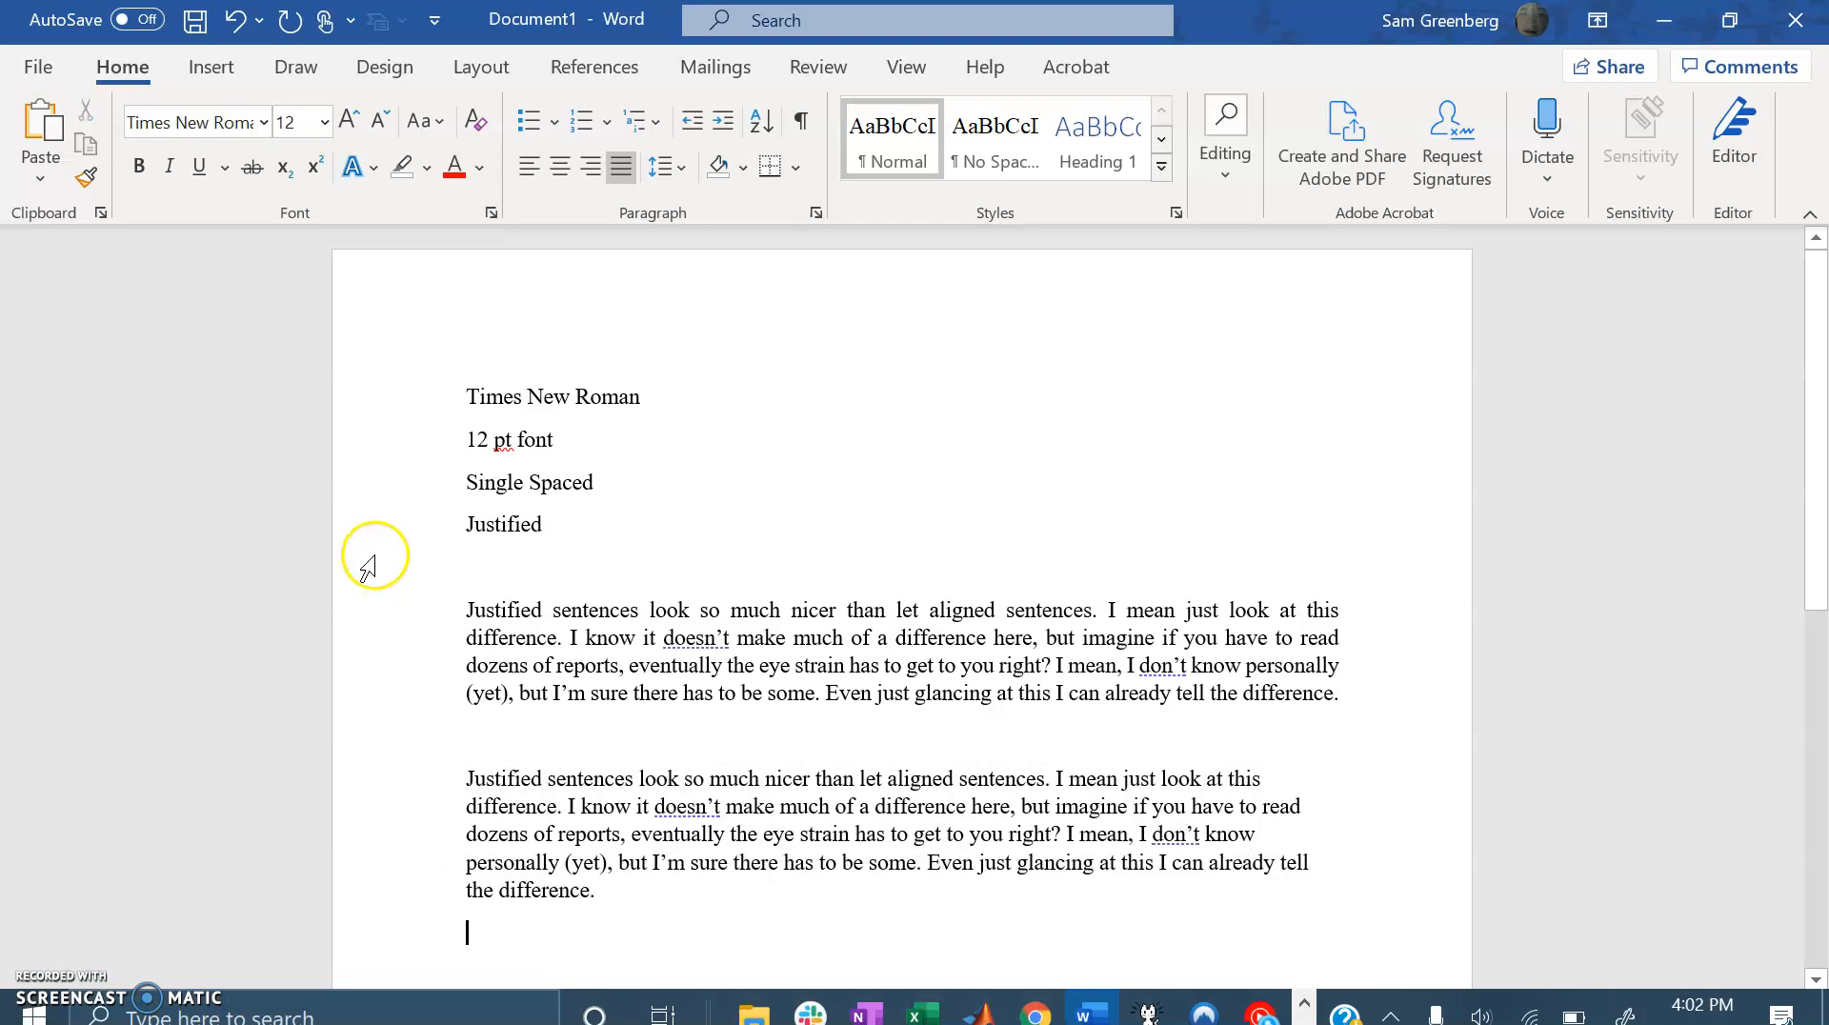
Select the closing words "the difference." of the second paragraph, first by single characters and finally by whole words.
{"action": "key", "text": "Up"}
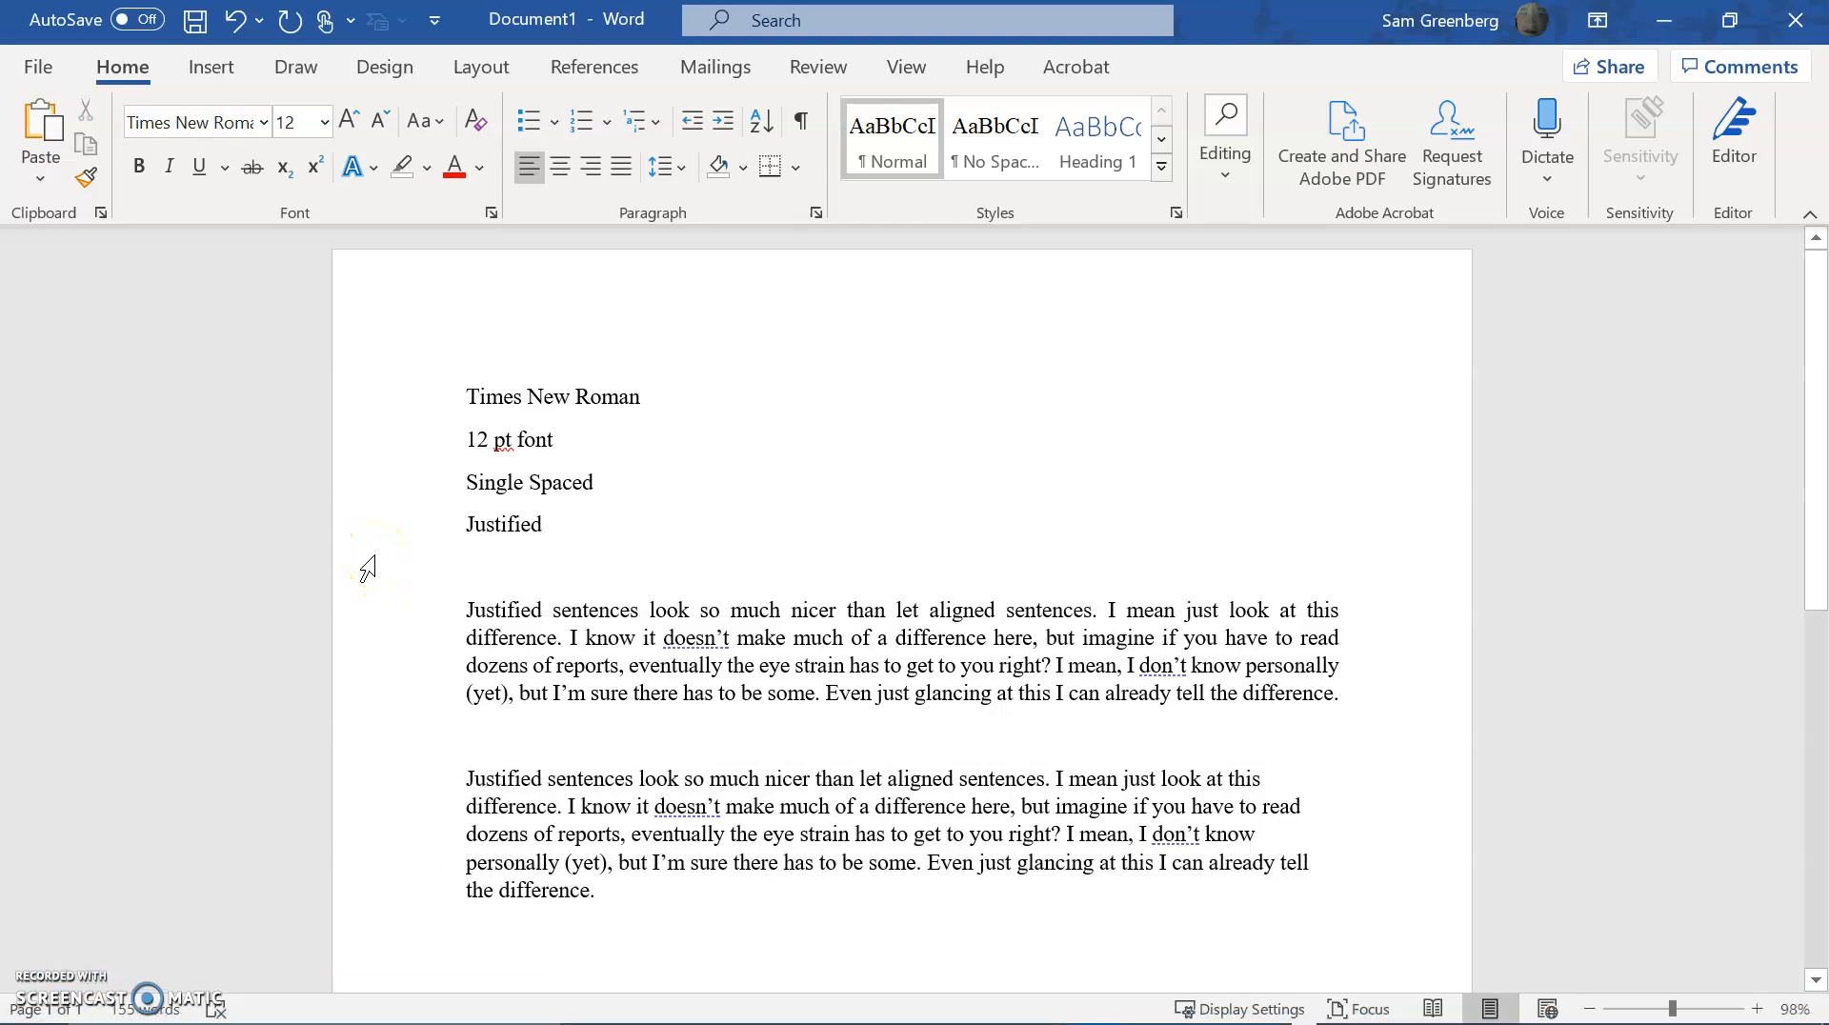
{"action": "key", "text": "shift+Left"}
{"action": "key", "text": "shift+Left"}
{"action": "key", "text": "shift+Left"}
{"action": "key", "text": "shift+Left"}
{"action": "key", "text": "shift+Left"}
{"action": "key", "text": "shift+Left"}
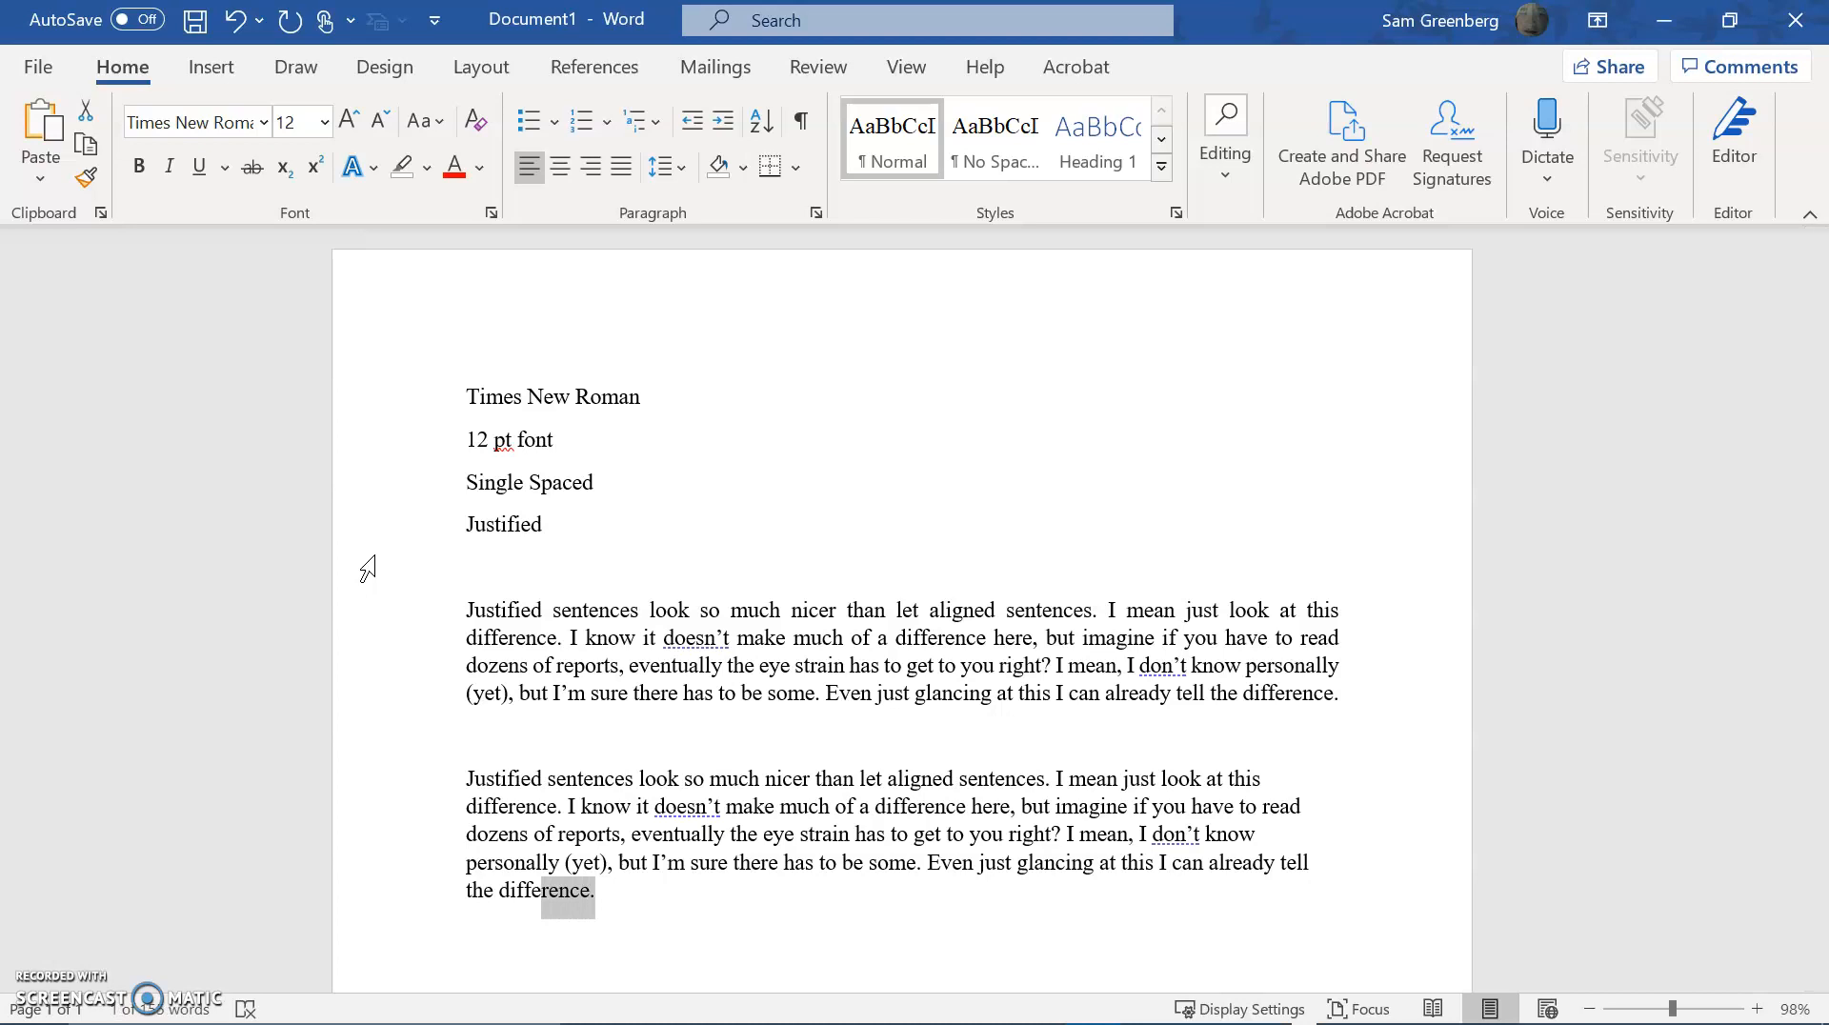
{"action": "key", "text": "ctrl+shift+Left"}
{"action": "key", "text": "ctrl+shift+Left"}
{"action": "key", "text": "ctrl+shift+Right"}
{"action": "key", "text": "ctrl+shift+Left"}
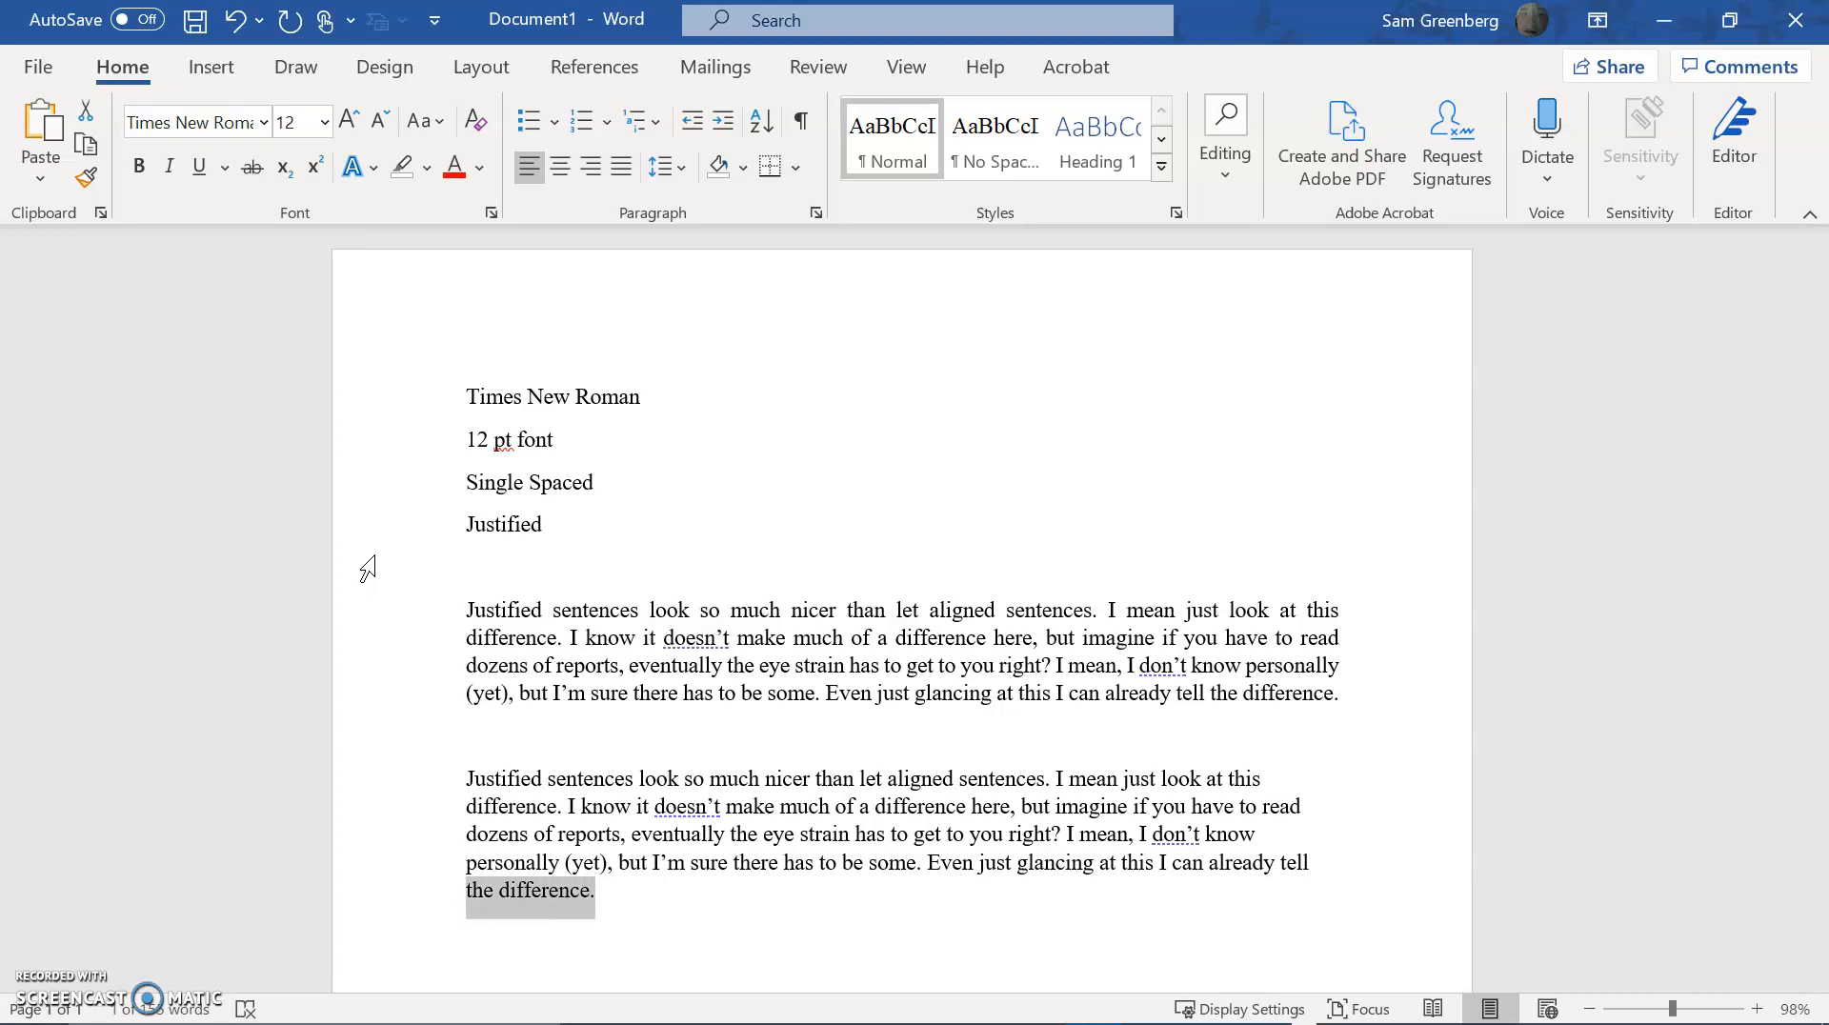
Select the full line from "personally (yet)" to "already tell" in the second paragraph.
{"action": "key", "text": "Up"}
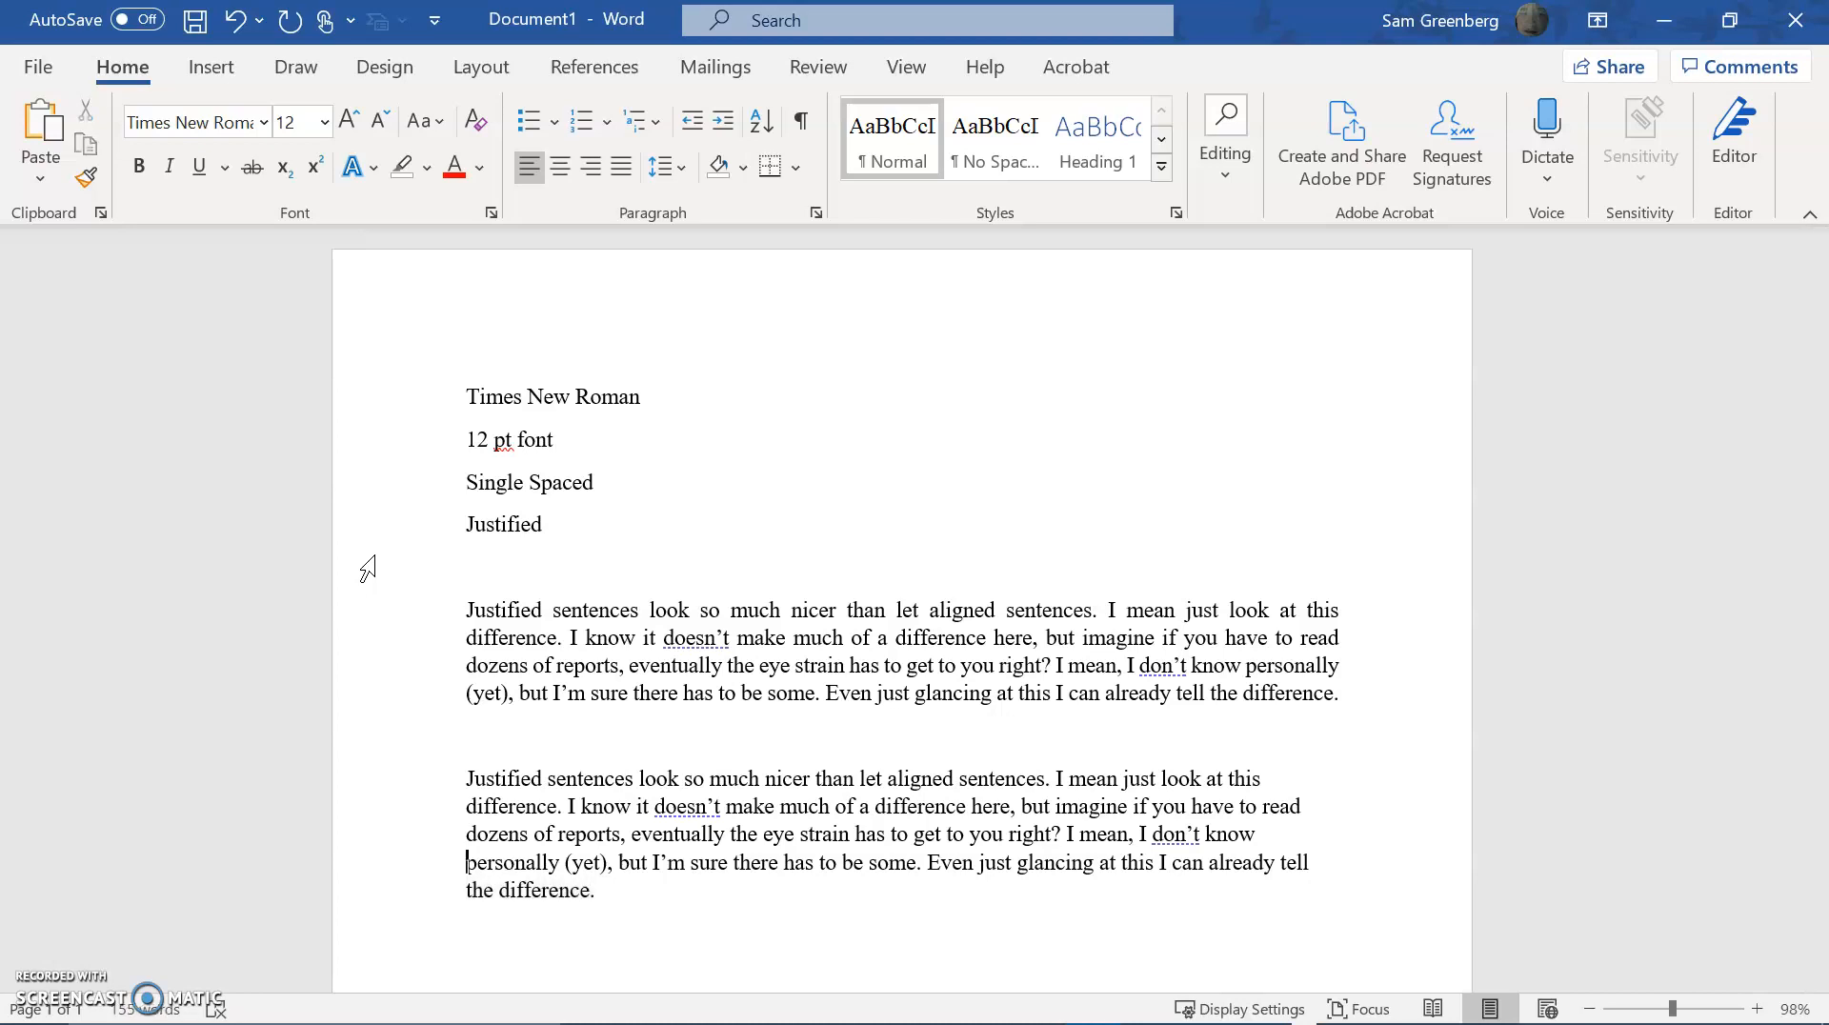
{"action": "key", "text": "shift+End"}
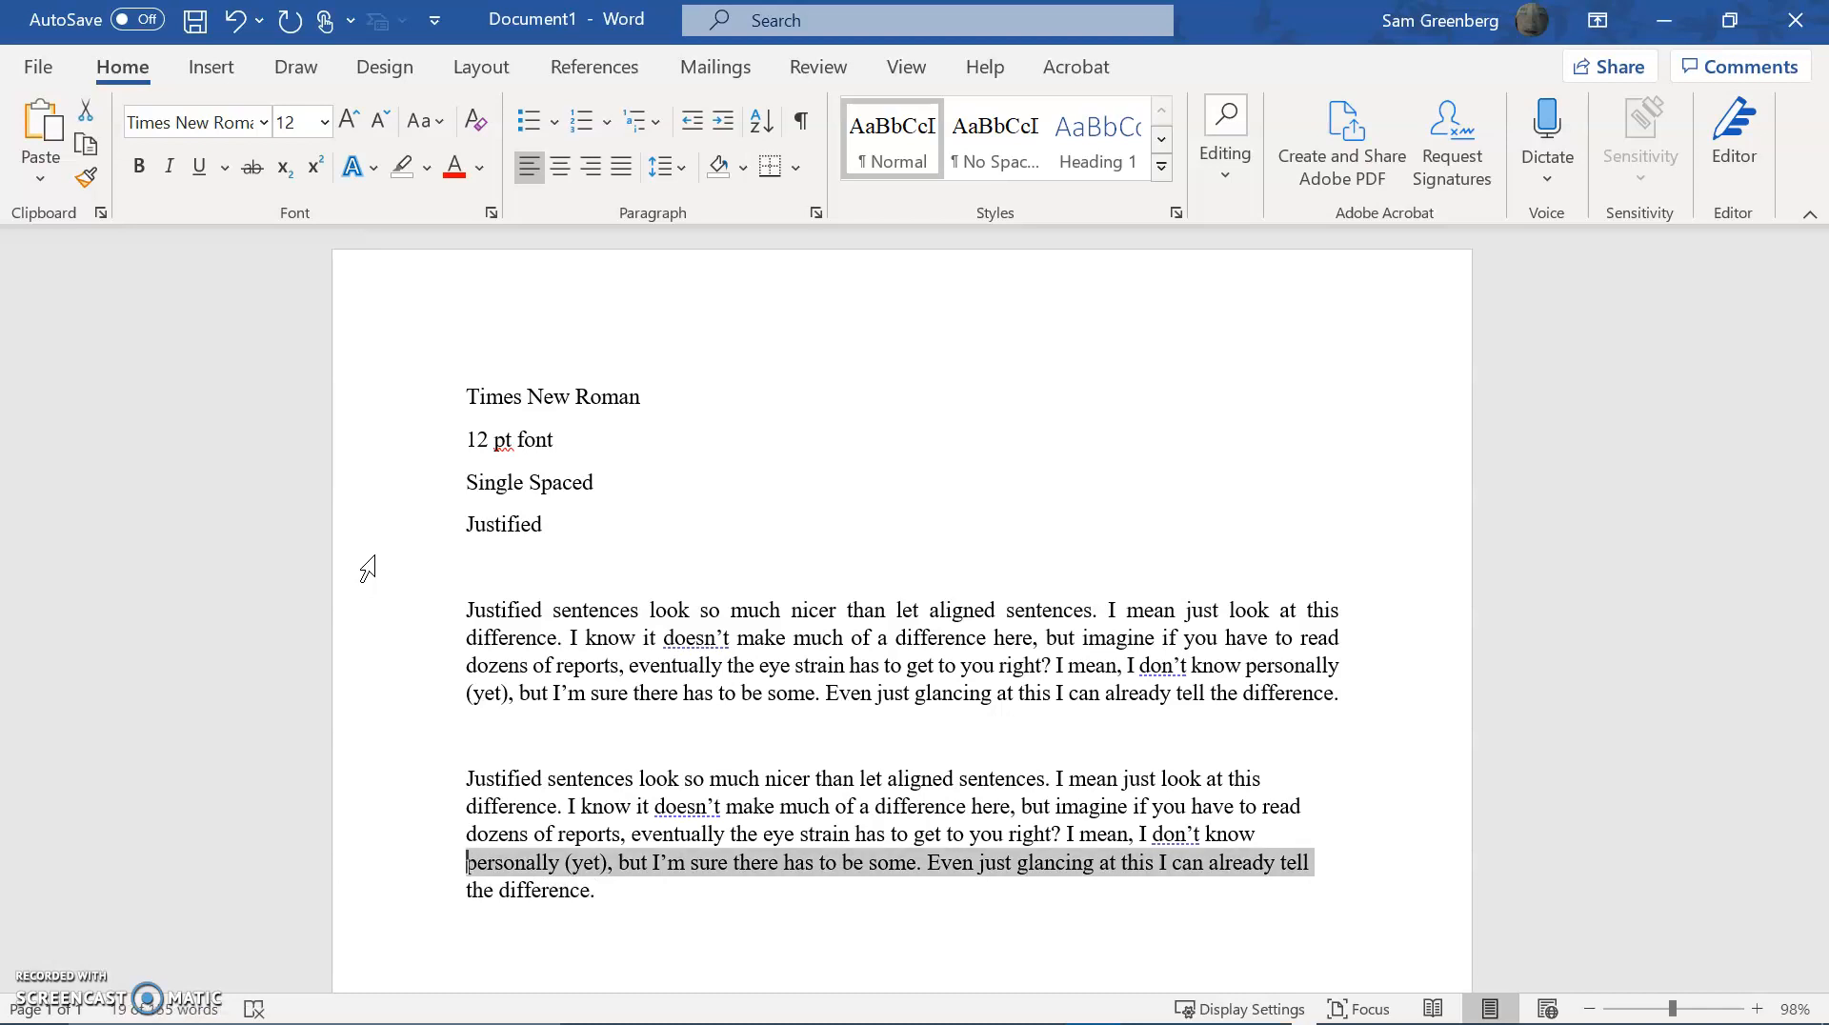
Select the full line from "difference. I know" to "have to read" in the second sample paragraph.
{"action": "key", "text": "Up"}
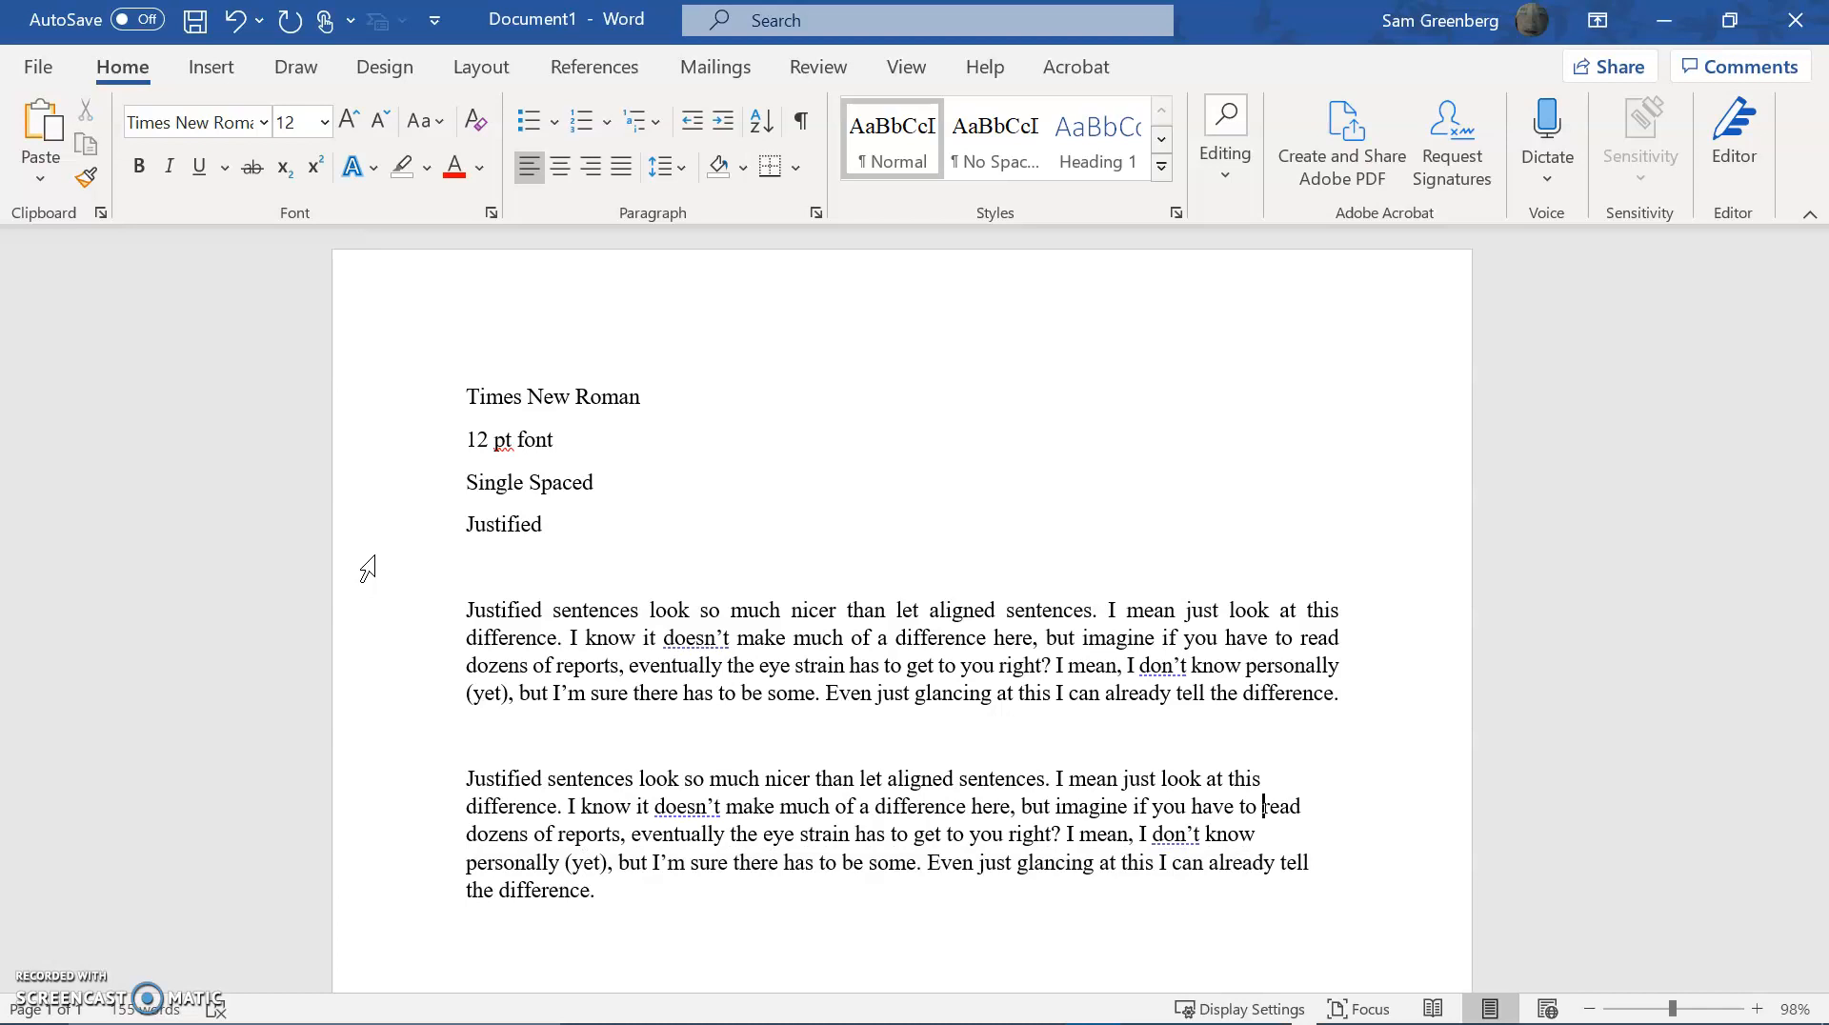
{"action": "key", "text": "shift+Up"}
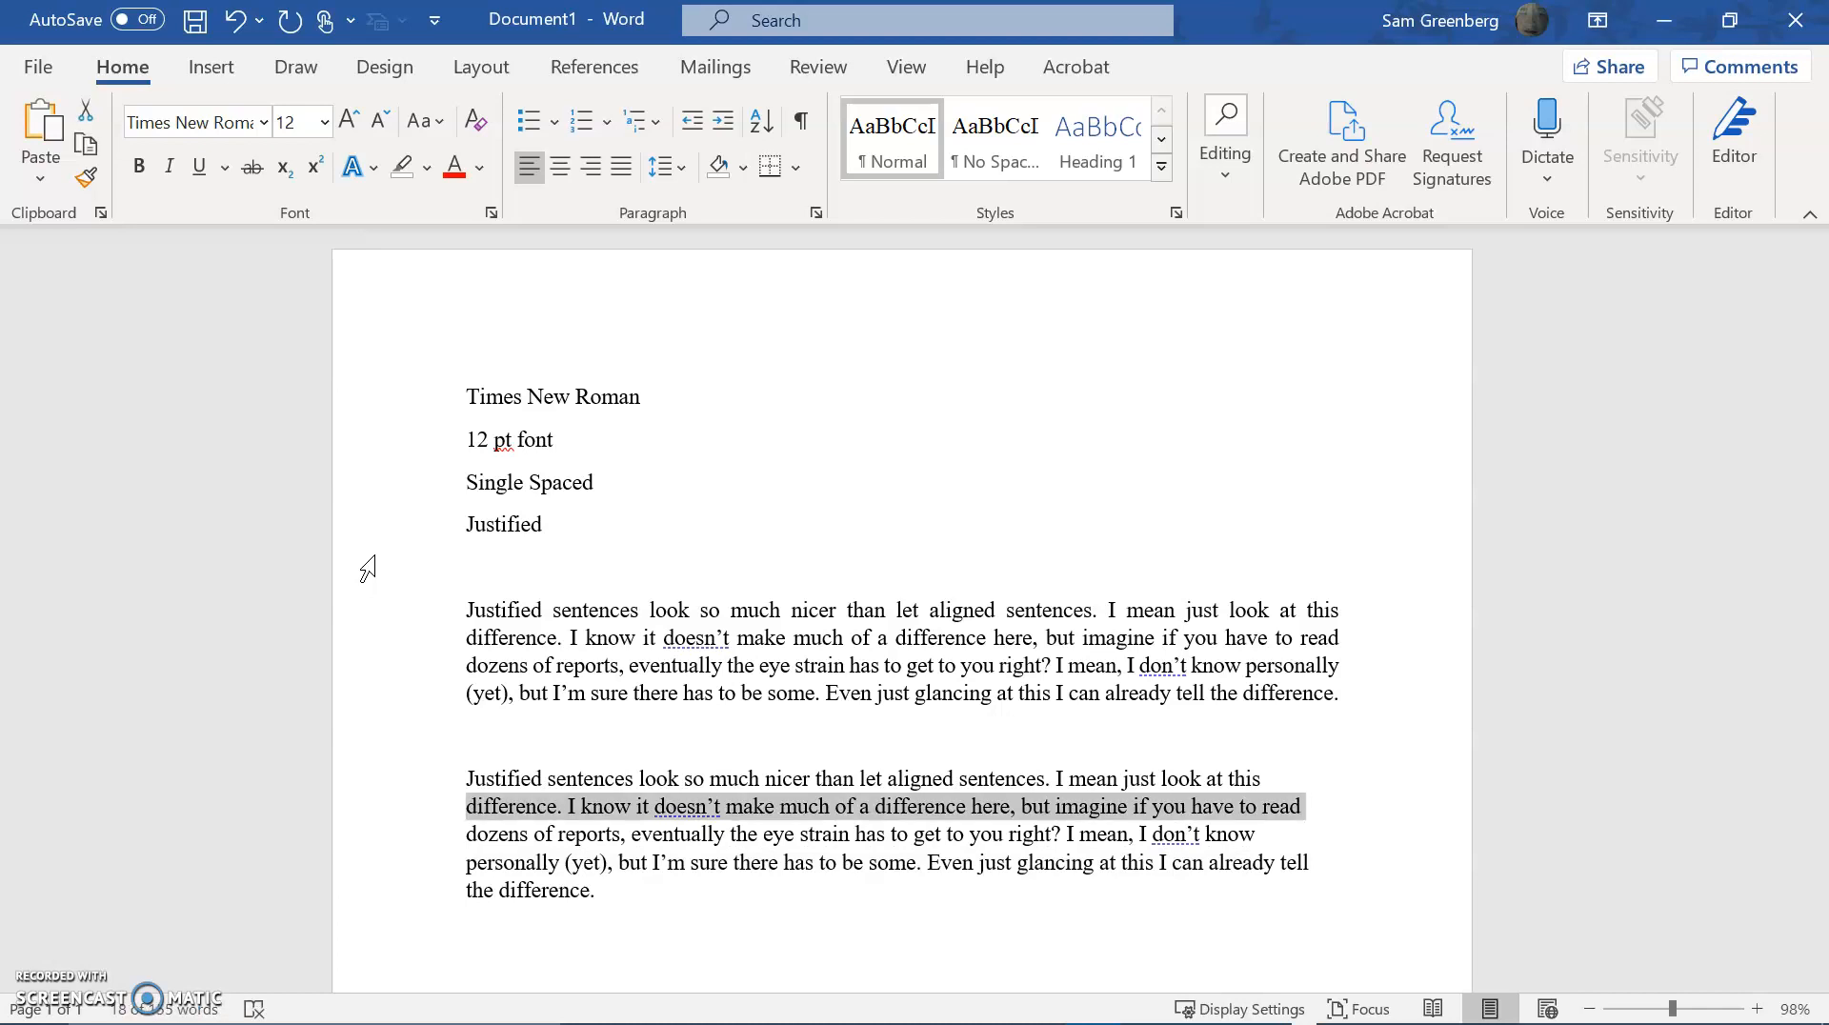
Select the whole second sample paragraph and justify it, undoing and reapplying the alignment once for comparison.
{"action": "key", "text": "Down"}
{"action": "key", "text": "Down"}
{"action": "key", "text": "Down"}
{"action": "key", "text": "ctrl+shift+Up"}
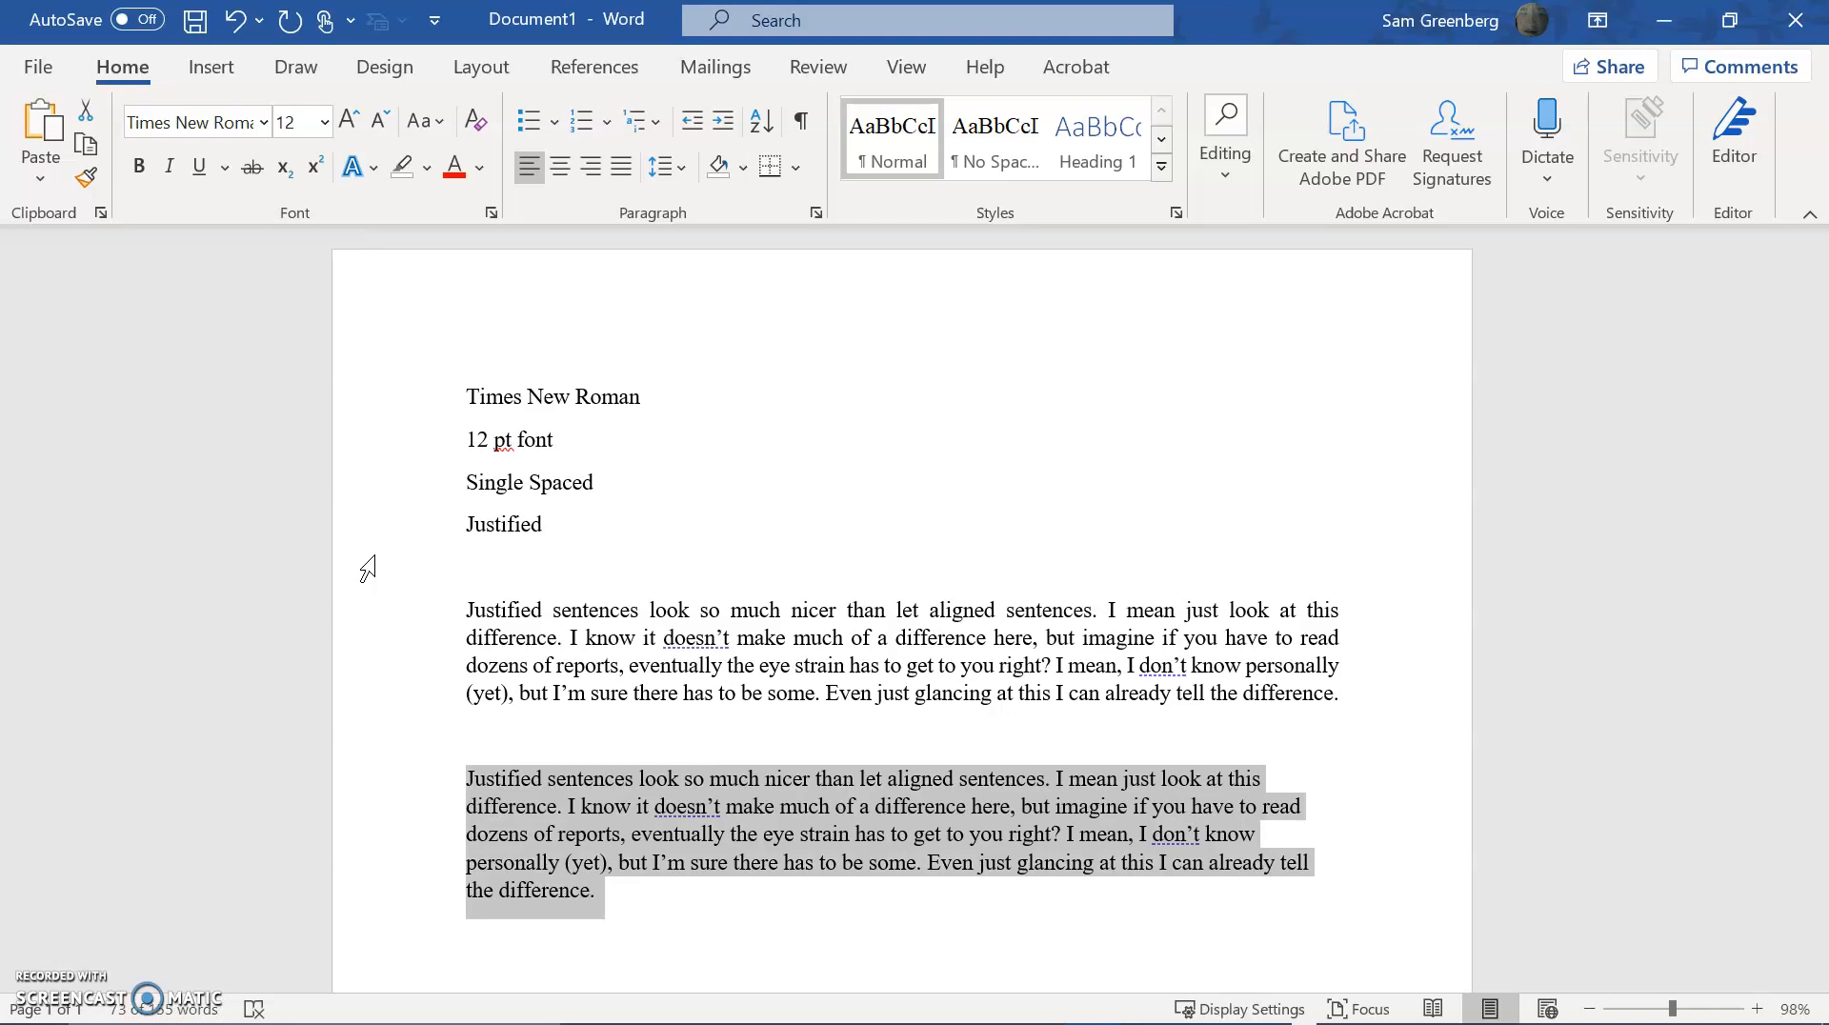
{"action": "key", "text": "ctrl+j"}
{"action": "key", "text": "ctrl+z"}
{"action": "key", "text": "ctrl+j"}
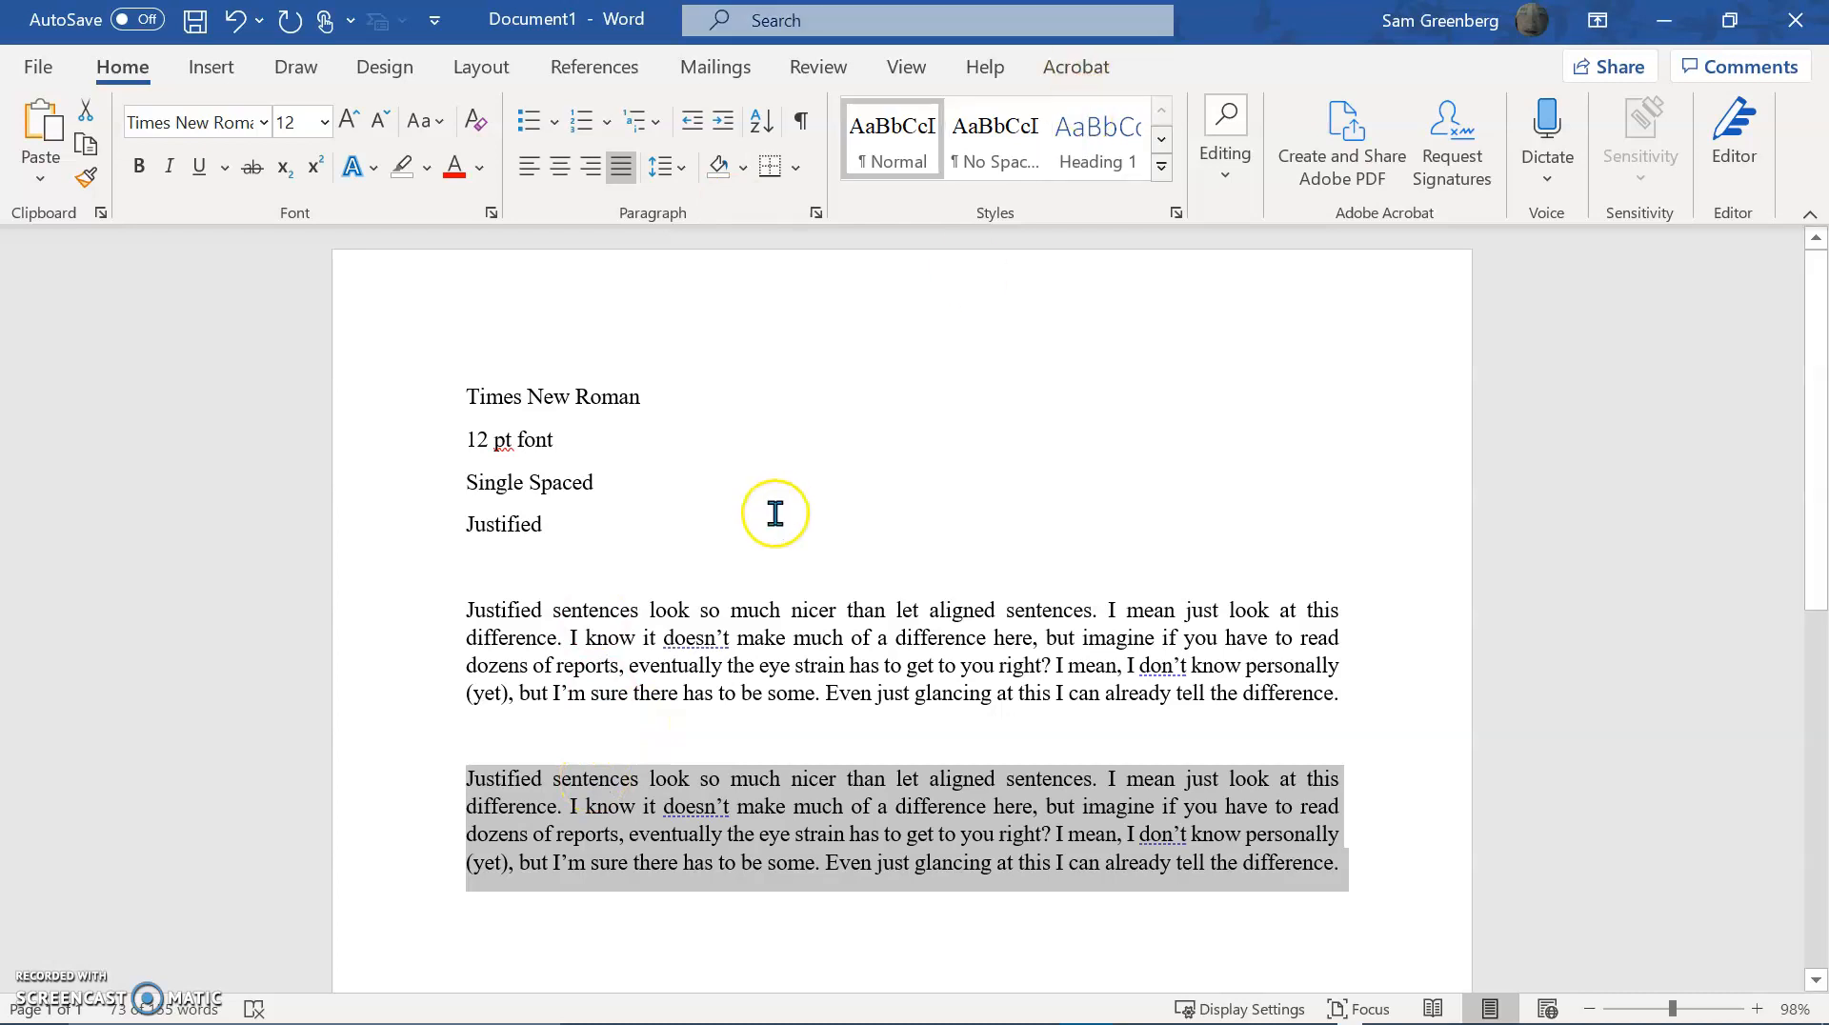
Try deleting both sample paragraphs as one selection, and undo the deletion.
{"action": "key", "text": "shift+Up"}
{"action": "key", "text": "shift+Up"}
{"action": "key", "text": "shift+Up"}
{"action": "key", "text": "shift+Up"}
{"action": "key", "text": "shift+Up"}
{"action": "key", "text": "Delete"}
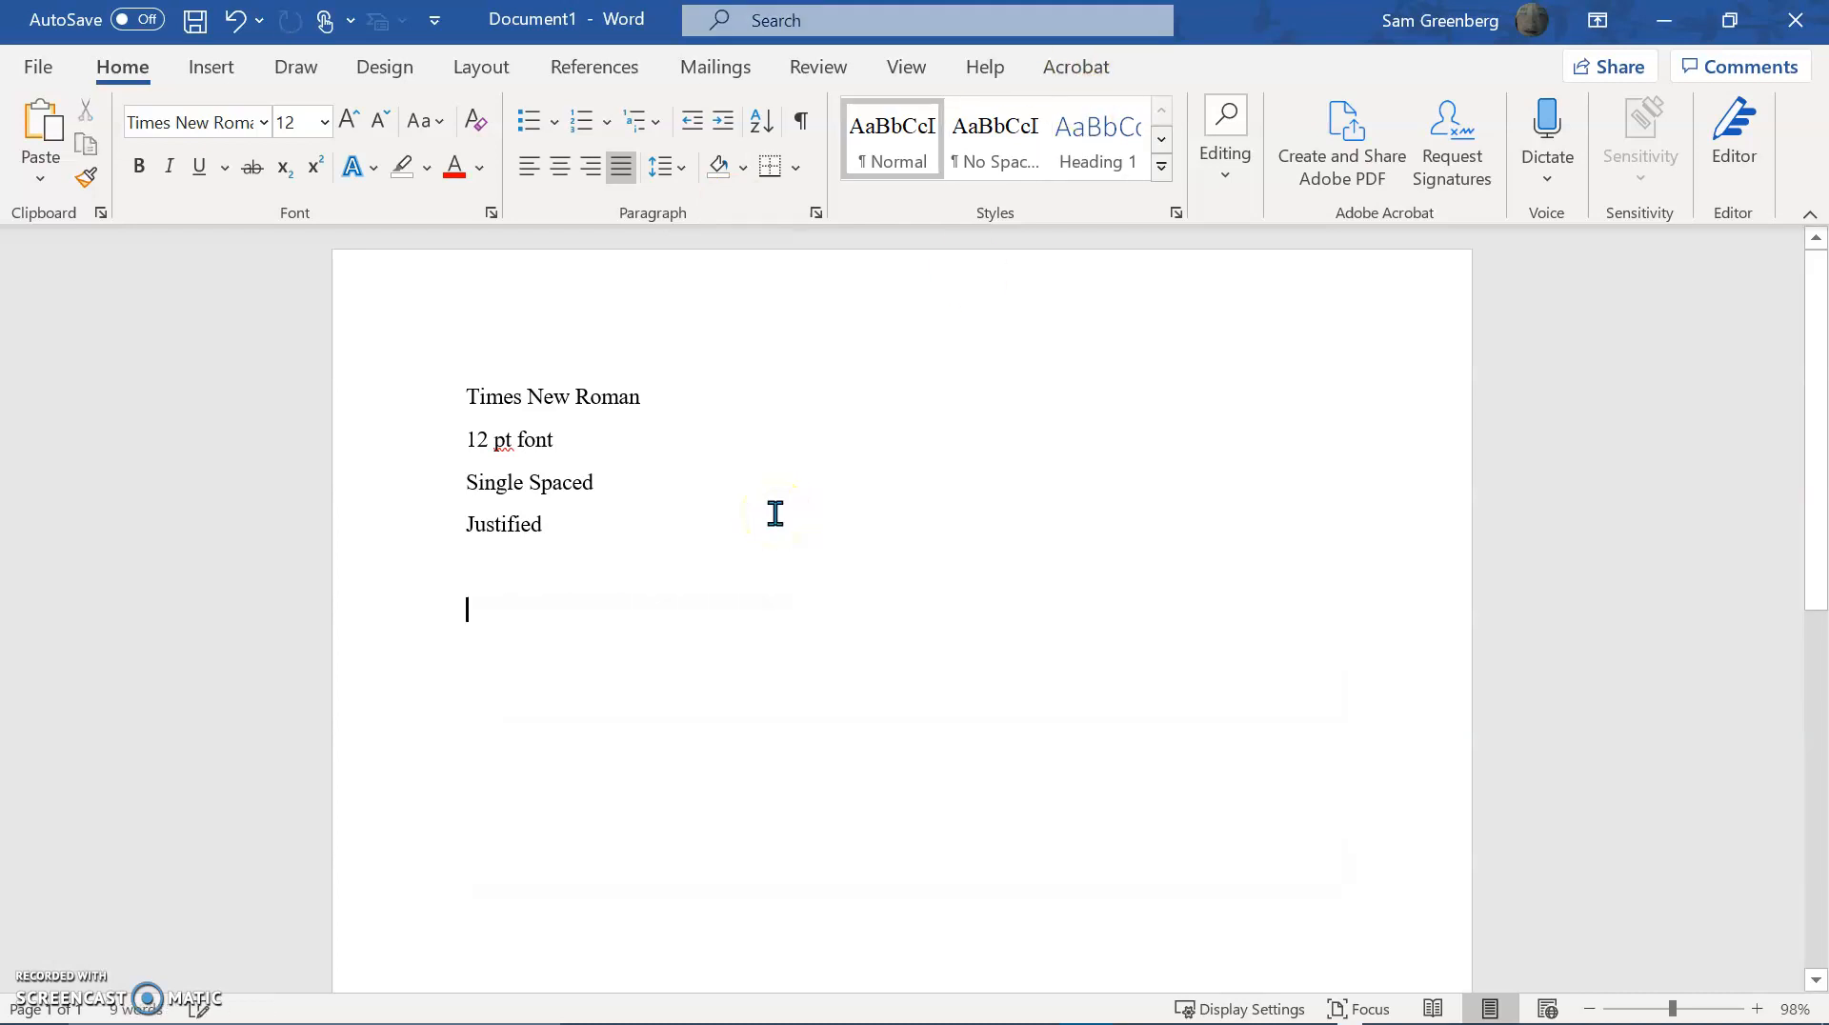
{"action": "key", "text": "ctrl+z"}
{"action": "left_click", "coordinate": [775, 513]}
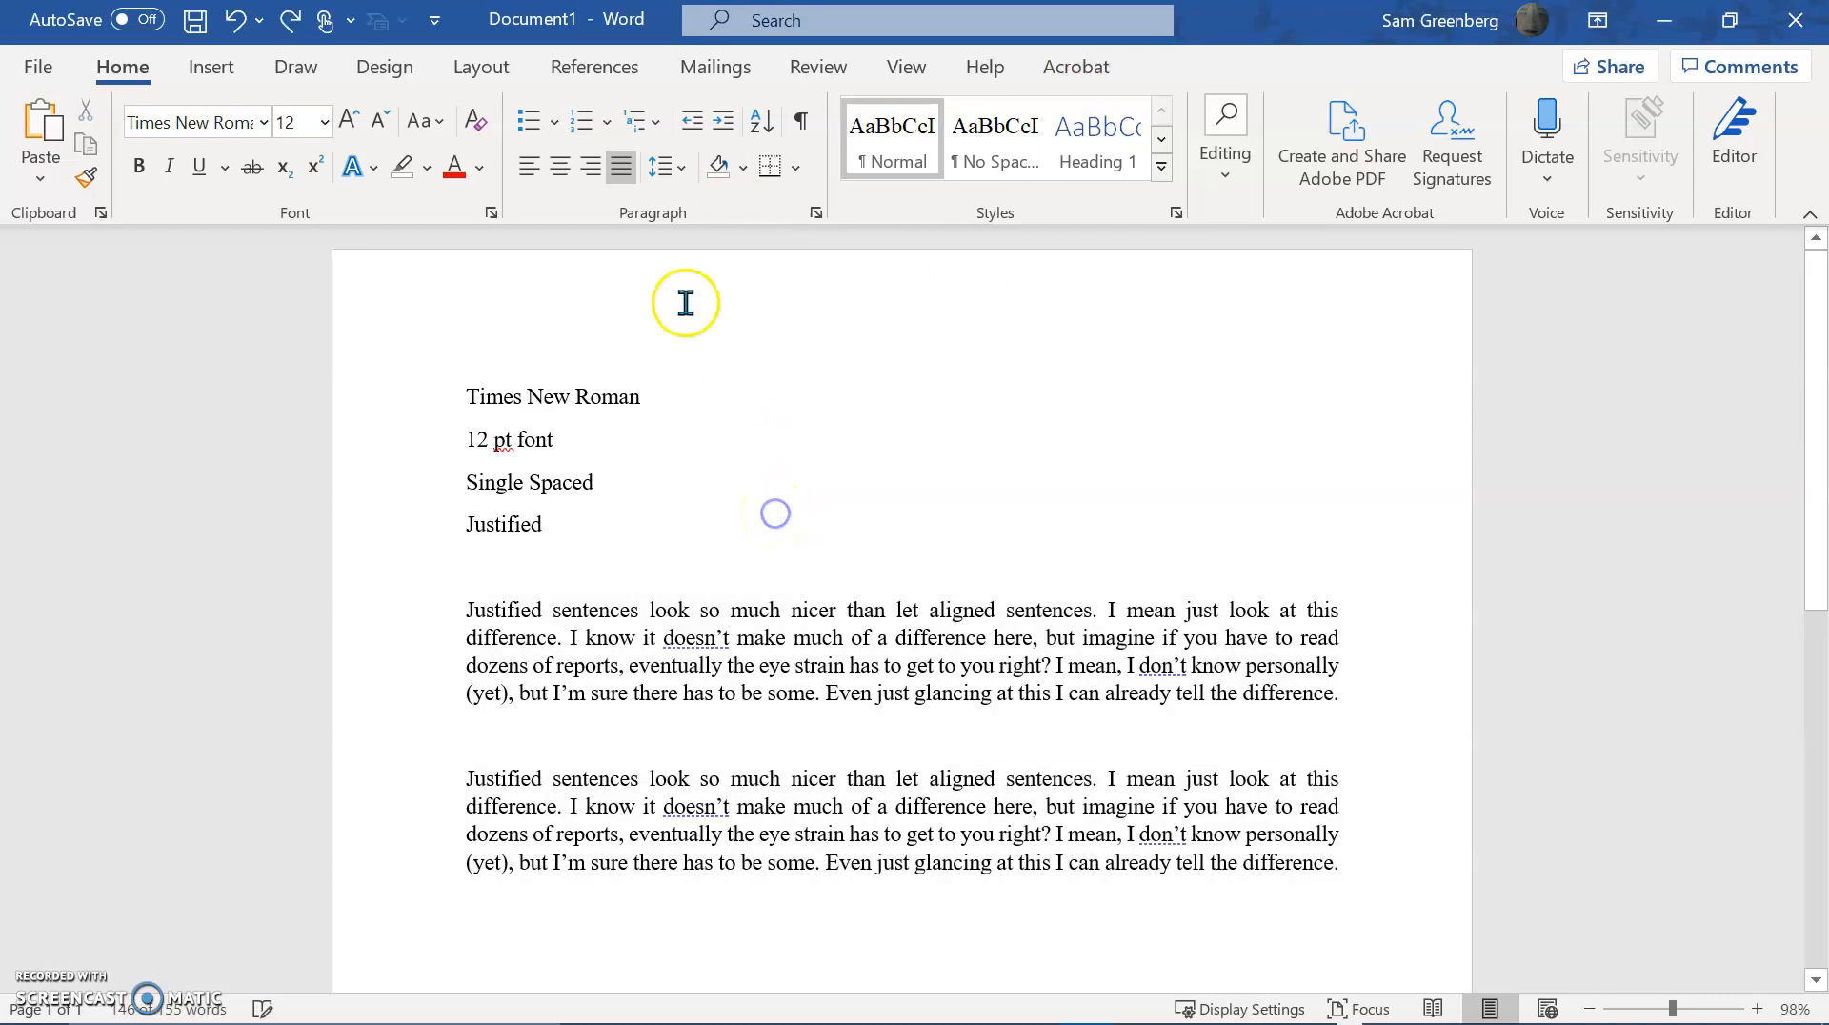
Show the hidden formatting marks and place the cursor at the empty line above the sample text and in the first sample paragraph.
{"action": "left_click", "coordinate": [803, 123]}
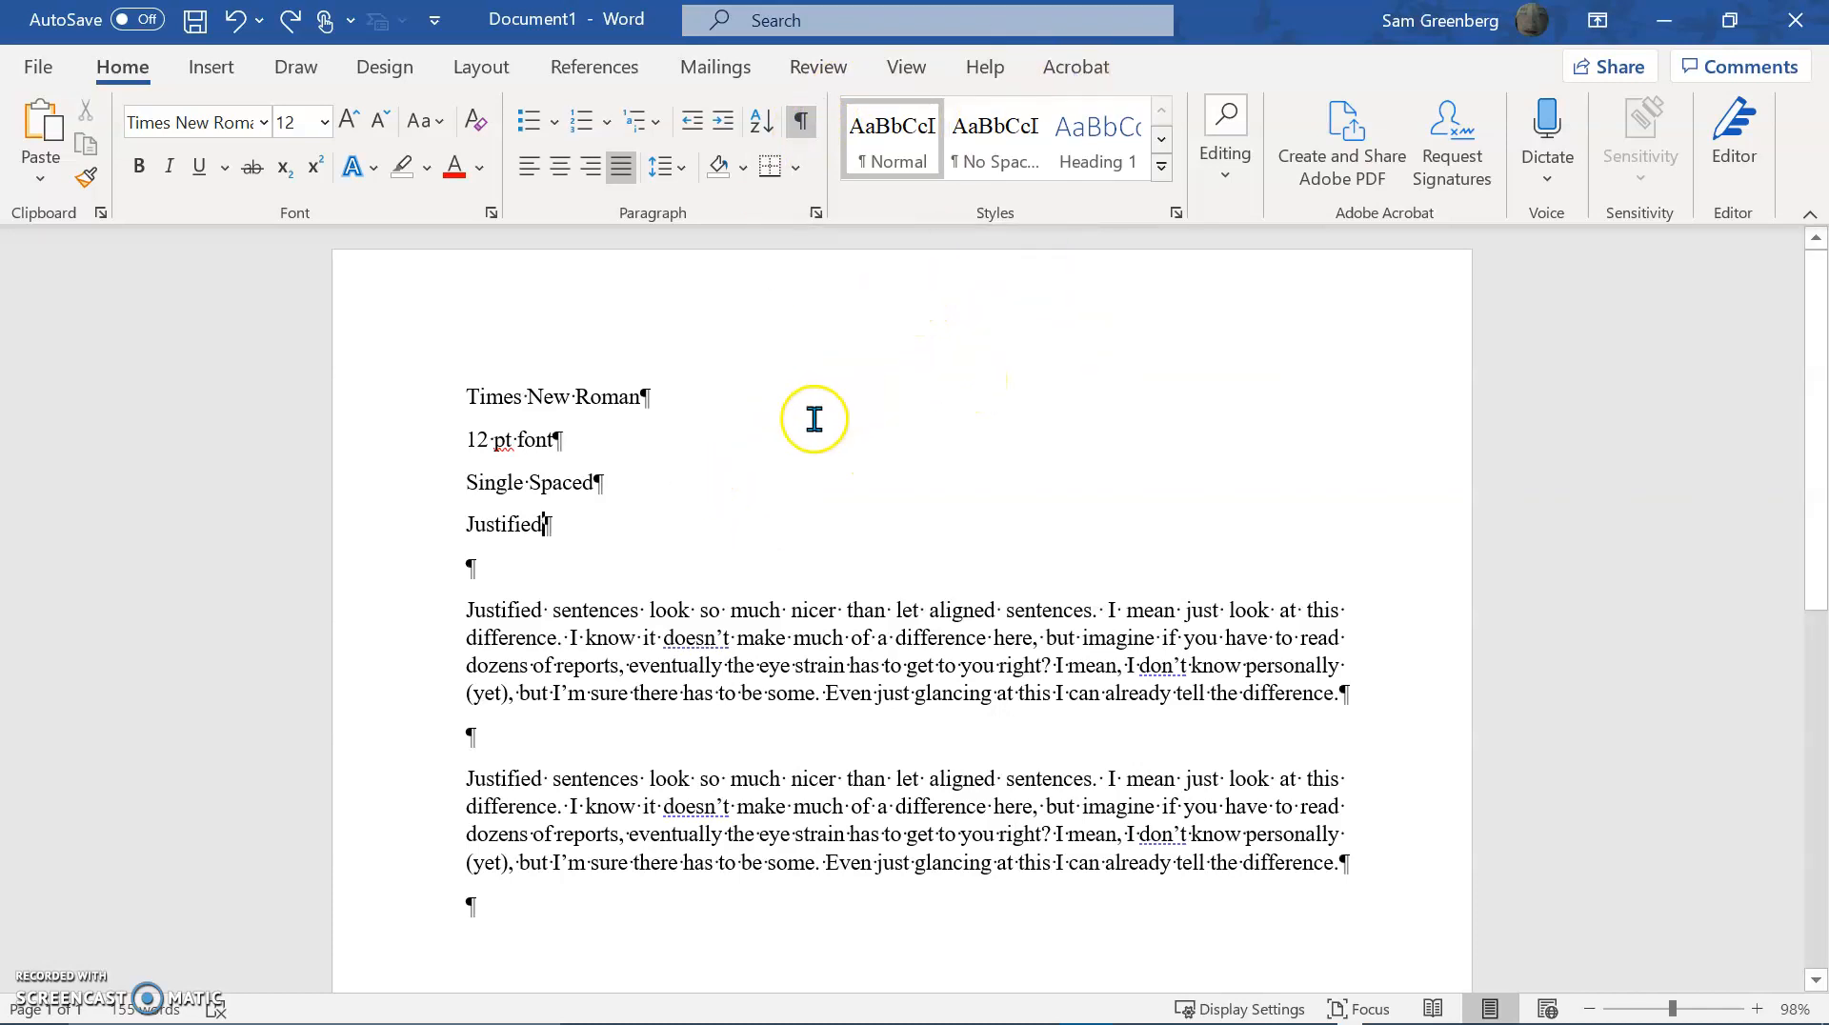
{"action": "right_click", "coordinate": [496, 585]}
{"action": "left_click", "coordinate": [476, 604]}
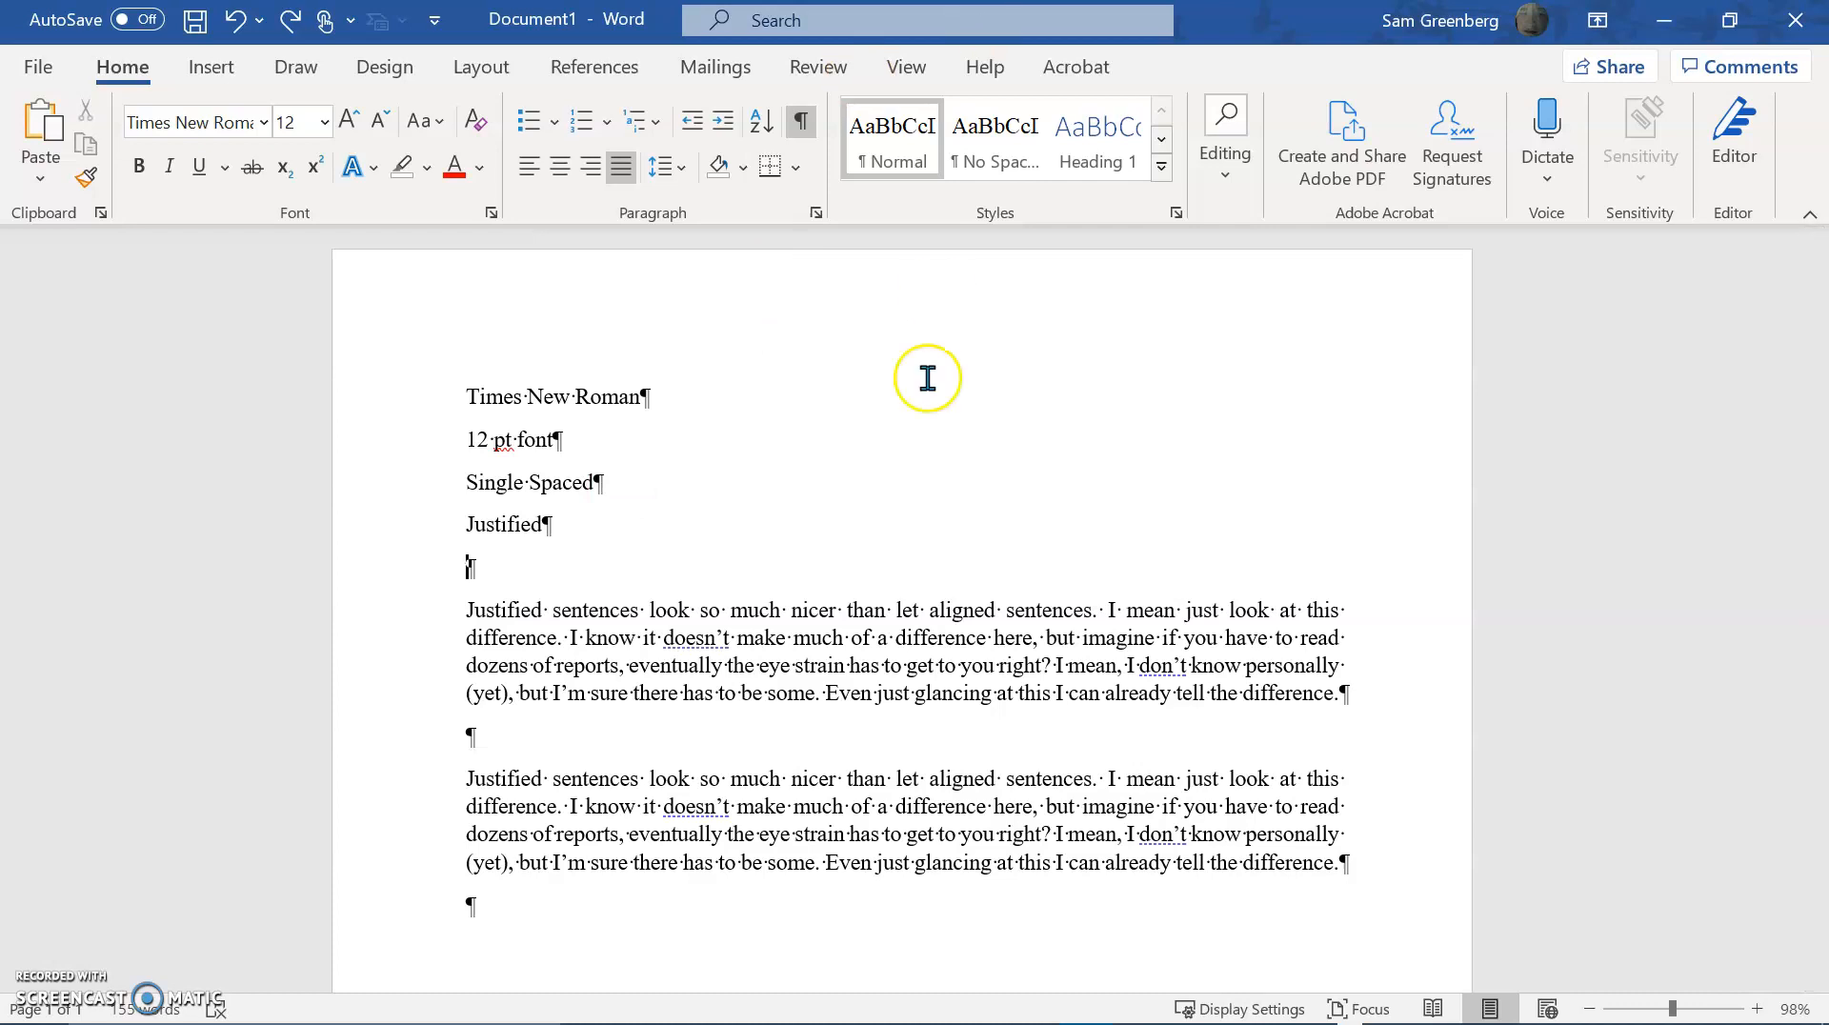
{"action": "left_click", "coordinate": [846, 614]}
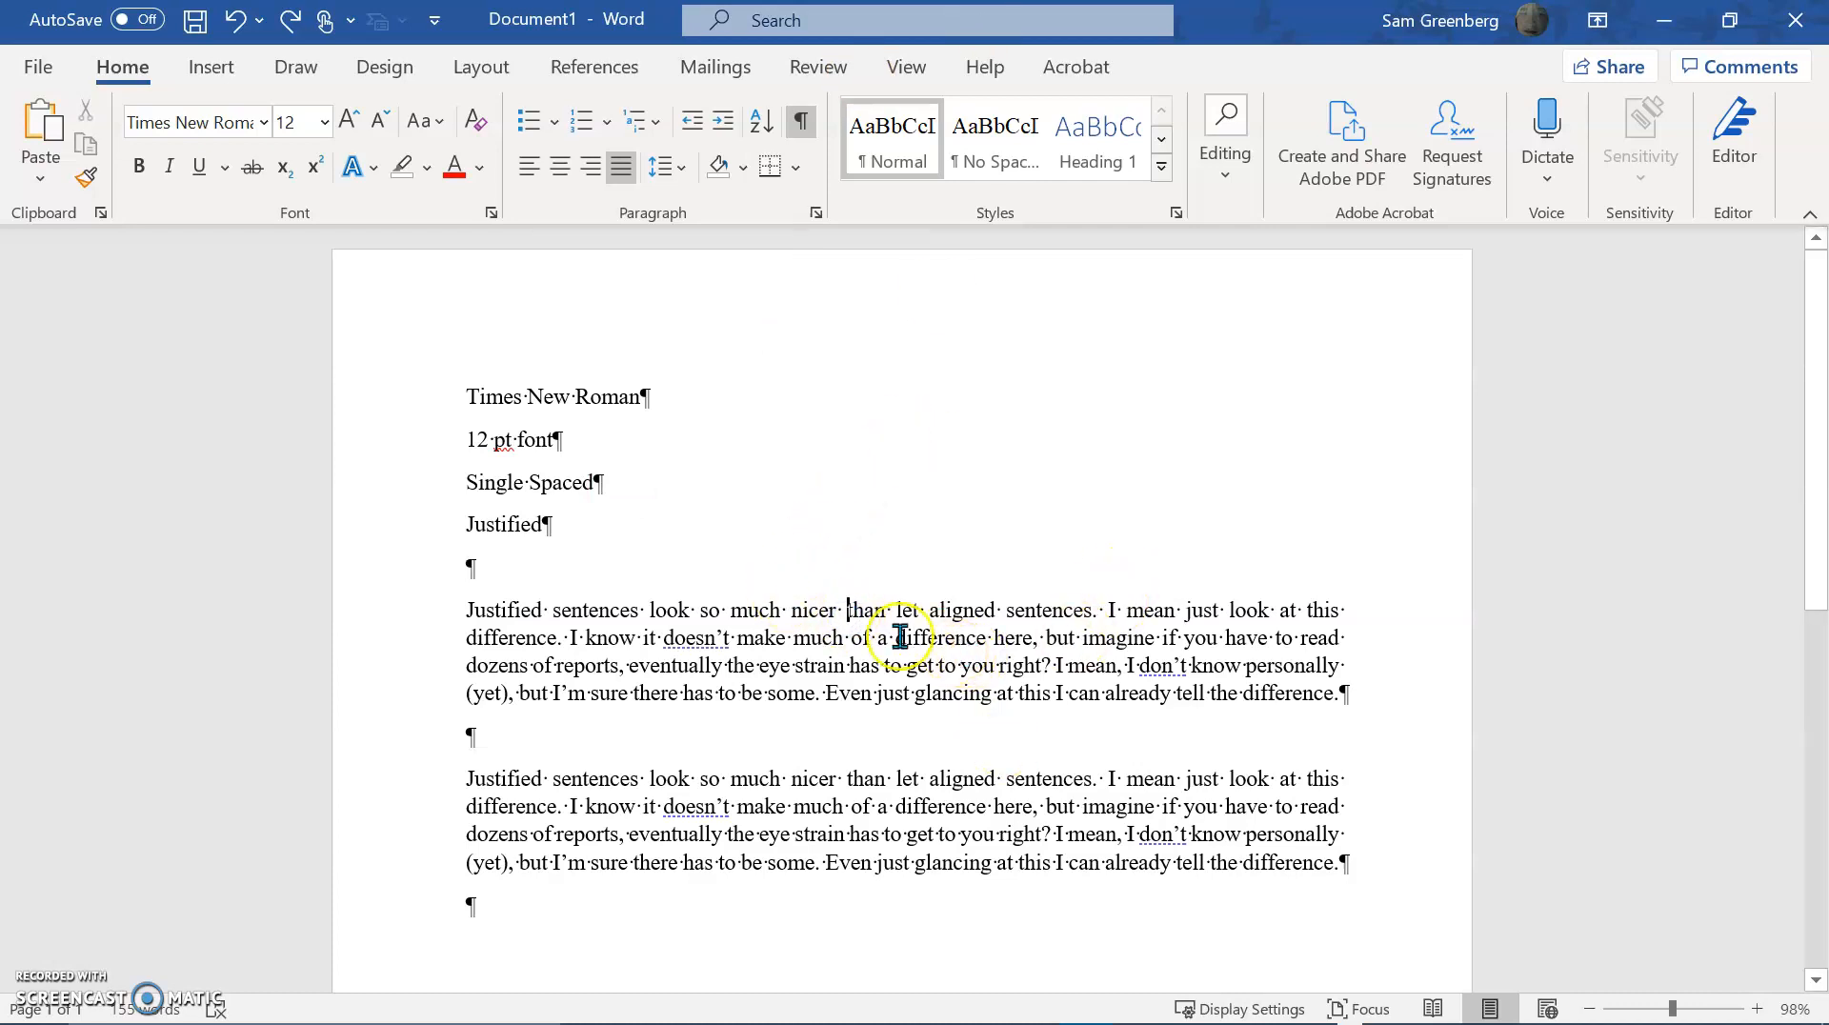
Try adding an extra empty line between the two sample paragraphs, and remove it again.
{"action": "left_click", "coordinate": [579, 741]}
{"action": "key", "text": "Return"}
{"action": "key", "text": "BackSpace"}
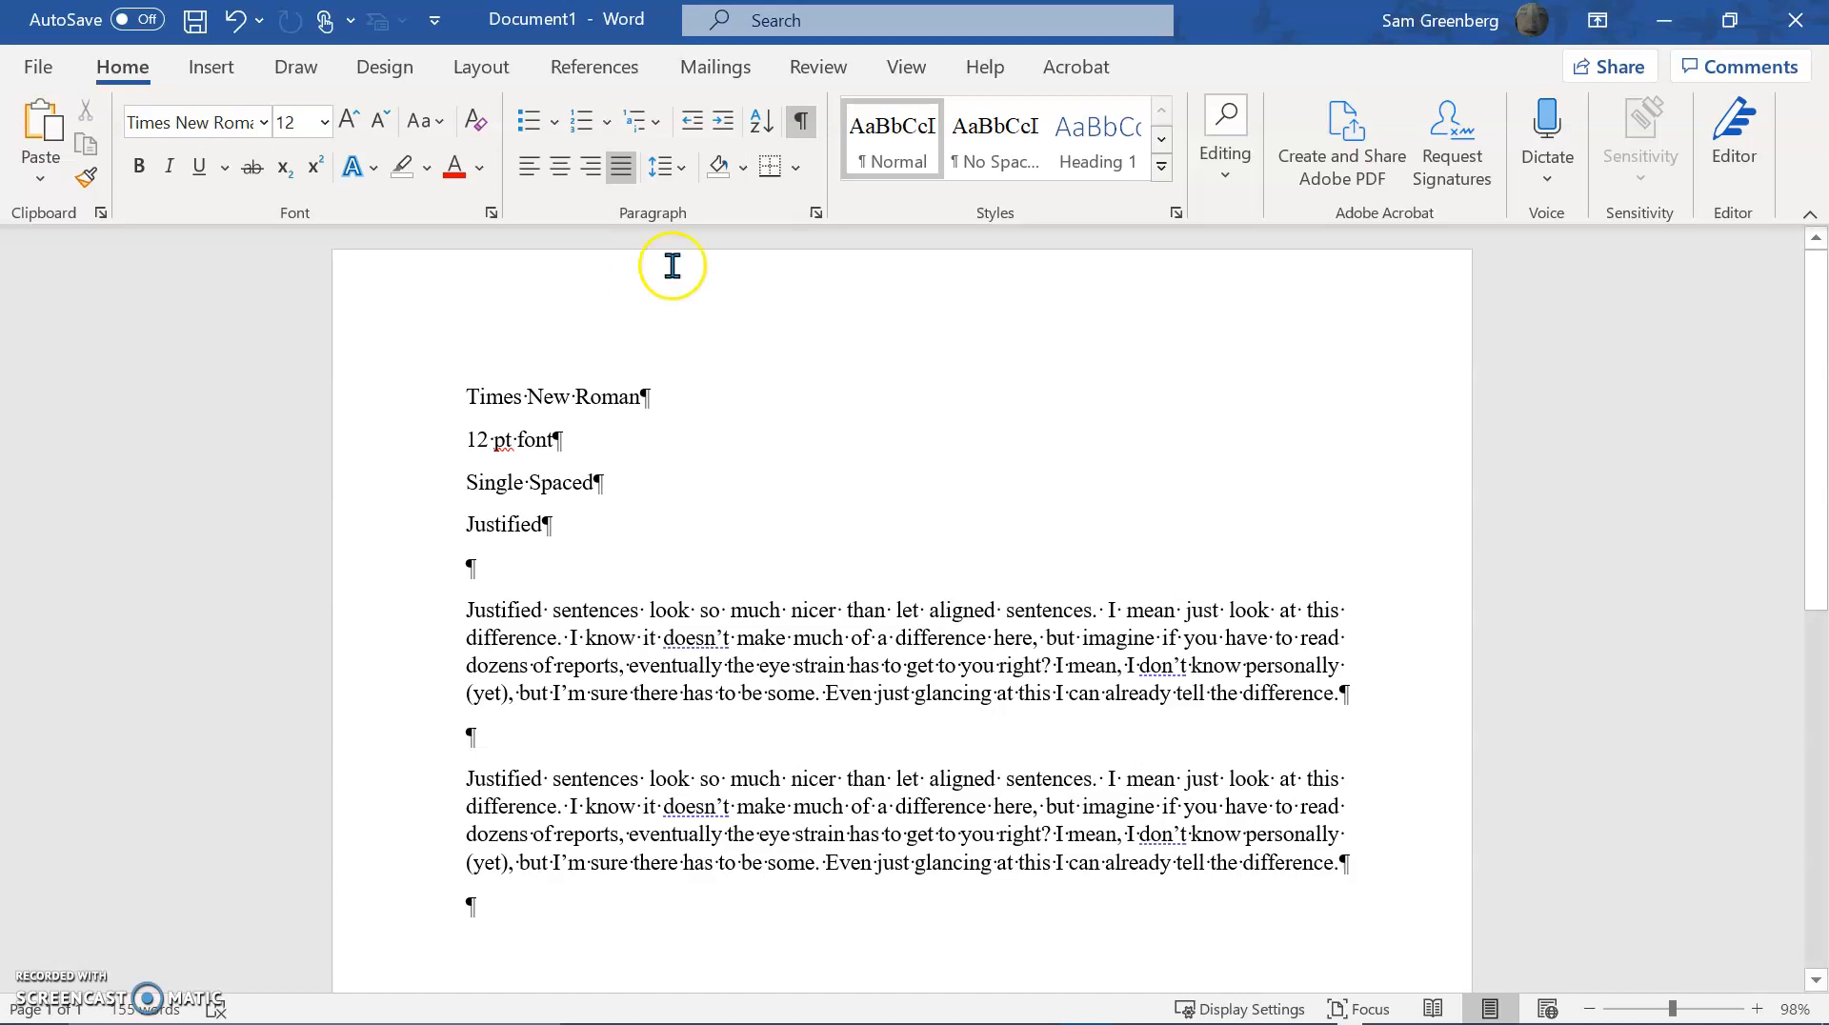
Delete the empty paragraph between the two sample paragraphs.
{"action": "left_click", "coordinate": [464, 576]}
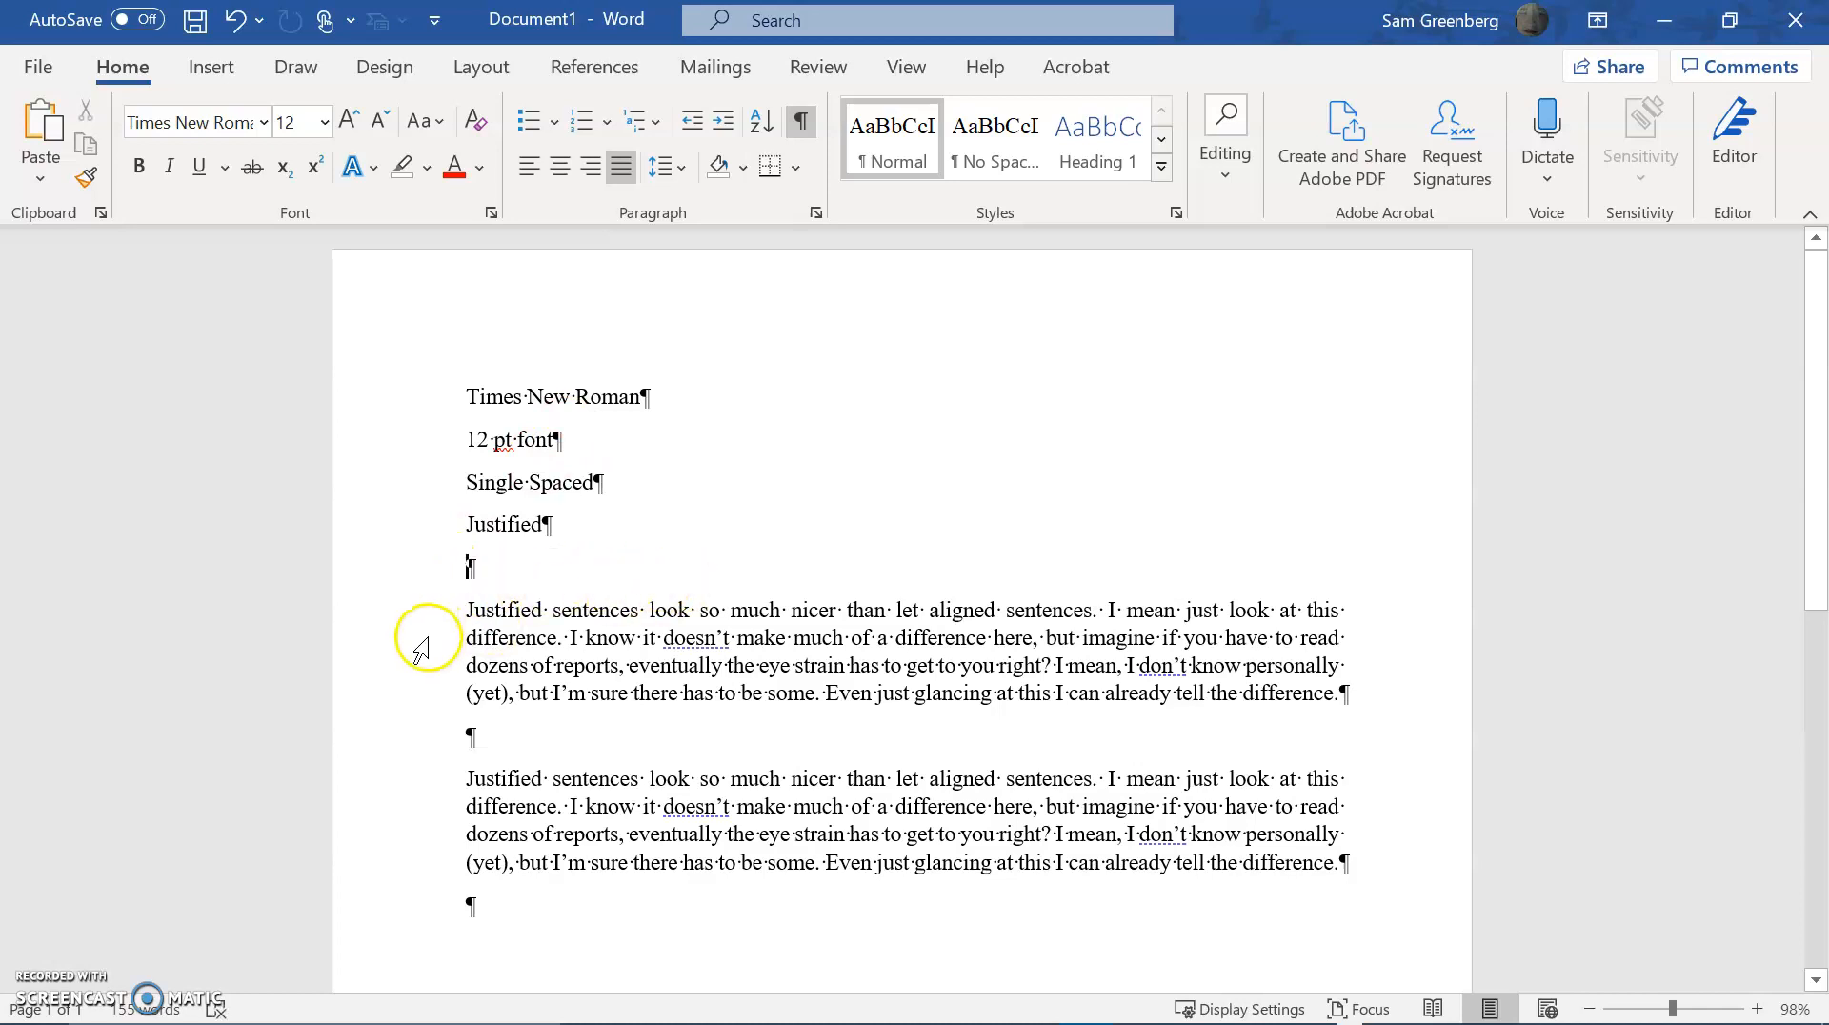
{"action": "left_click", "coordinate": [465, 611]}
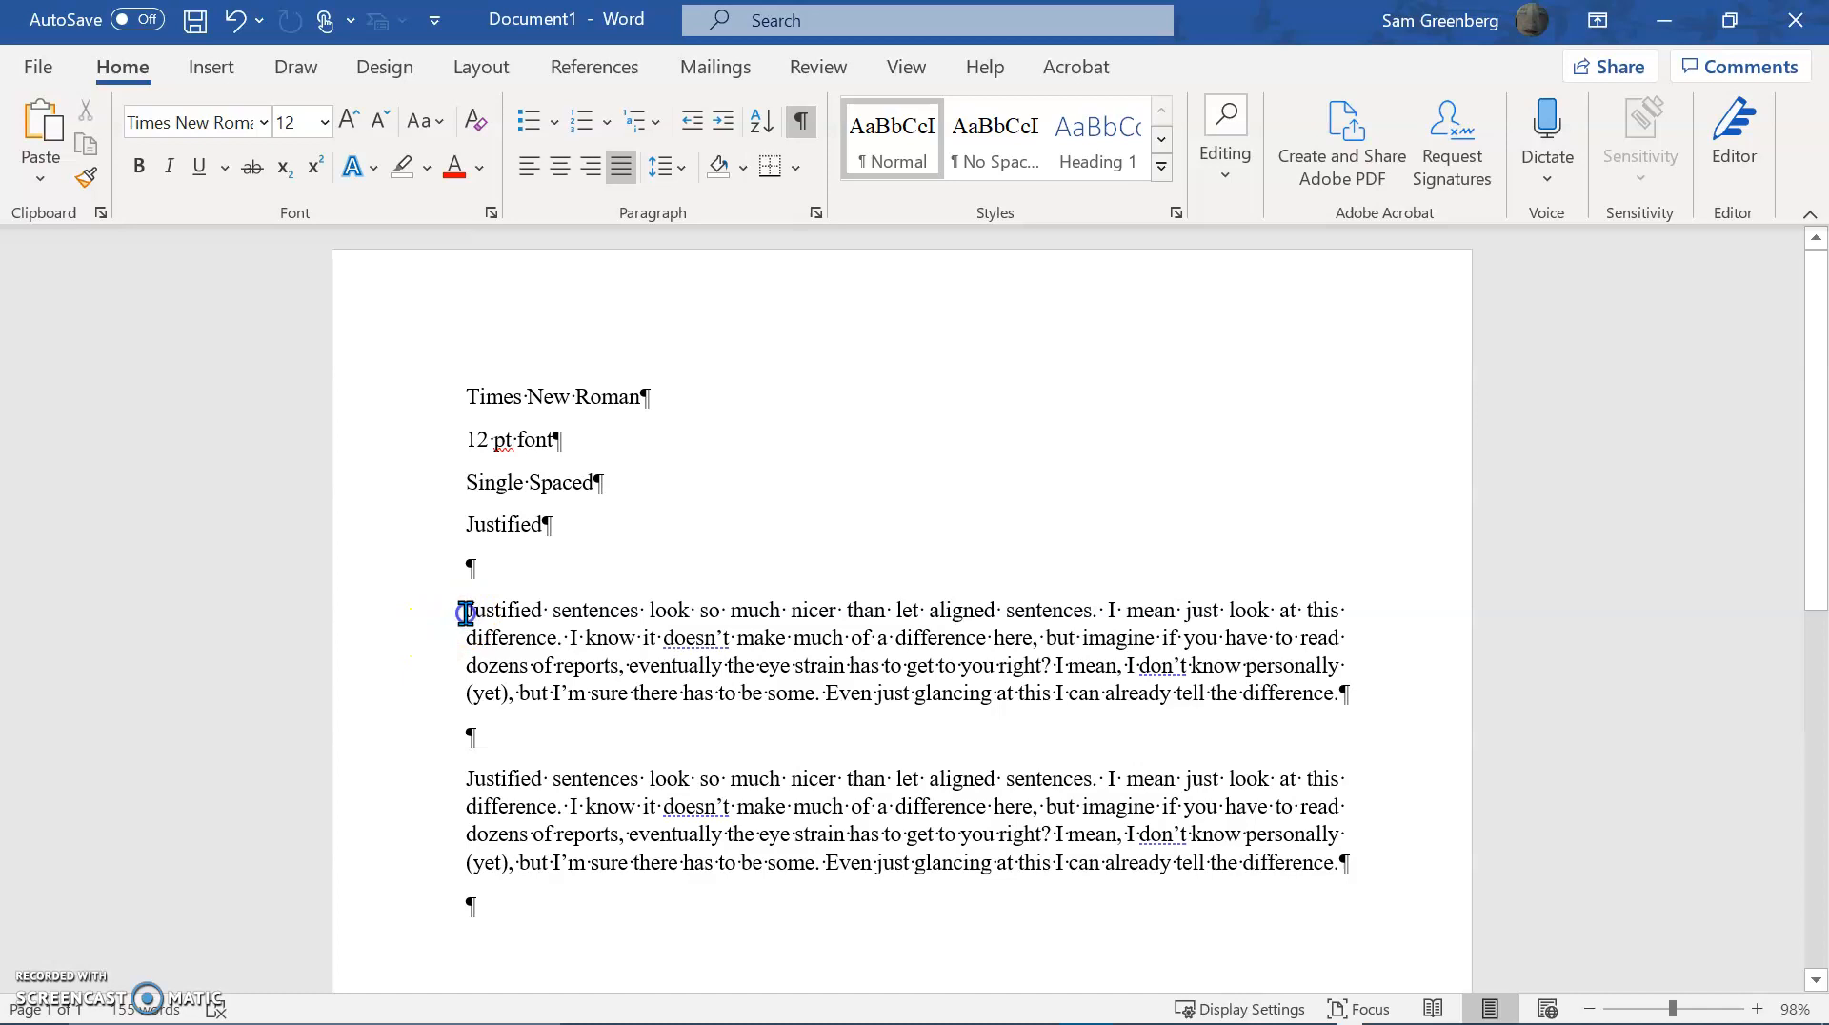
{"action": "left_click", "coordinate": [482, 751]}
{"action": "key", "text": "BackSpace"}
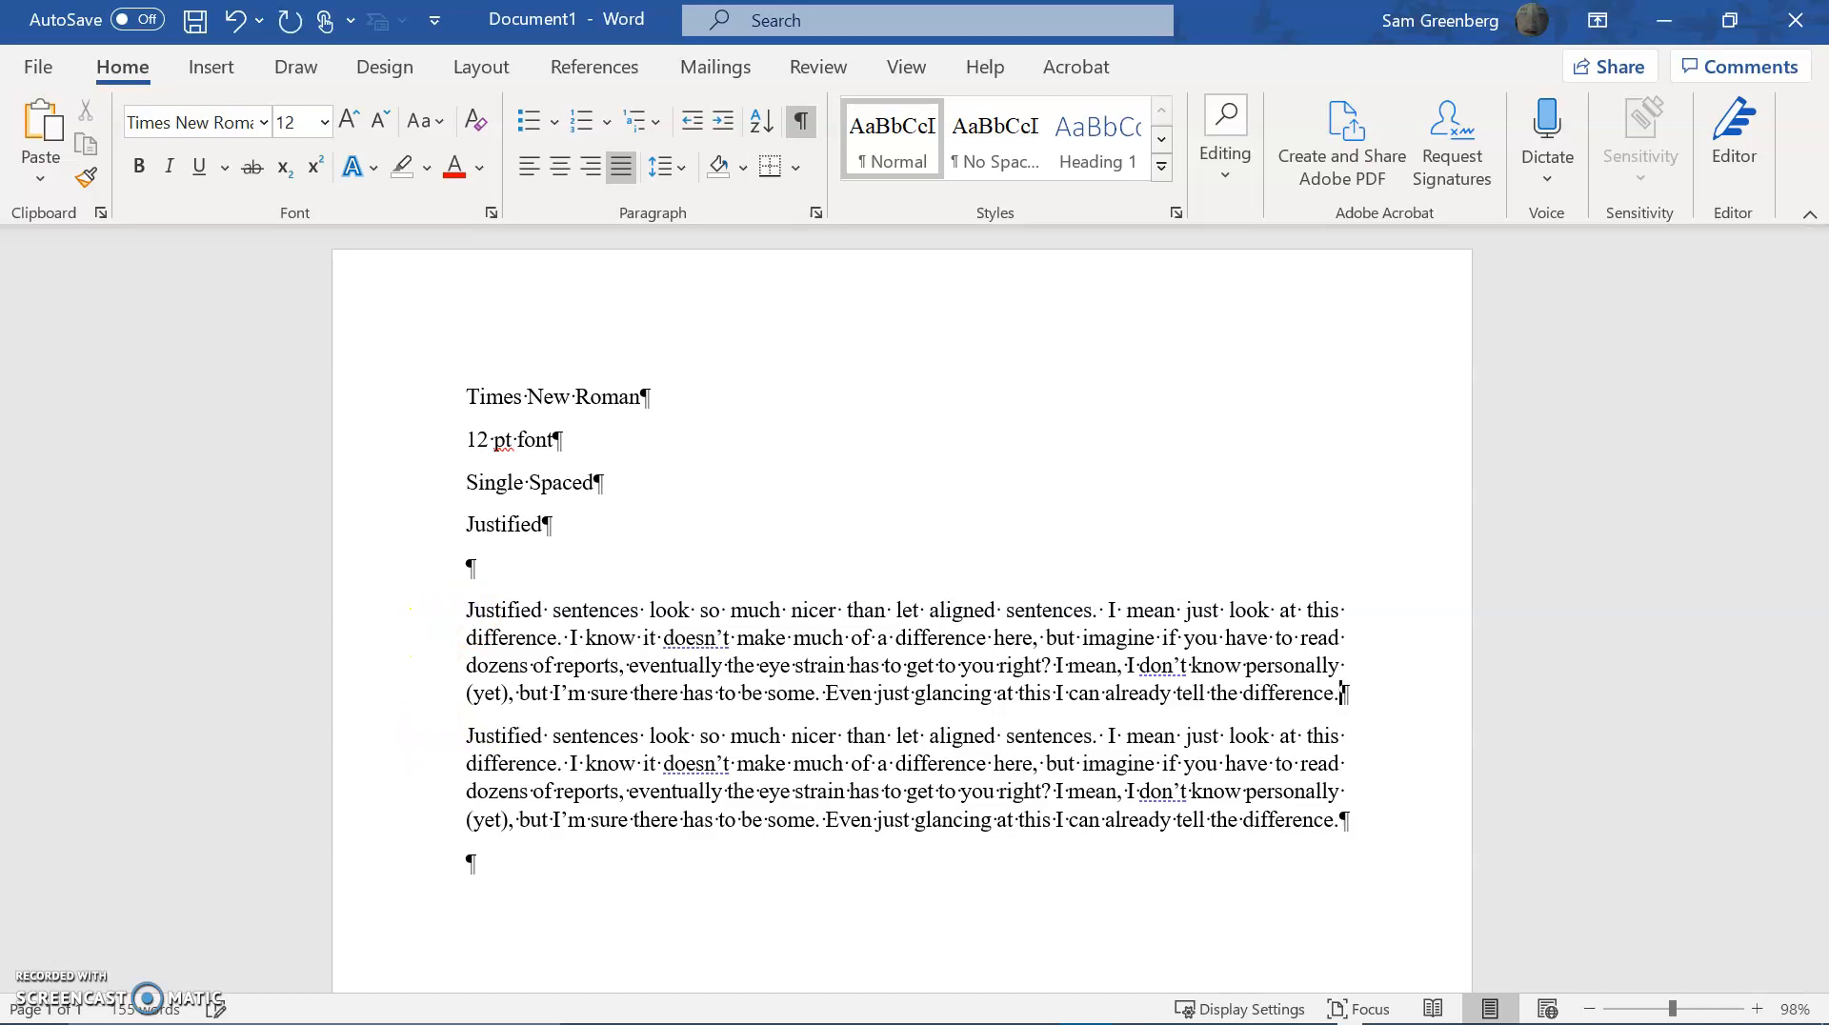
Select all the text in the document and preview removing space after paragraphs and adding space before them.
{"action": "key", "text": "Down"}
{"action": "key", "text": "Up"}
{"action": "key", "text": "Up"}
{"action": "key", "text": "Up"}
{"action": "key", "text": "Up"}
{"action": "key", "text": "shift+Down"}
{"action": "key", "text": "shift+Down"}
{"action": "key", "text": "shift+Down"}
{"action": "key", "text": "shift+Down"}
{"action": "key", "text": "shift+Down"}
{"action": "key", "text": "ctrl+shift+End"}
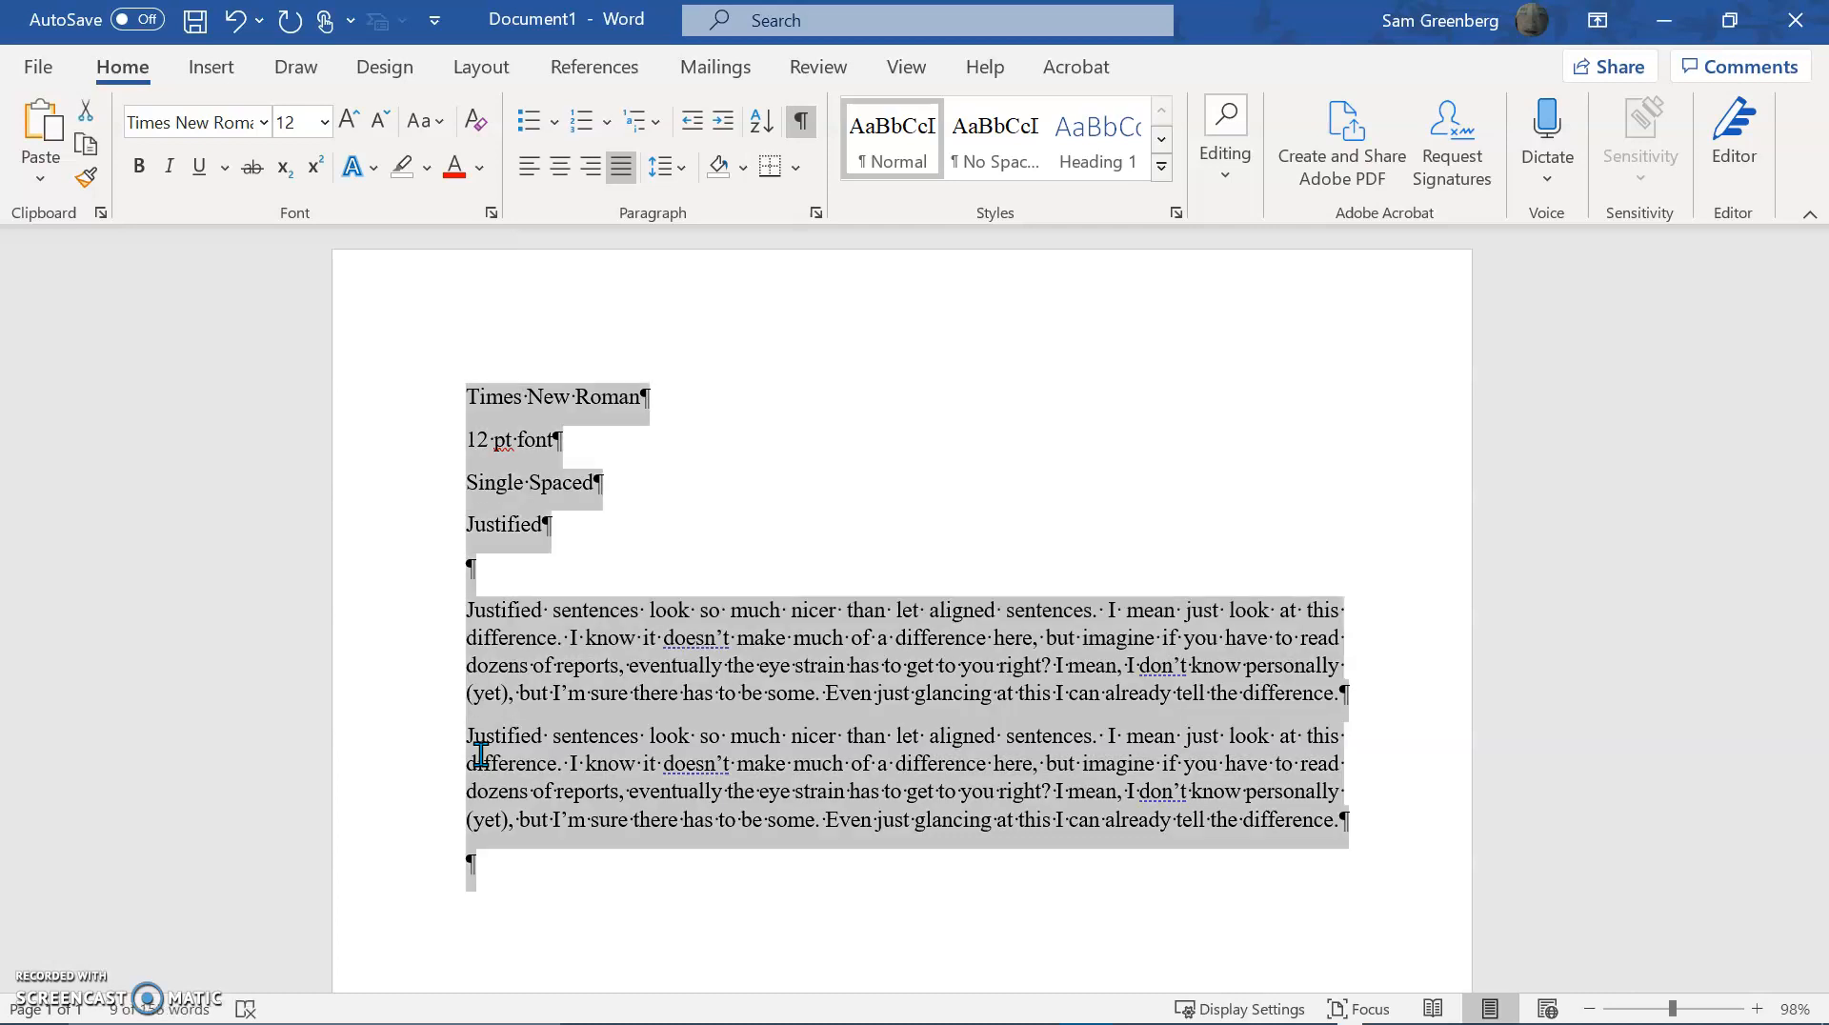
{"action": "left_click", "coordinate": [684, 176]}
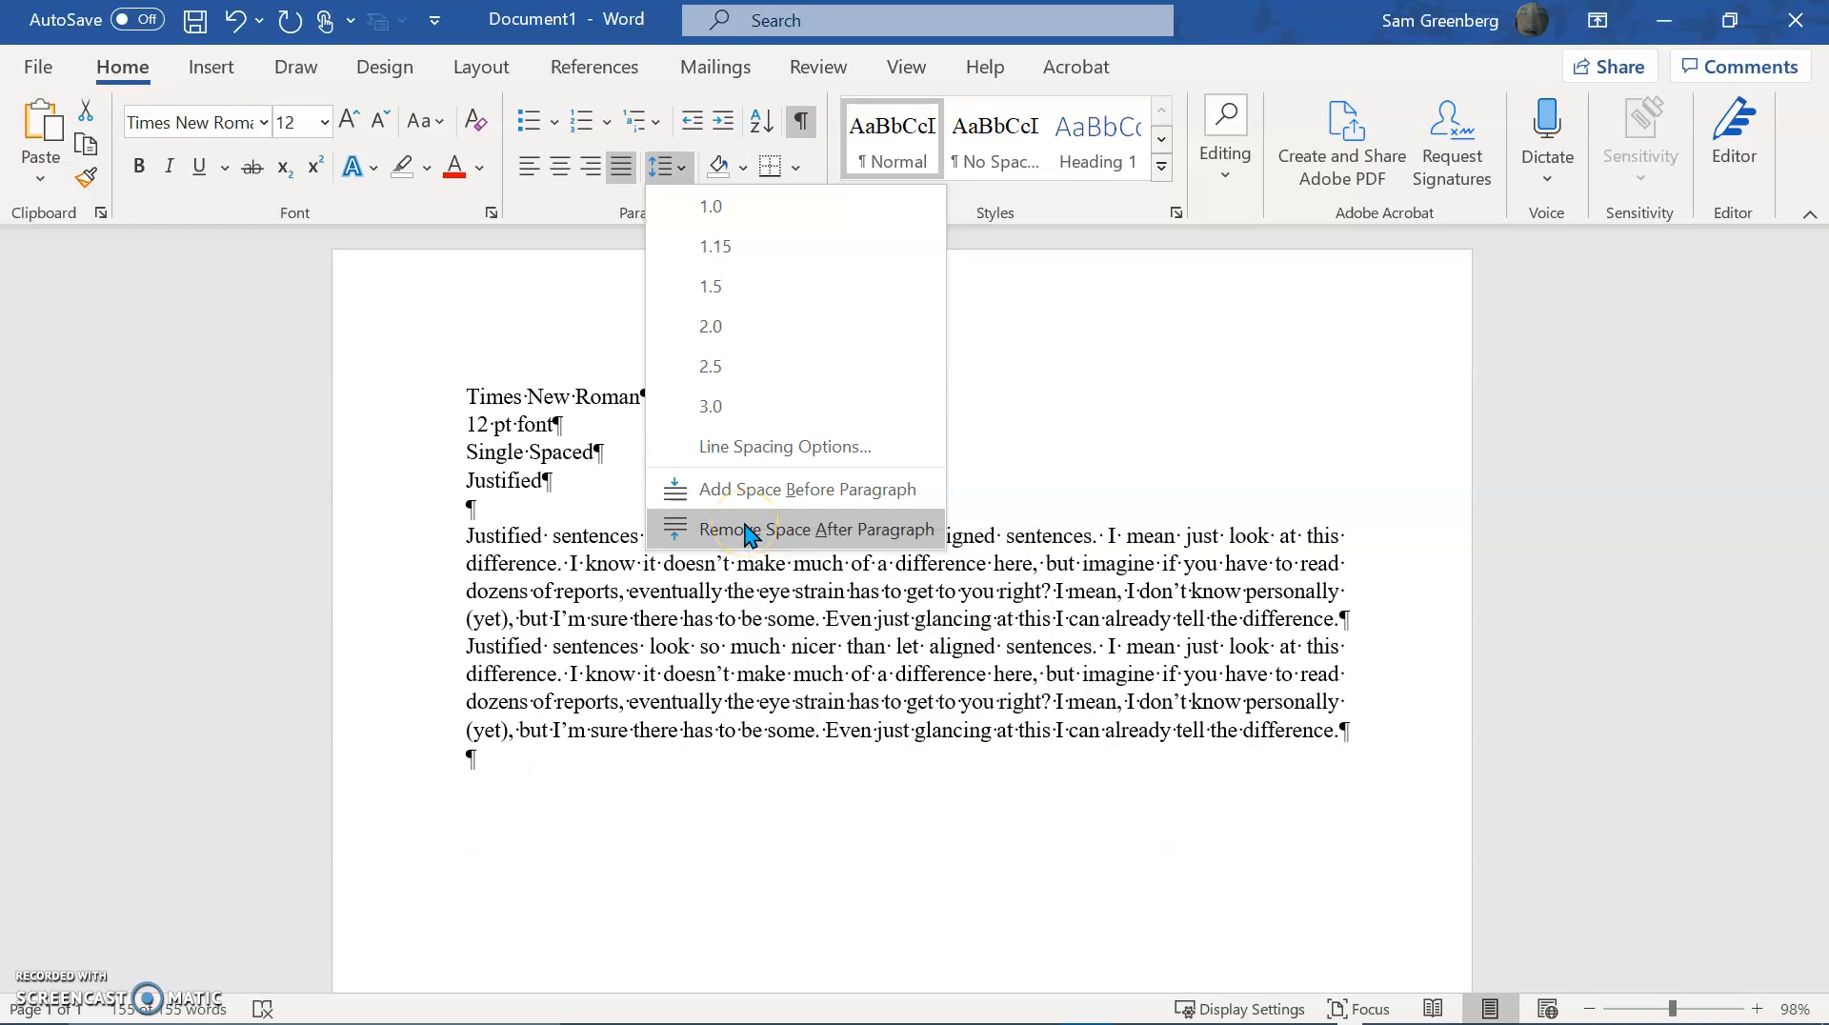
{"action": "left_click", "coordinate": [739, 526]}
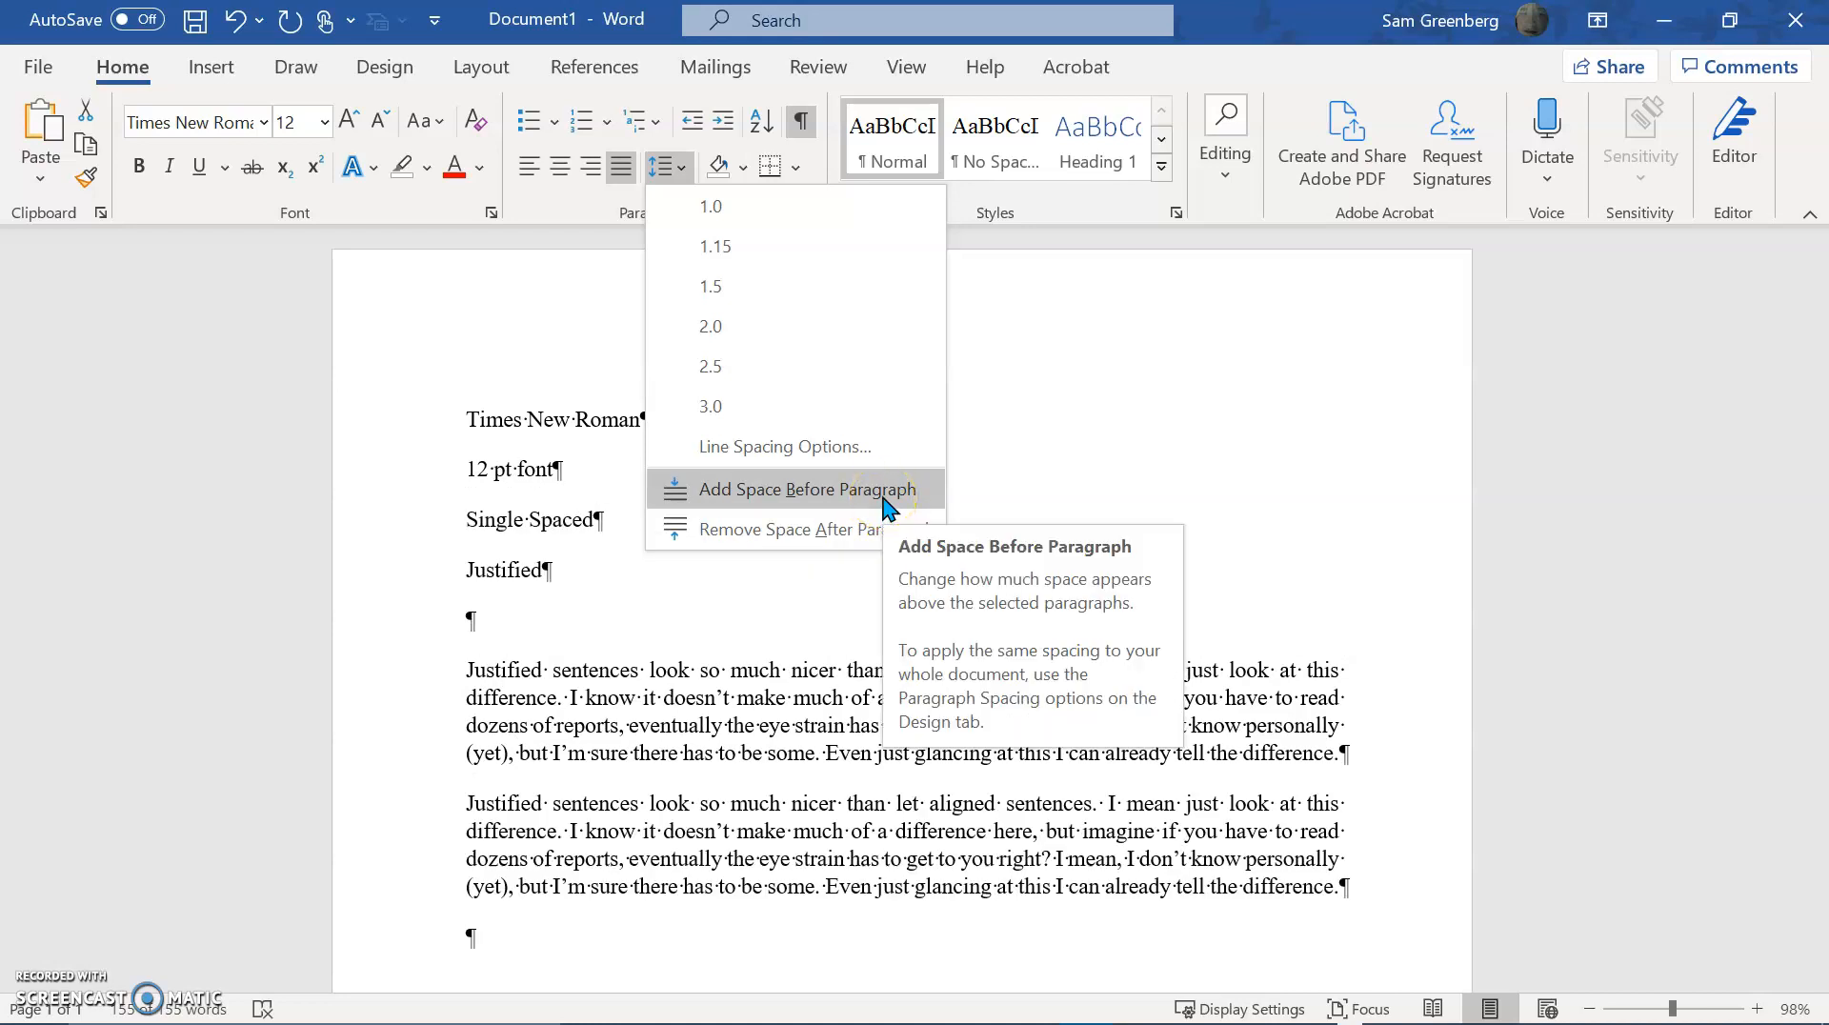
Increase the spacing after paragraphs for all the selected text through the line spacing options.
{"action": "left_click", "coordinate": [821, 448]}
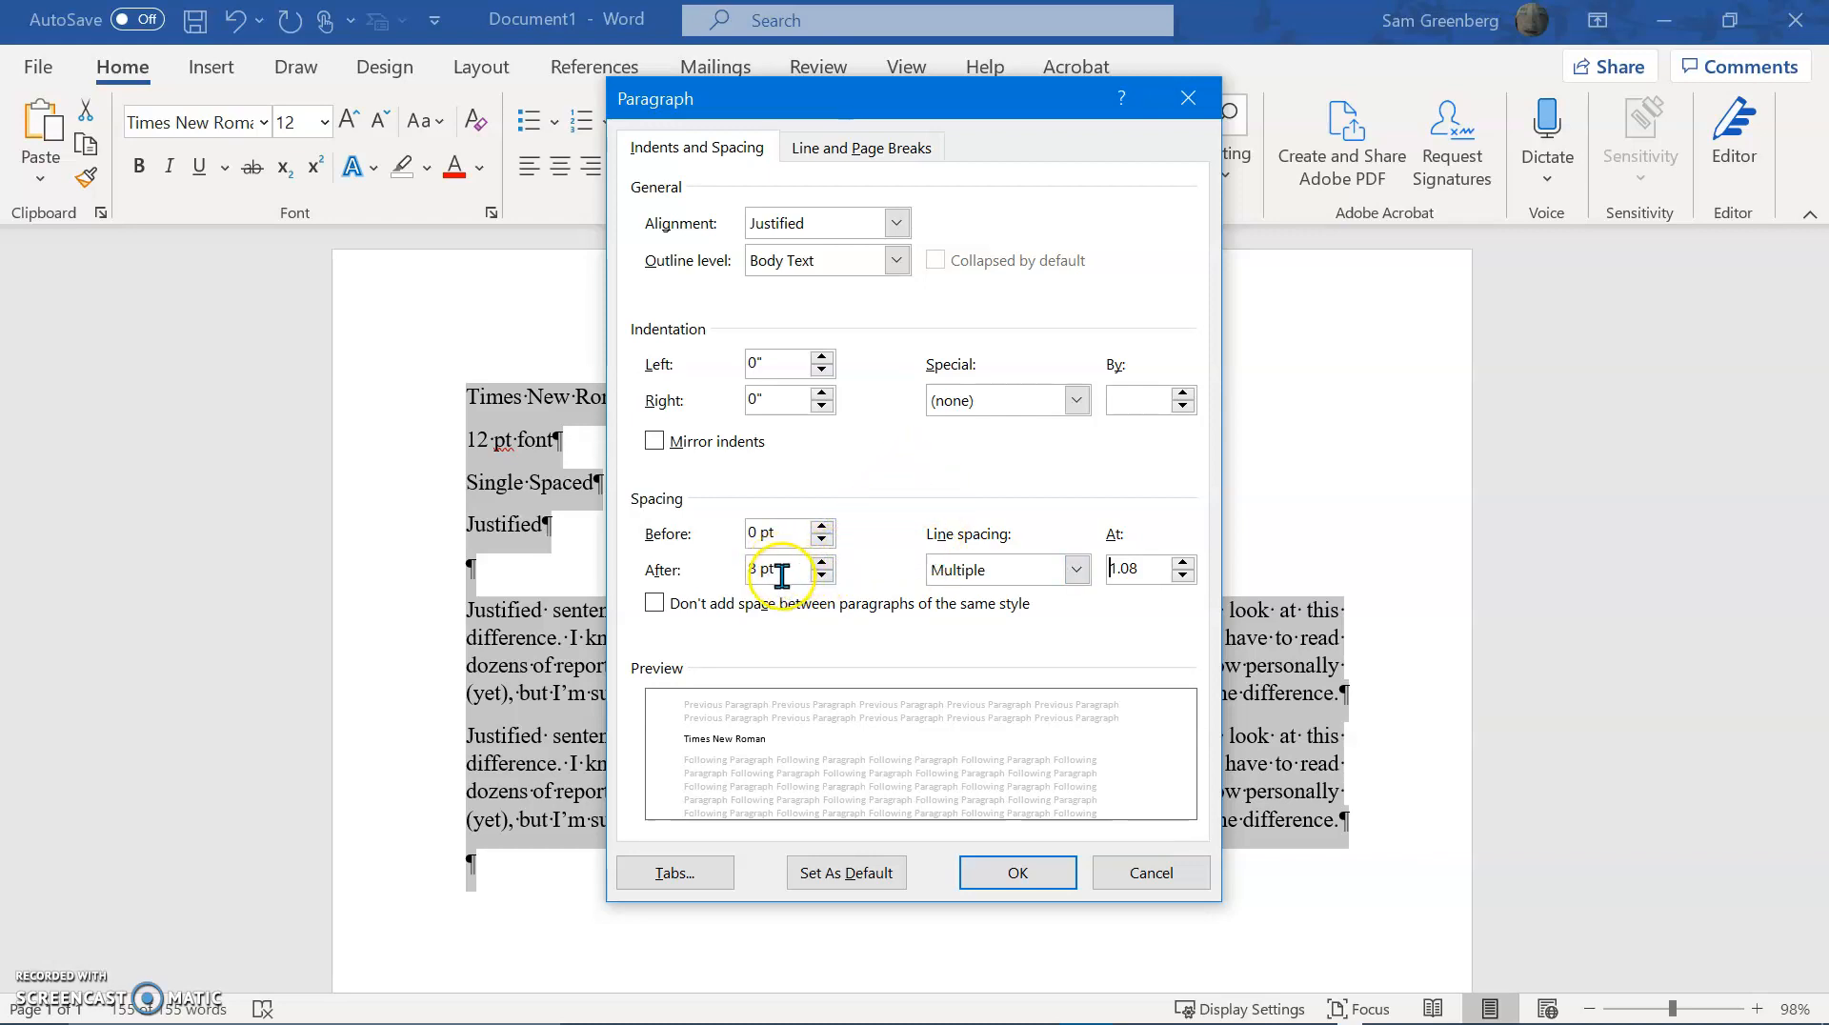
{"action": "left_click_drag", "start_coordinate": [748, 569], "coordinate": [797, 578]}
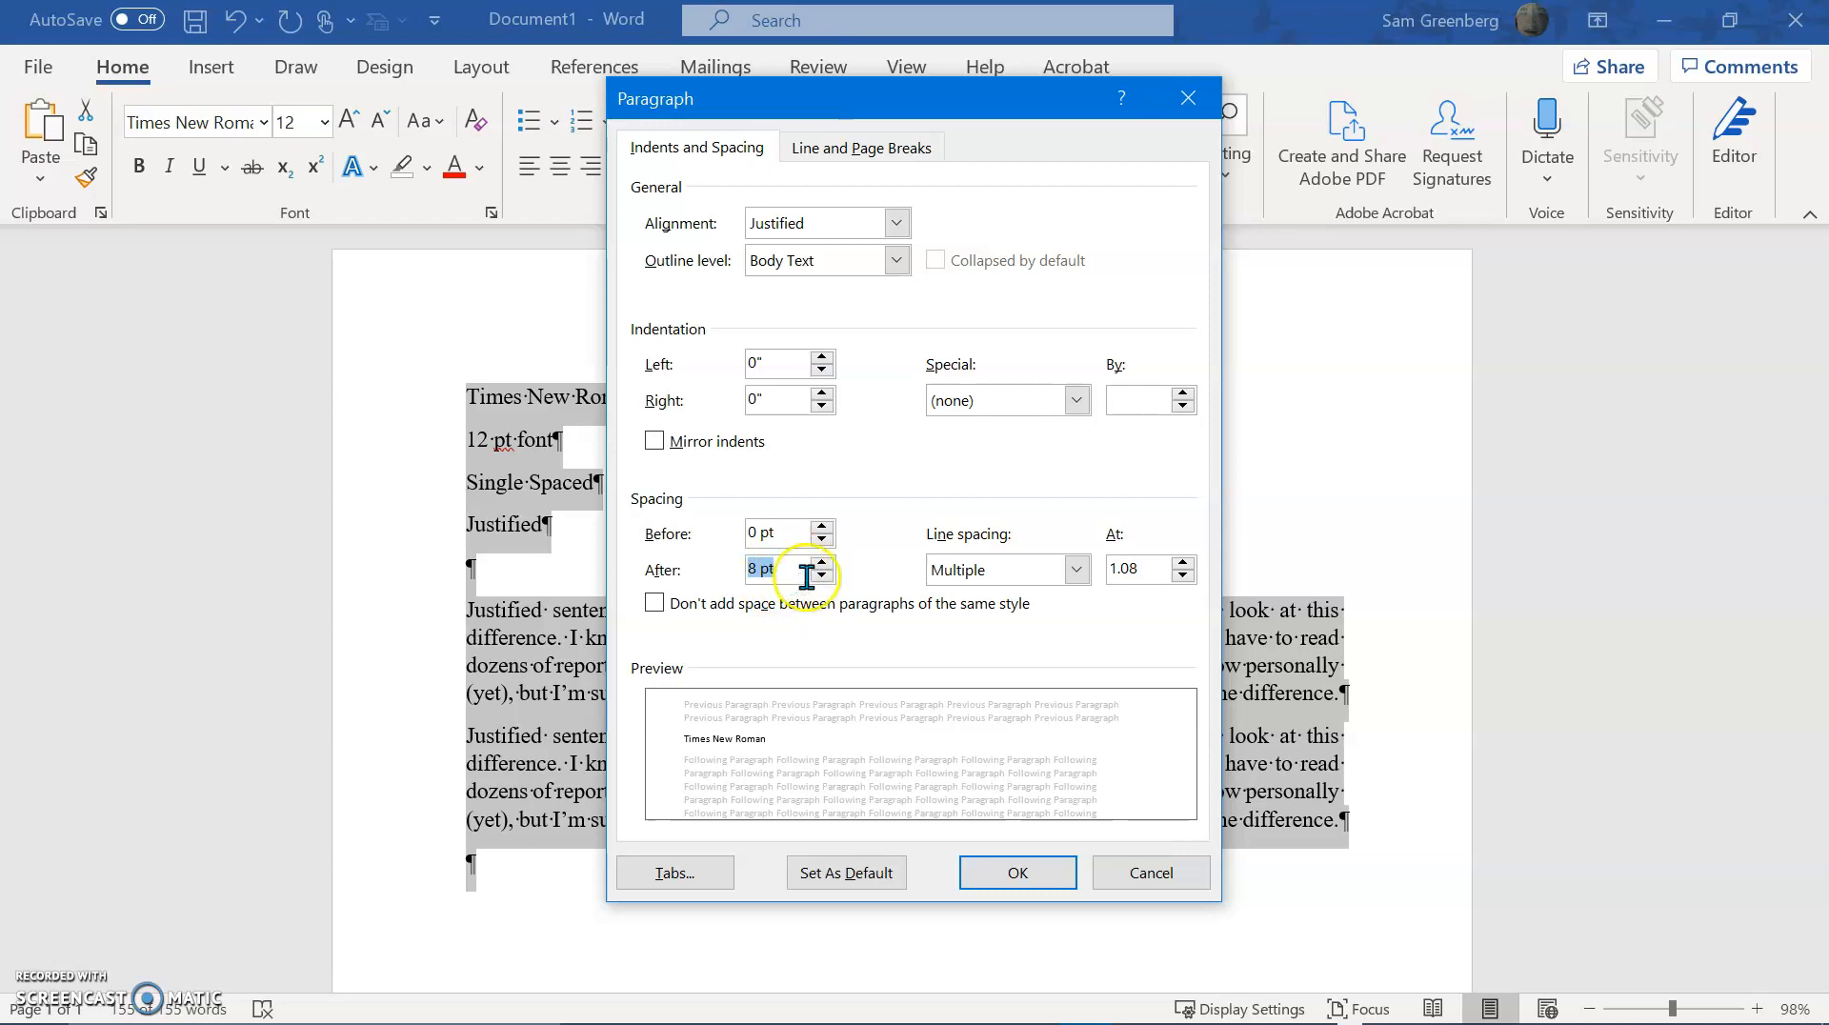
{"action": "left_click", "coordinate": [822, 577]}
{"action": "left_click", "coordinate": [823, 576]}
{"action": "left_click", "coordinate": [822, 563]}
{"action": "left_click", "coordinate": [822, 563]}
{"action": "left_click", "coordinate": [1011, 874]}
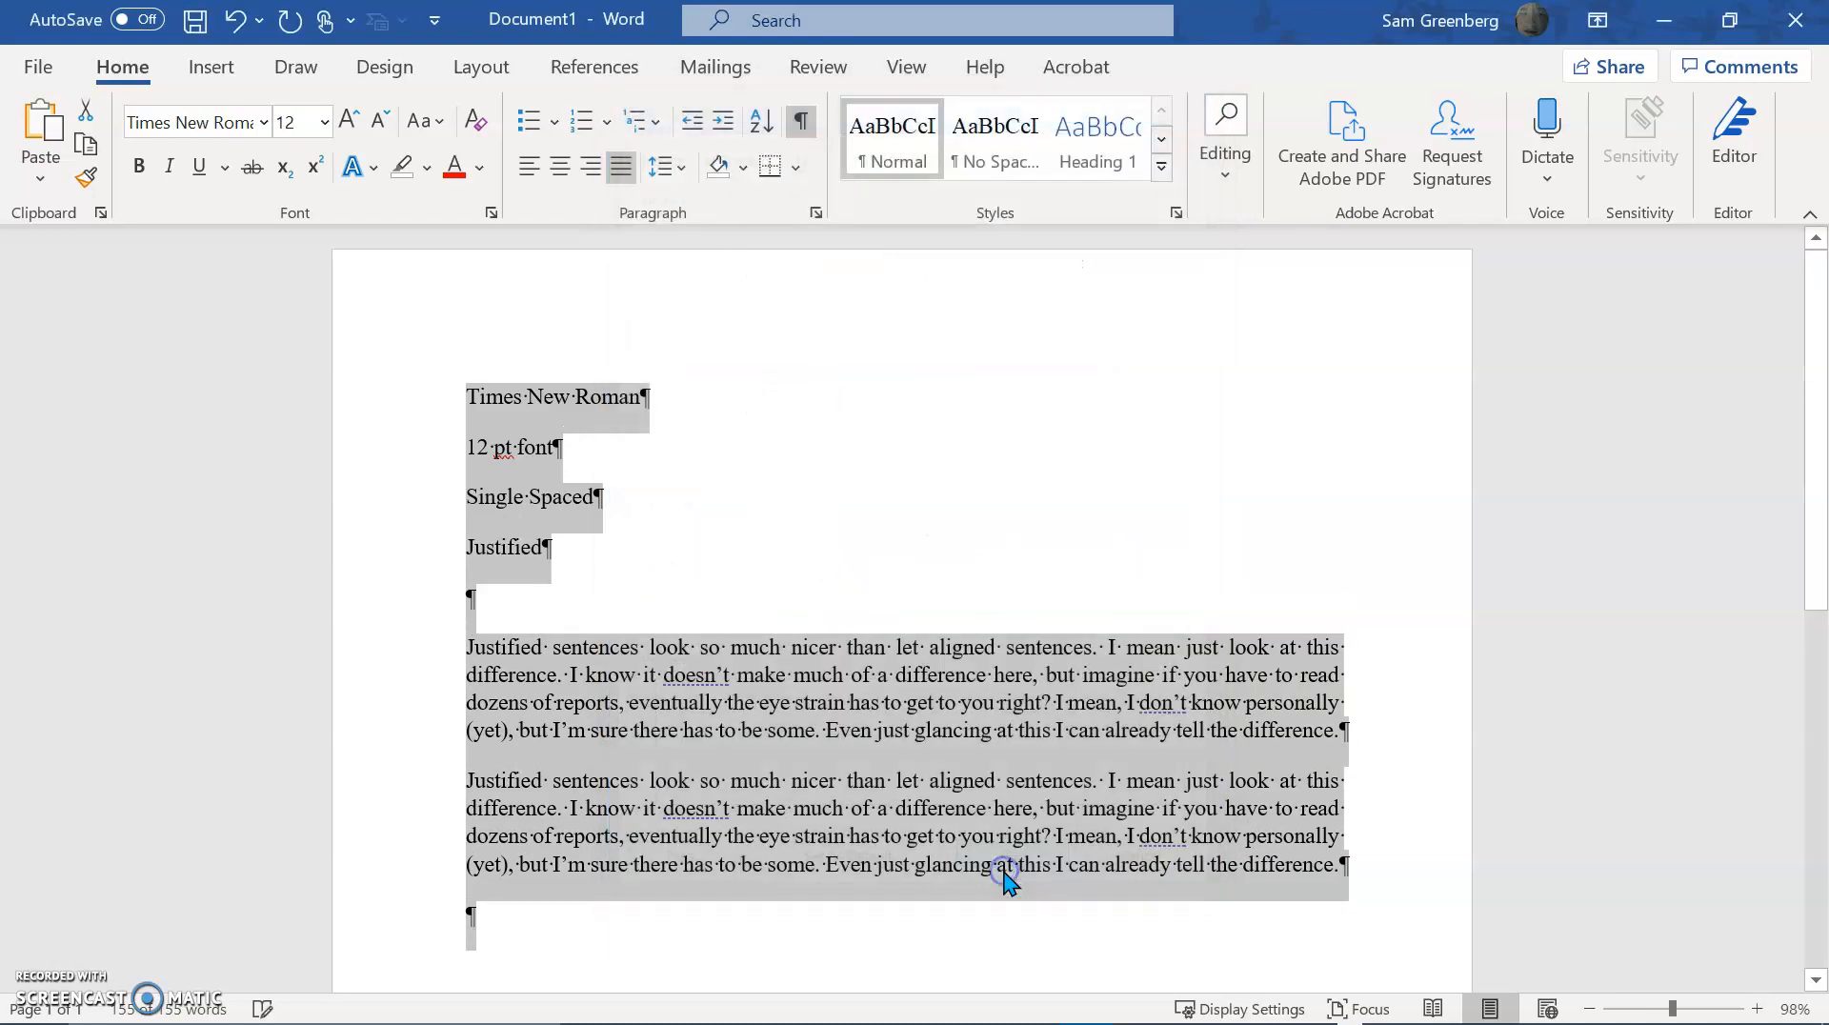
Set the spacing after paragraphs to 8 pt for all the selected text.
{"action": "left_click", "coordinate": [667, 166]}
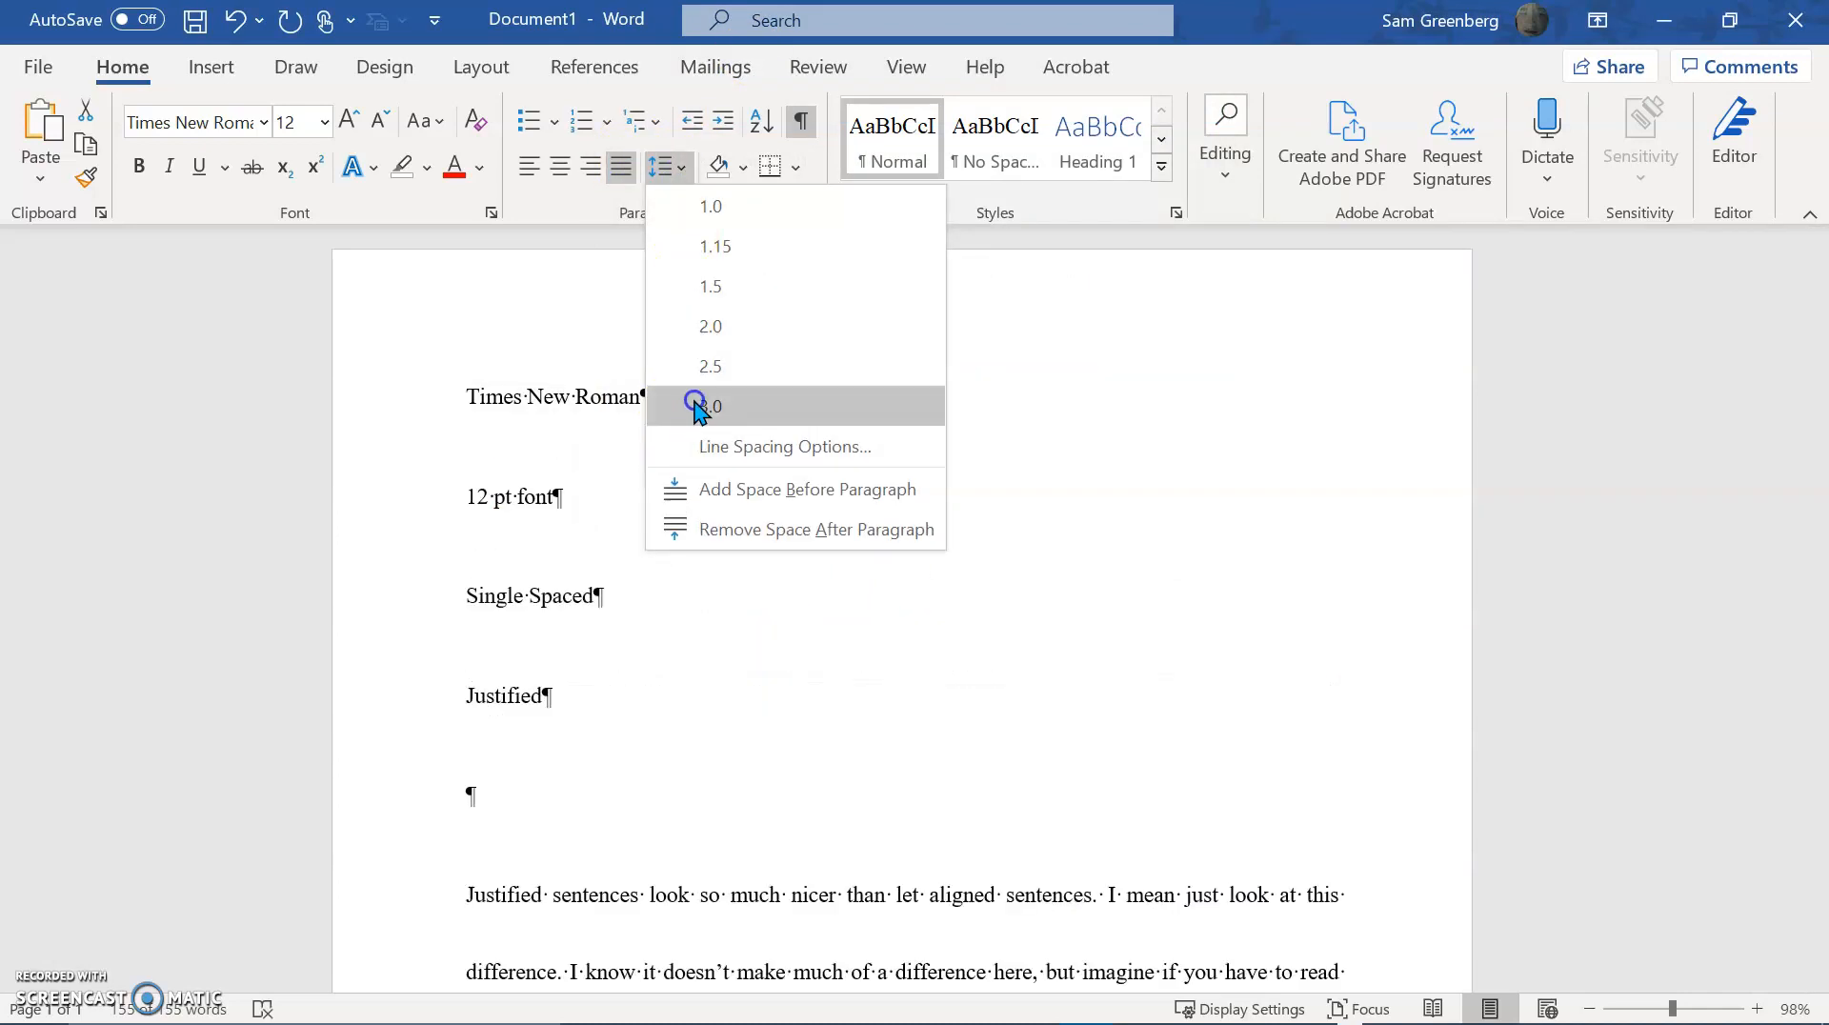
{"action": "left_click", "coordinate": [701, 444]}
{"action": "left_click", "coordinate": [821, 576]}
{"action": "left_click", "coordinate": [821, 576]}
{"action": "left_click", "coordinate": [821, 575]}
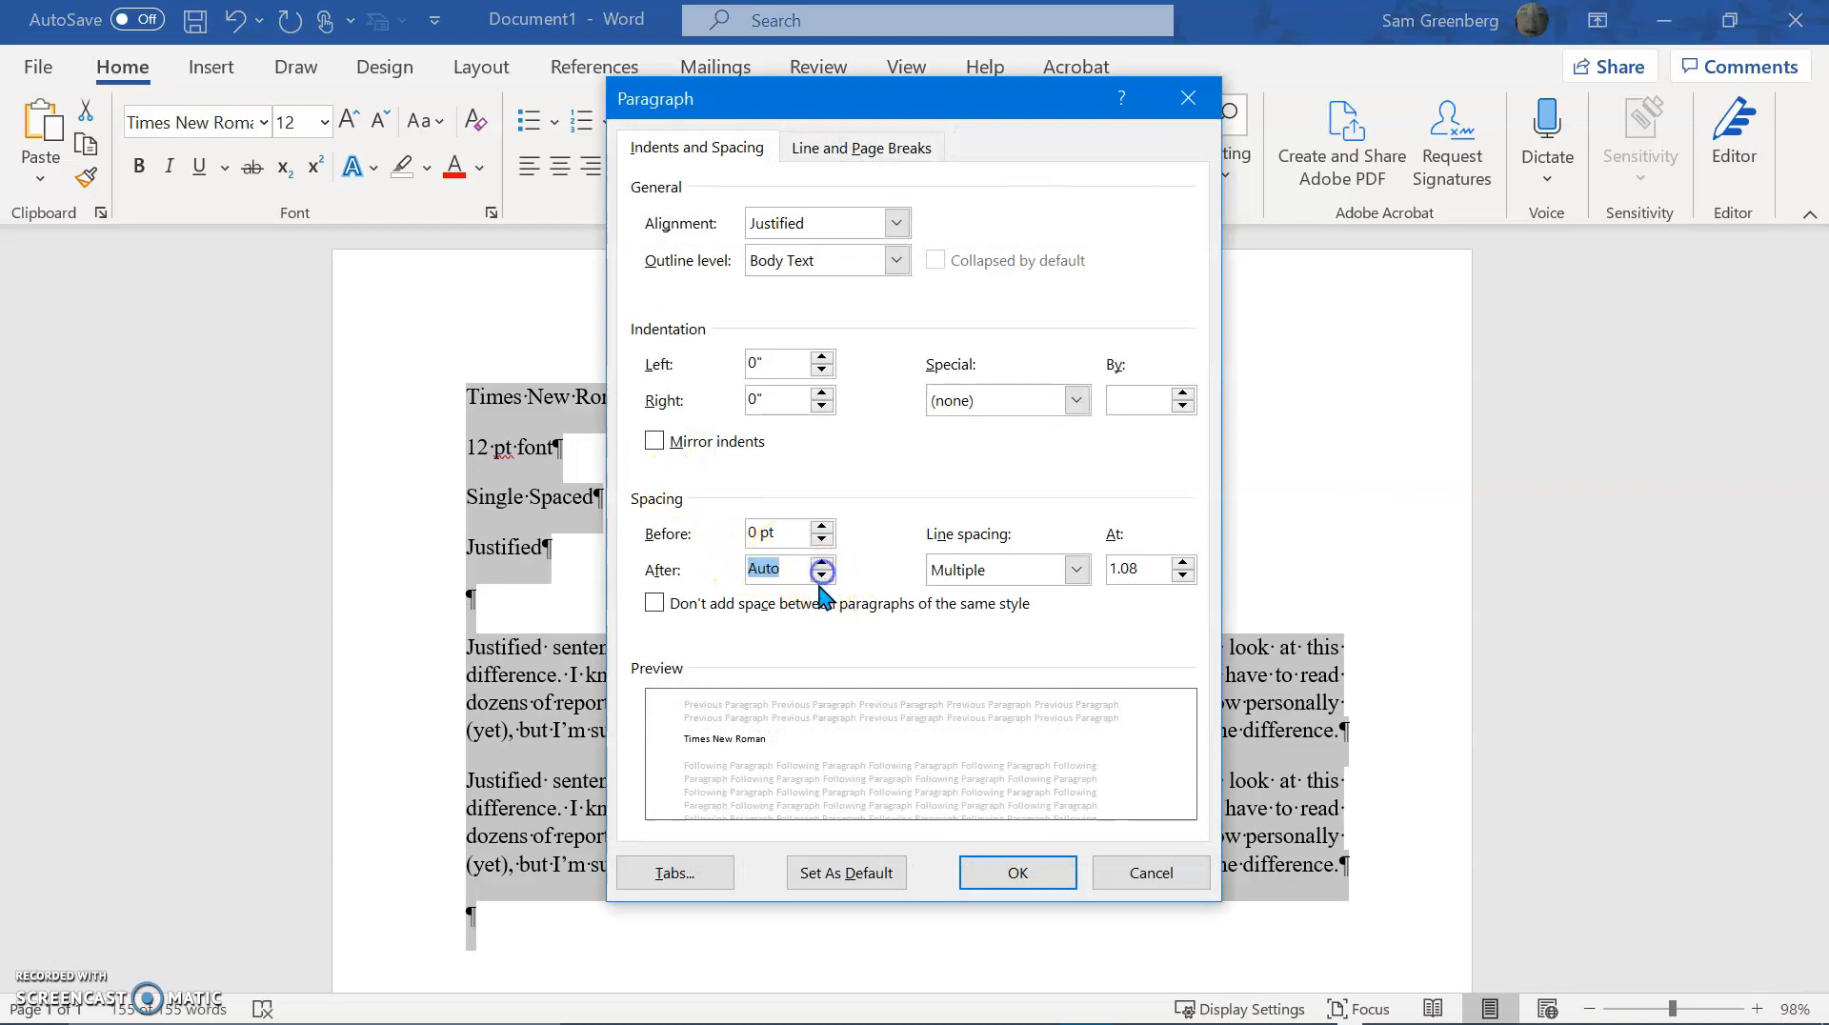
{"action": "left_click", "coordinate": [822, 573]}
{"action": "left_click", "coordinate": [822, 573]}
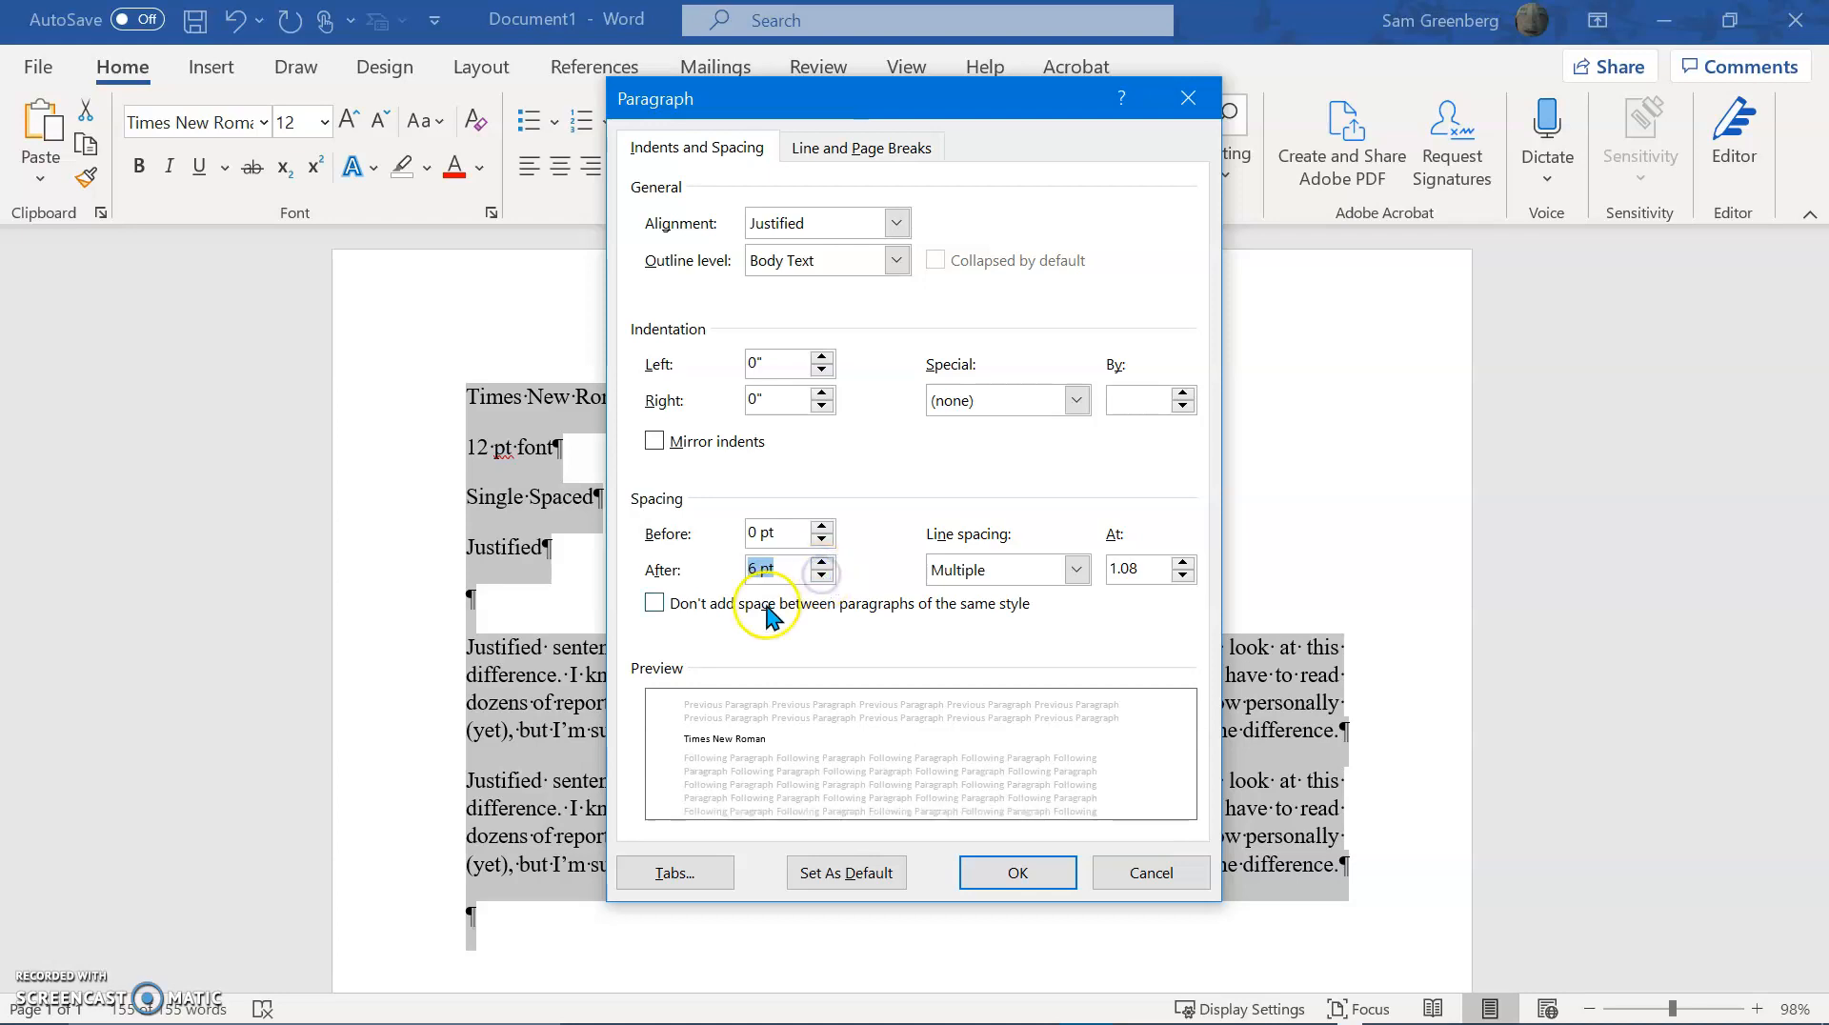
{"action": "type", "text": "8"}
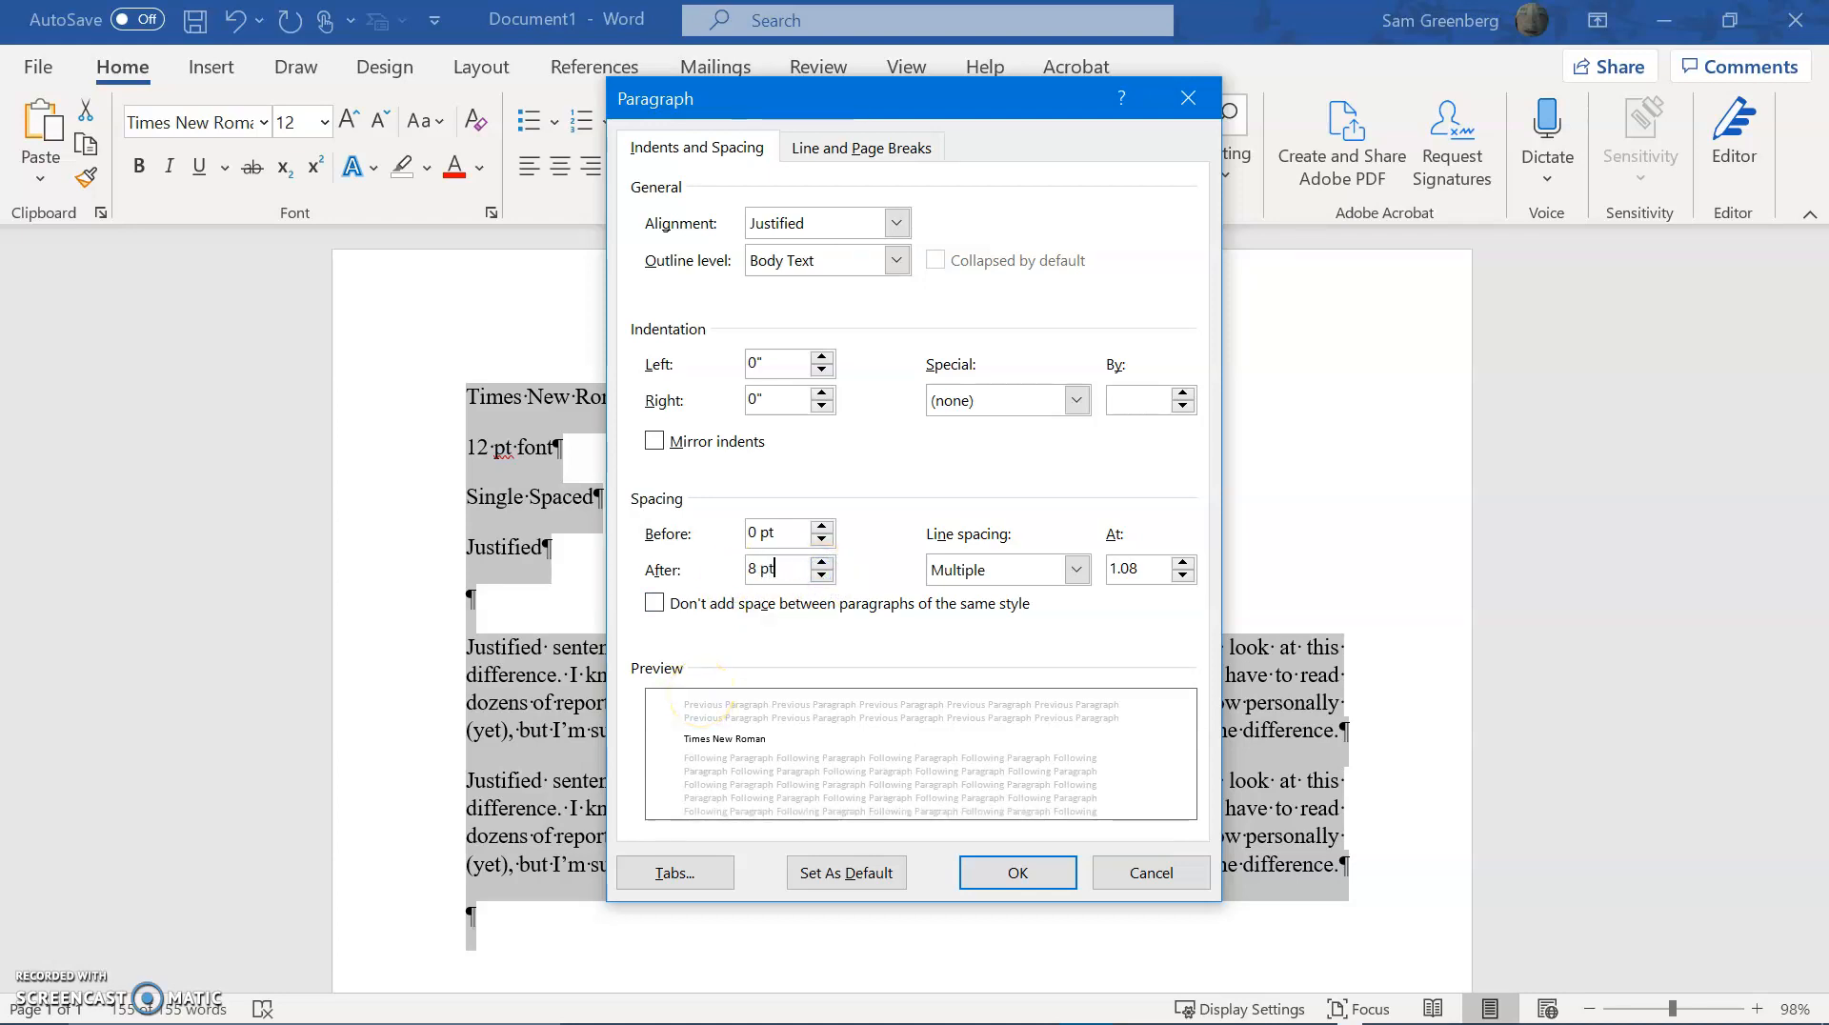
{"action": "key", "text": "Return"}
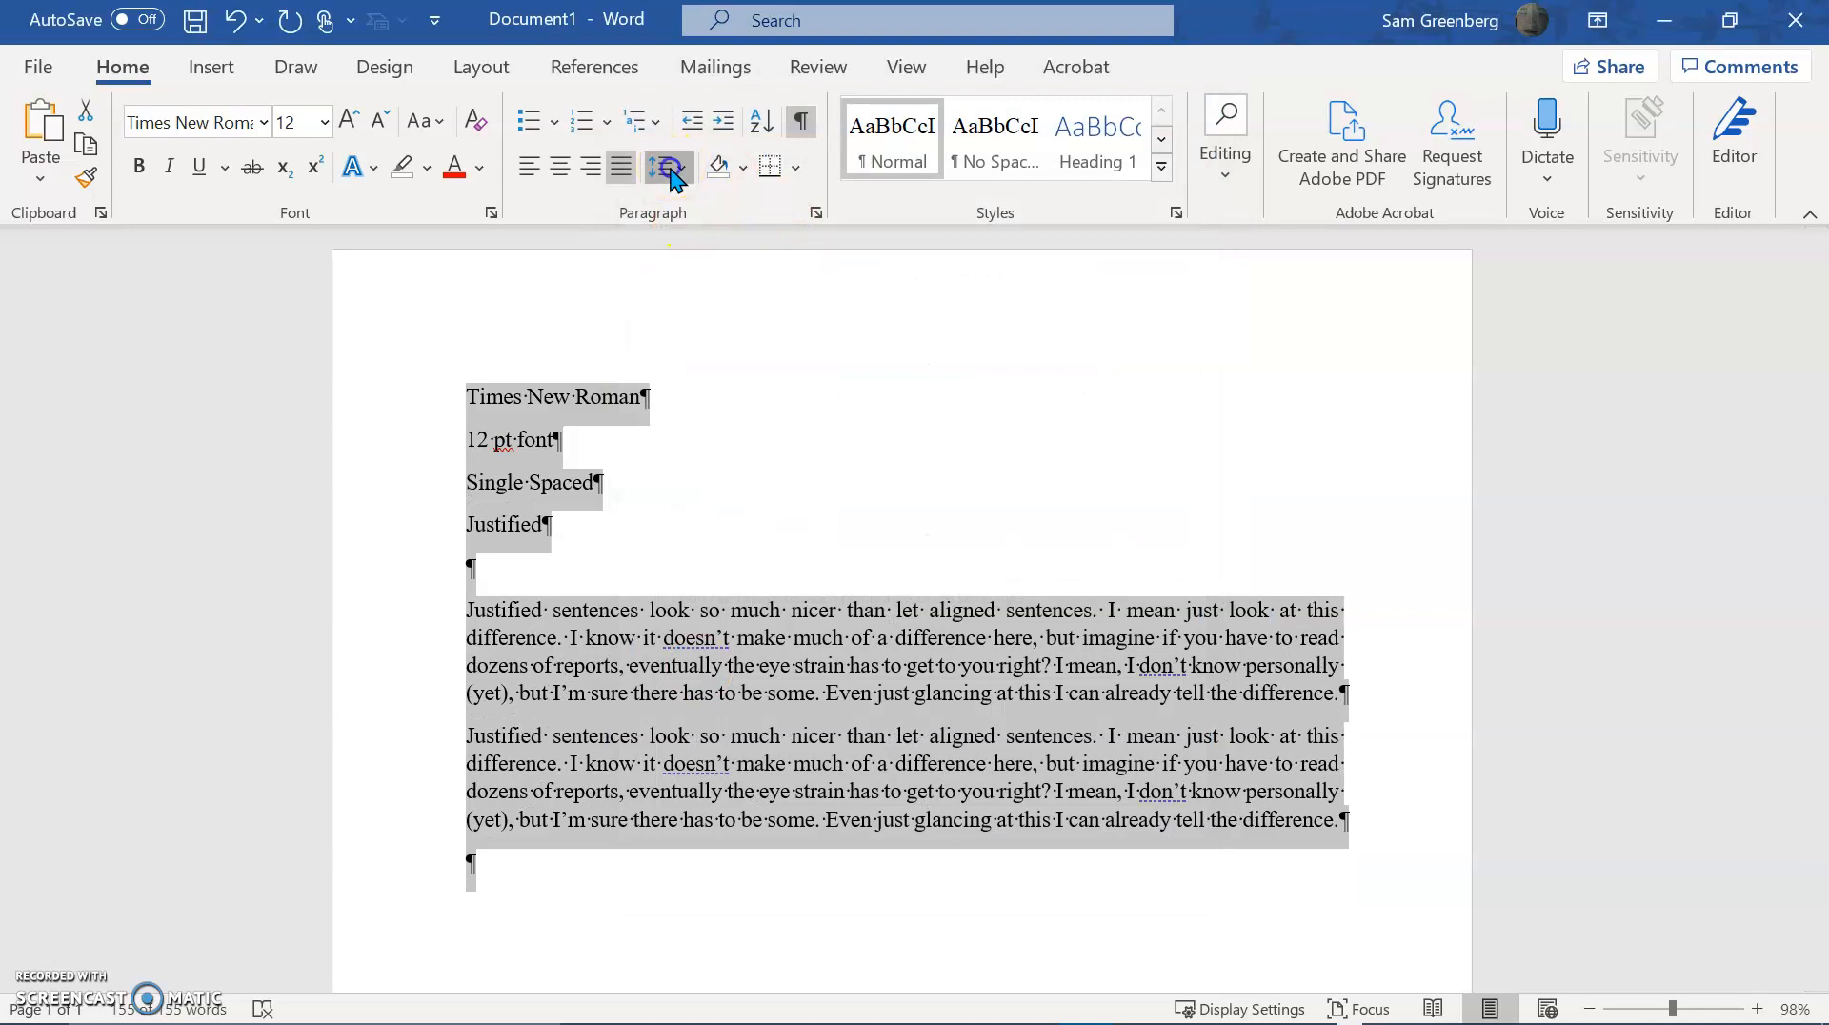
Apply a 0.5" first-line indent to all the selected text.
{"action": "left_click", "coordinate": [662, 167]}
{"action": "left_click", "coordinate": [762, 445]}
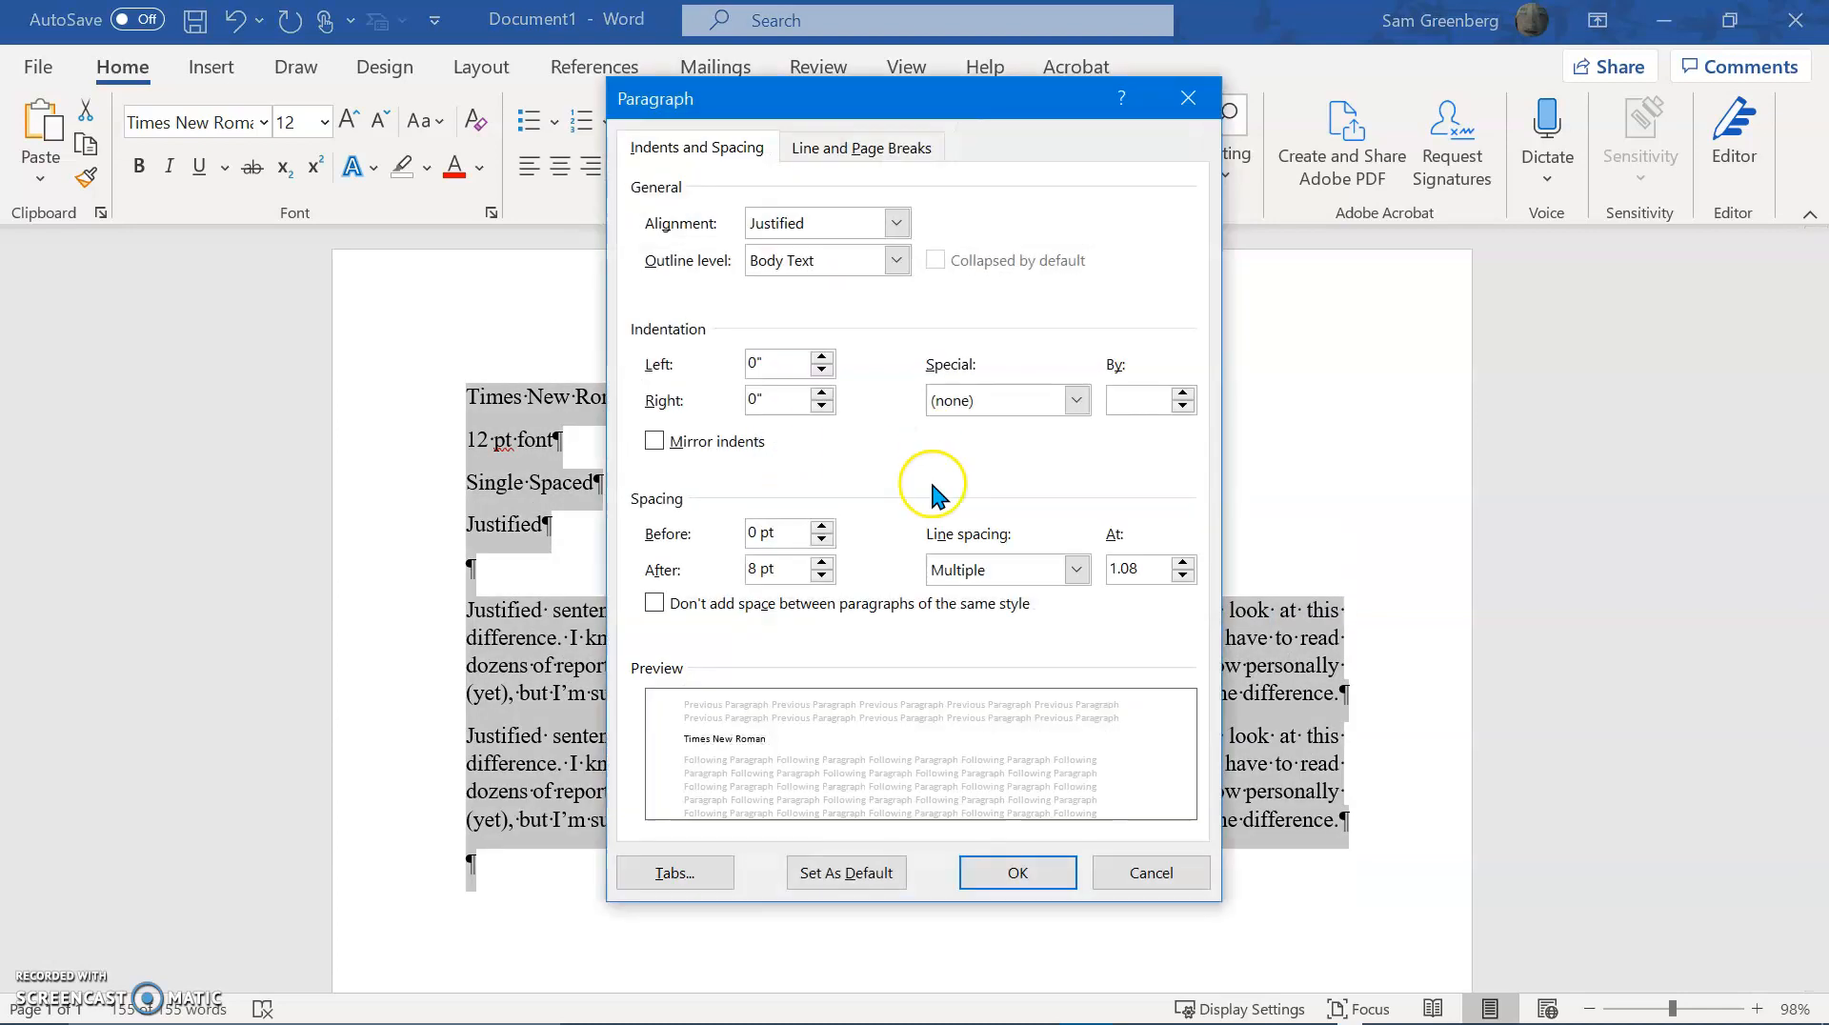
{"action": "left_click", "coordinate": [1010, 396]}
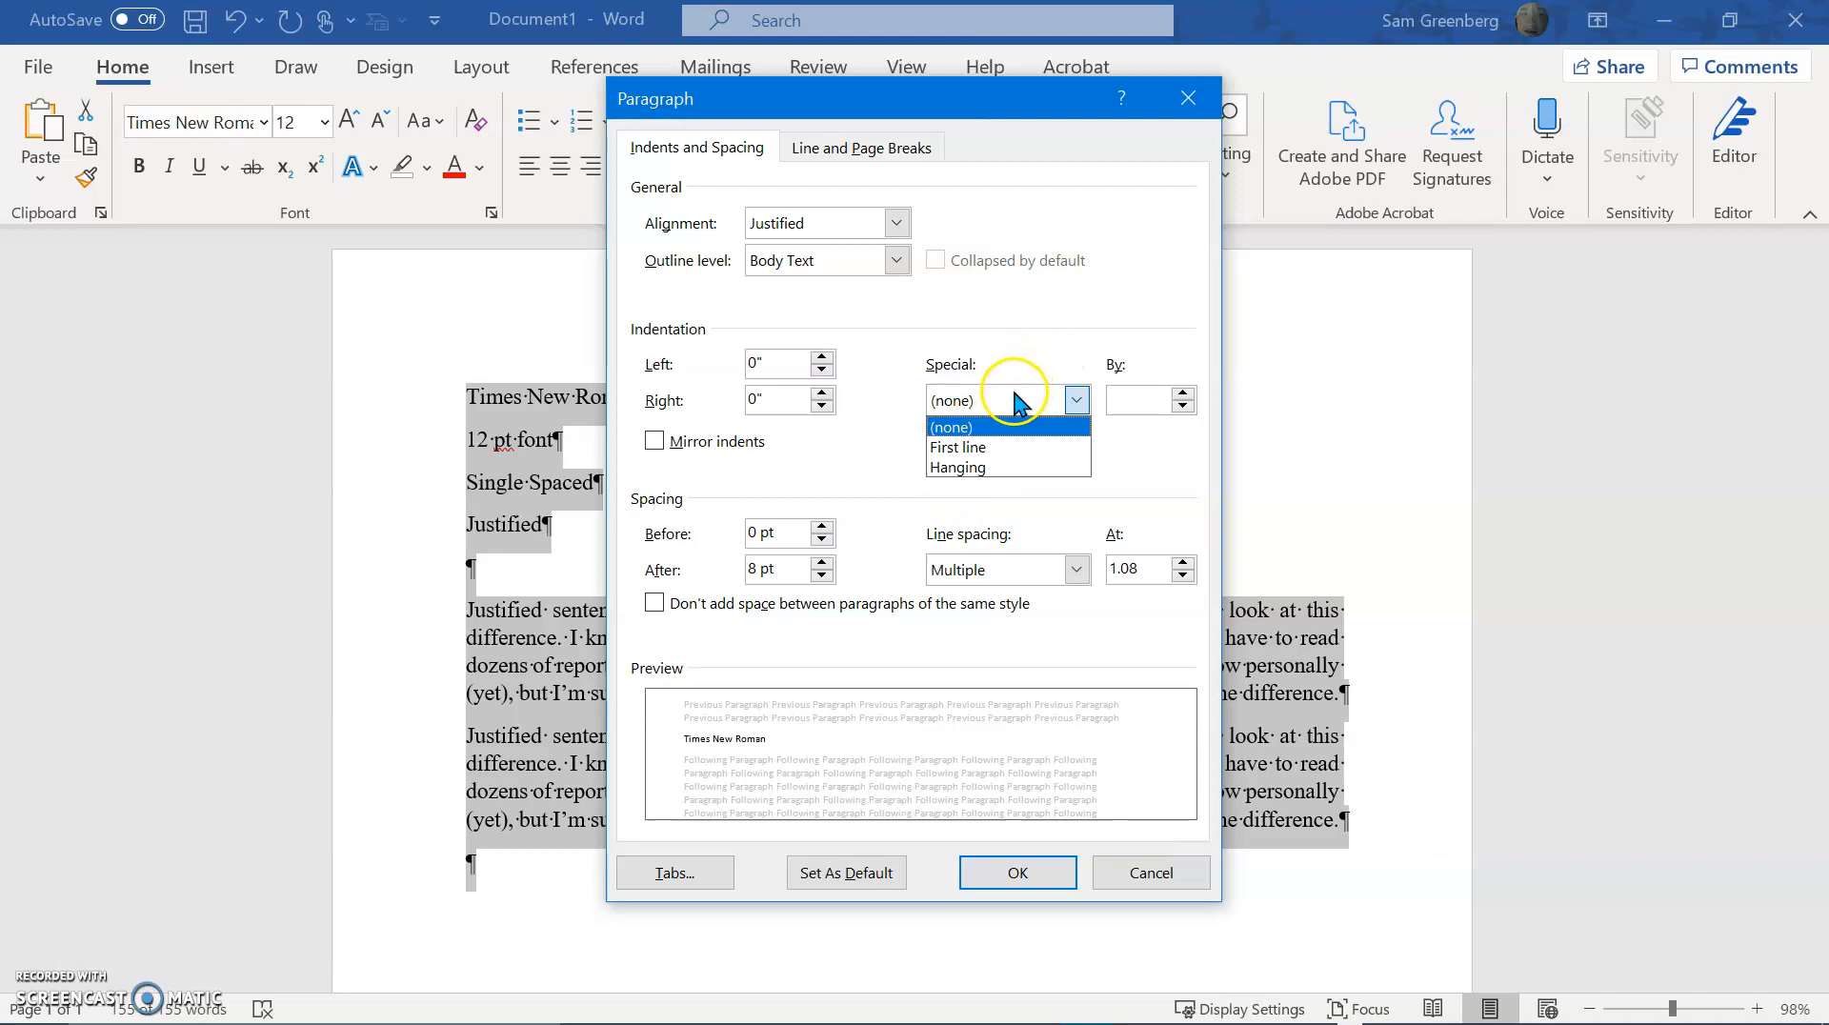
{"action": "left_click", "coordinate": [976, 447]}
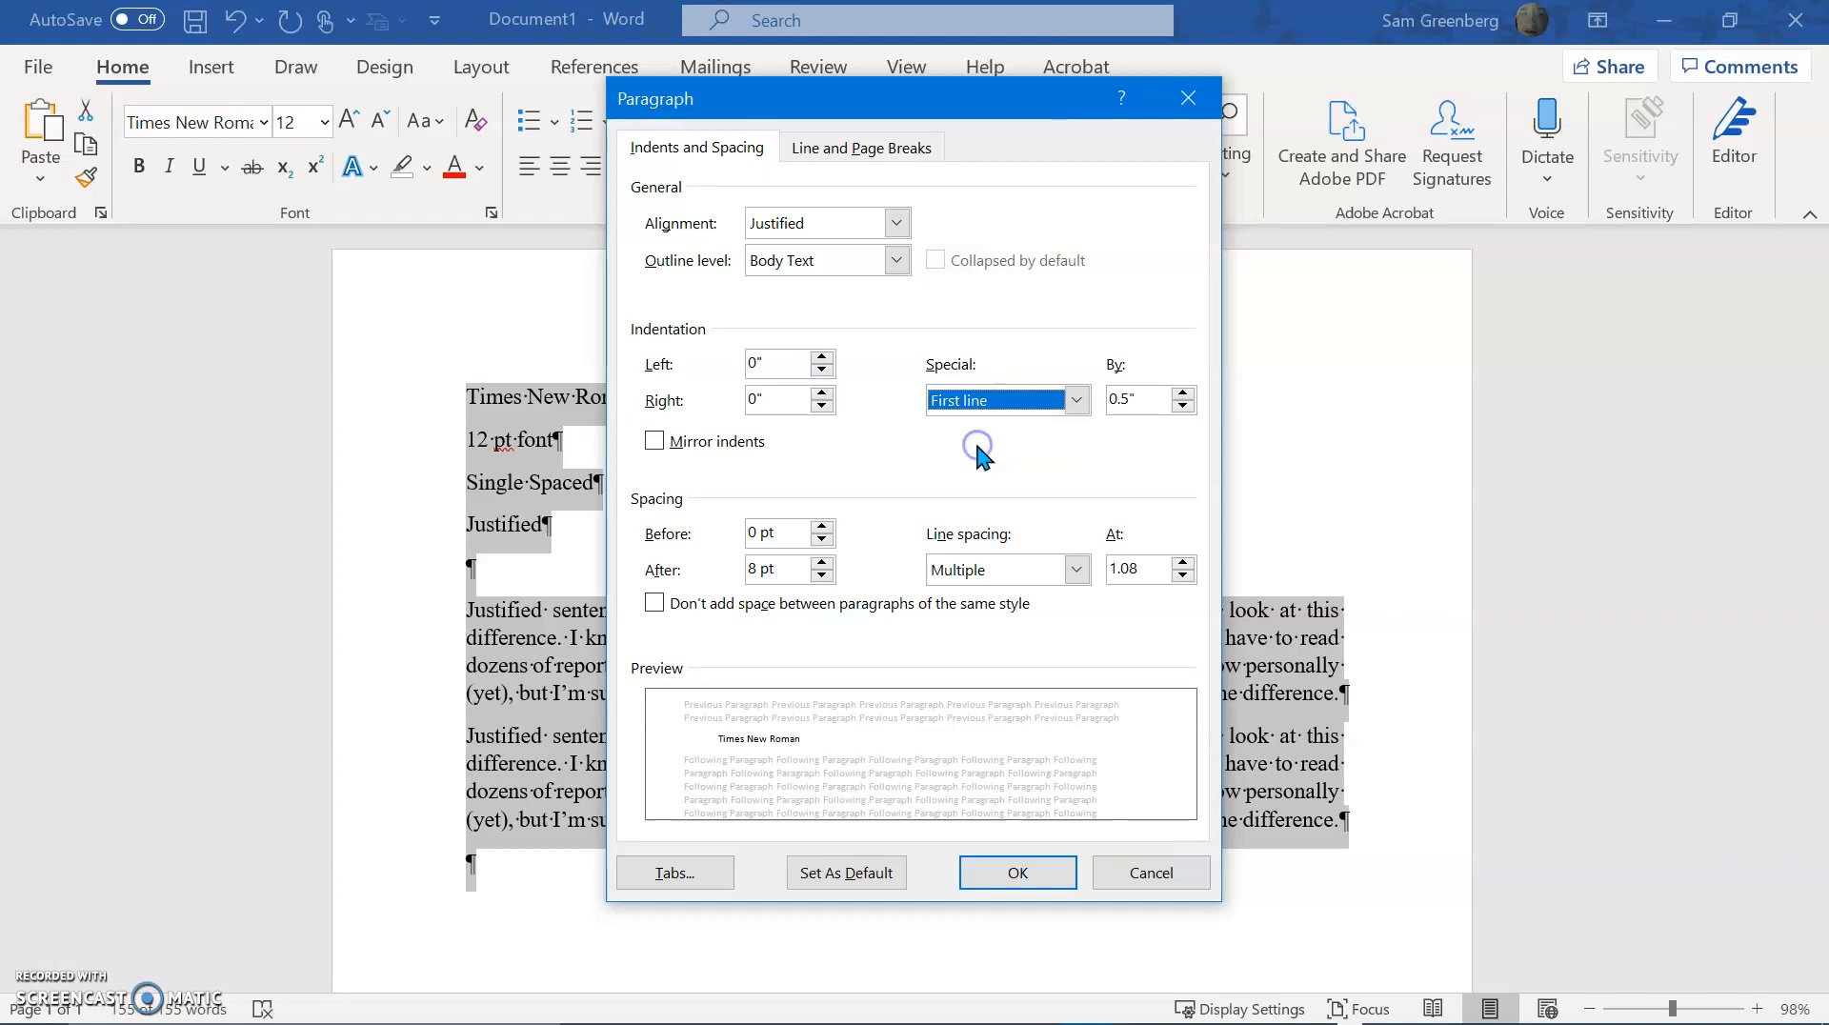
{"action": "left_click", "coordinate": [1010, 869]}
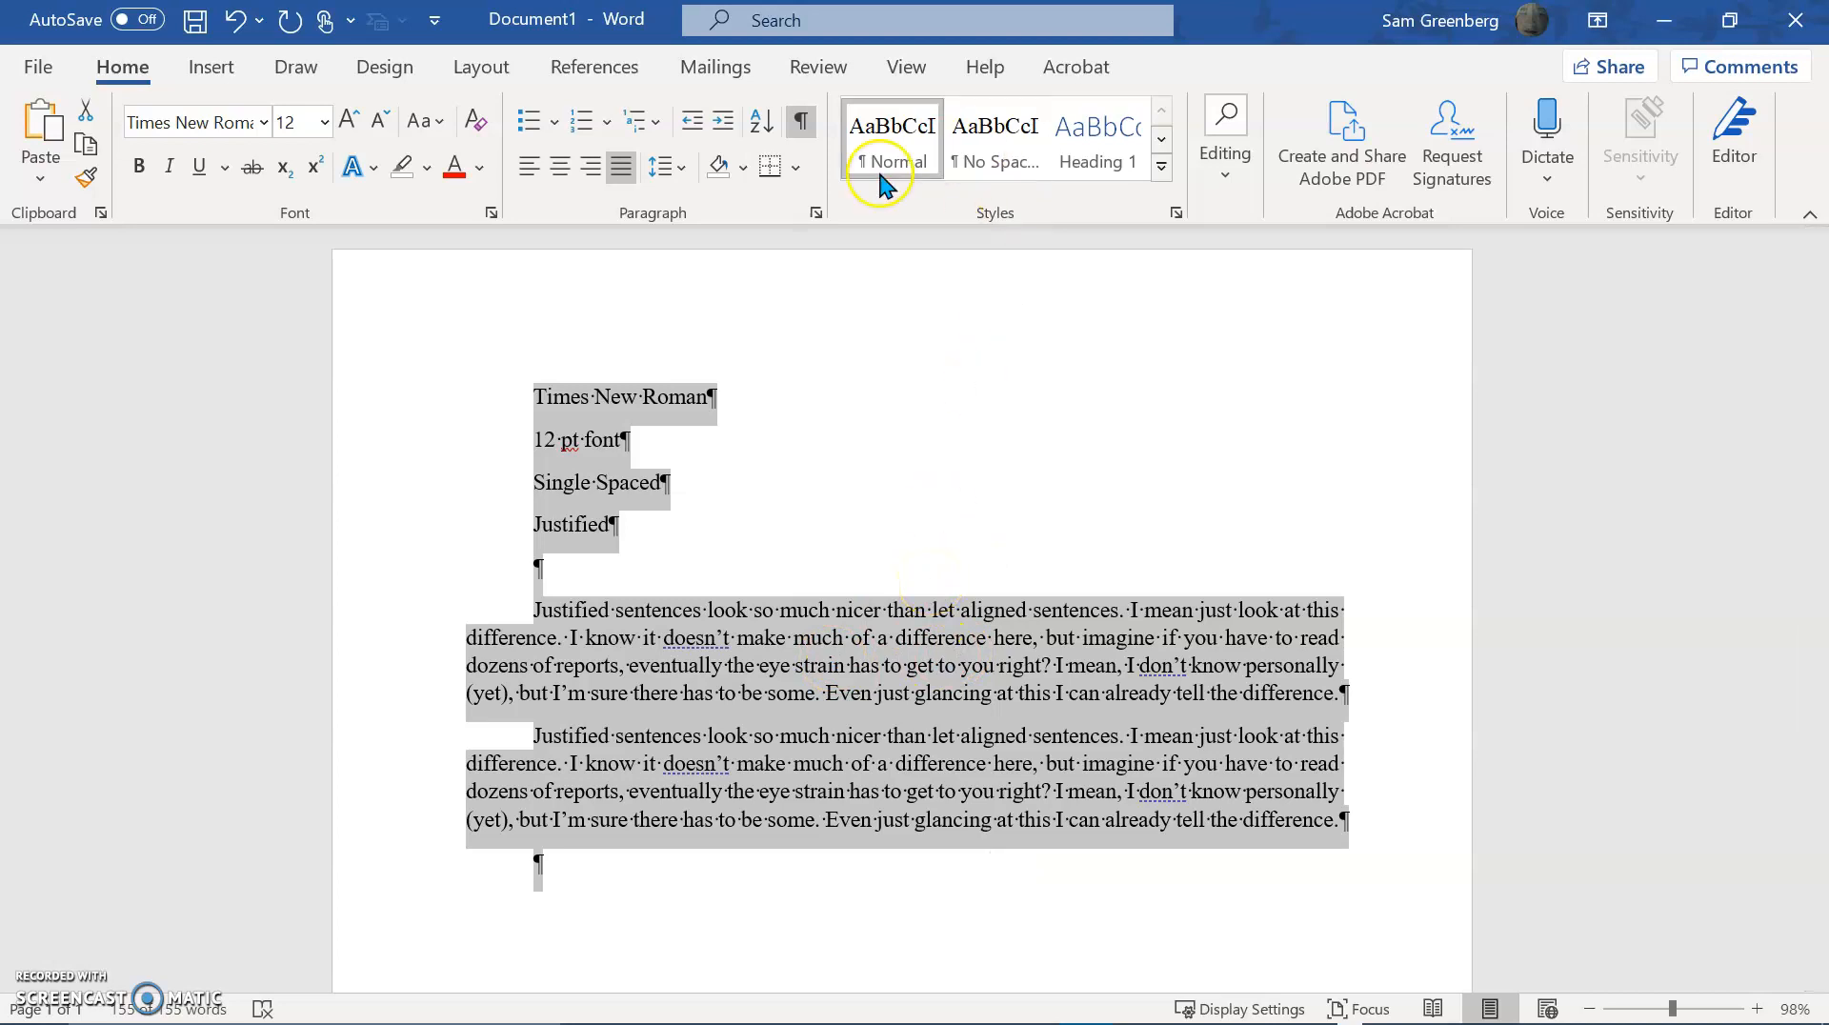
Change the special indent of all the text to Hanging, and select the indented lines of the first sample paragraph.
{"action": "left_click", "coordinate": [816, 214]}
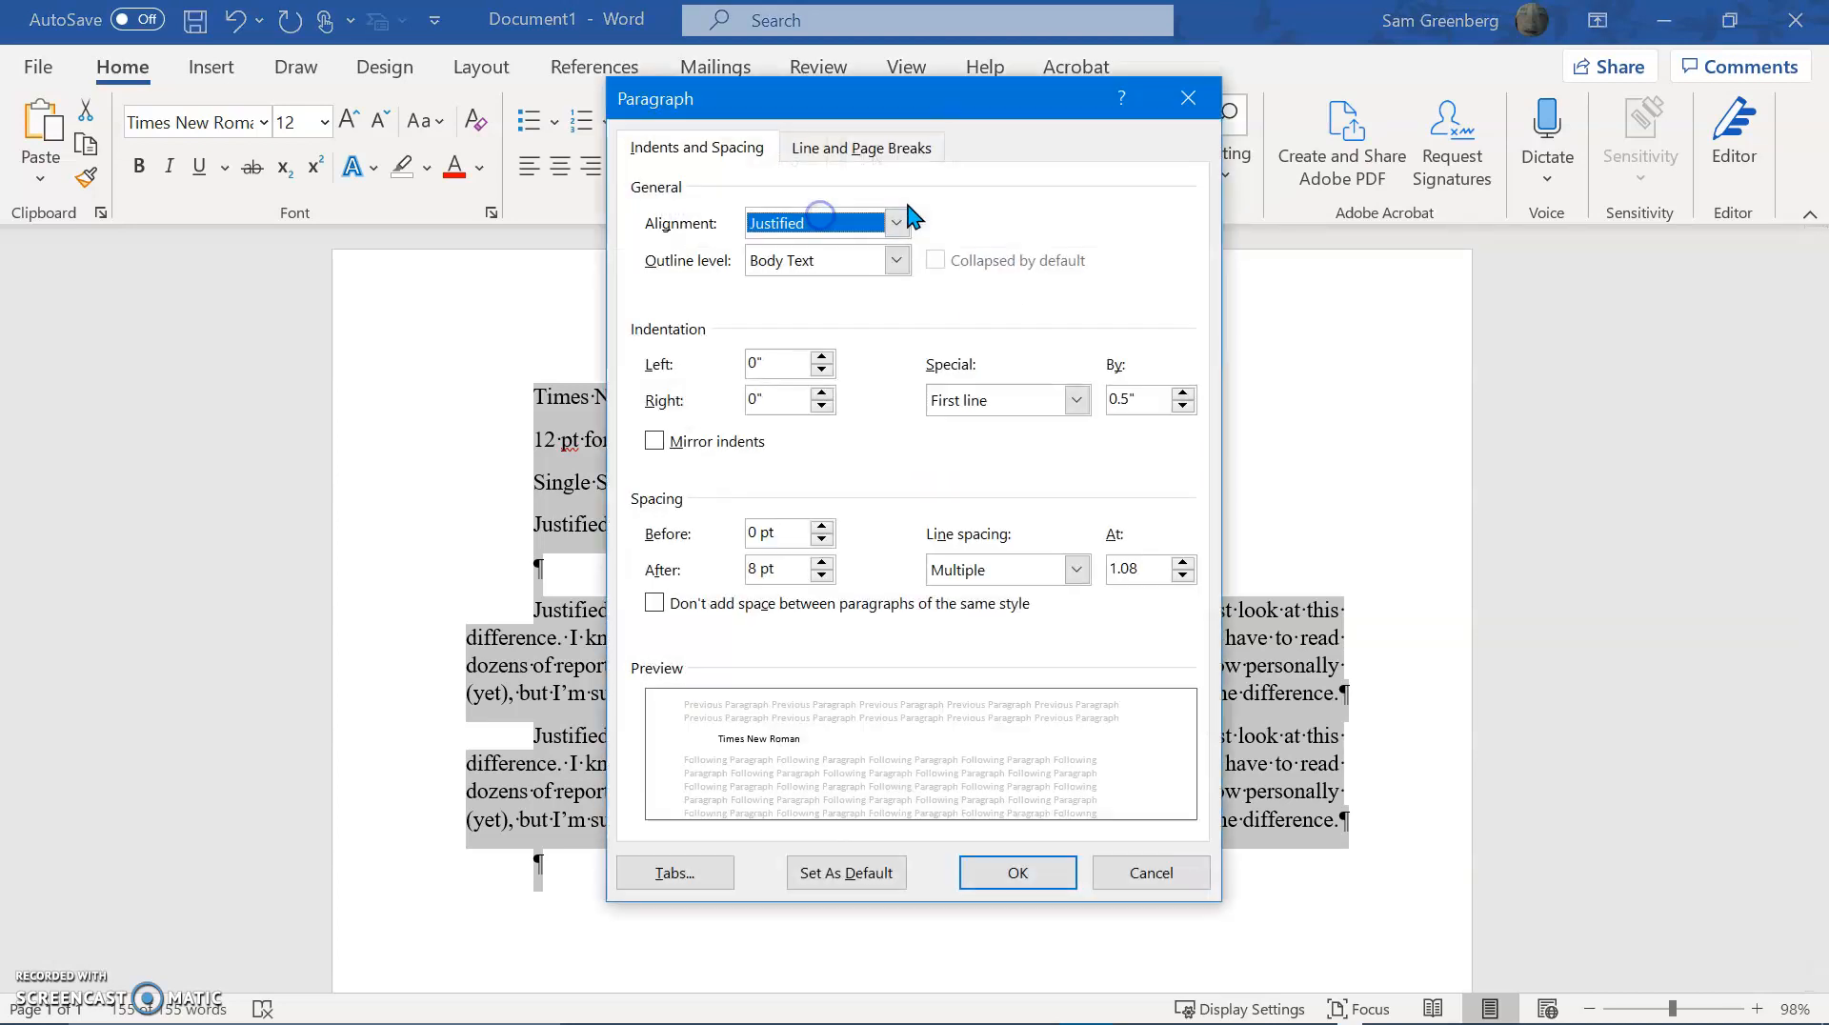
{"action": "left_click", "coordinate": [991, 405]}
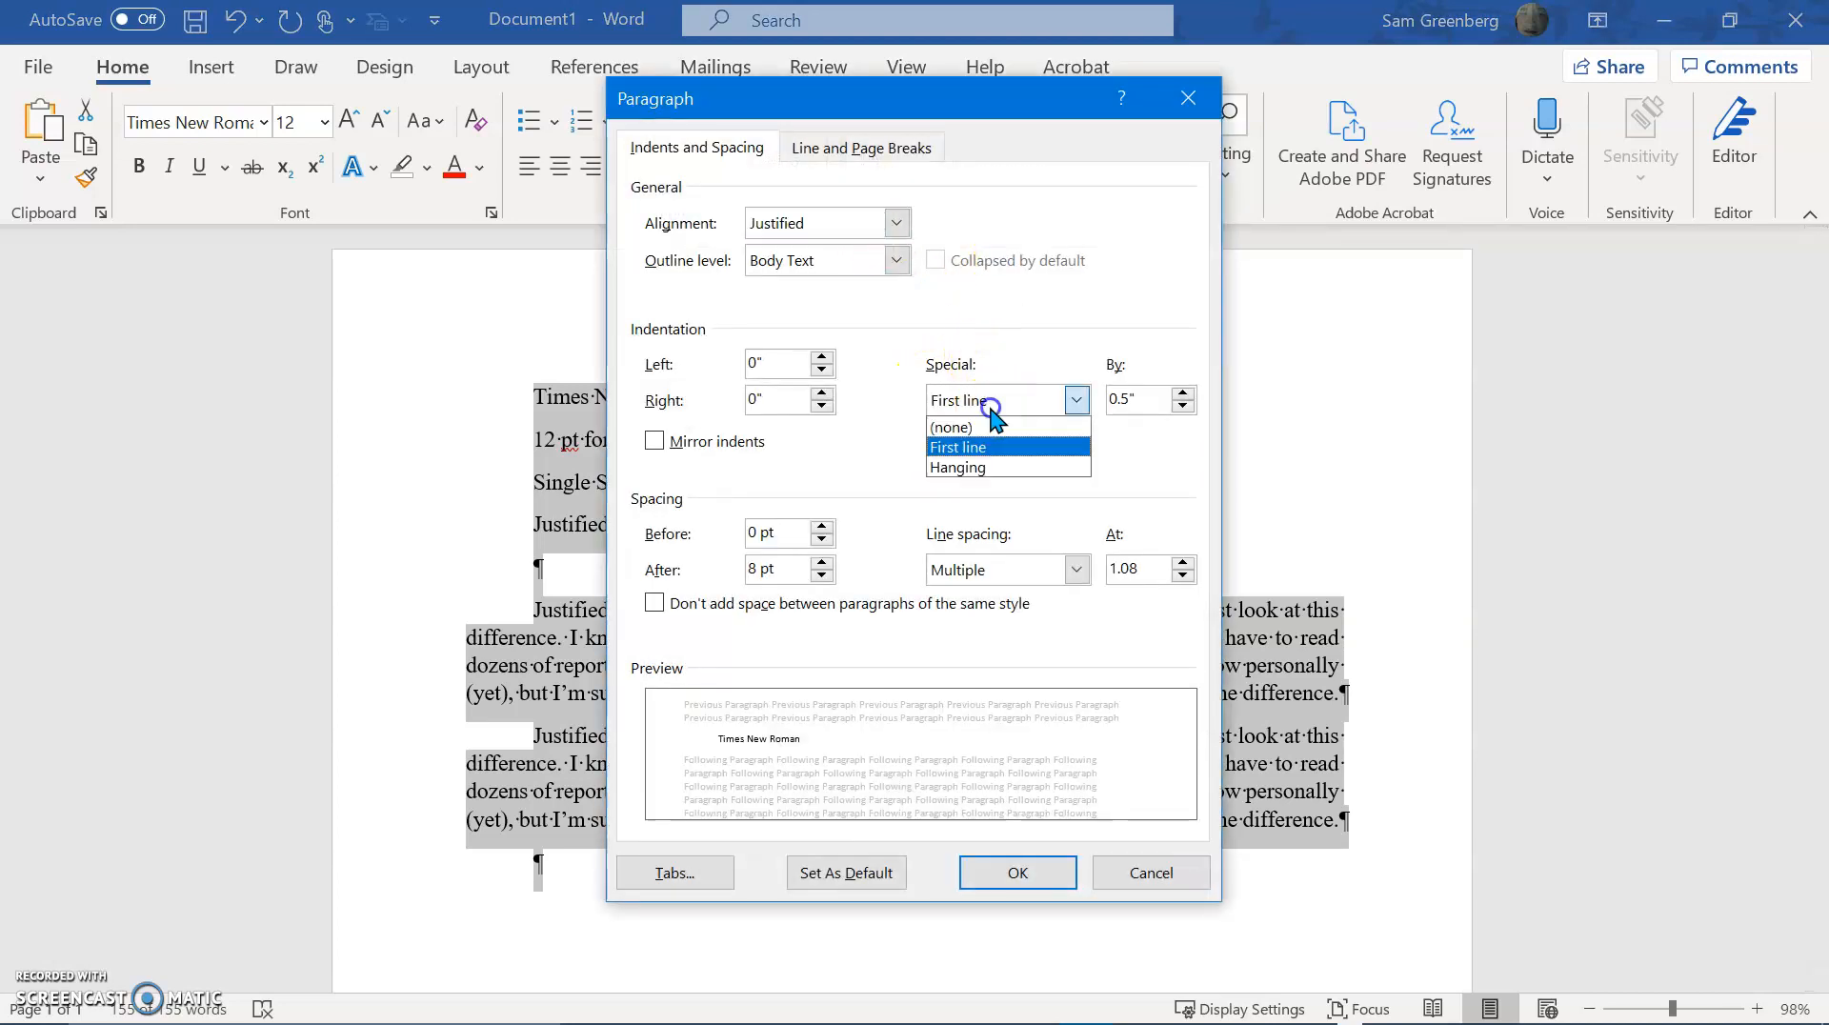
{"action": "left_click", "coordinate": [1001, 467]}
{"action": "left_click", "coordinate": [1014, 875]}
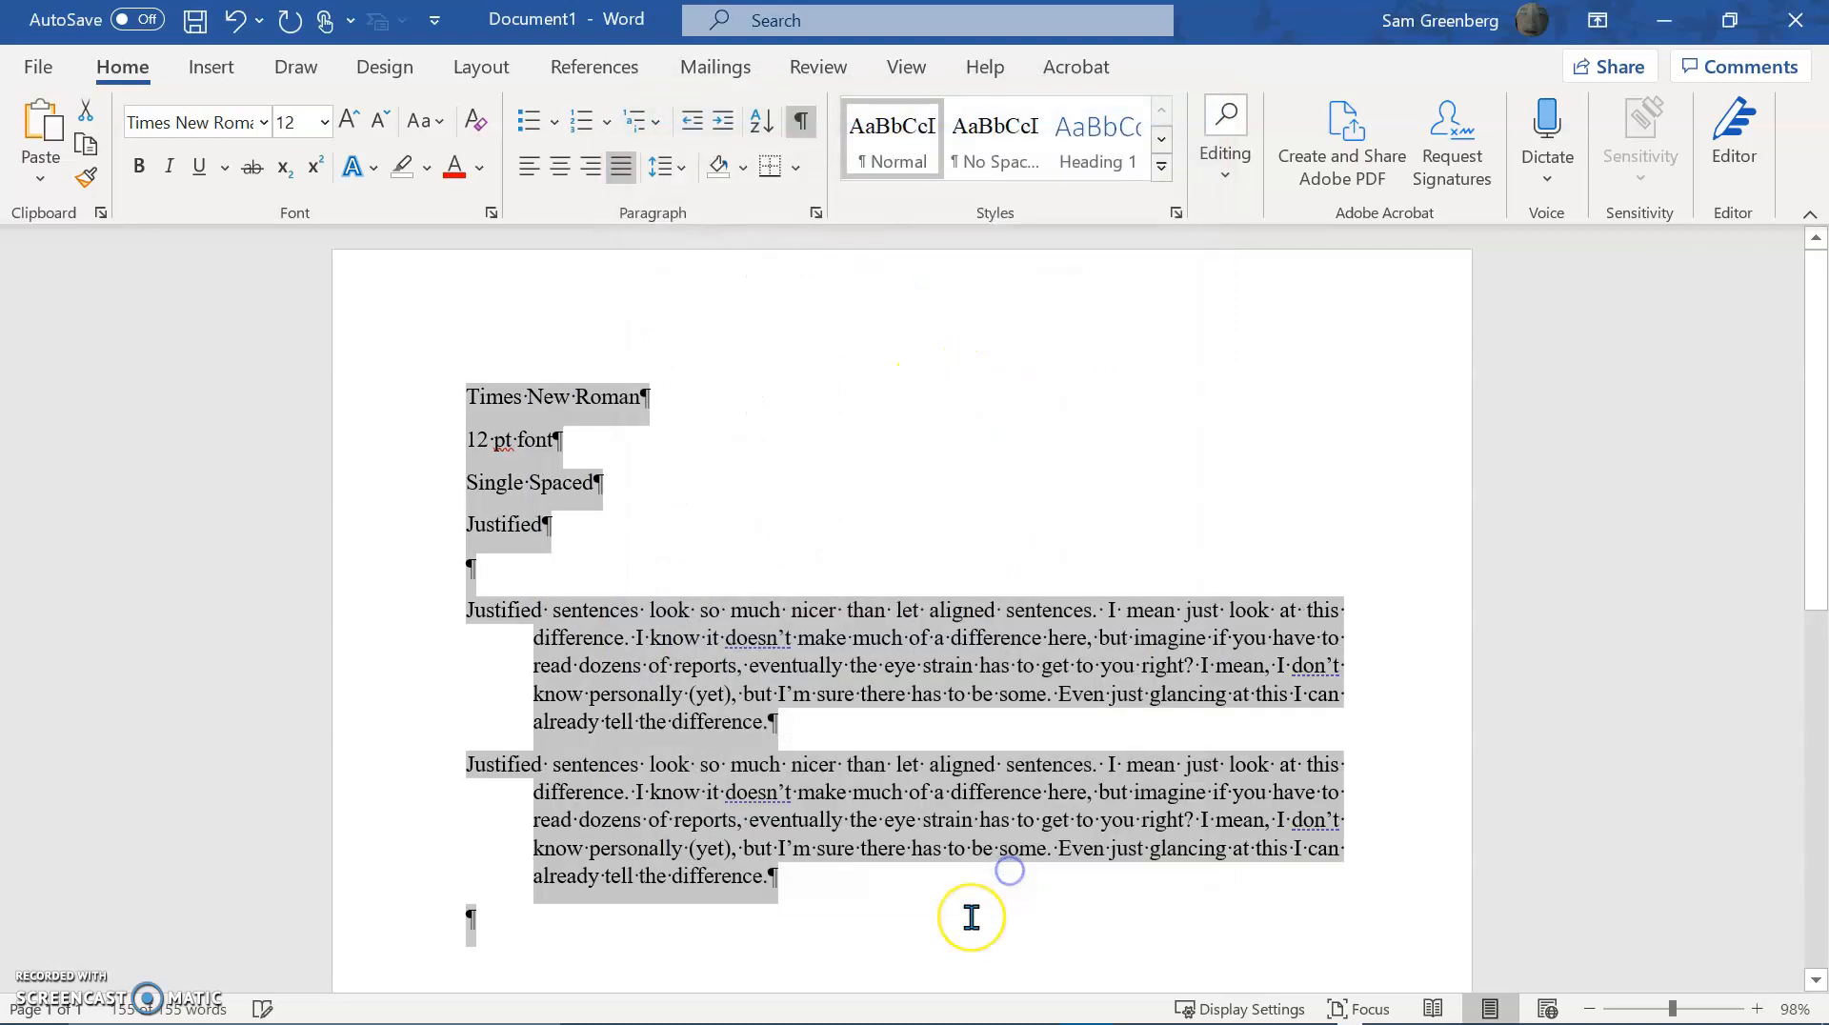
{"action": "left_click", "coordinate": [698, 723]}
{"action": "left_click_drag", "start_coordinate": [511, 637], "coordinate": [814, 716]}
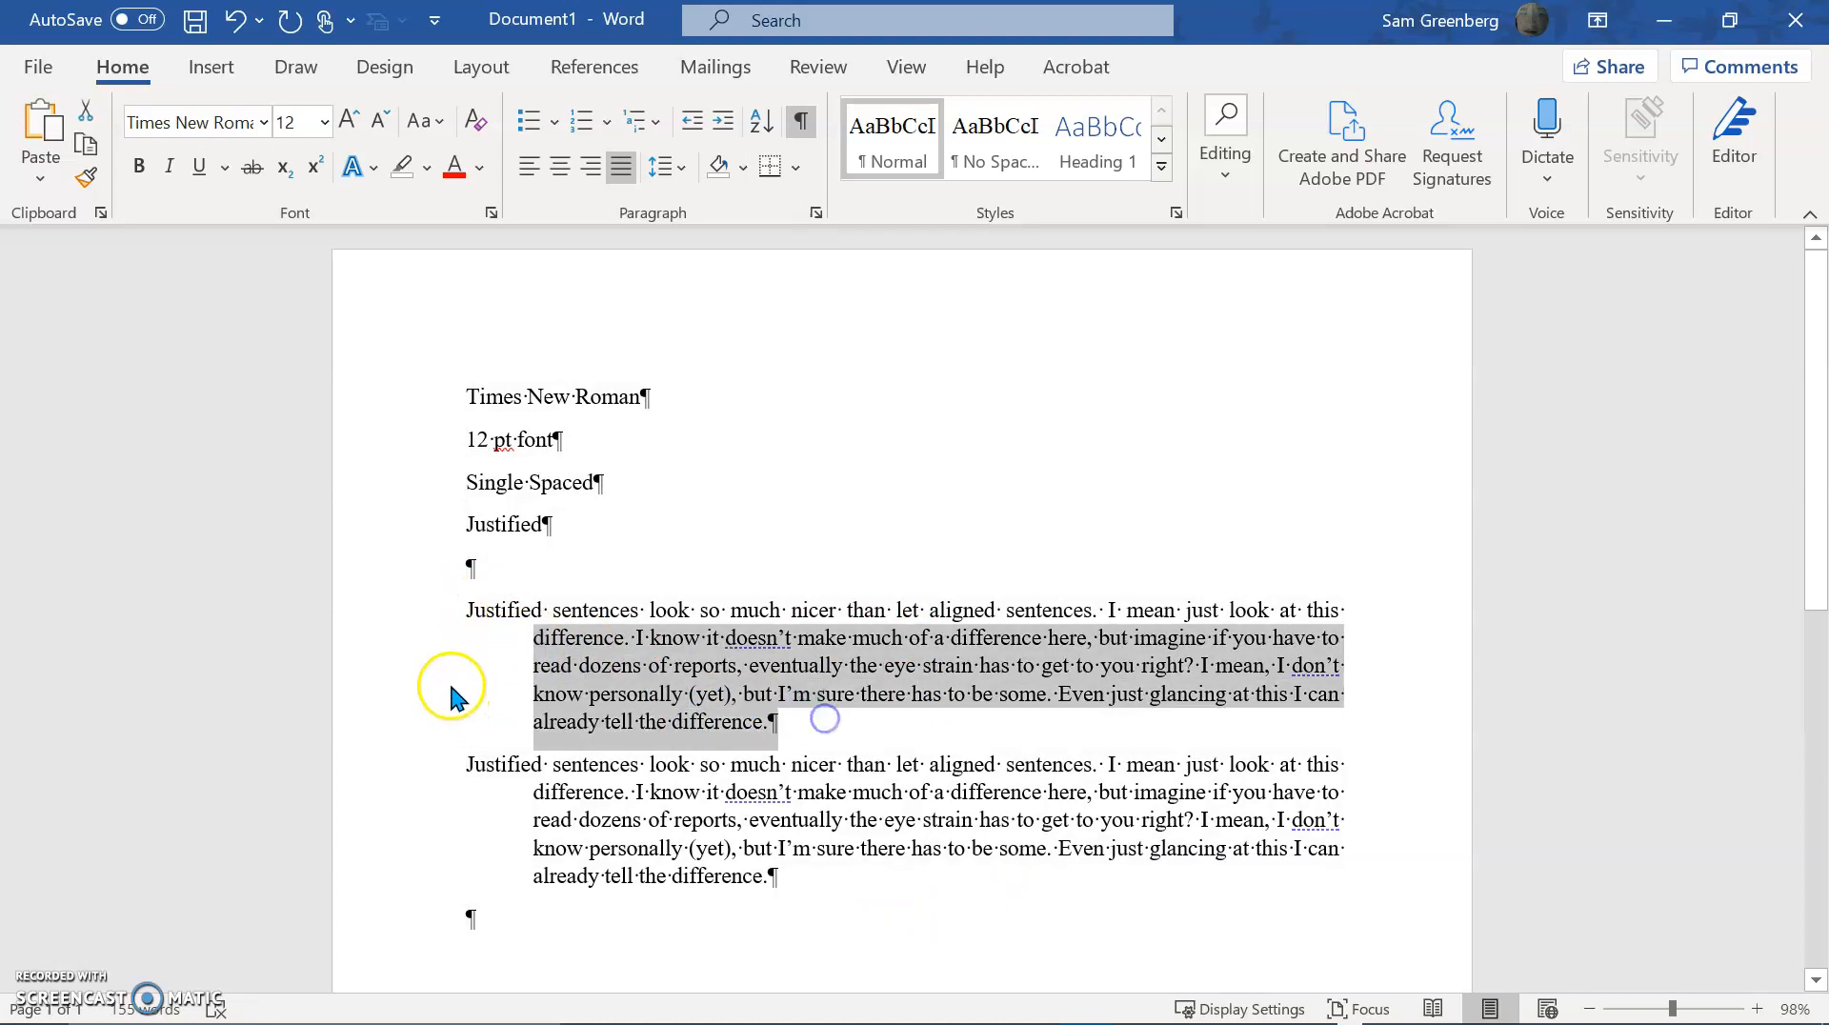